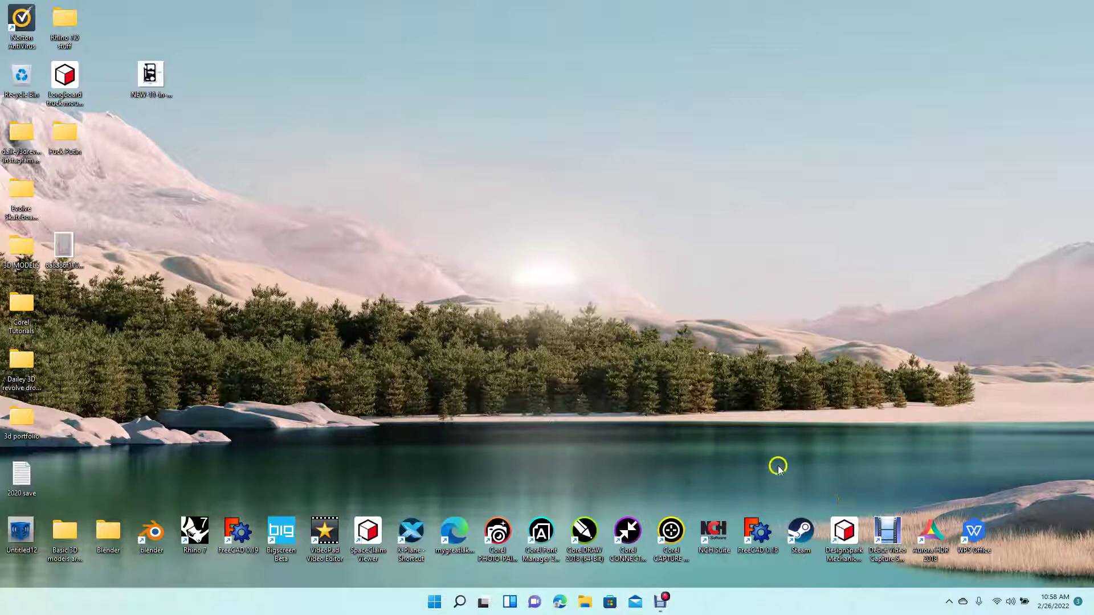
# Step: Start DesignSpark Mechanical and create a new empty design
pyautogui.click(833, 532)
pyautogui.click(835, 533)
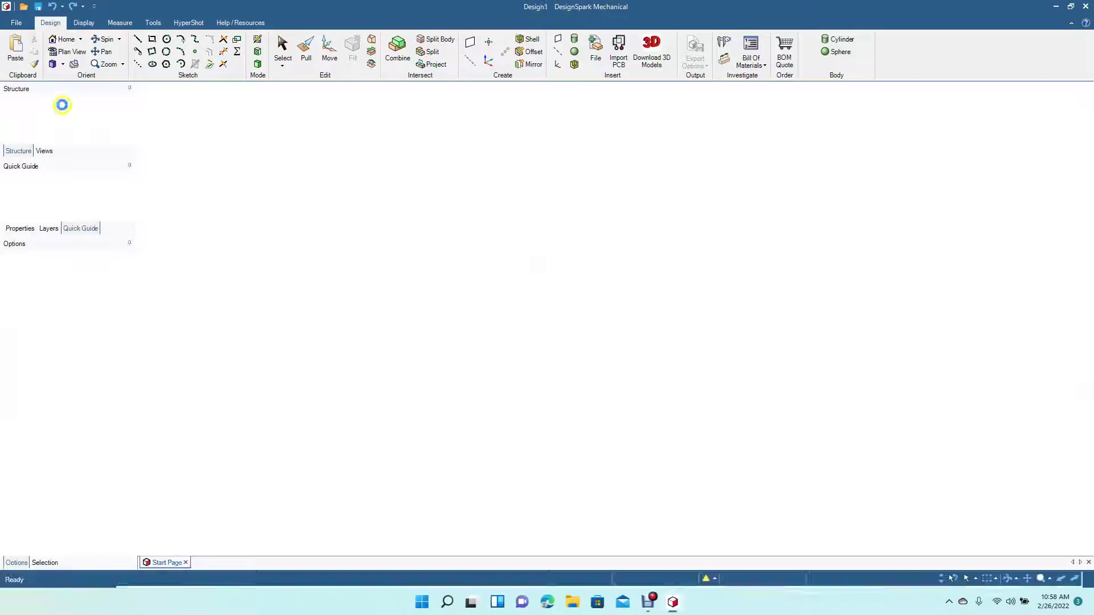
pyautogui.click(19, 21)
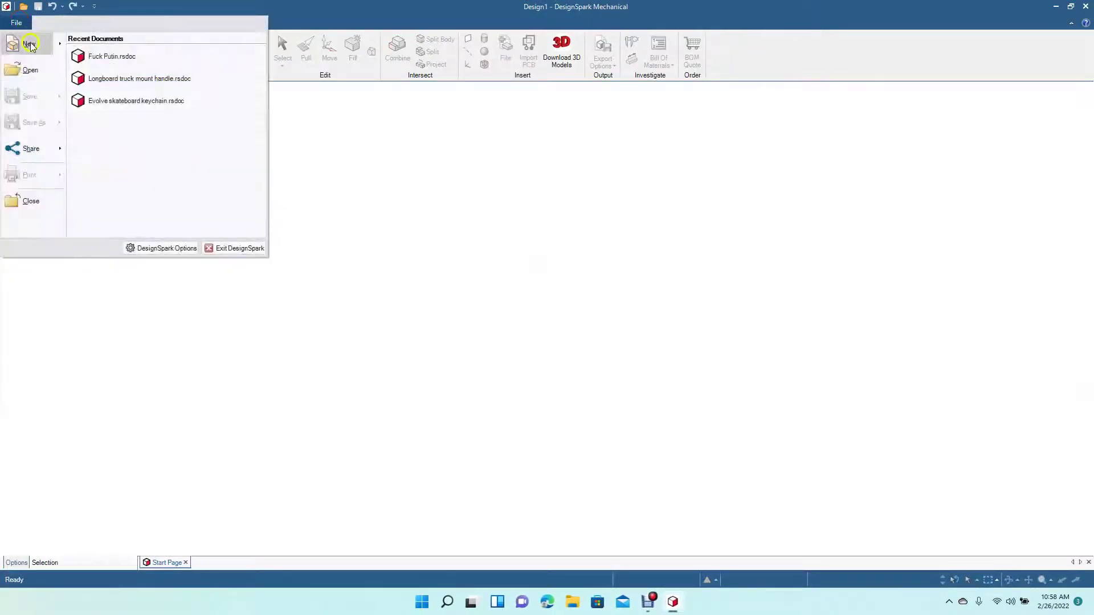
pyautogui.moveTo(26, 44)
pyautogui.click(94, 59)
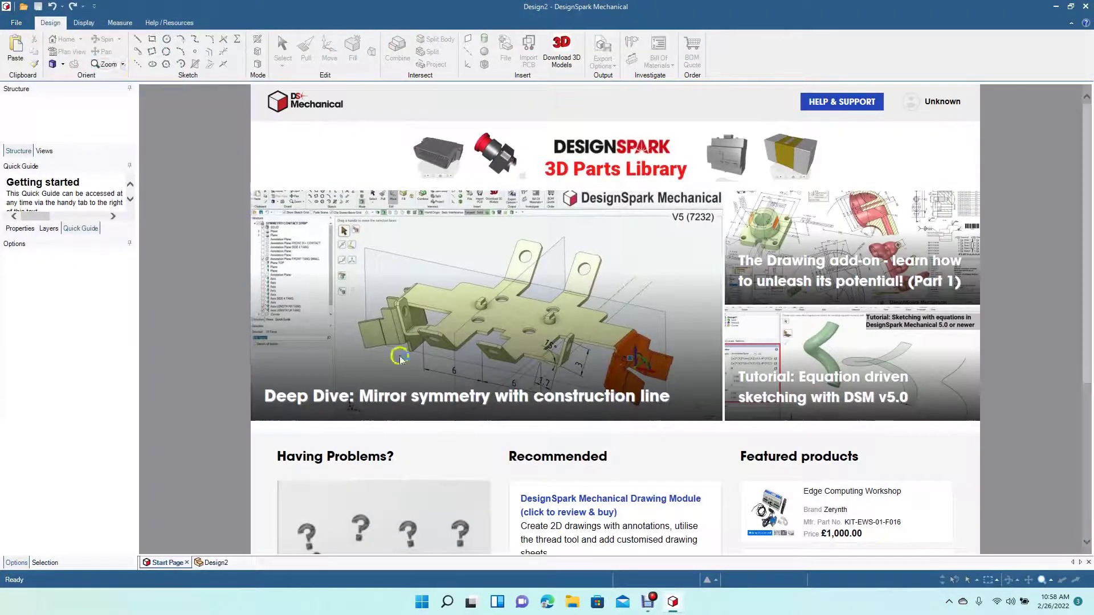
pyautogui.click(212, 563)
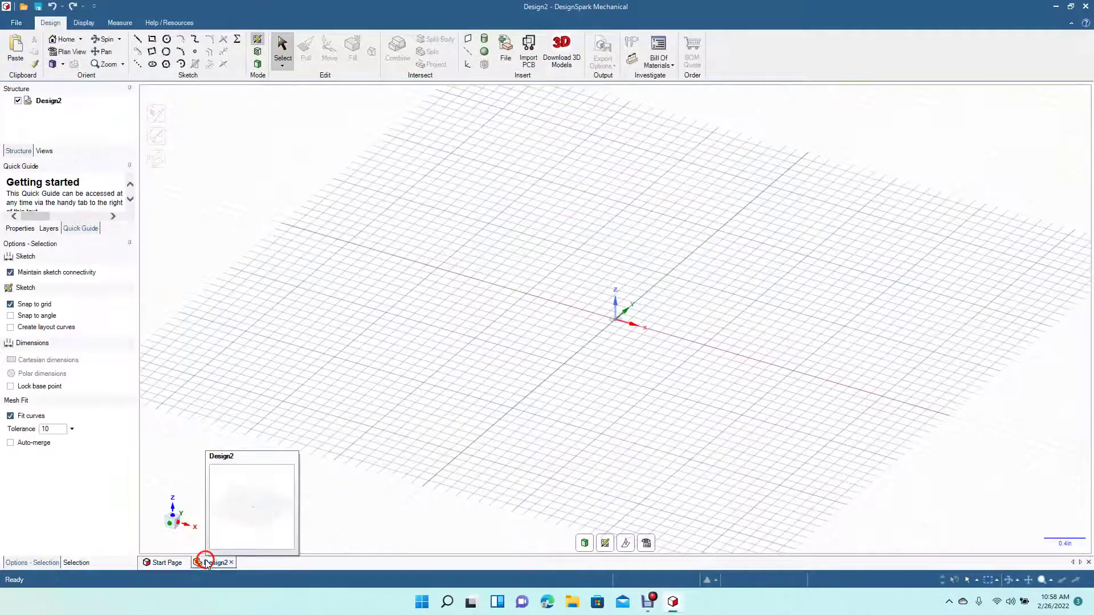
# Step: Turn the sketch grid to plan view and place the multi-tool card image from the desktop onto it
pyautogui.click(646, 543)
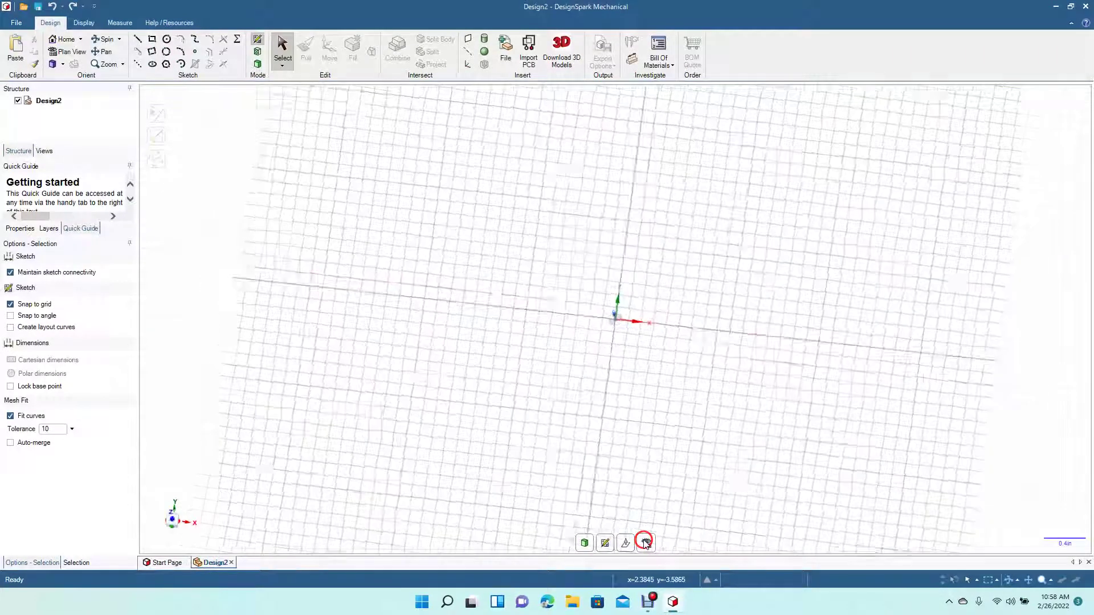
pyautogui.click(1071, 7)
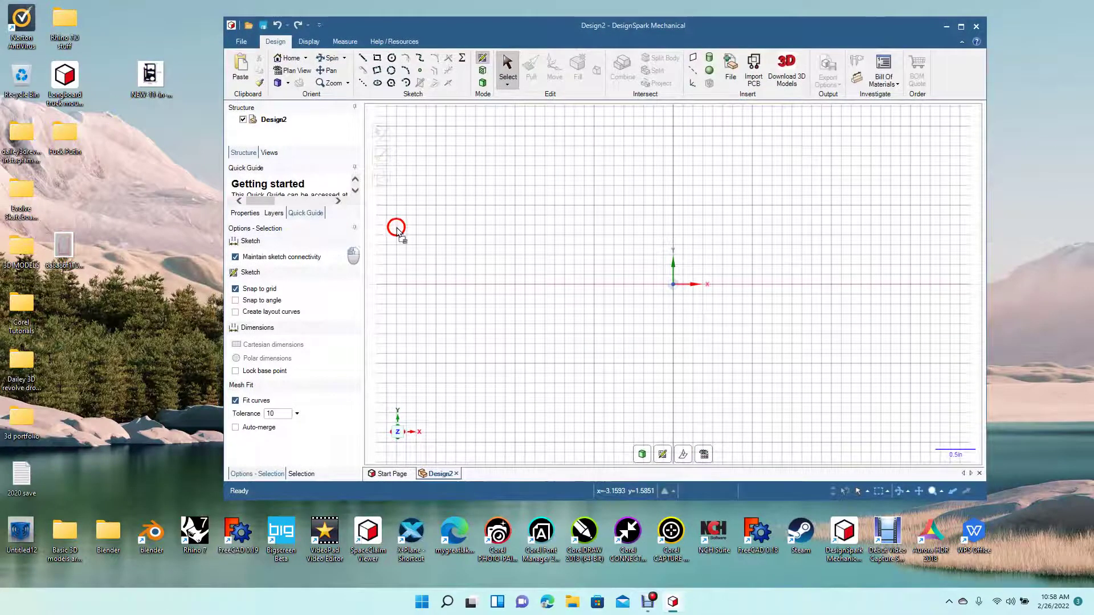
pyautogui.press('k')
pyautogui.hotkey('ctrl', 'v')
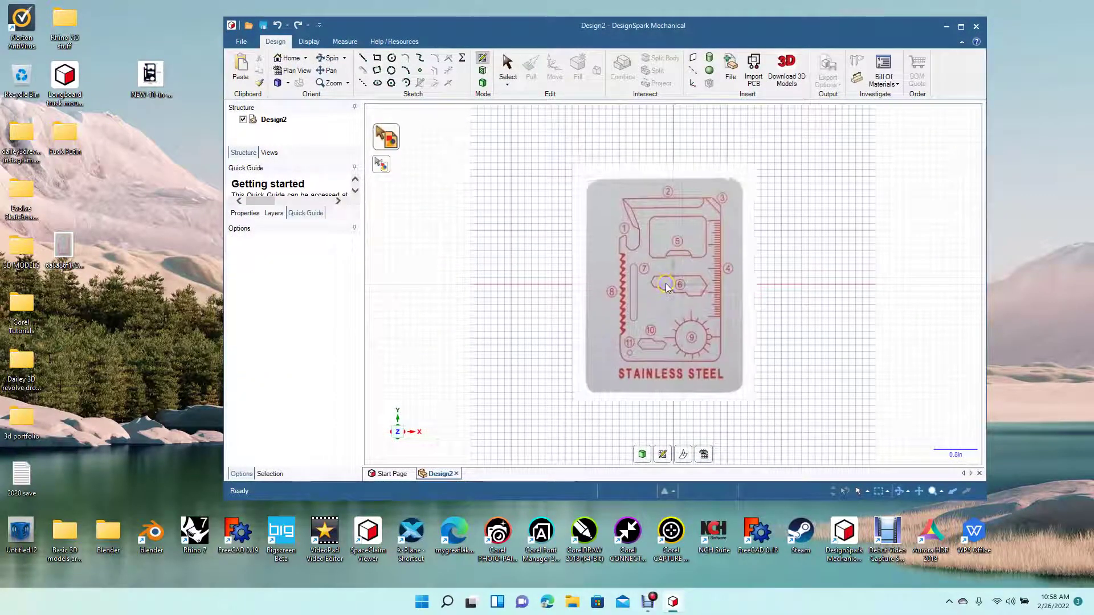
pyautogui.click(961, 26)
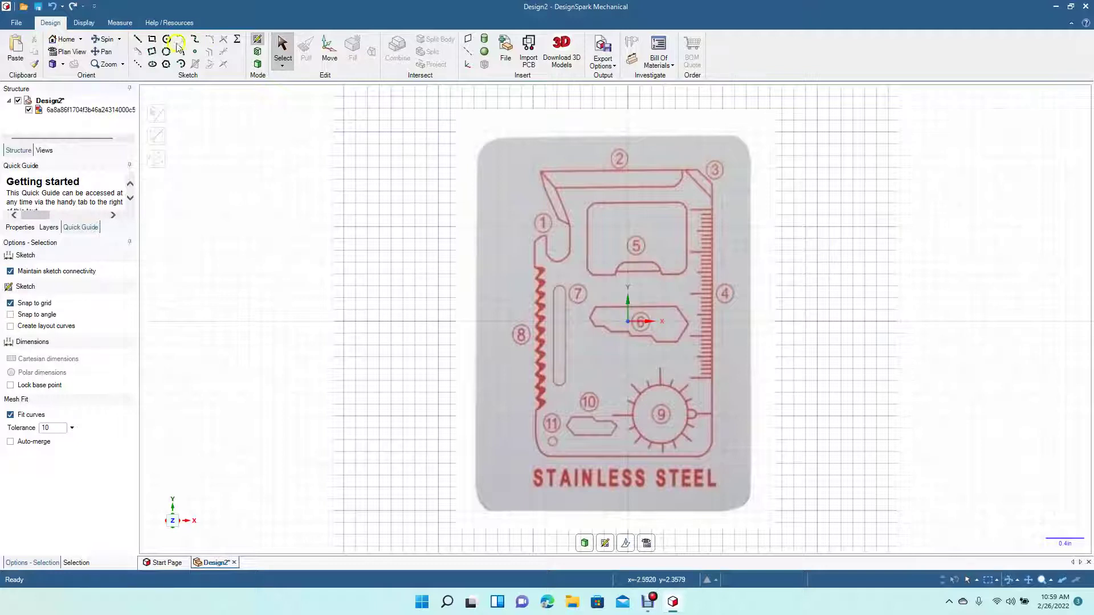
# Step: Sketch a rectangle defined from its center at the origin, about 2.25 in wide and 3.75 in high
pyautogui.click(152, 40)
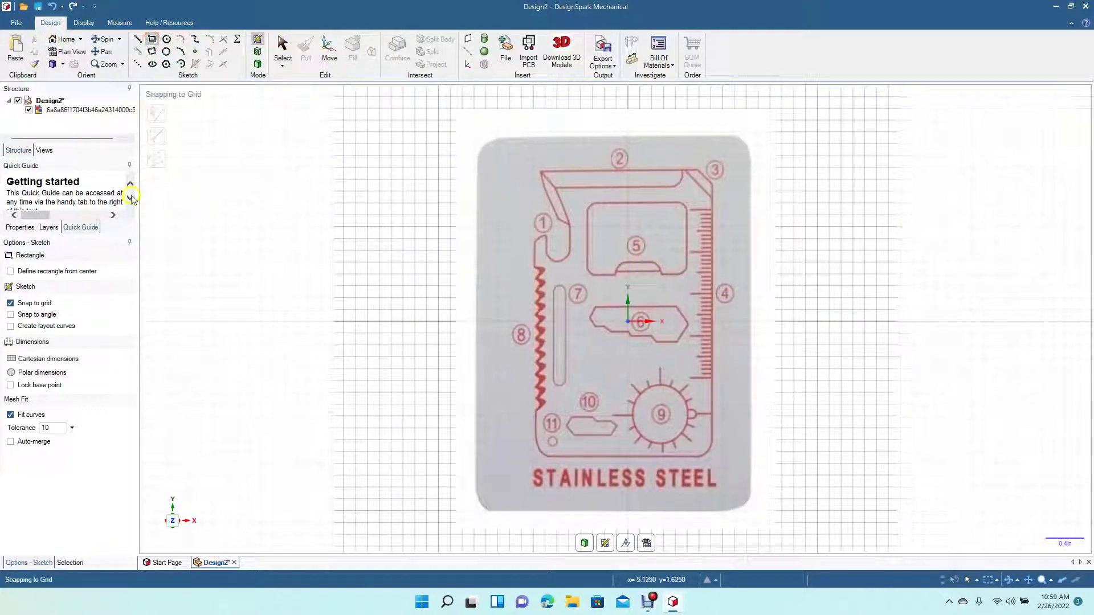
pyautogui.click(36, 272)
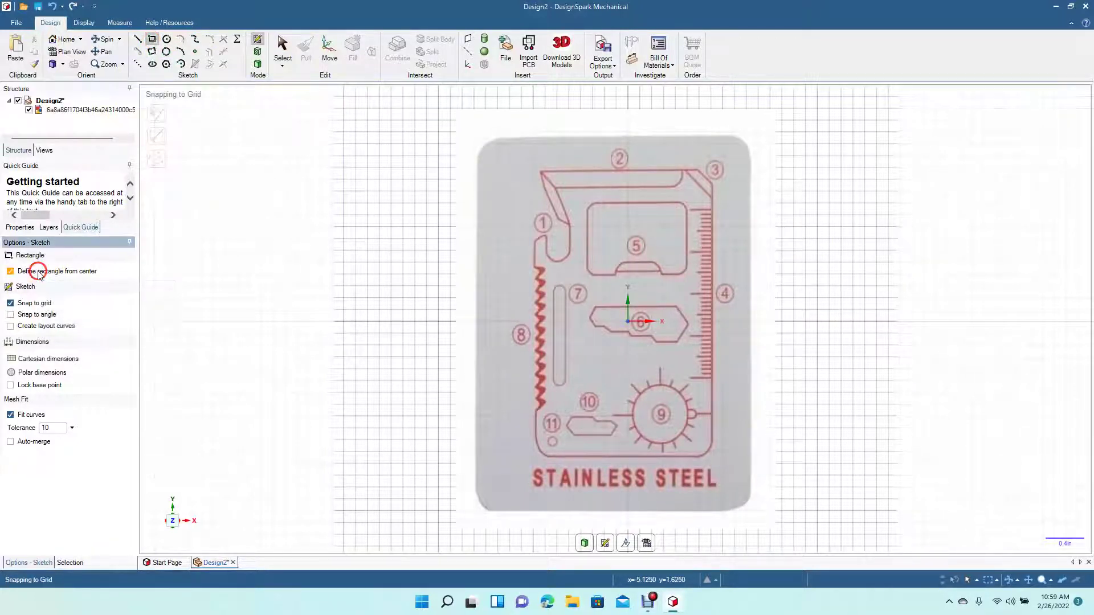
pyautogui.click(627, 322)
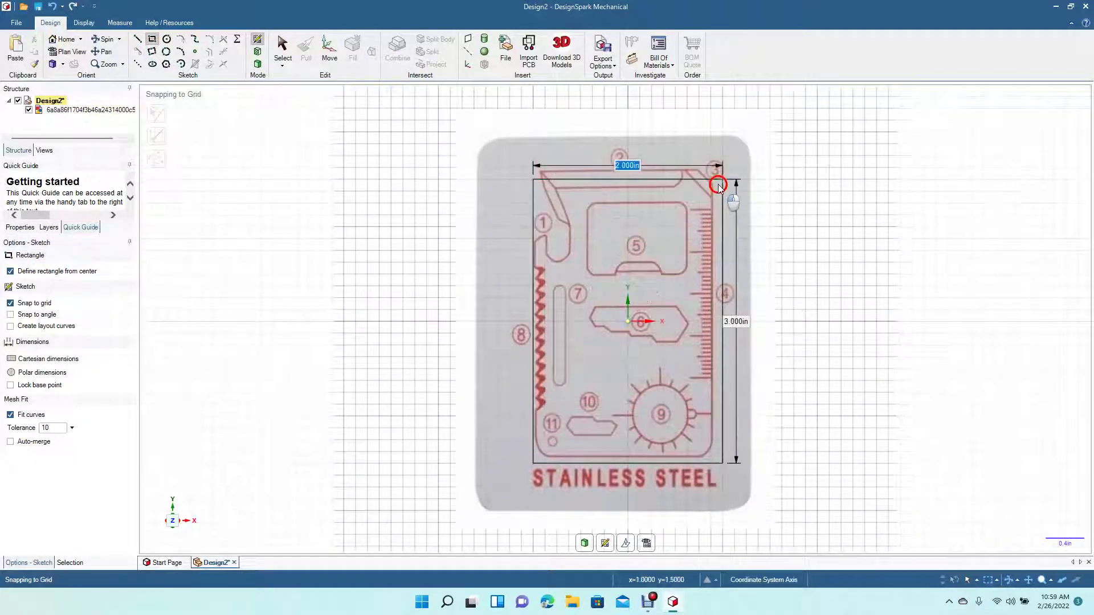
pyautogui.click(734, 143)
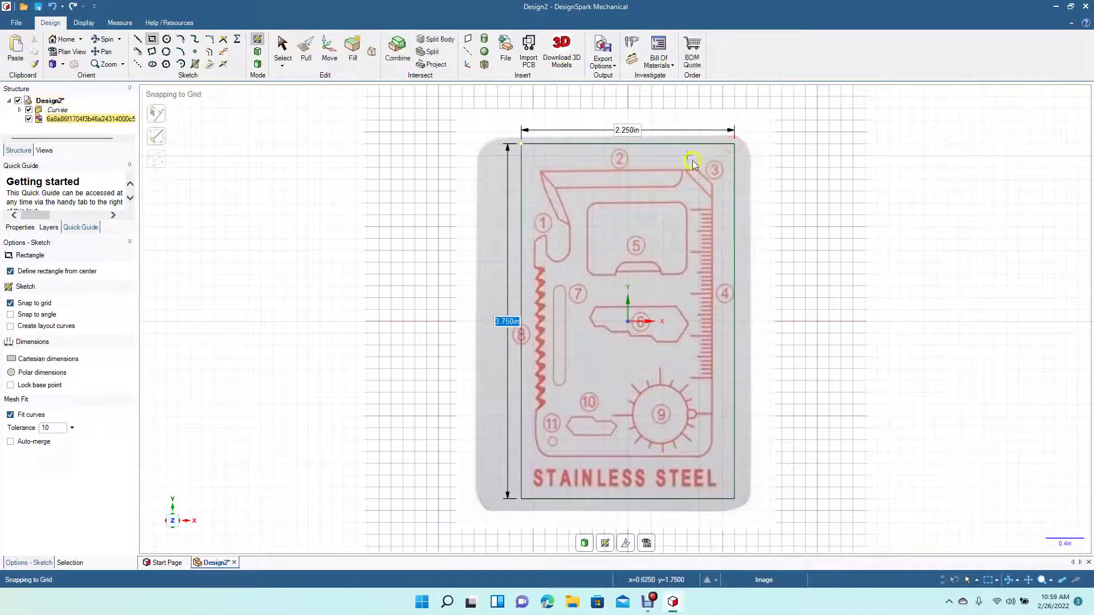
# Step: Set the rectangle's width to 2.70 in
pyautogui.click(637, 133)
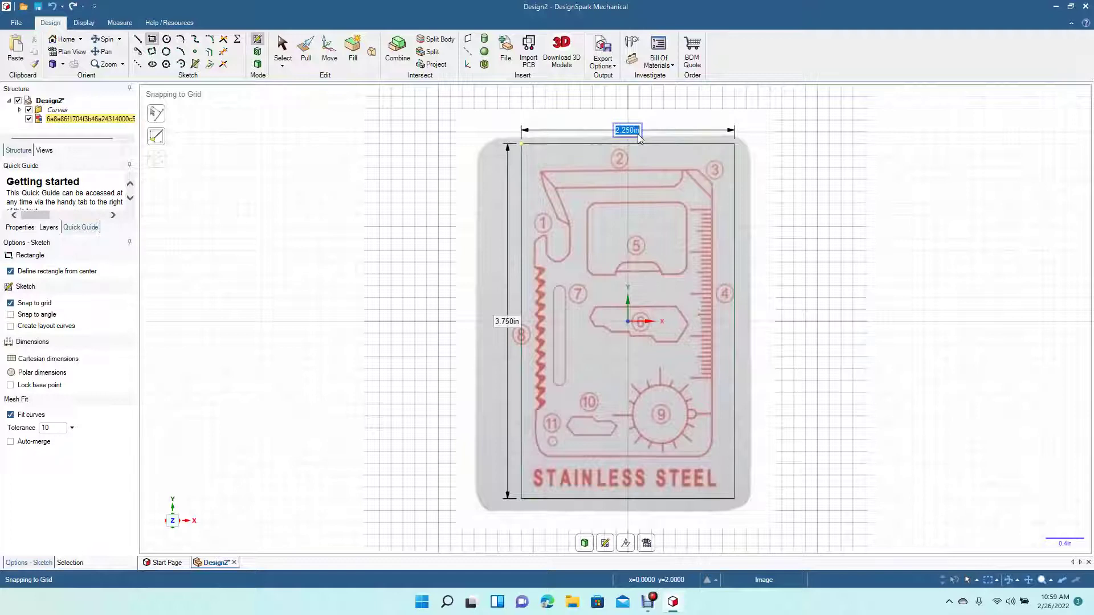
pyautogui.write('2.7')
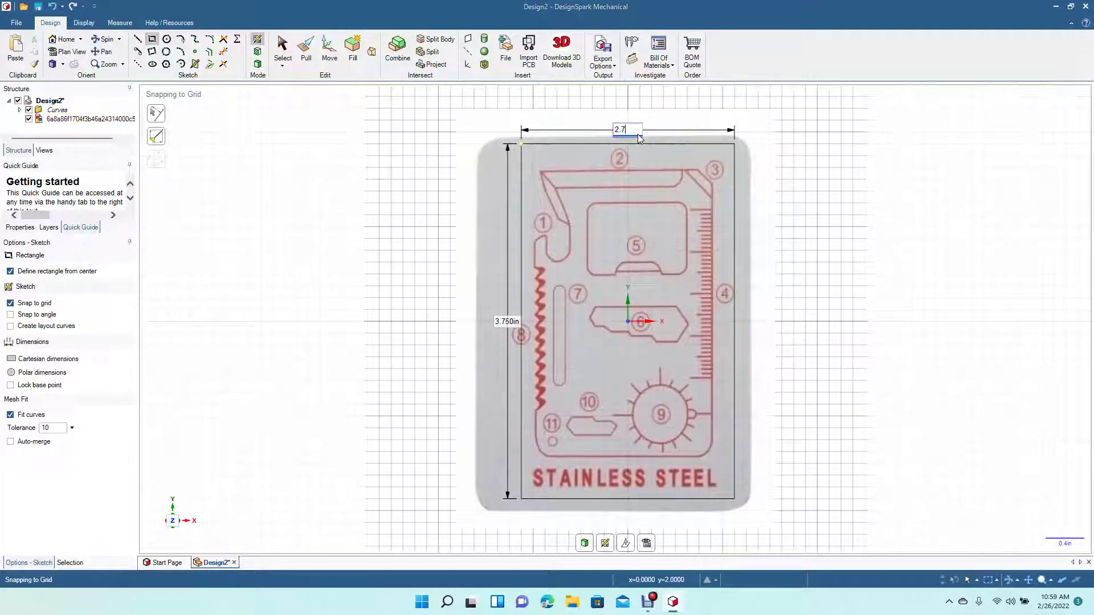
pyautogui.write('0')
pyautogui.press('Tab')
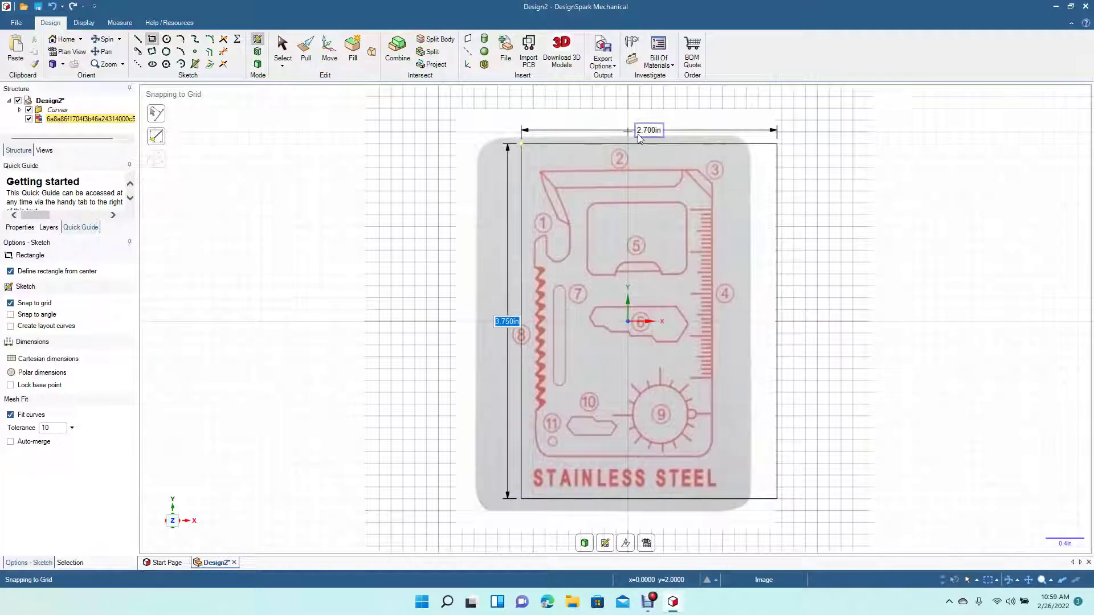
# Step: Set the rectangle's width to 1.75 in and its height to 2.7 in
pyautogui.click(639, 136)
pyautogui.write('1.75')
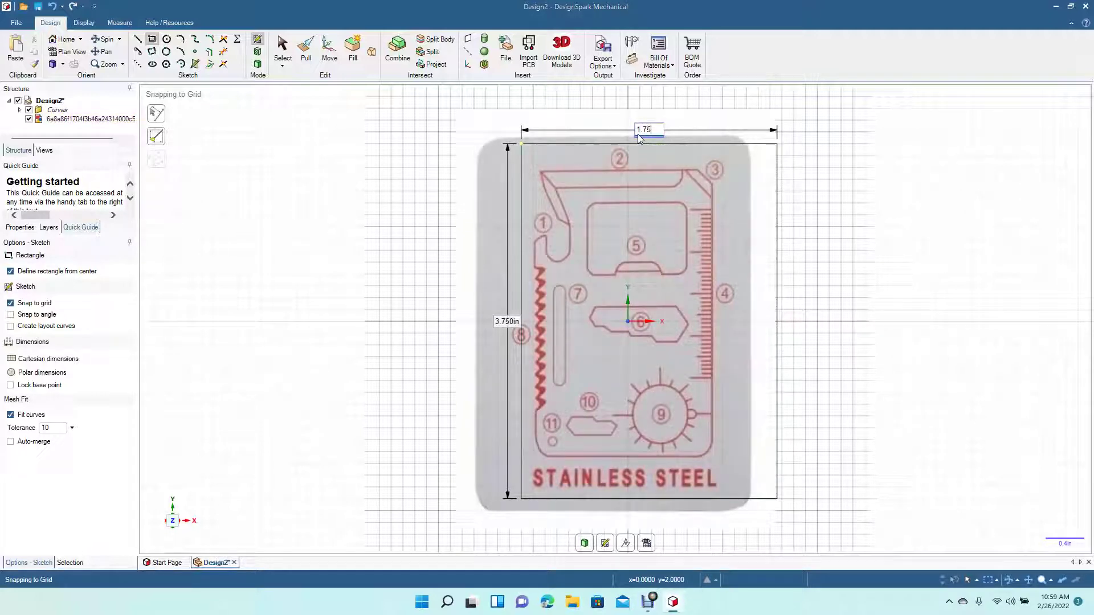
pyautogui.press('Tab')
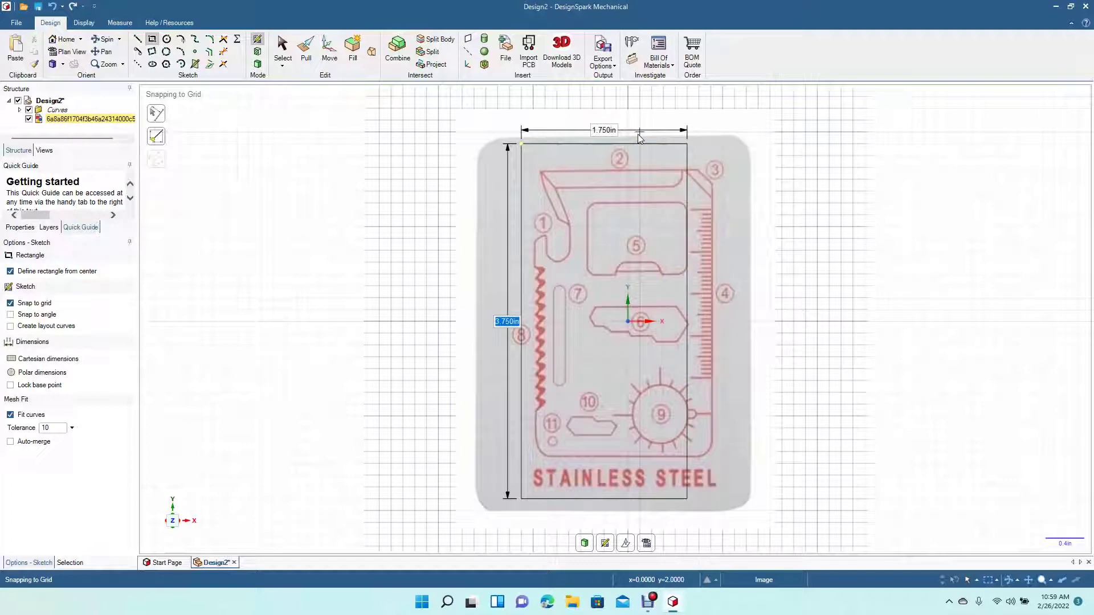
pyautogui.write('2.7')
pyautogui.press('Return')
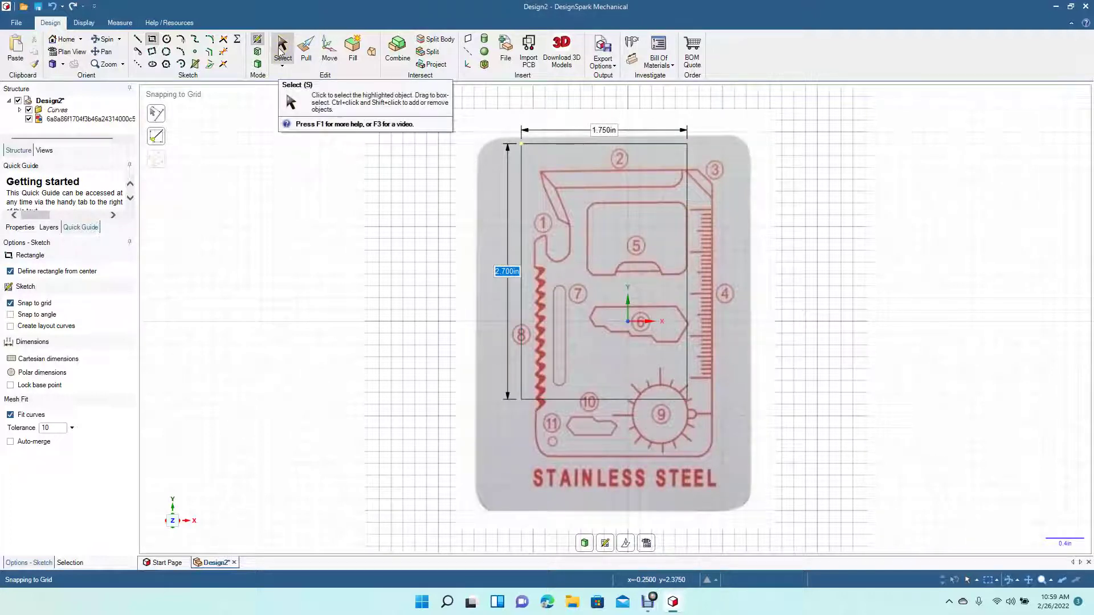
# Step: Scale the reference image down and move it so the tool outline lies roughly over the rectangle
pyautogui.click(281, 51)
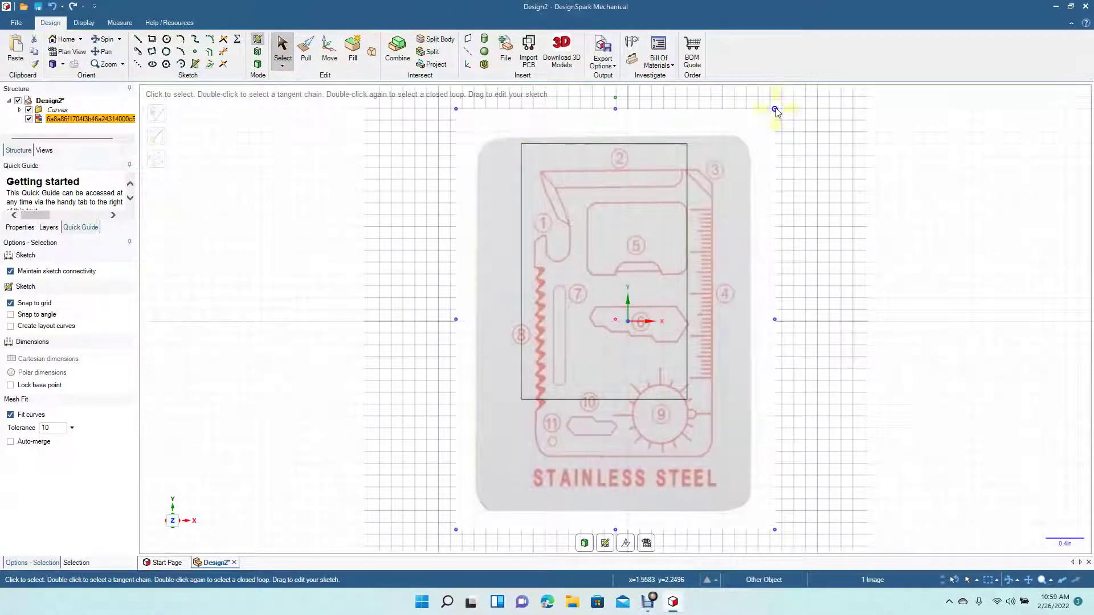
pyautogui.moveTo(775, 110); pyautogui.dragTo(635, 237)
pyautogui.moveTo(576, 447); pyautogui.dragTo(609, 314)
pyautogui.click(693, 129)
pyautogui.moveTo(693, 129); pyautogui.dragTo(750, 97)
pyautogui.moveTo(644, 223); pyautogui.dragTo(631, 273)
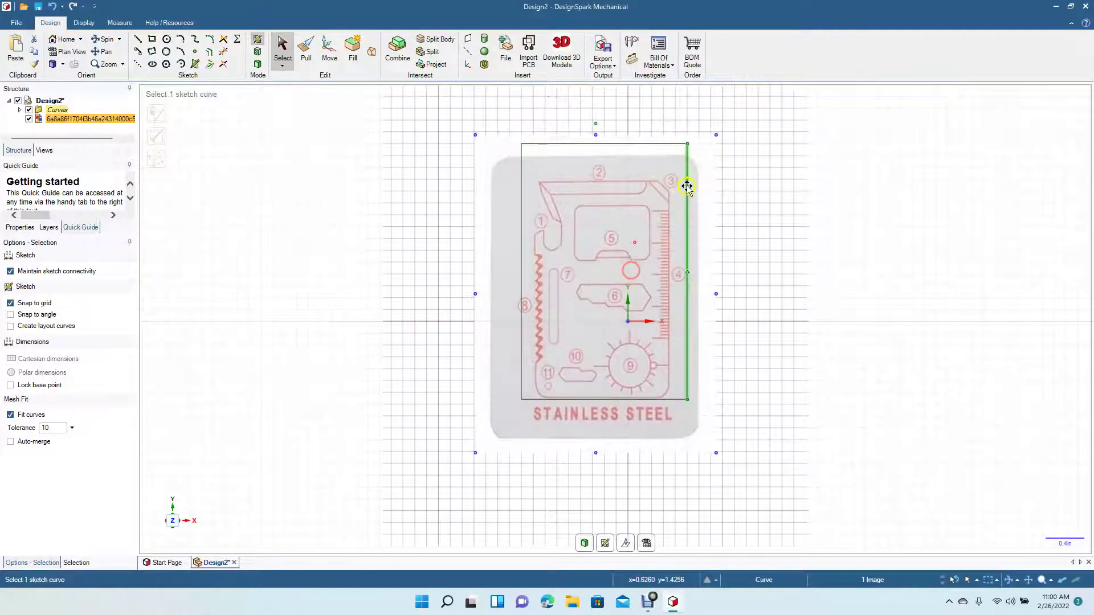
# Step: Enlarge and reposition the reference image until the tool outline's upper and lower edges match the rectangle
pyautogui.moveTo(718, 136); pyautogui.dragTo(757, 98)
pyautogui.moveTo(630, 283); pyautogui.dragTo(611, 280)
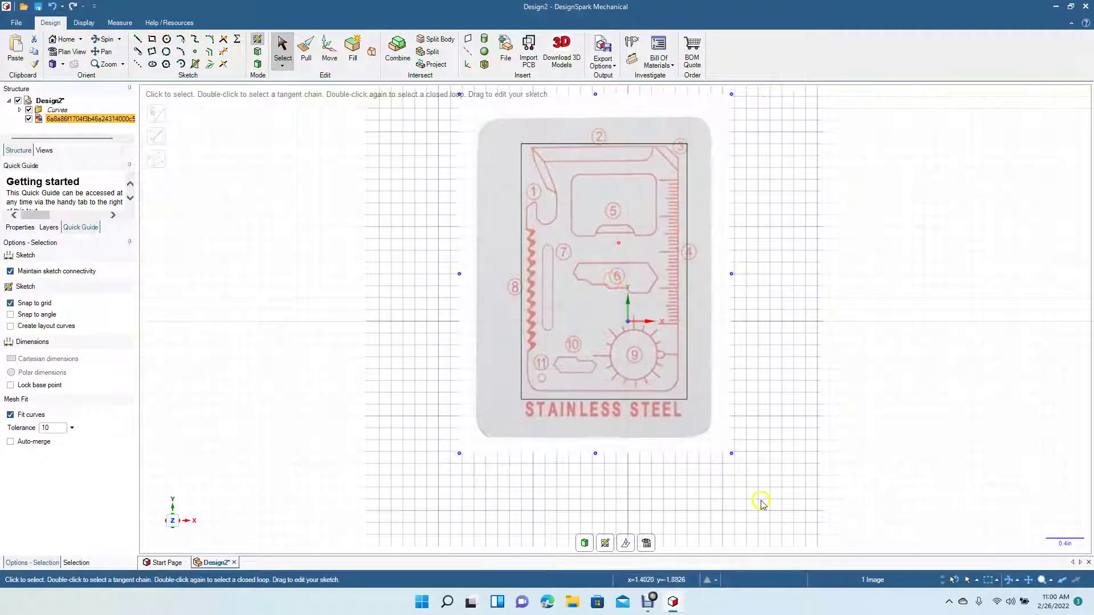
pyautogui.moveTo(731, 453); pyautogui.dragTo(740, 465)
pyautogui.moveTo(713, 428); pyautogui.dragTo(708, 425)
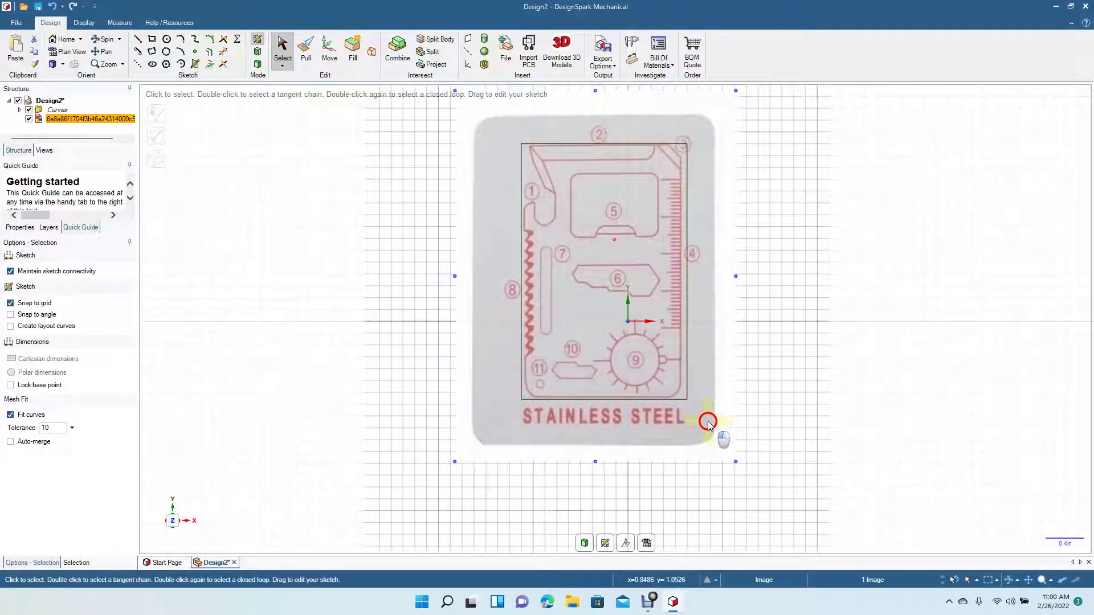
pyautogui.moveTo(736, 462); pyautogui.dragTo(741, 471)
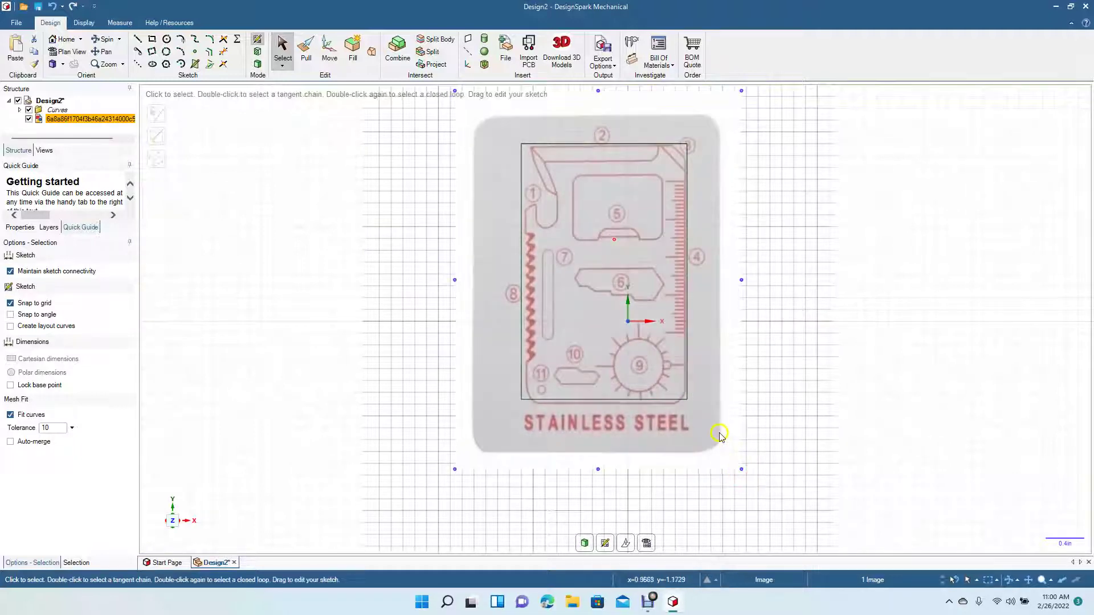
pyautogui.moveTo(717, 436); pyautogui.dragTo(716, 431)
pyautogui.click(787, 432)
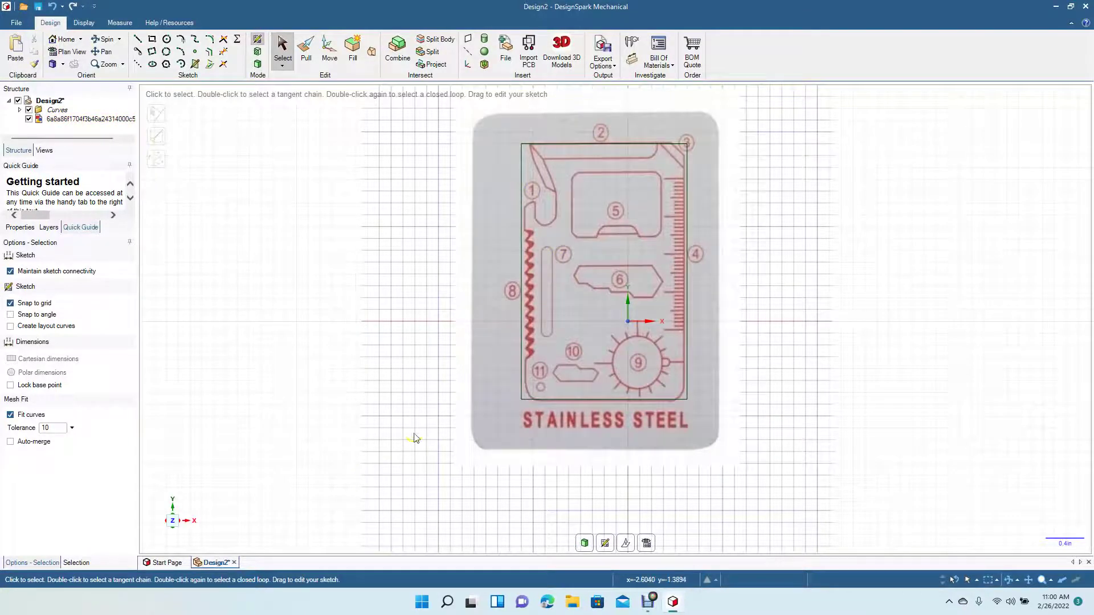
# Step: Stretch the reference image slightly in width so the tool outline's sides meet the rectangle's vertical edges
pyautogui.scroll(4, 414, 435)
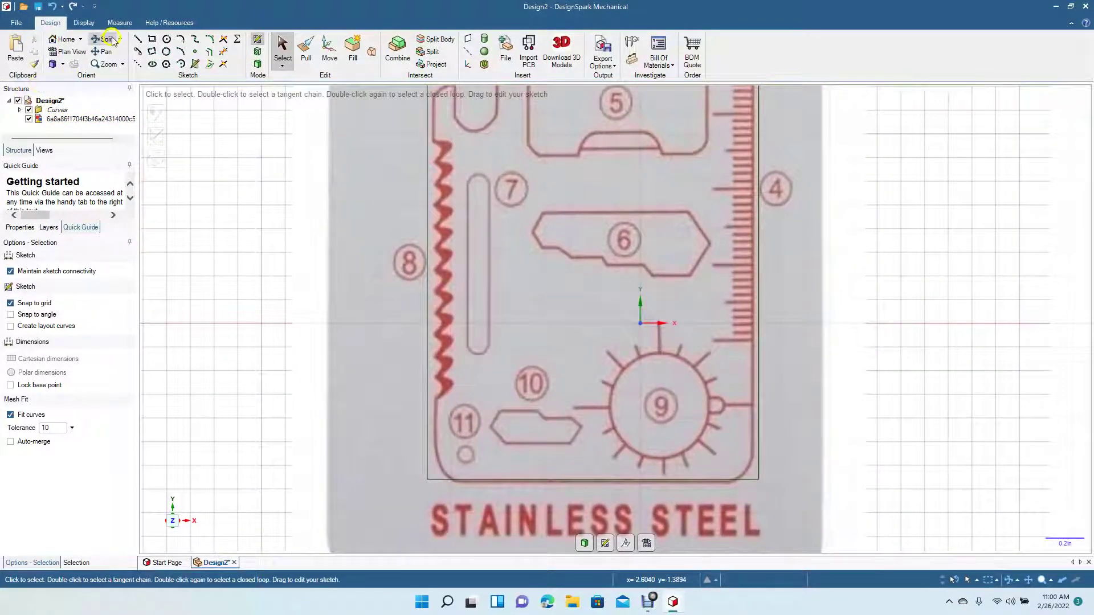
pyautogui.click(103, 51)
pyautogui.moveTo(332, 281)
pyautogui.mouseDown()
pyautogui.moveTo(309, 439)
pyautogui.moveTo(295, 433)
pyautogui.moveTo(279, 374)
pyautogui.mouseUp()
pyautogui.press('Escape')
pyautogui.press('z')
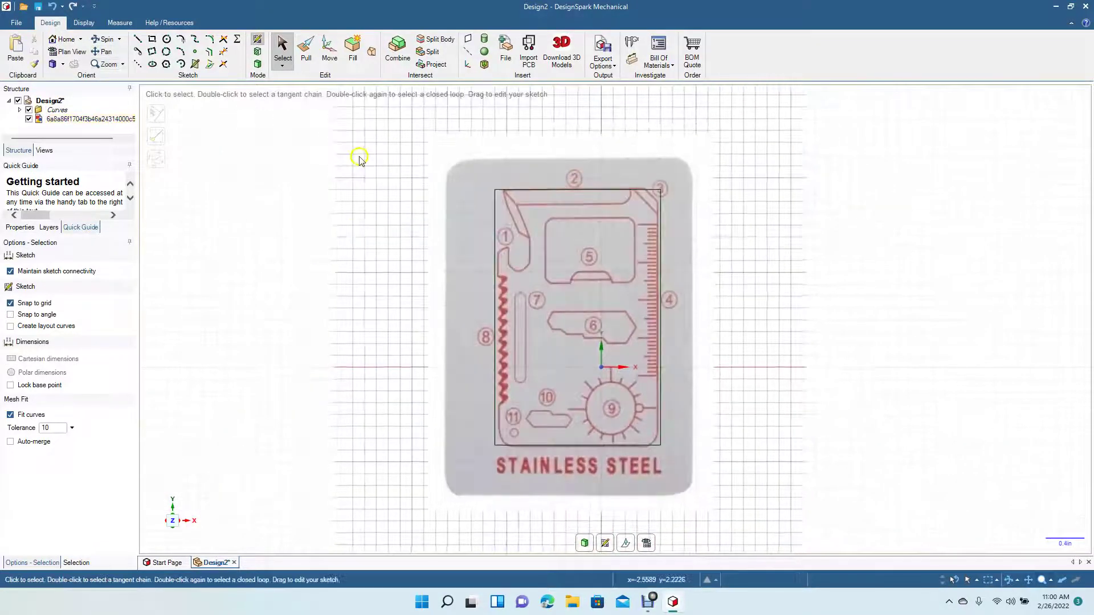
pyautogui.click(282, 50)
pyautogui.click(468, 262)
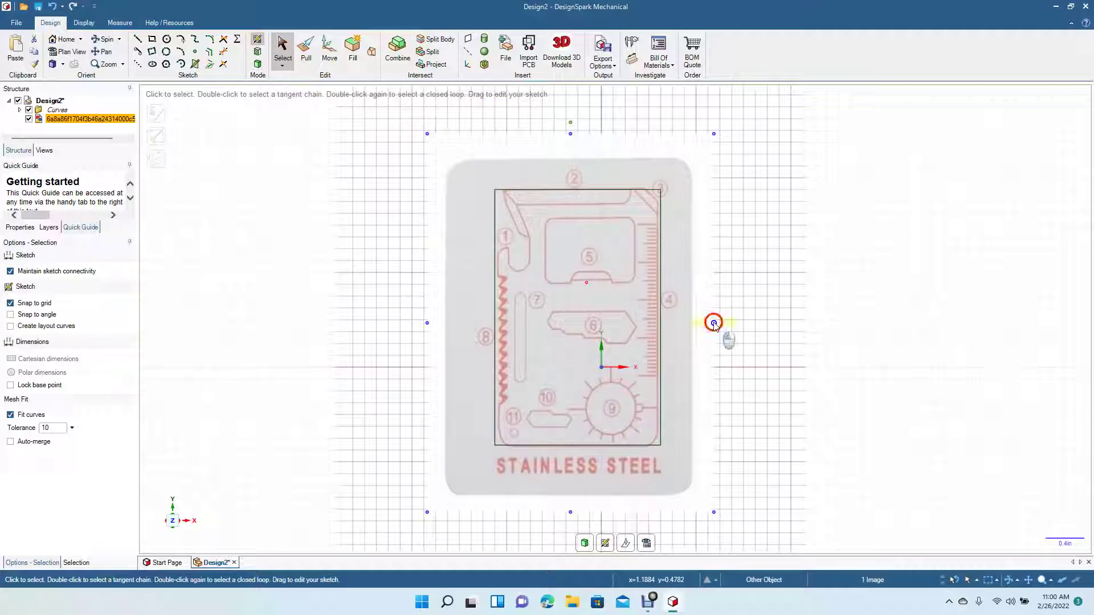
pyautogui.moveTo(714, 323); pyautogui.dragTo(673, 337)
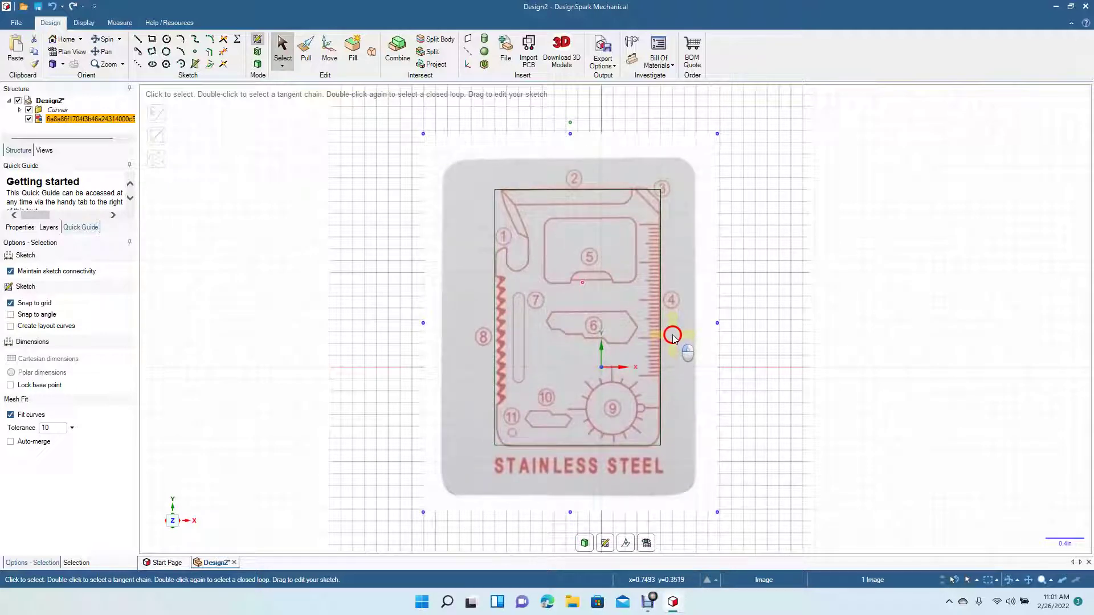
pyautogui.click(750, 352)
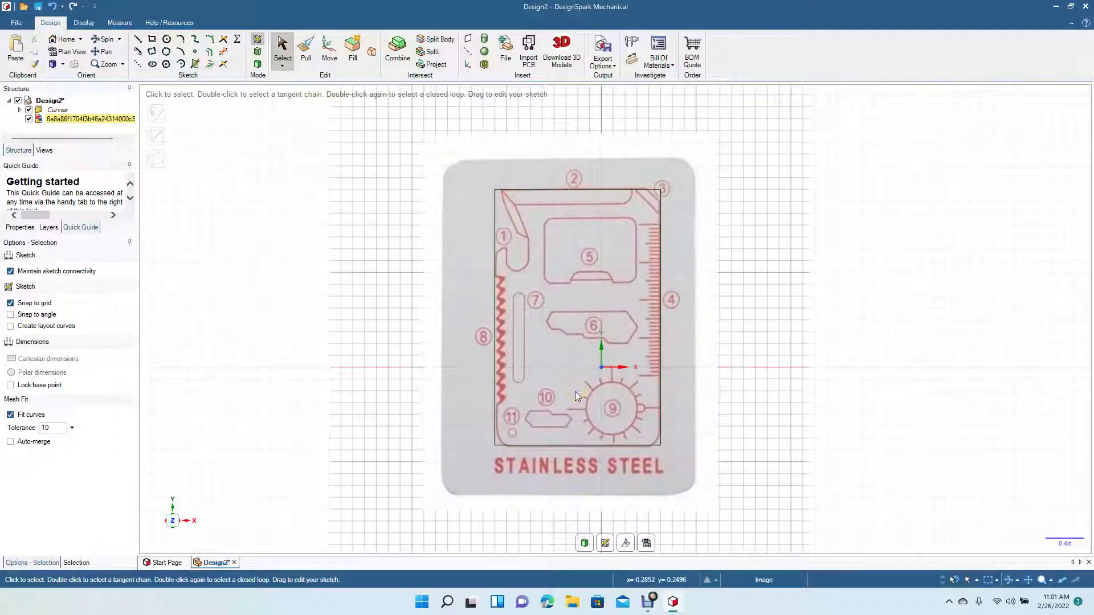
# Step: Turn off grid snapping and trace the slanted edge of feature 1 with connected lines, starting from the rectangle's upper edge near its left corner
pyautogui.scroll(4, 576, 391)
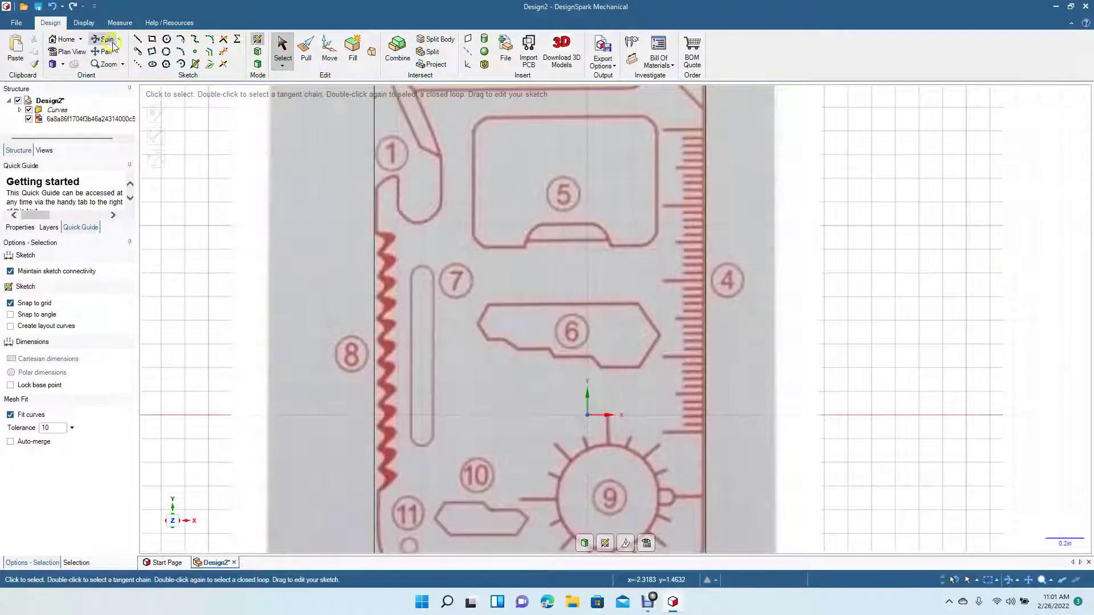
pyautogui.click(109, 50)
pyautogui.moveTo(214, 146); pyautogui.dragTo(257, 245)
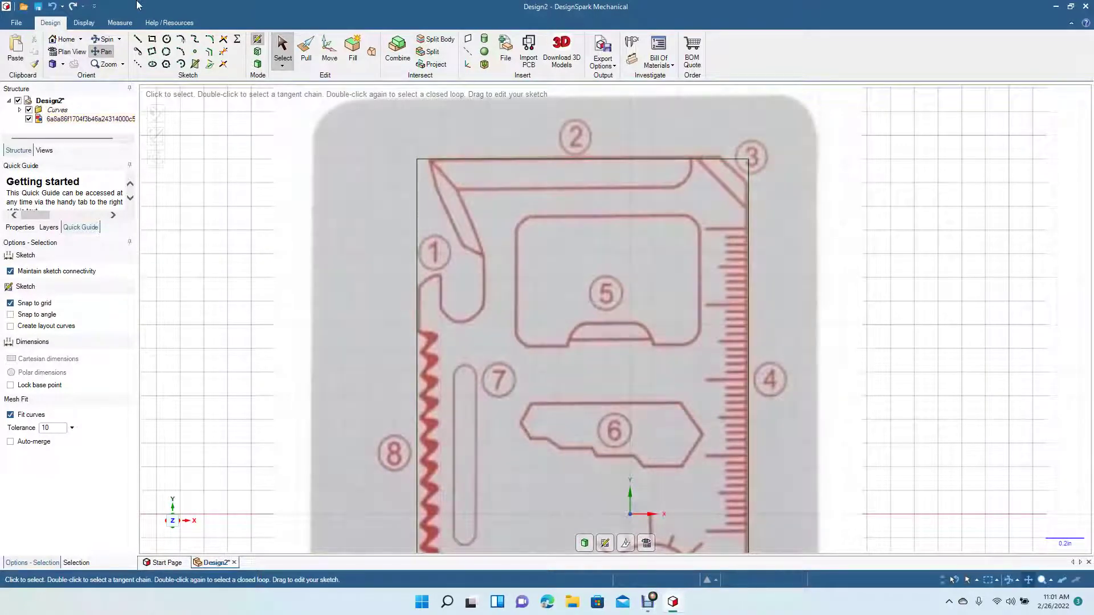
pyautogui.click(137, 39)
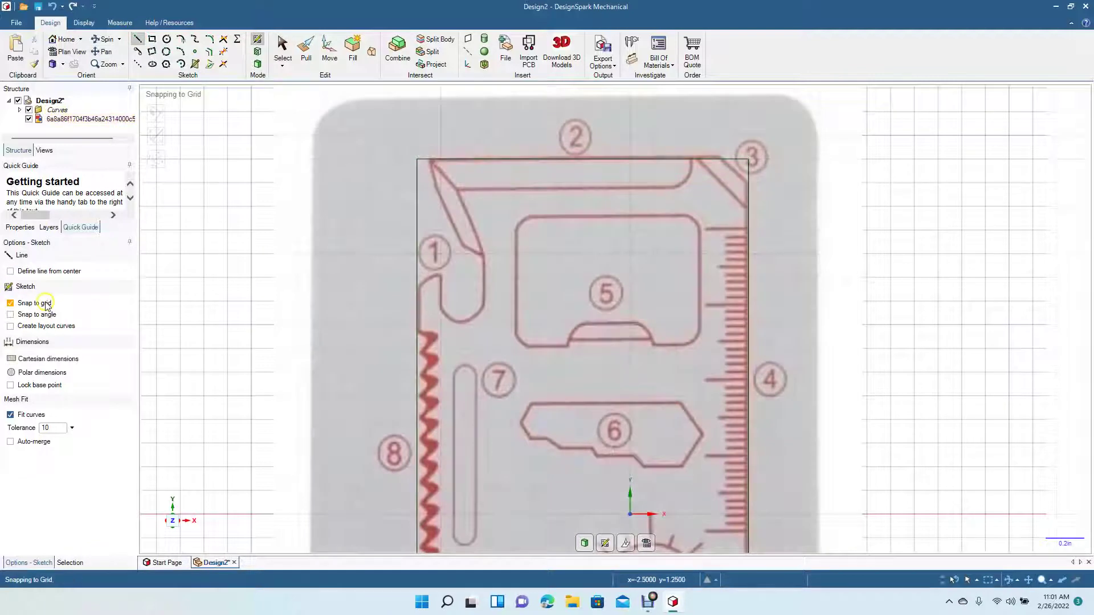
pyautogui.click(35, 303)
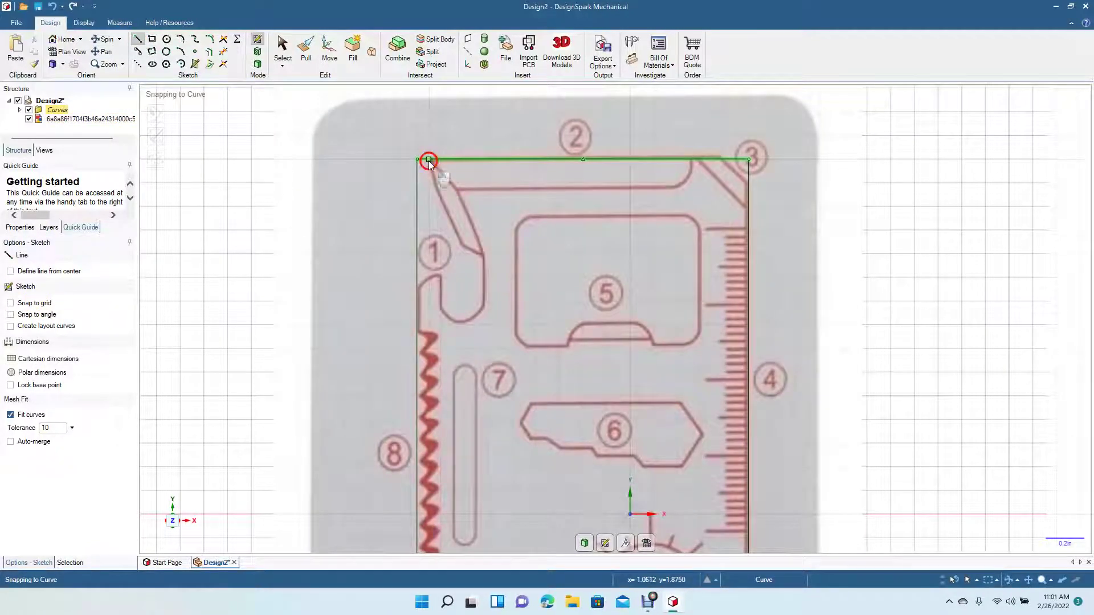
pyautogui.click(428, 161)
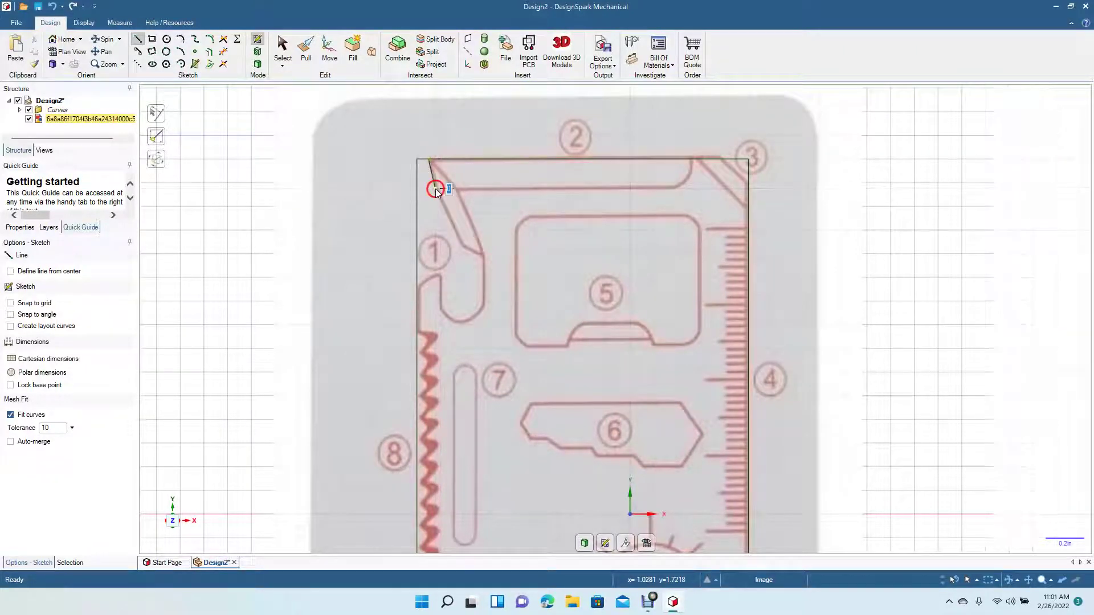
pyautogui.click(462, 249)
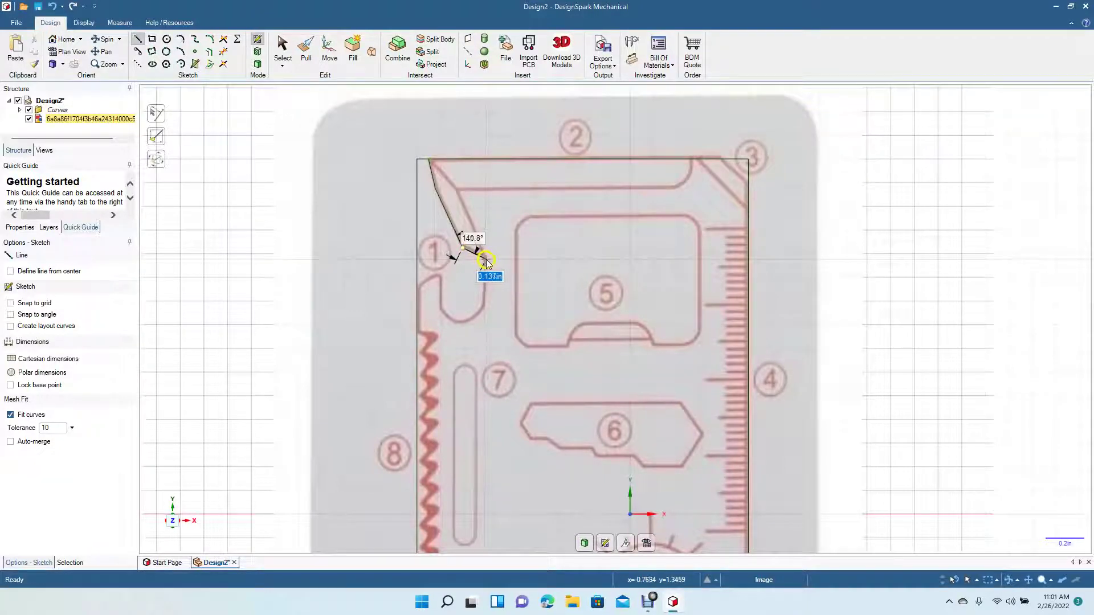
pyautogui.click(485, 258)
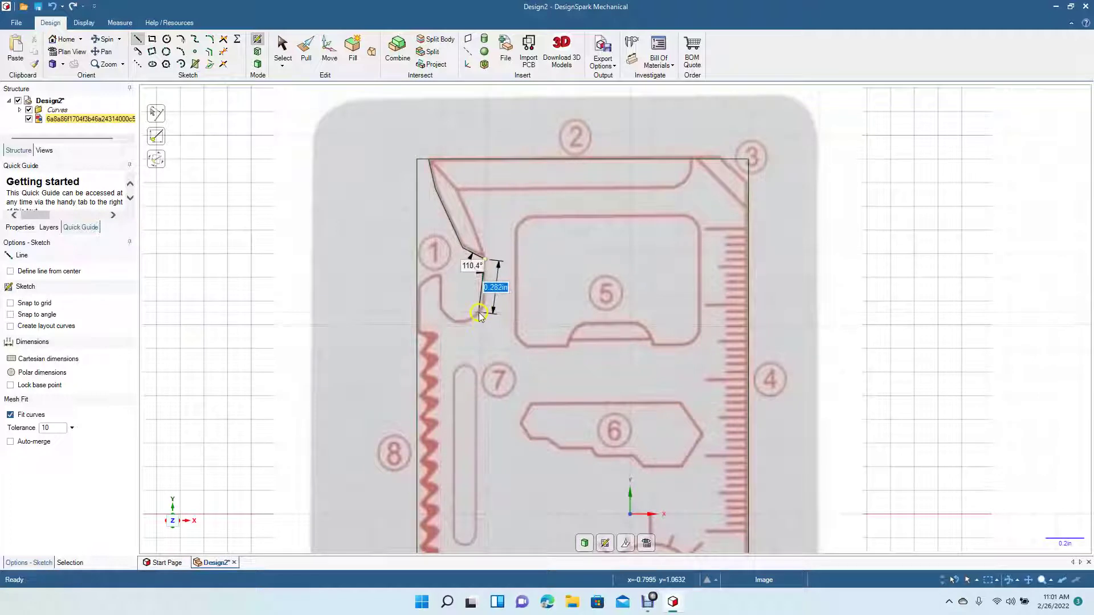
# Step: Continue the lines around the square-cornered hook opening of feature 1, ending with a horizontal line about 0.127 in long to the rectangle's left edge
pyautogui.click(483, 323)
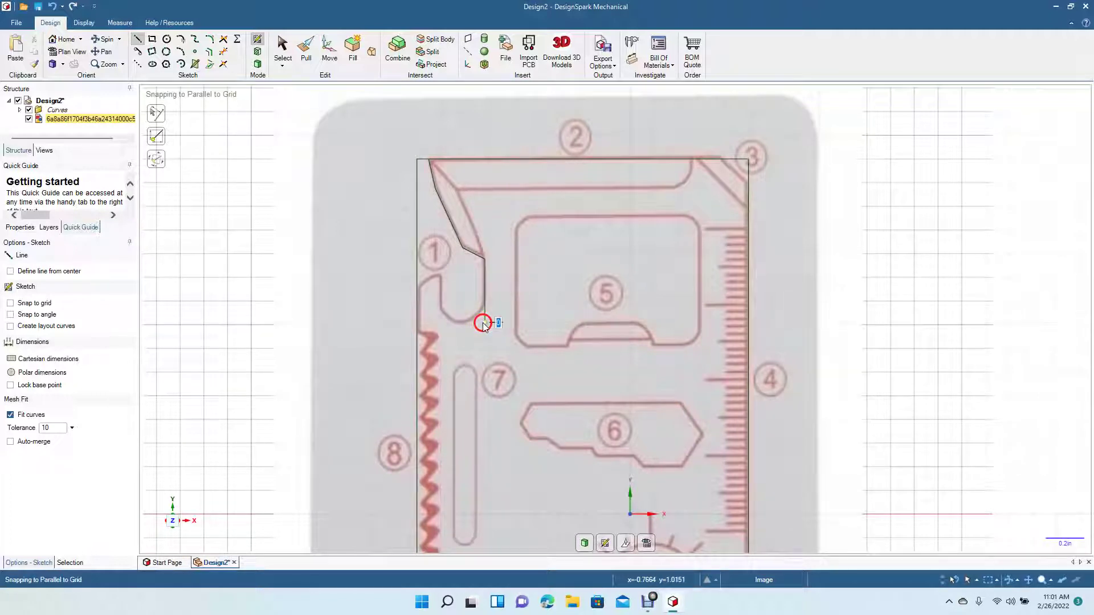
pyautogui.click(442, 323)
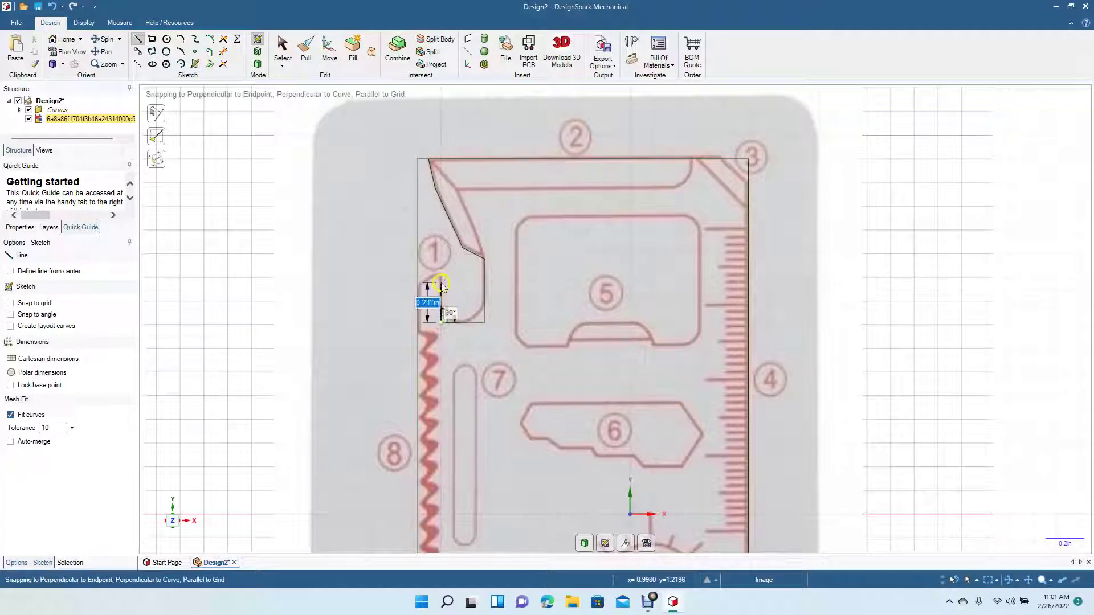
pyautogui.click(442, 277)
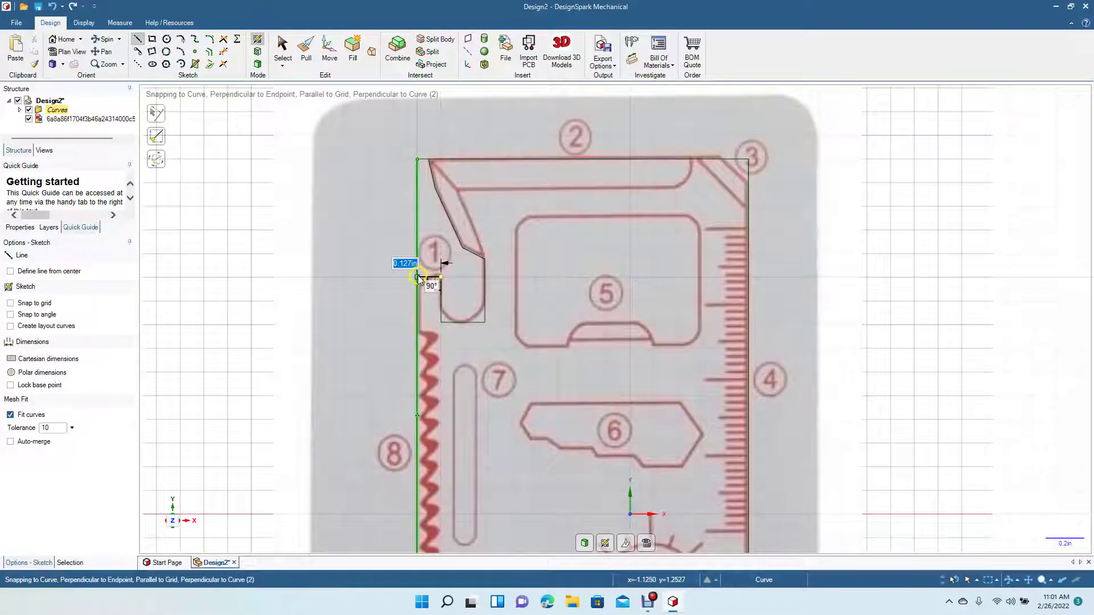
pyautogui.click(418, 276)
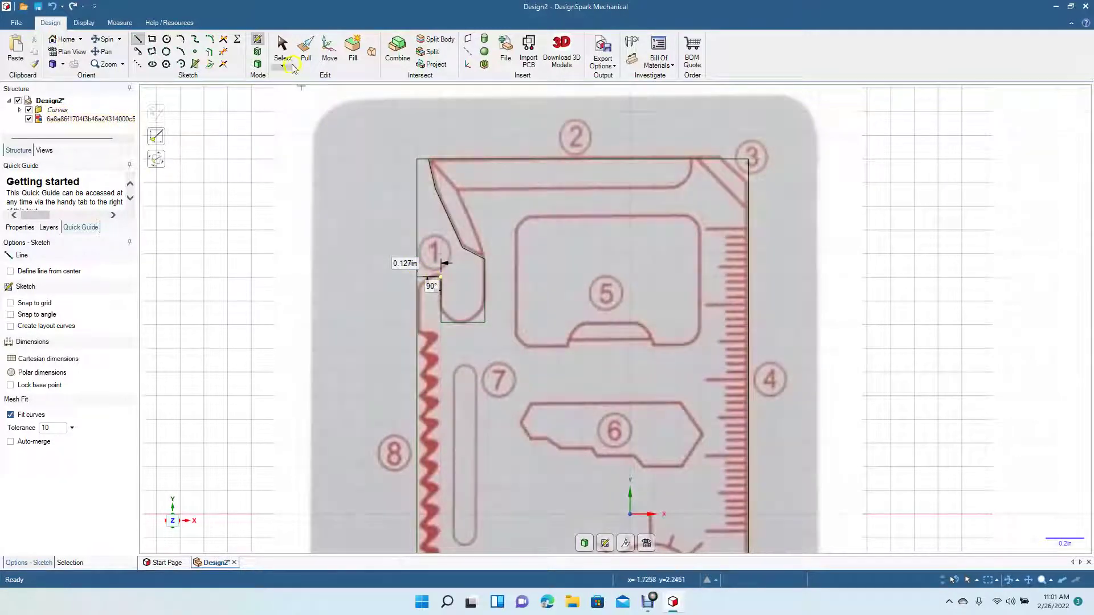
pyautogui.click(285, 55)
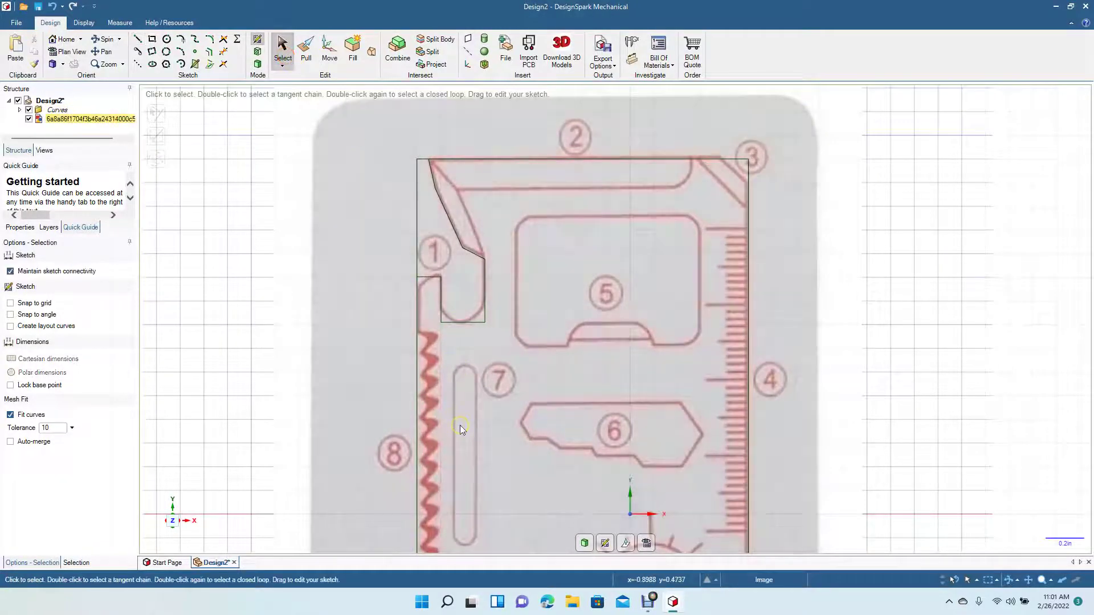
# Step: Round both lower corners of the hook opening with fillets of about 0.116 in radius, forming a U-shaped end that follows the image
pyautogui.keyDown('ctrl'); pyautogui.scroll(3, 459, 425); pyautogui.keyUp('ctrl')
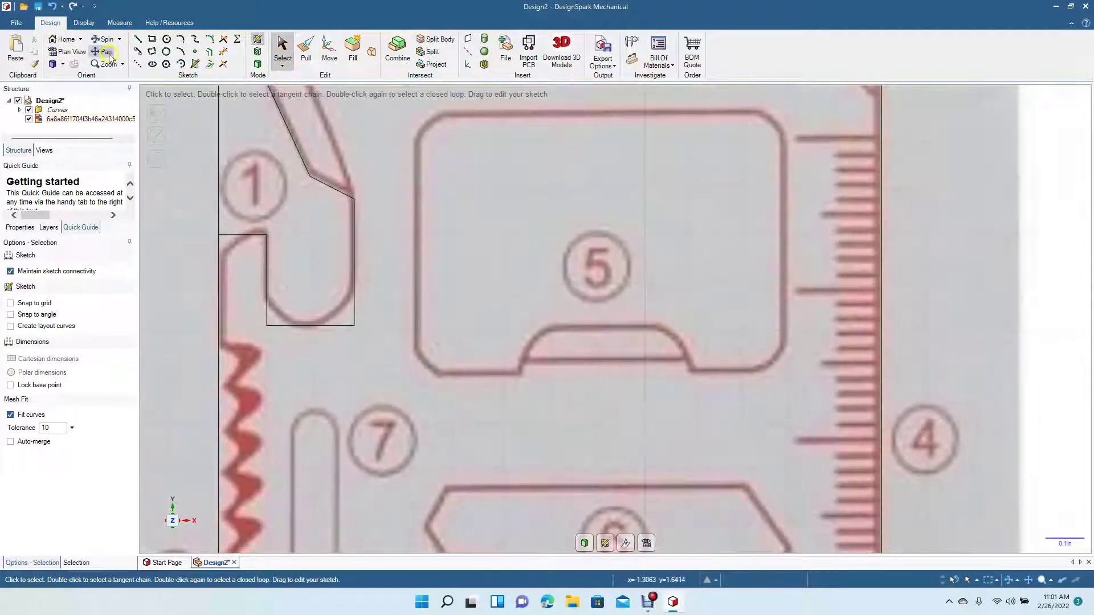
pyautogui.click(103, 51)
pyautogui.moveTo(185, 180)
pyautogui.mouseDown()
pyautogui.moveTo(277, 286)
pyautogui.moveTo(281, 307)
pyautogui.mouseUp()
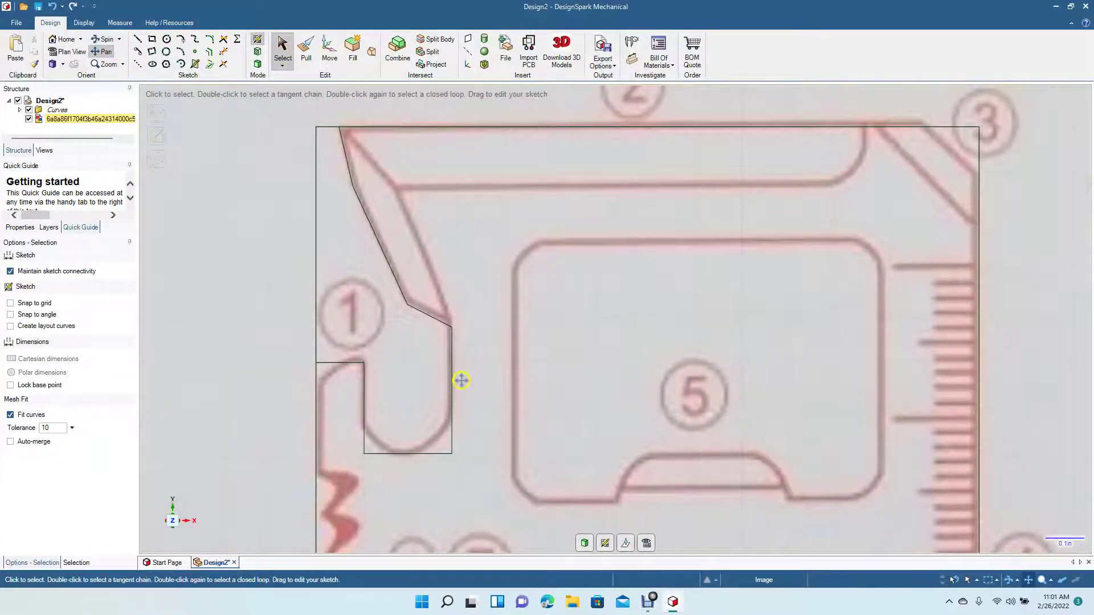
pyautogui.click(312, 128)
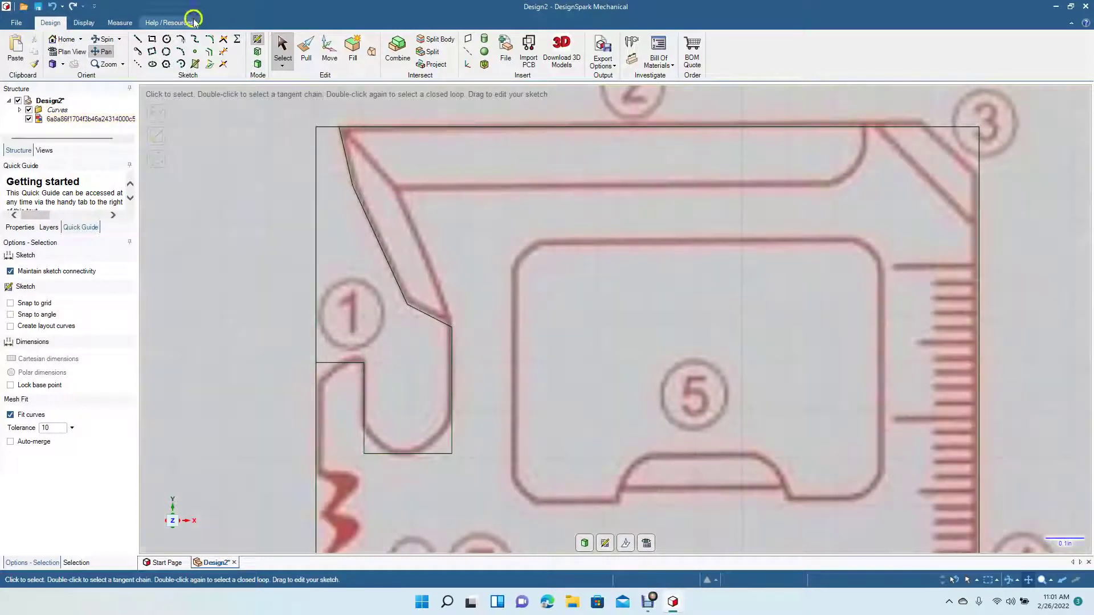
pyautogui.click(209, 40)
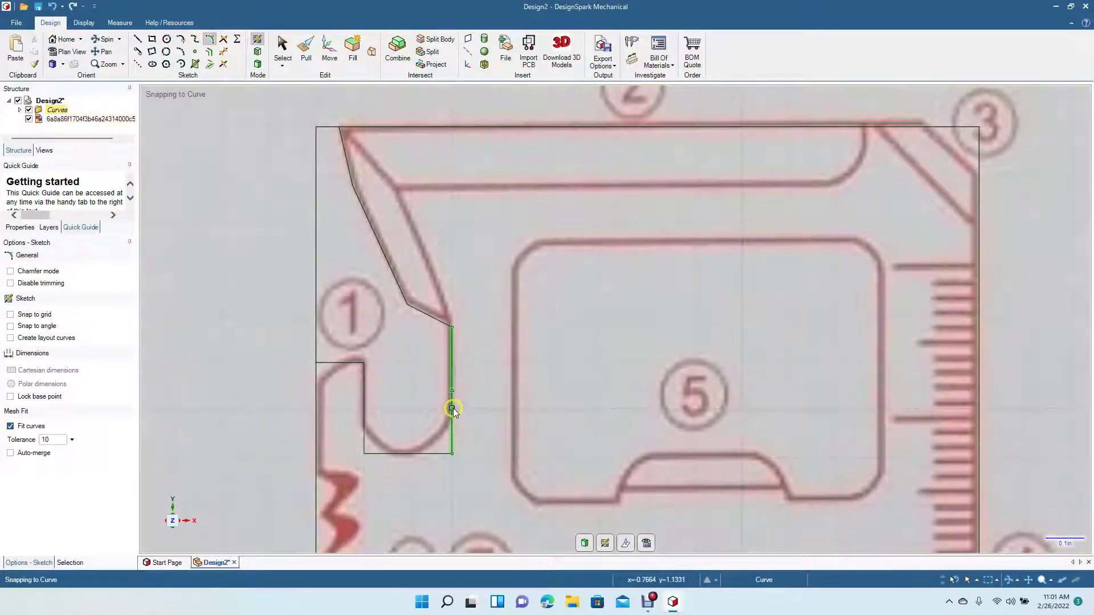
pyautogui.click(451, 412)
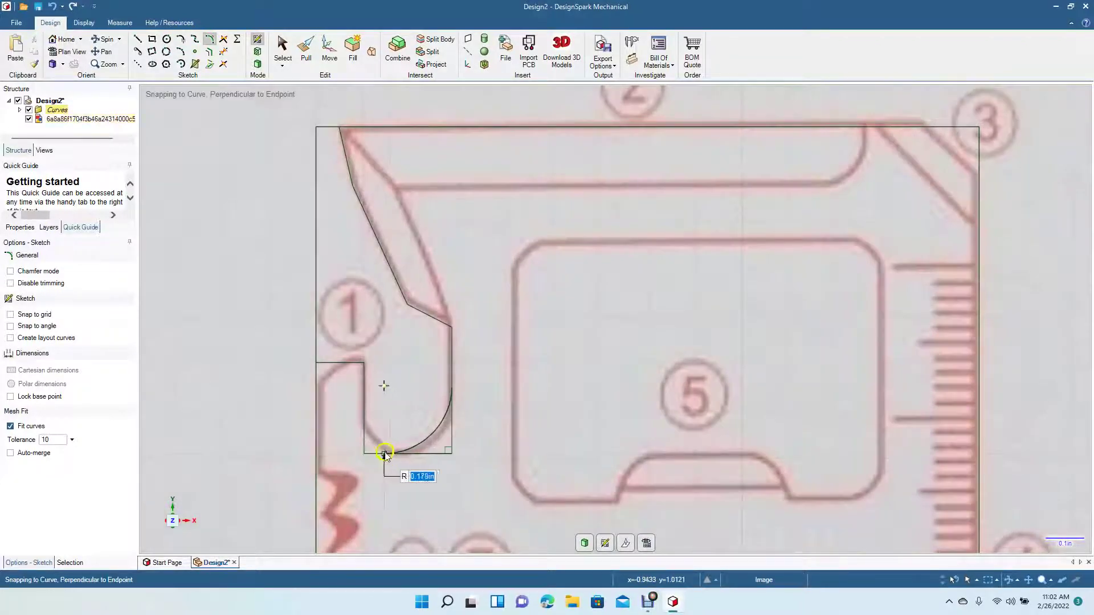
pyautogui.click(408, 454)
pyautogui.click(408, 454)
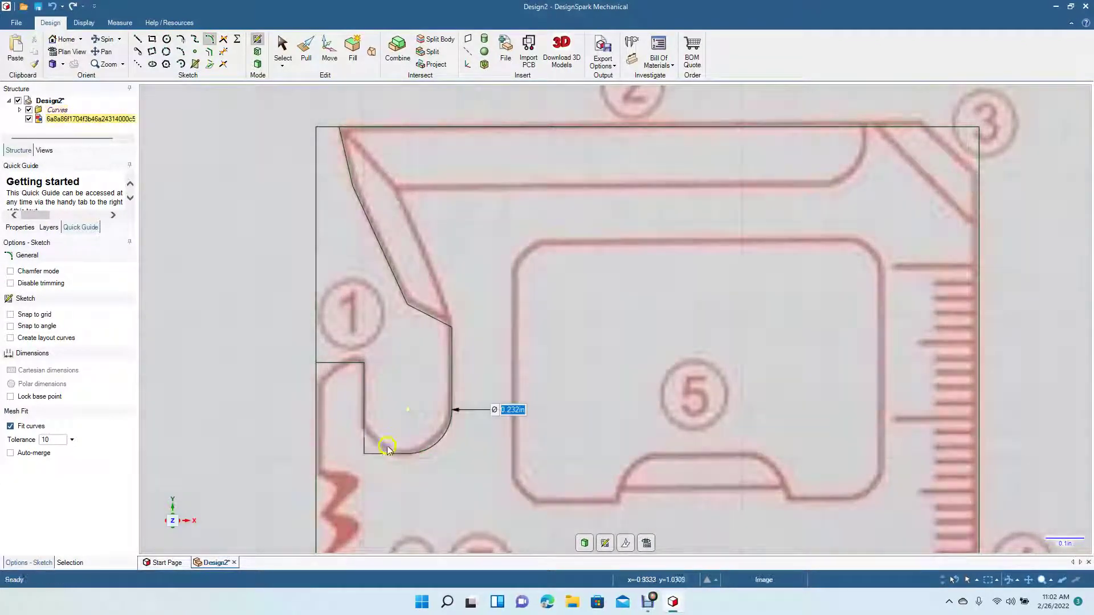
pyautogui.click(364, 411)
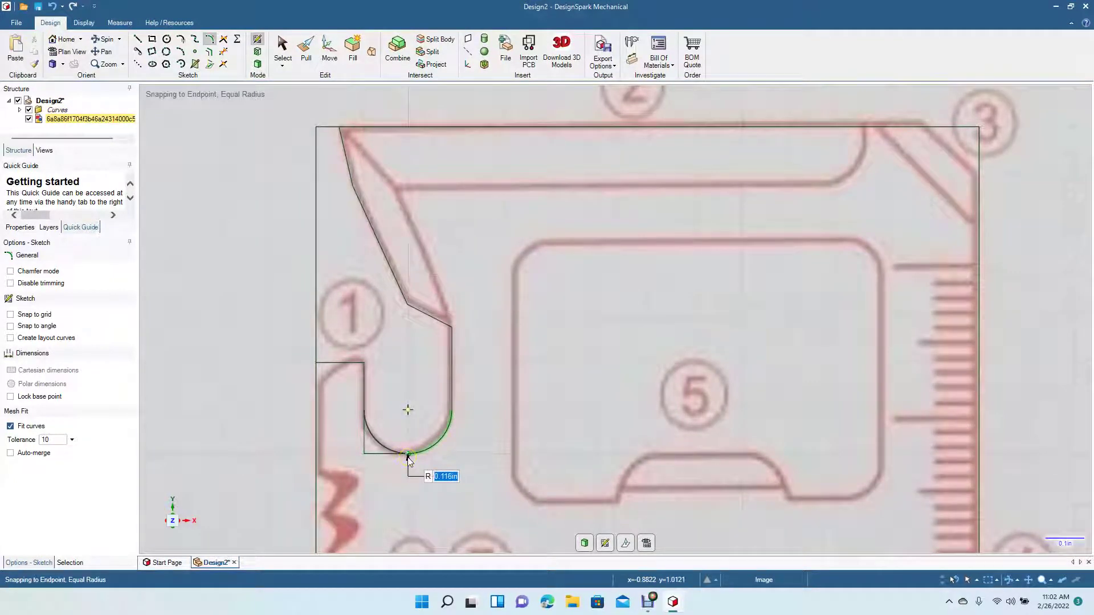
pyautogui.click(408, 454)
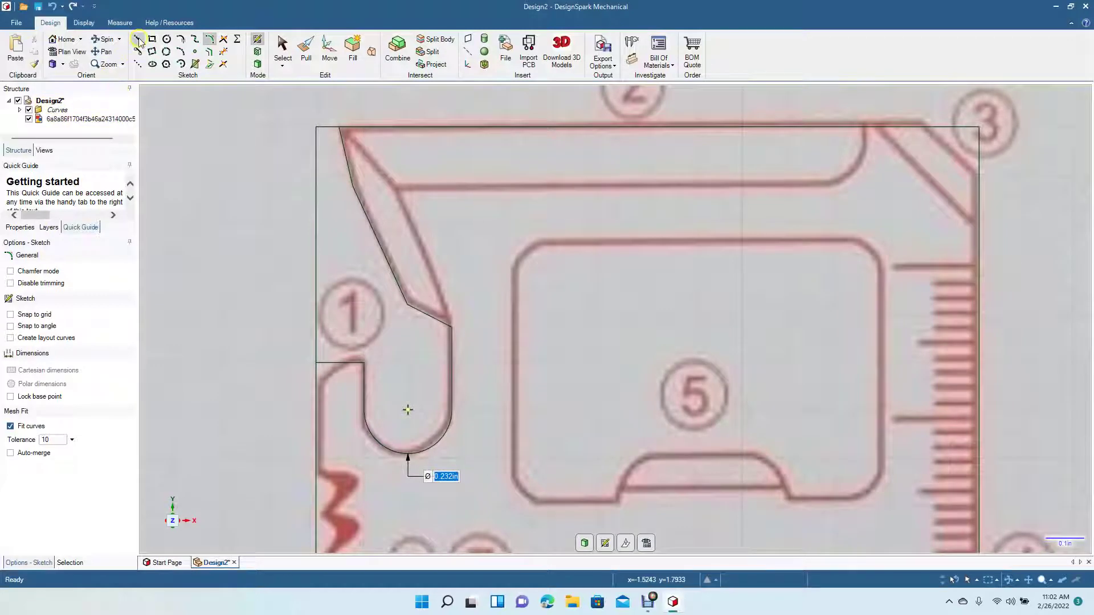
# Step: Draw a slanted line about 0.077 in long from the midpoint of the hook tip's short horizontal line to the rectangle's left edge
pyautogui.click(138, 40)
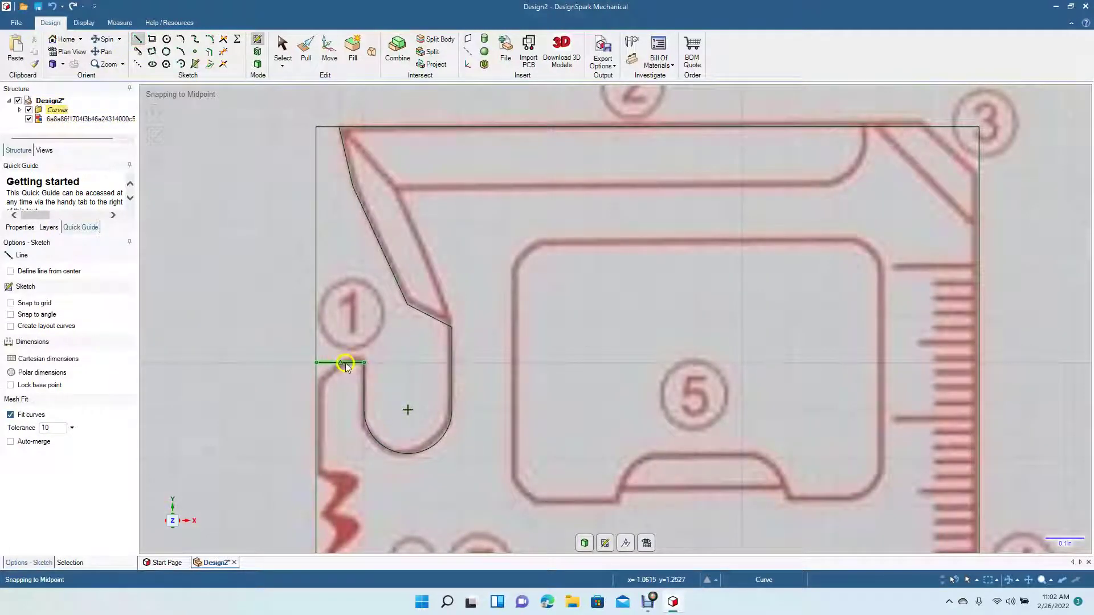
pyautogui.click(344, 364)
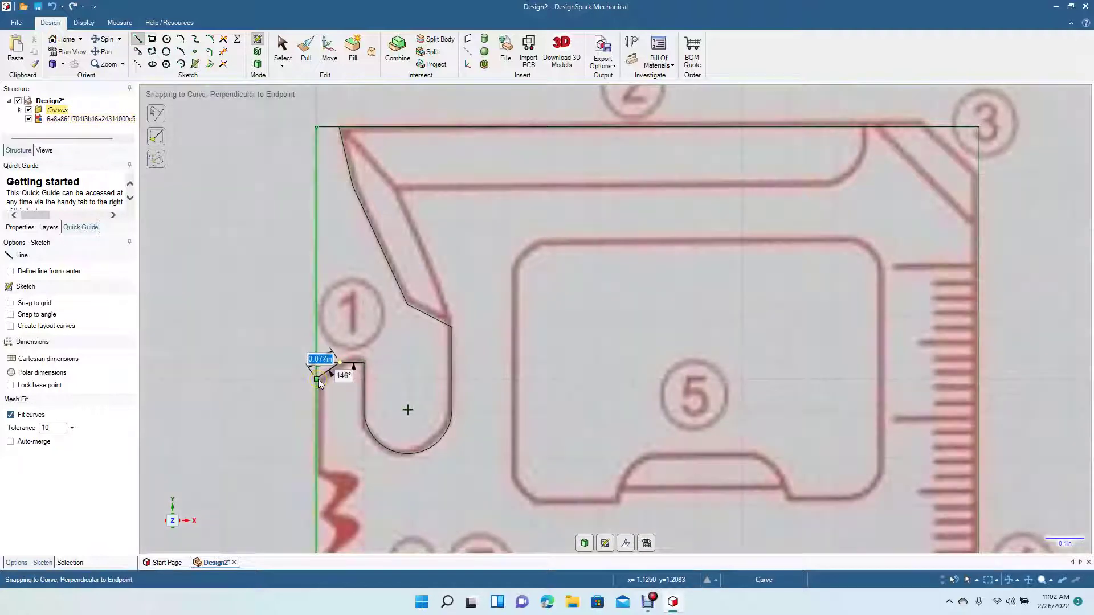
pyautogui.click(317, 380)
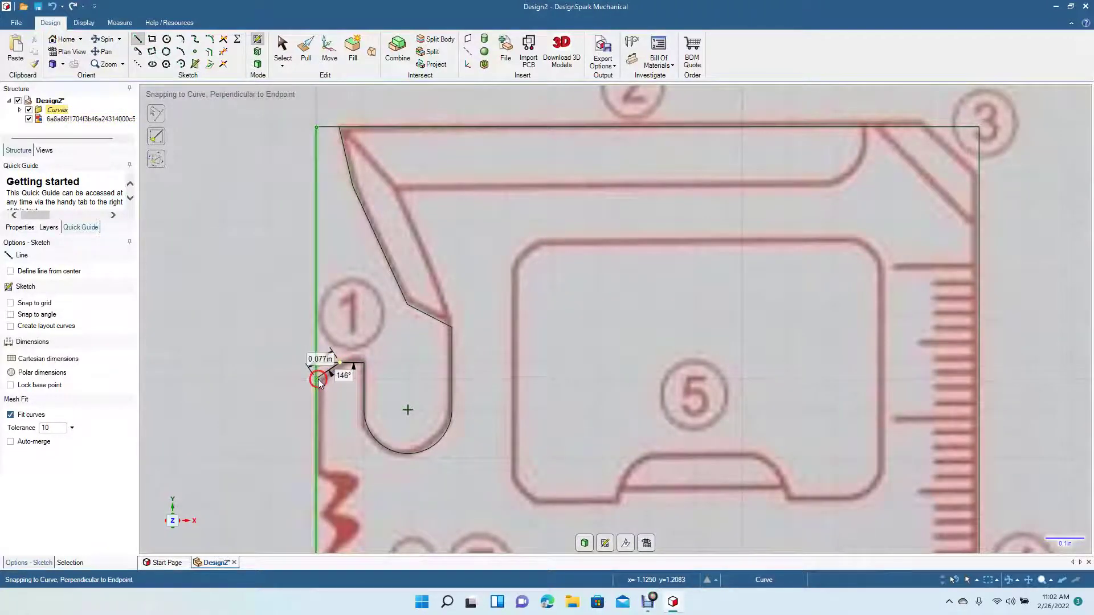
# Step: Trim away the rectangle's upper-left corner segments and the surplus horizontal line outside the traced hook outline
pyautogui.click(280, 43)
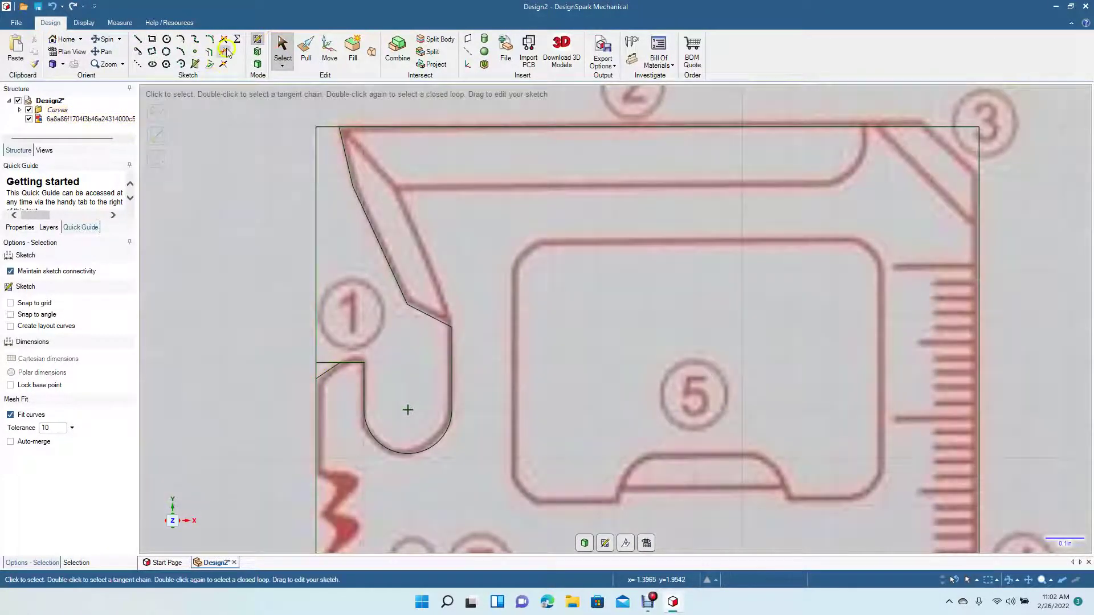
pyautogui.click(222, 53)
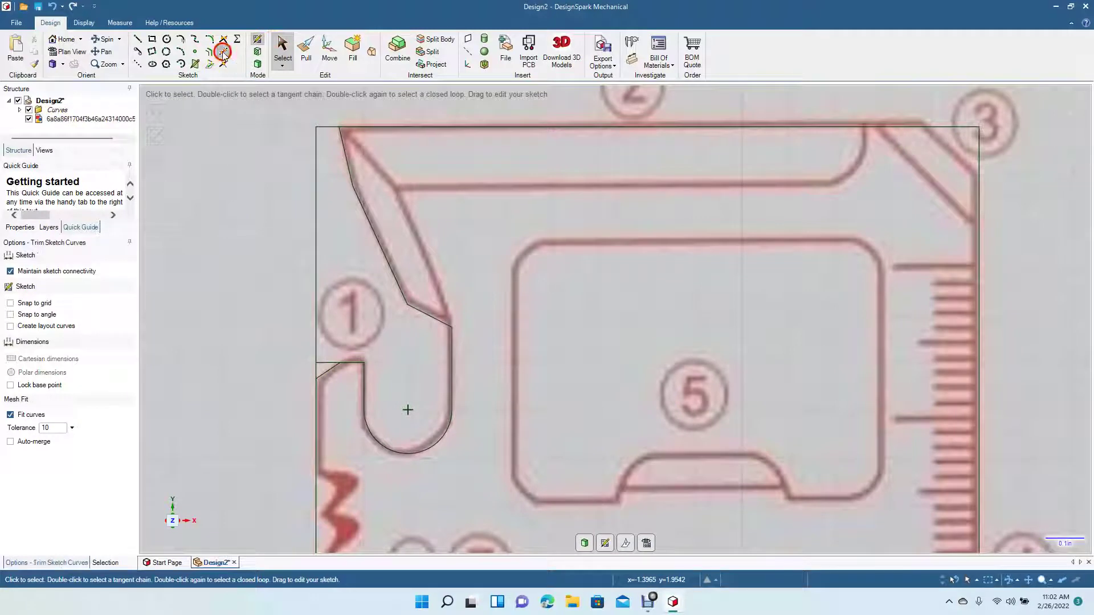
pyautogui.click(316, 361)
pyautogui.click(328, 130)
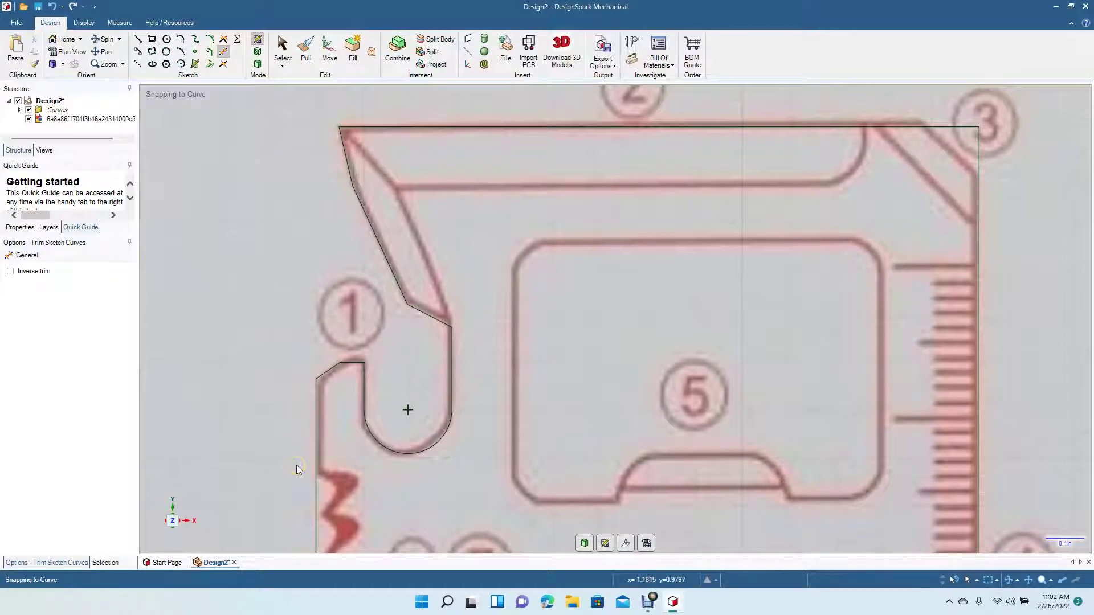
# Step: Draw an arc of about 0.046 in radius over the hook tip, spanning the ends of its short horizontal line
pyautogui.scroll(3, 296, 467)
pyautogui.click(107, 52)
pyautogui.moveTo(248, 345)
pyautogui.mouseDown()
pyautogui.moveTo(313, 344)
pyautogui.moveTo(695, 245)
pyautogui.moveTo(654, 218)
pyautogui.moveTo(611, 239)
pyautogui.mouseUp()
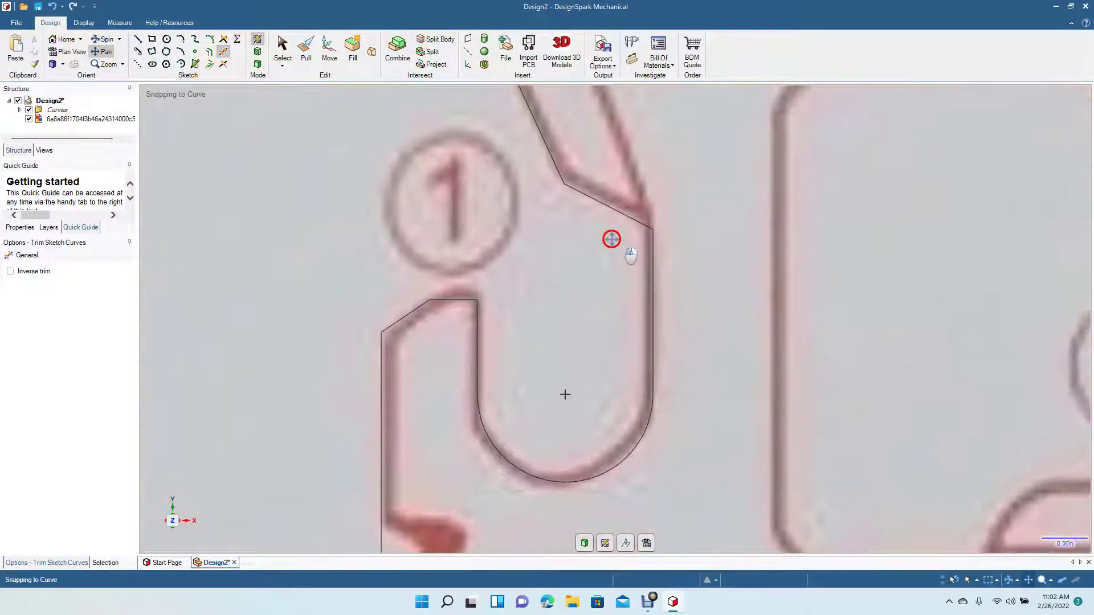
pyautogui.click(181, 52)
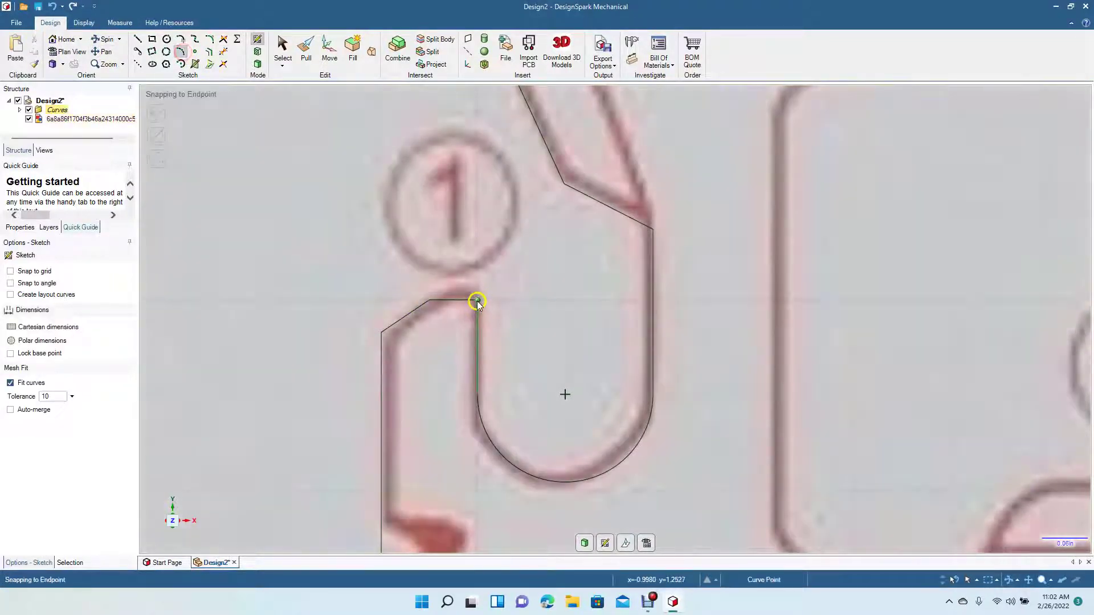
pyautogui.click(478, 301)
pyautogui.click(430, 300)
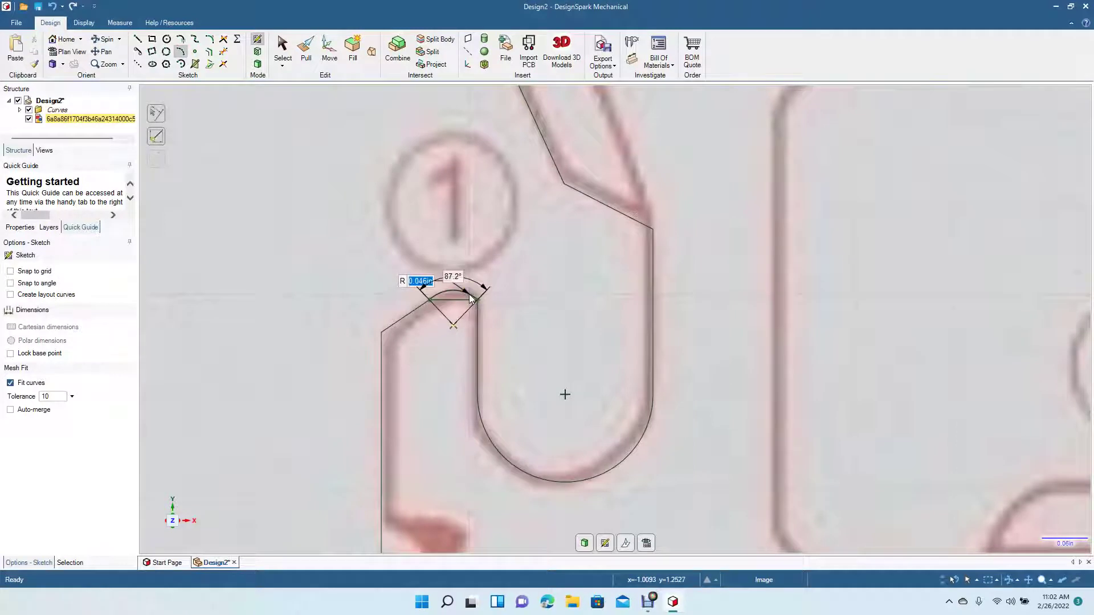
pyautogui.click(471, 299)
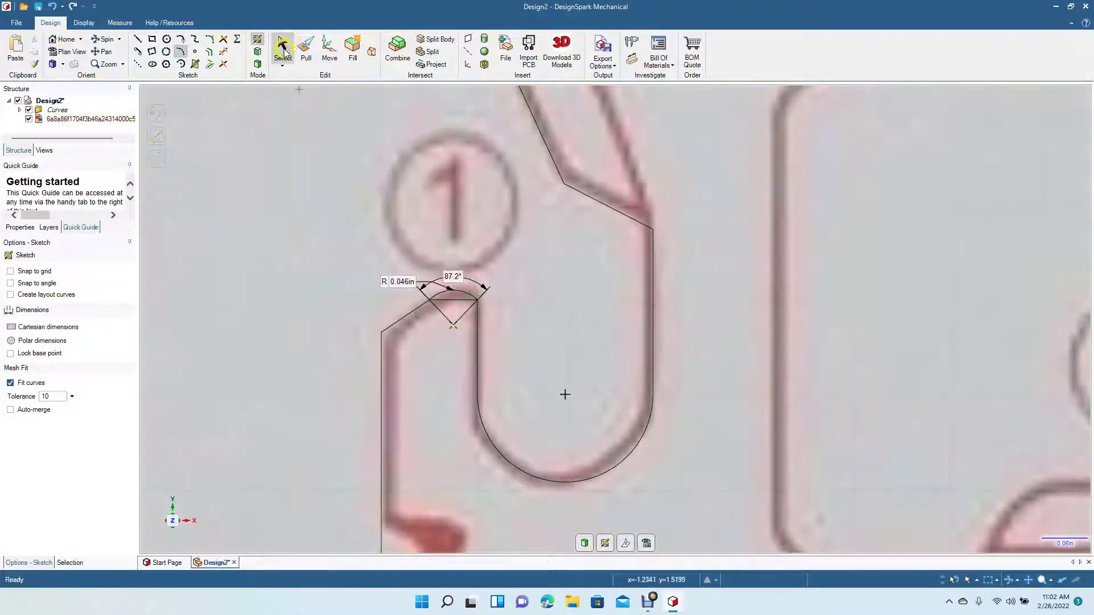
pyautogui.click(284, 50)
pyautogui.click(397, 277)
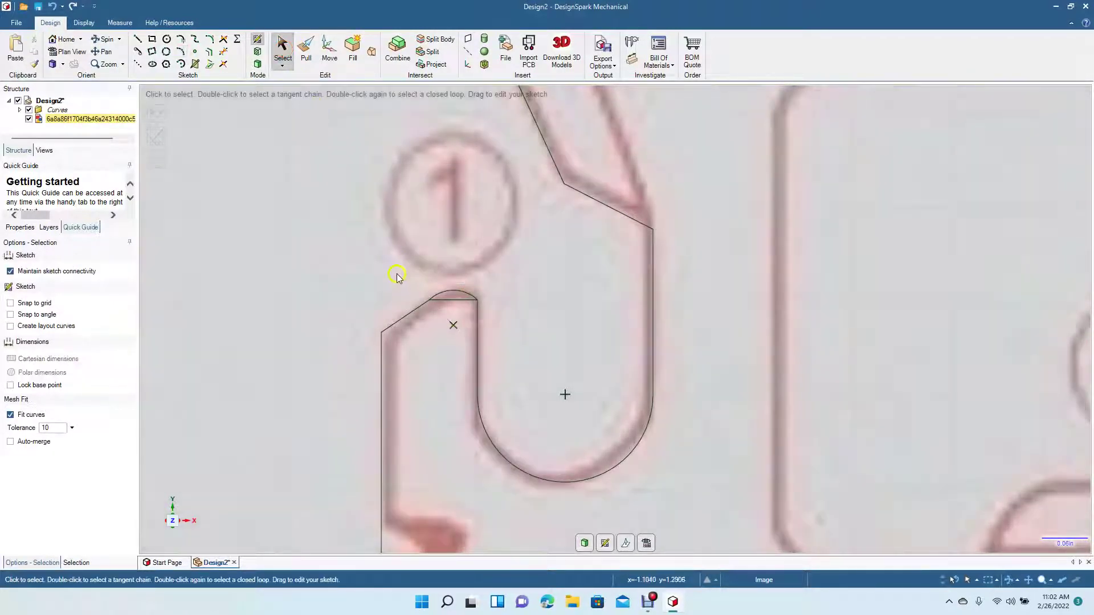
# Step: Replace the slanted line at the hook tip with a tangent line about 0.086 in long from the arc's left end to the left edge
pyautogui.click(398, 317)
pyautogui.click(402, 317)
pyautogui.press('Delete')
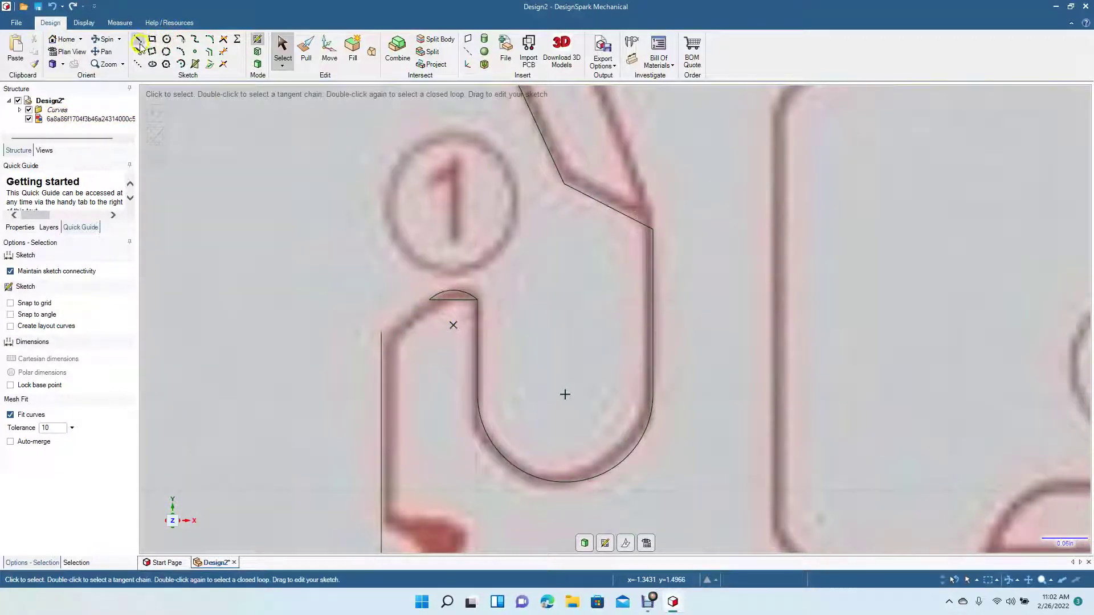
pyautogui.click(137, 52)
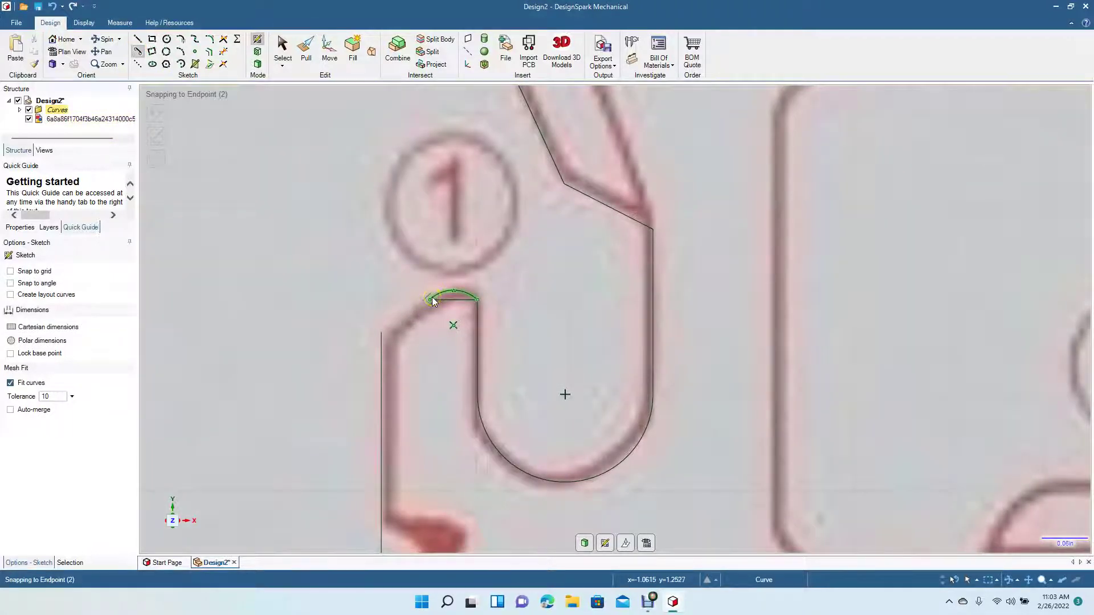
pyautogui.click(430, 298)
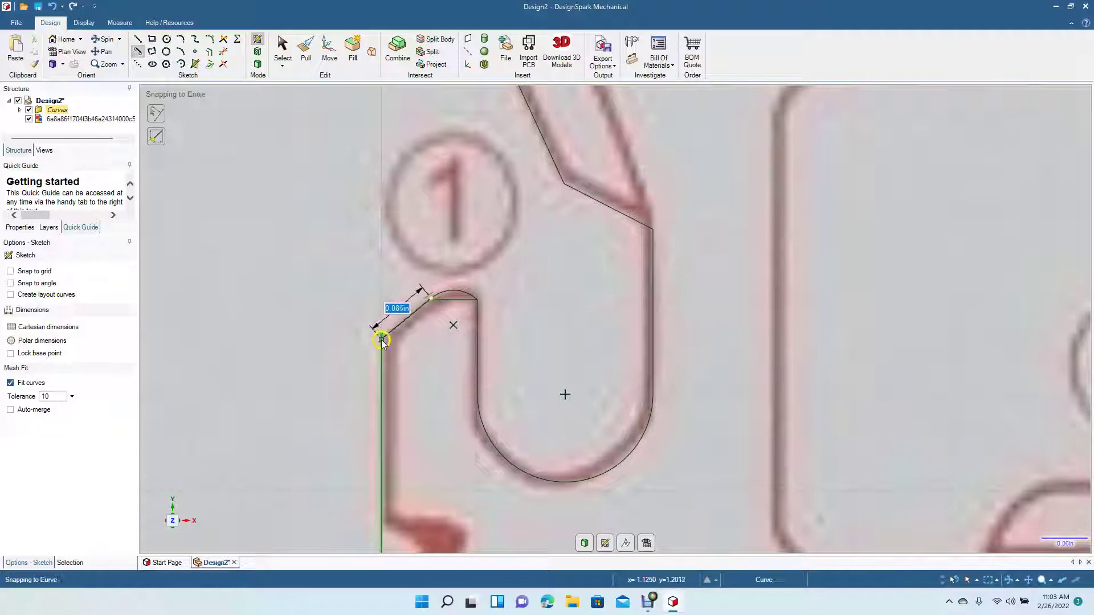
pyautogui.click(381, 340)
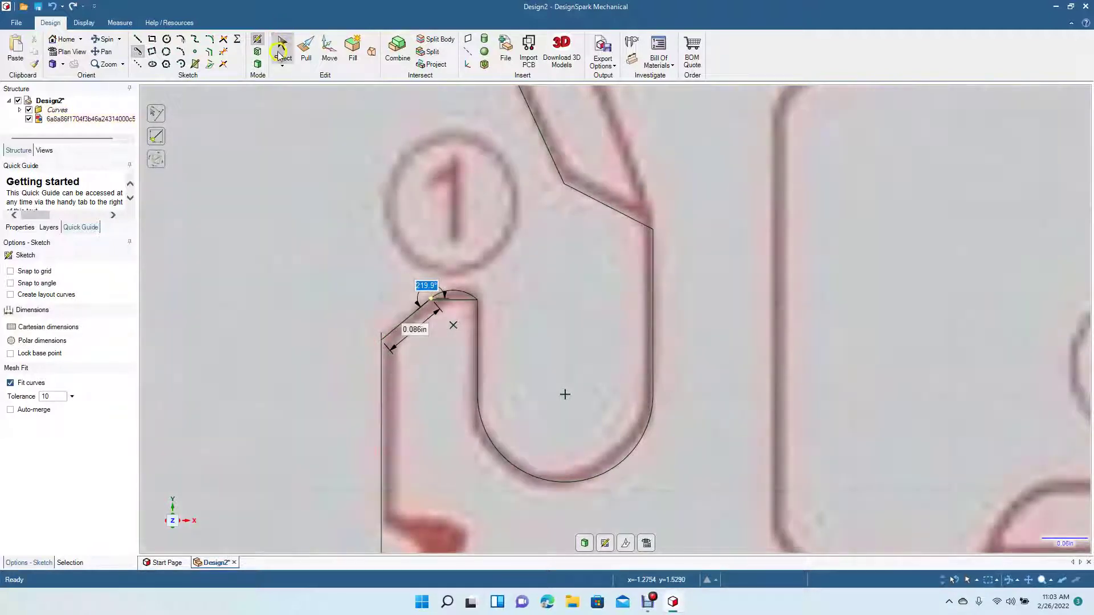
# Step: Trim away the hook tip's short horizontal line under the arc and the left-edge stub above the tangent line
pyautogui.click(280, 53)
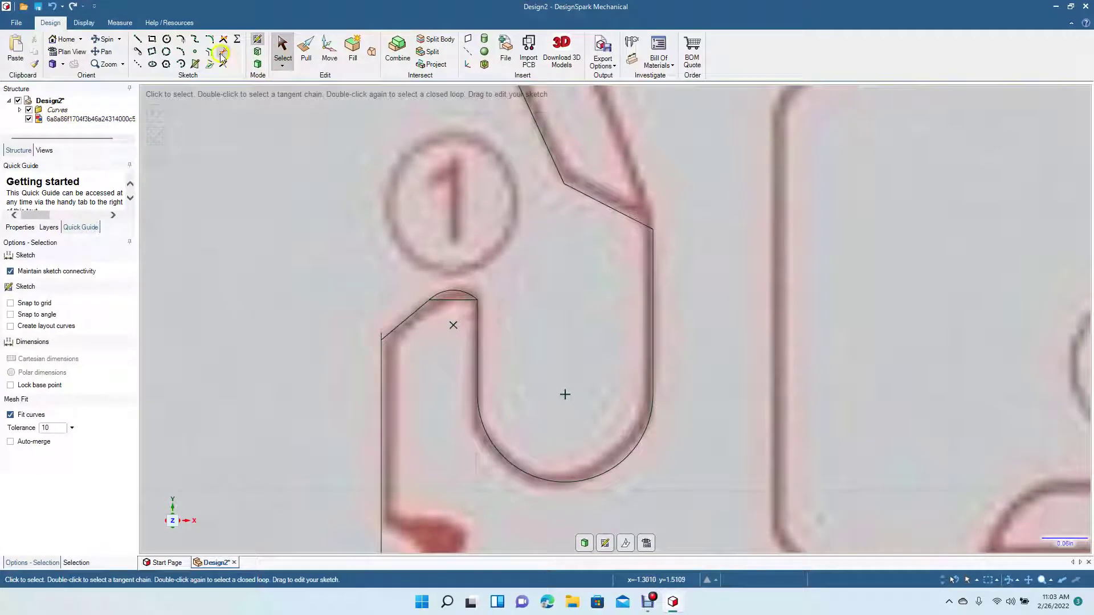
pyautogui.click(223, 51)
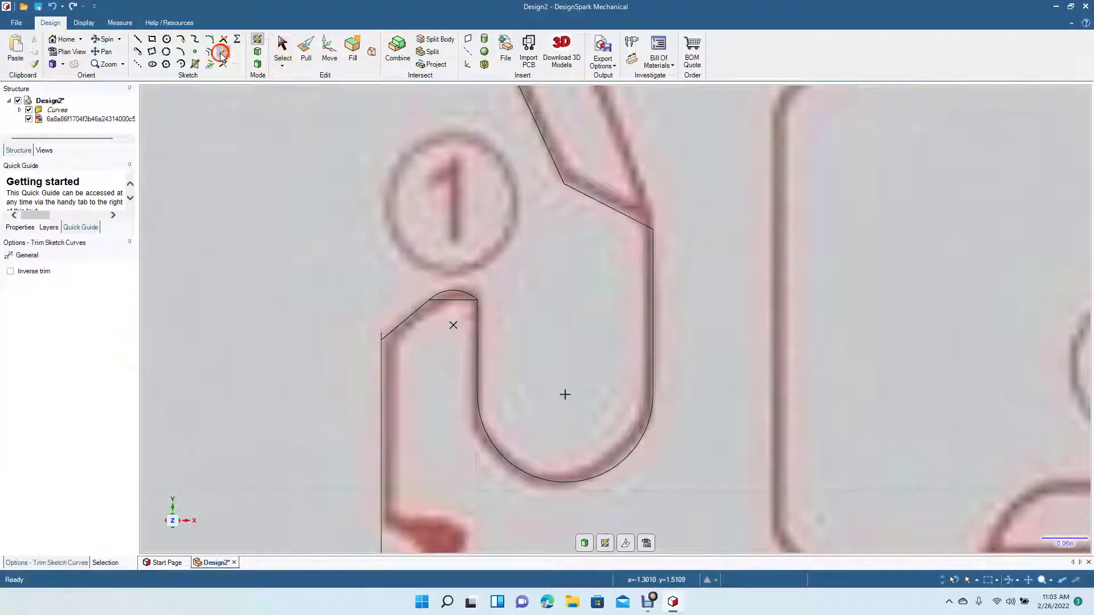
pyautogui.click(452, 304)
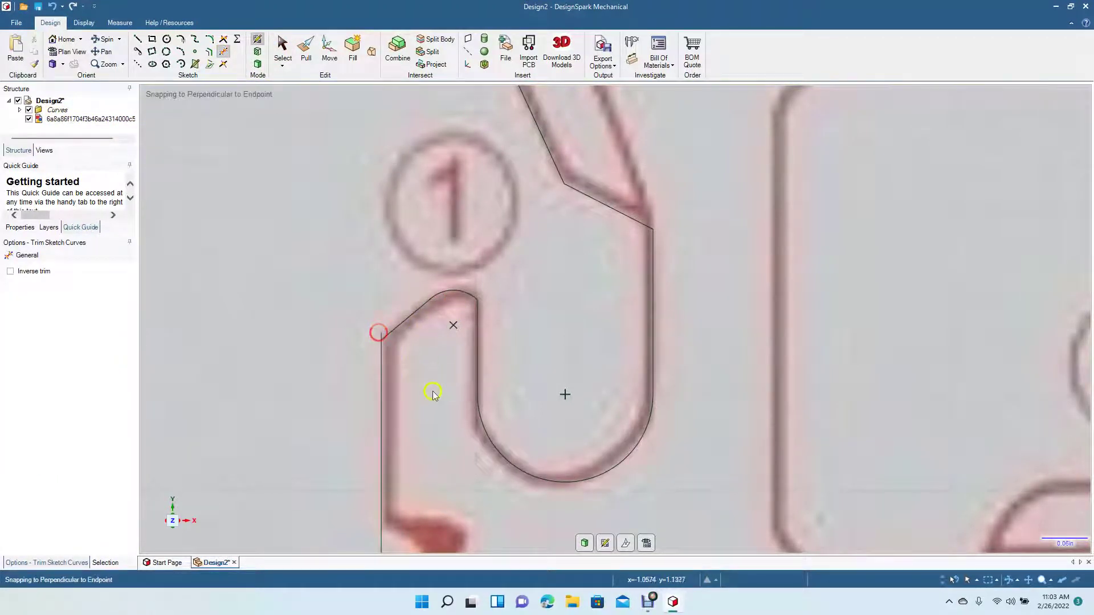
pyautogui.click(380, 334)
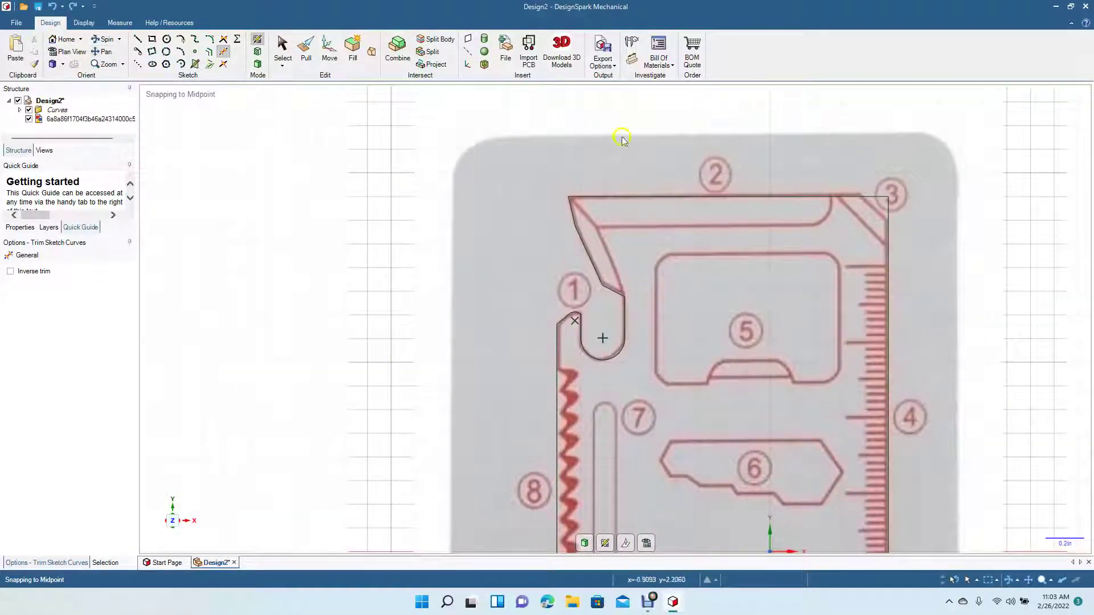
# Step: Draw a slanted line across the outline's upper-right corner at label 3 and trim off the corner outside it
pyautogui.click(135, 41)
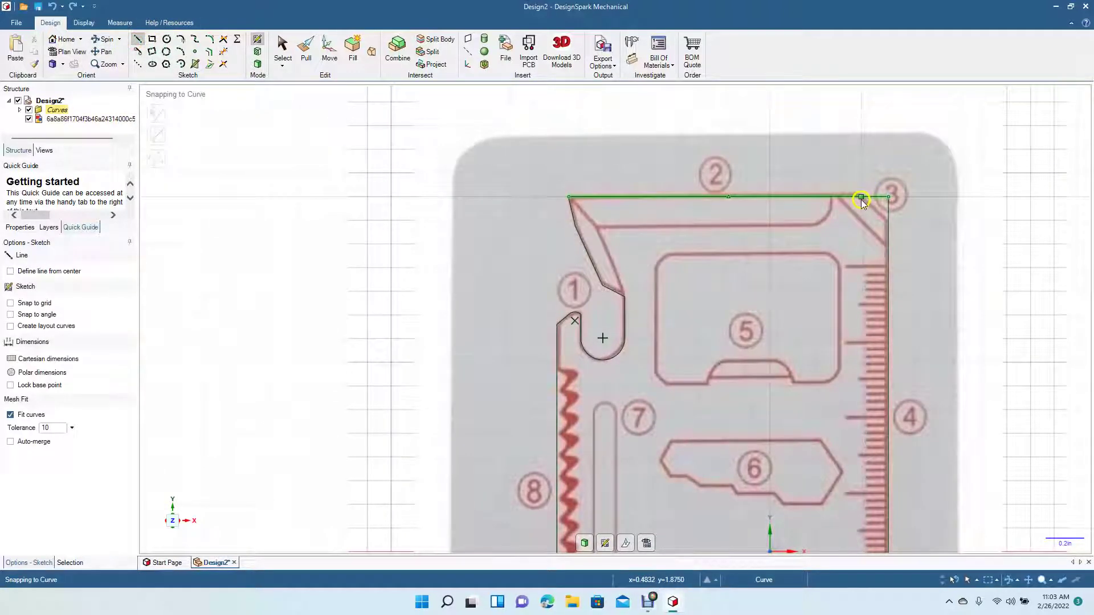
pyautogui.click(861, 198)
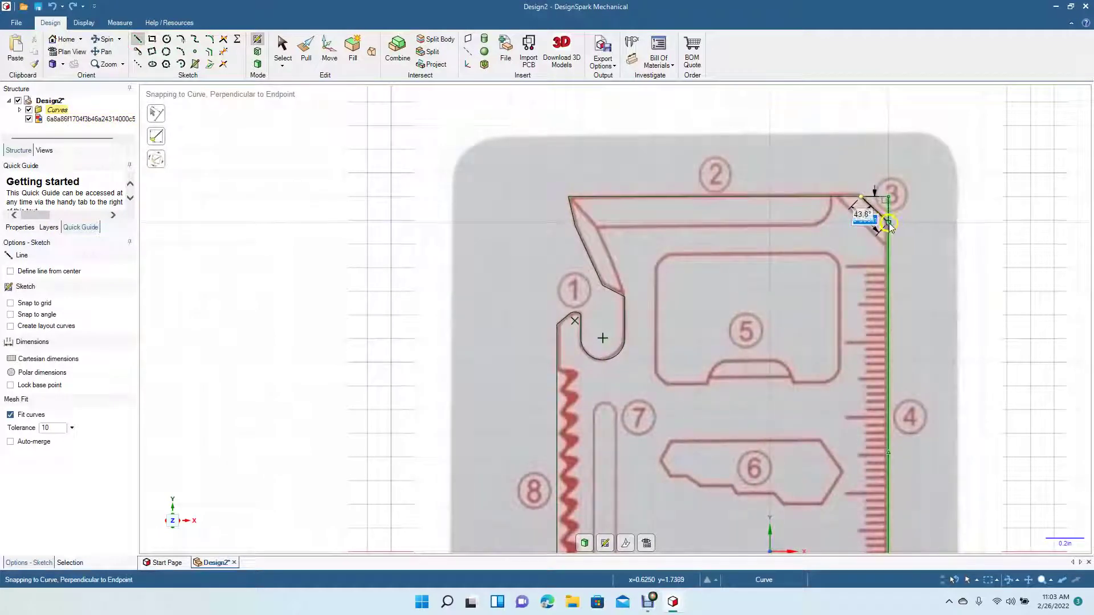
pyautogui.click(888, 224)
pyautogui.click(284, 45)
pyautogui.click(224, 52)
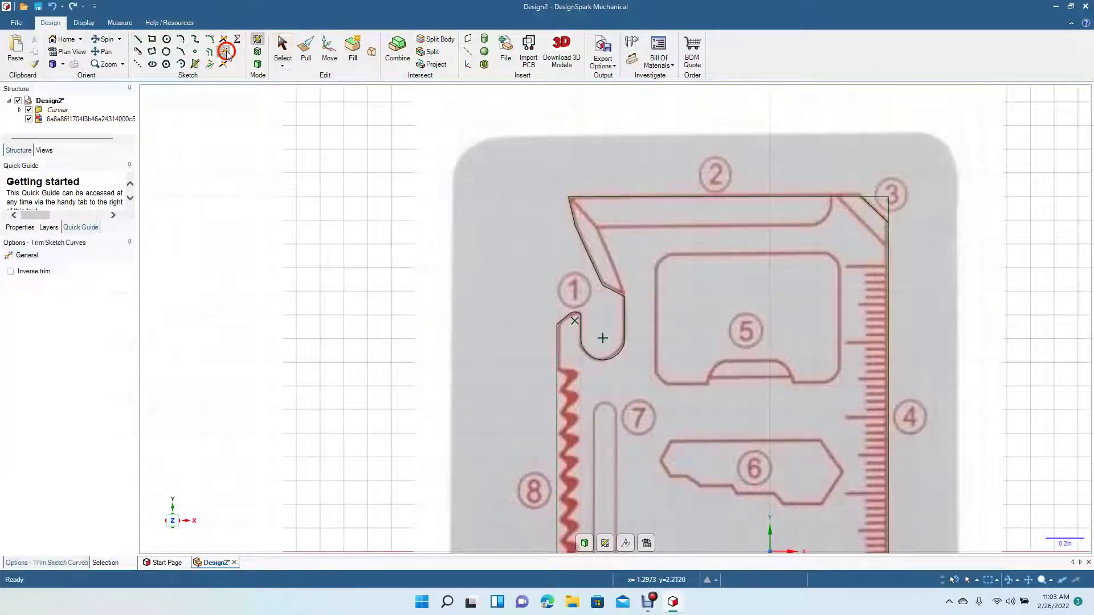
pyautogui.click(888, 207)
# Step: Draw a rectangle 1 in wide and 0.7 in high over cutout 5 of the reference image
pyautogui.click(105, 51)
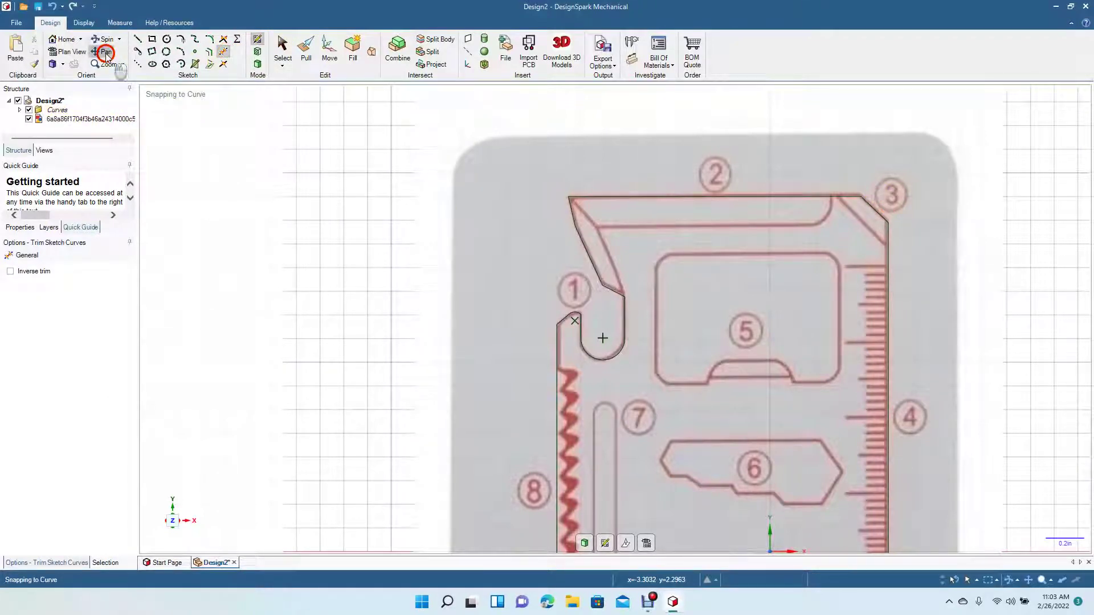
pyautogui.moveTo(323, 325)
pyautogui.mouseDown()
pyautogui.moveTo(283, 295)
pyautogui.moveTo(210, 276)
pyautogui.moveTo(178, 289)
pyautogui.mouseUp()
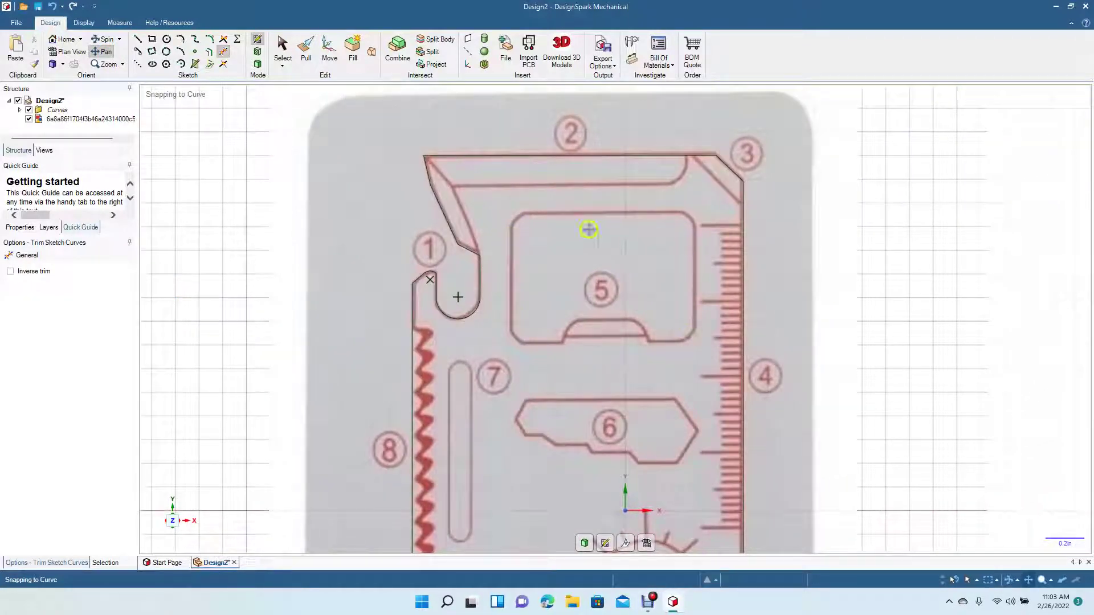
pyautogui.click(151, 39)
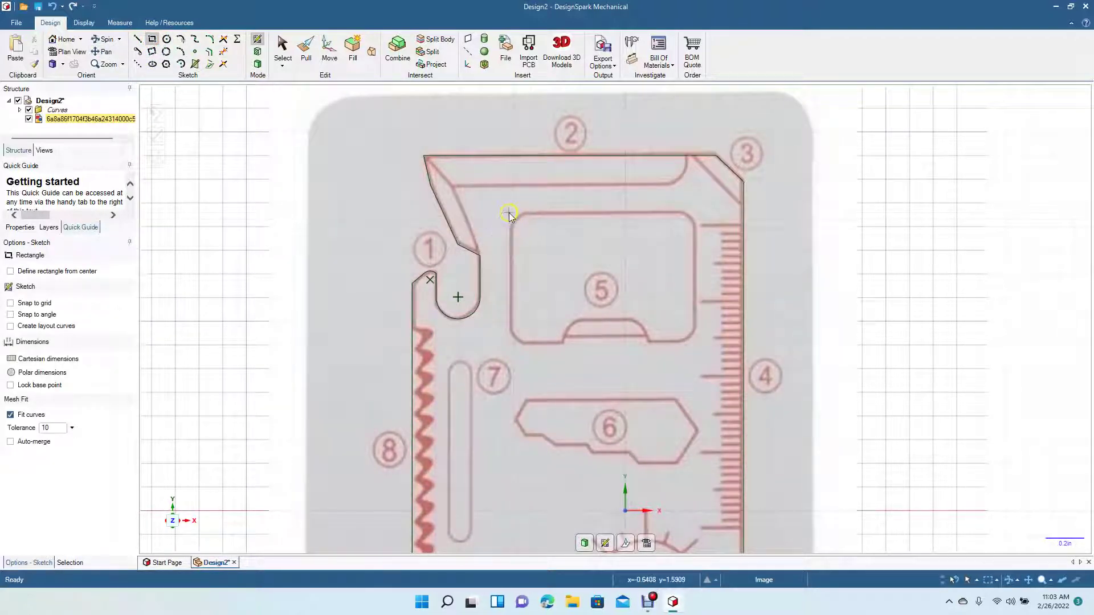
pyautogui.moveTo(508, 213); pyautogui.dragTo(695, 343)
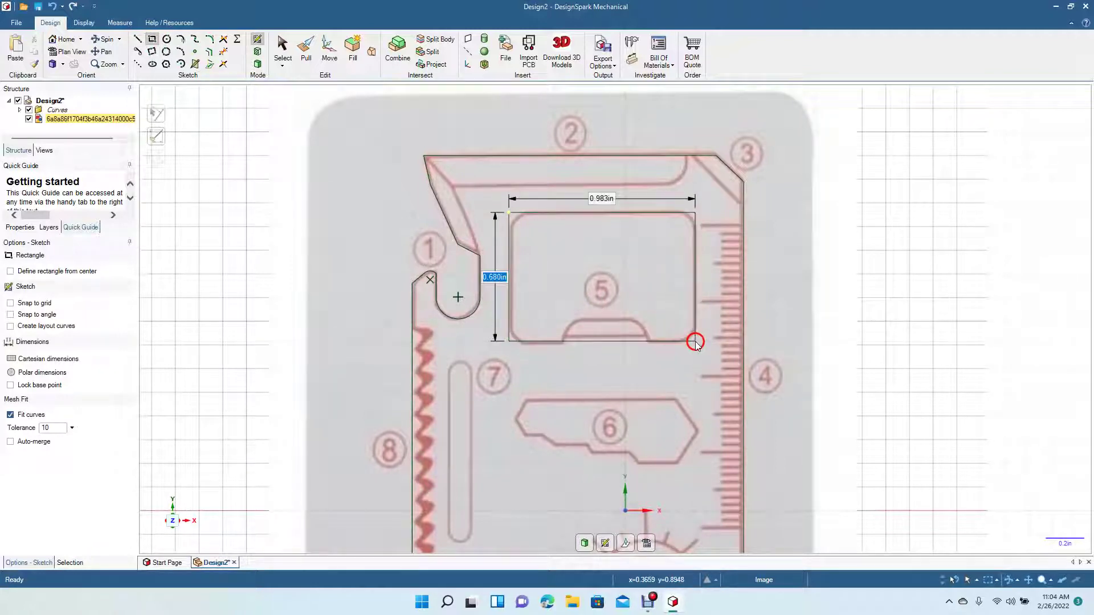
pyautogui.press('Tab')
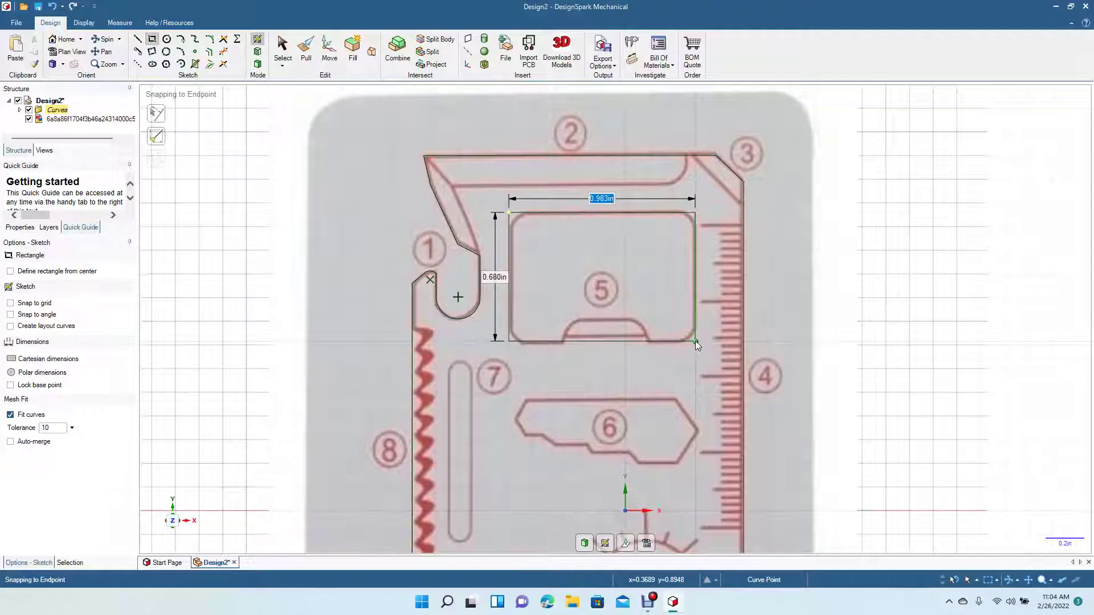
pyautogui.write('1')
pyautogui.press('Return')
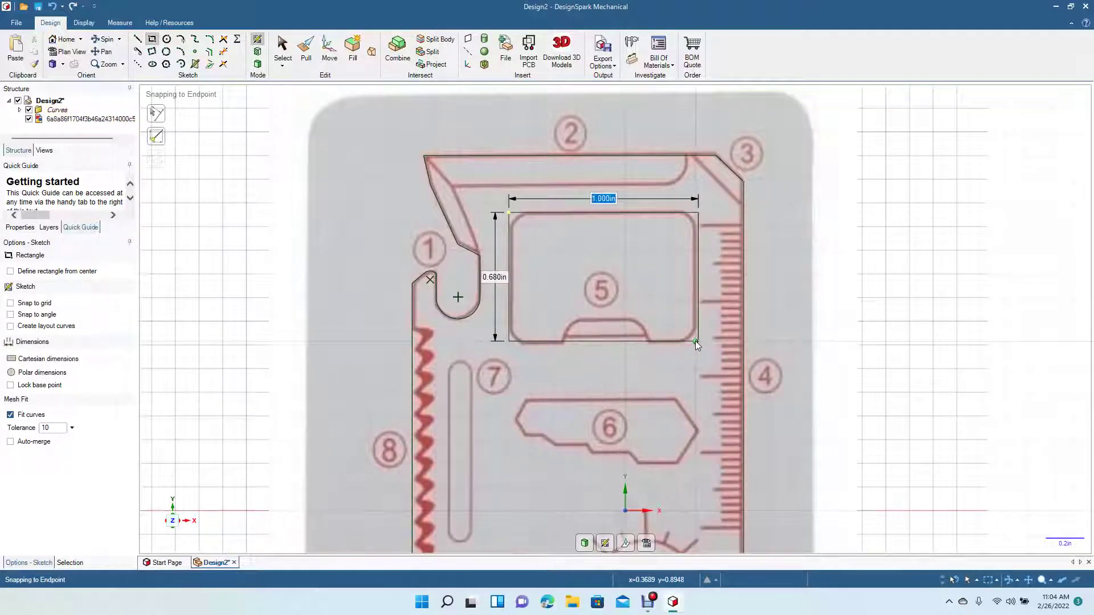
pyautogui.press('Tab')
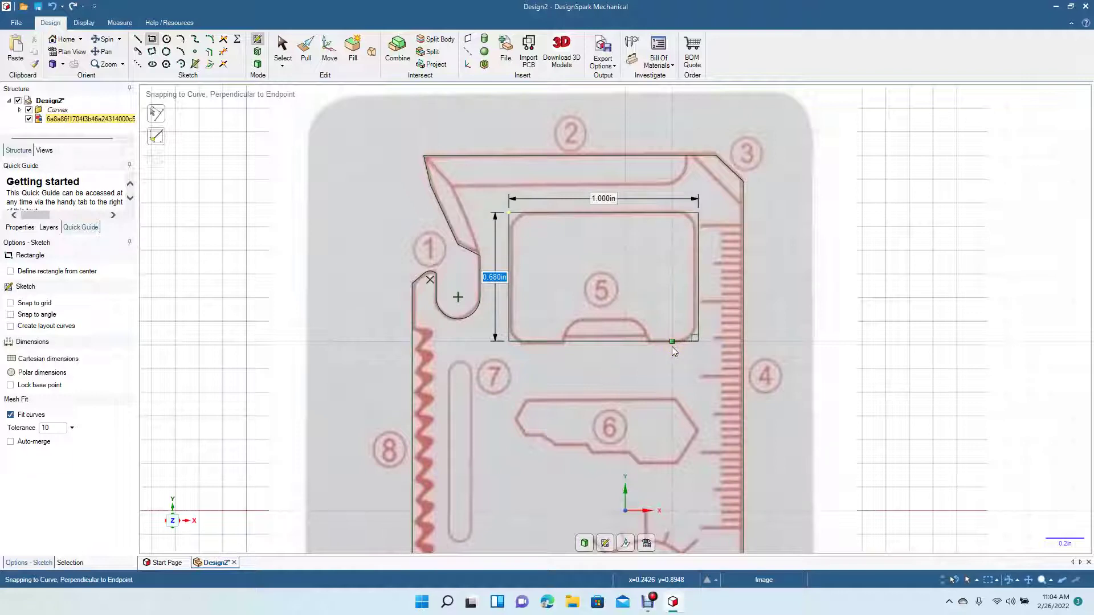
pyautogui.write('0.')
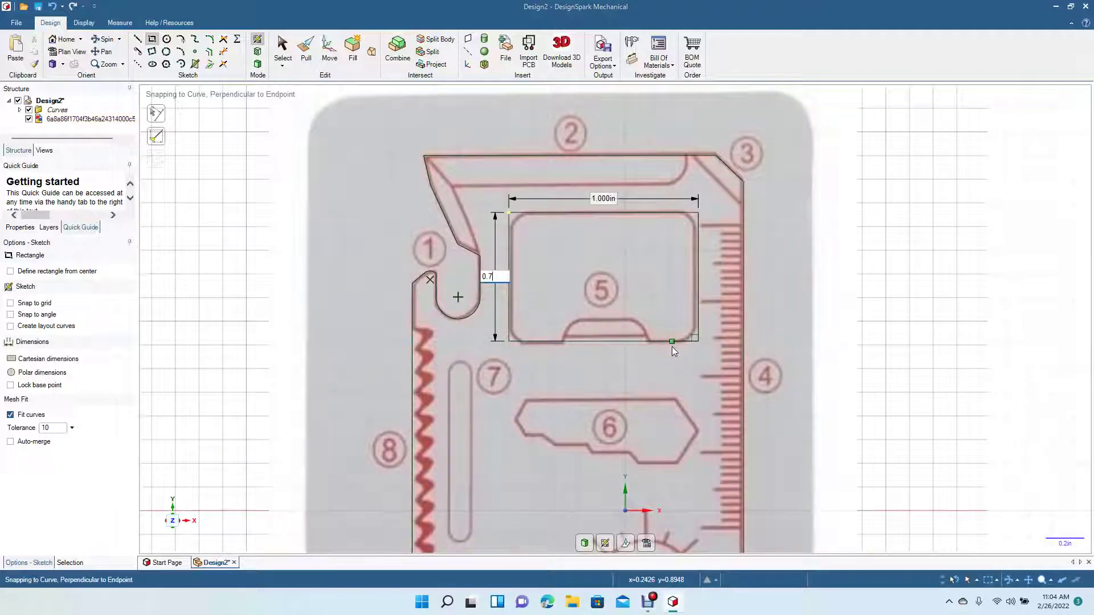
pyautogui.write('7')
pyautogui.press('Return')
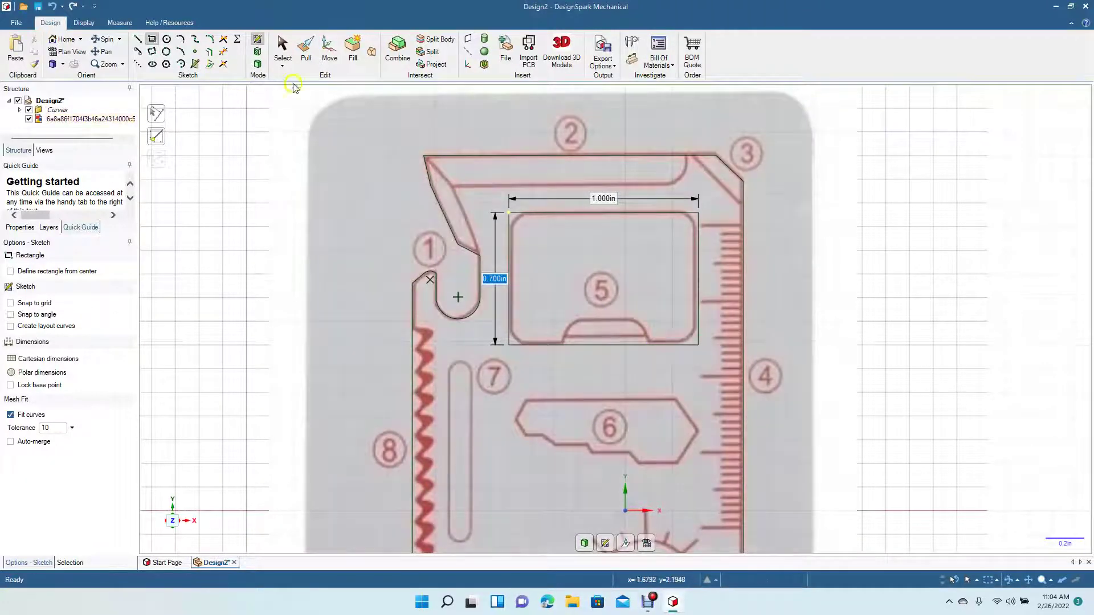
pyautogui.click(279, 51)
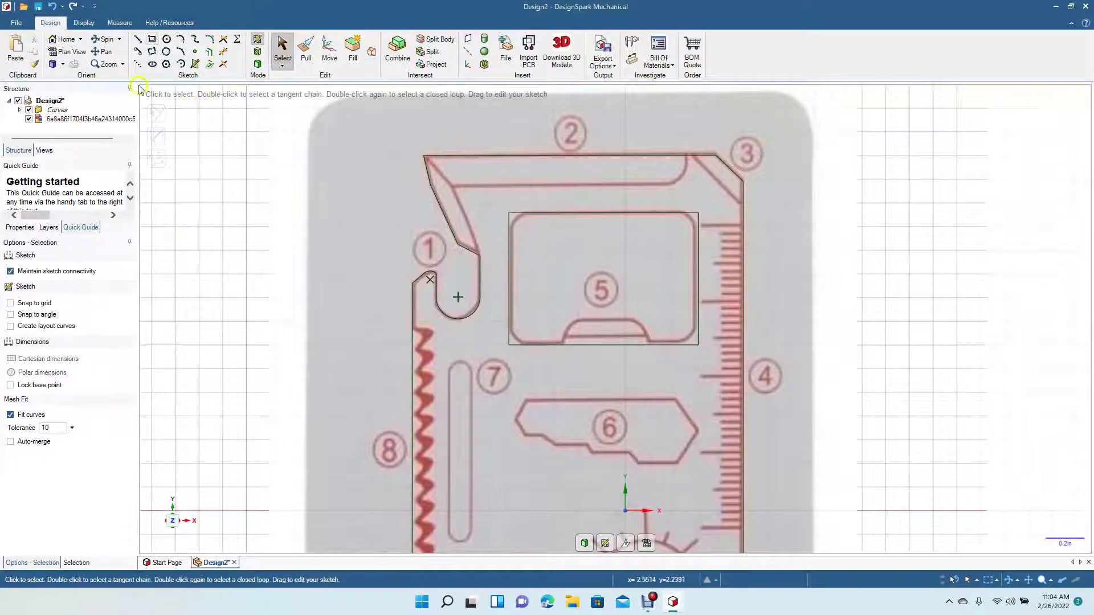
# Step: Round all four corners of the cutout 5 rectangle with 0.1 in radius fillets
pyautogui.click(211, 40)
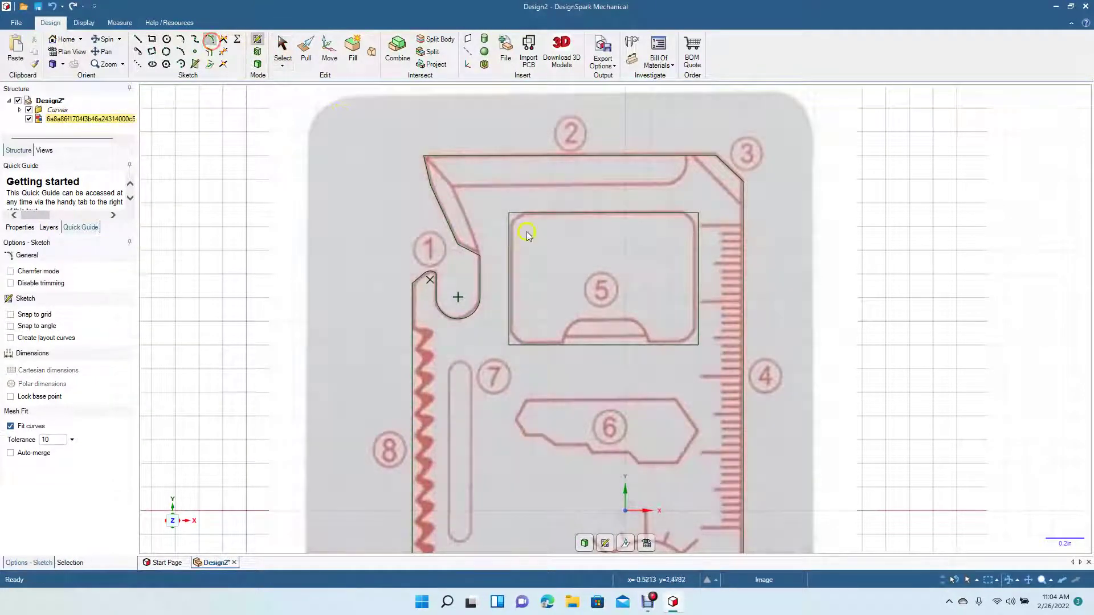
pyautogui.click(510, 228)
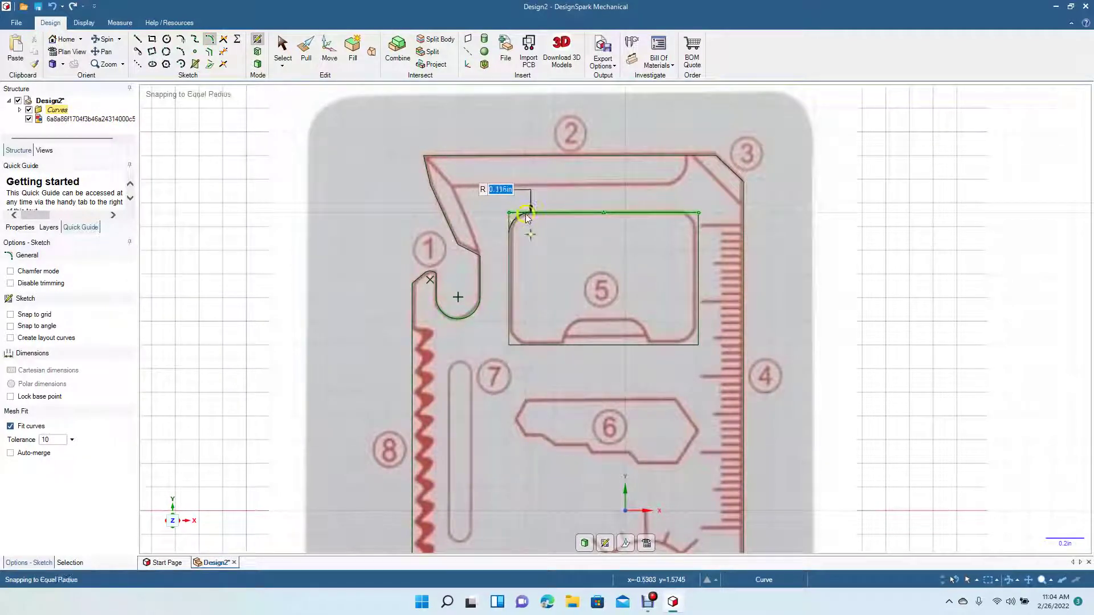
pyautogui.write('0.1')
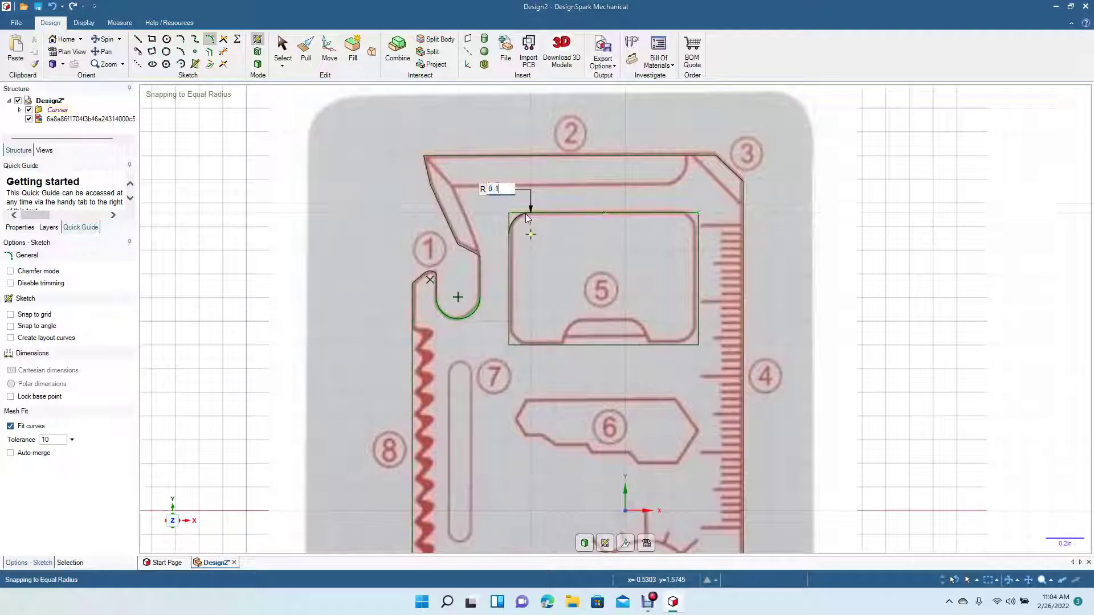
pyautogui.press('Return')
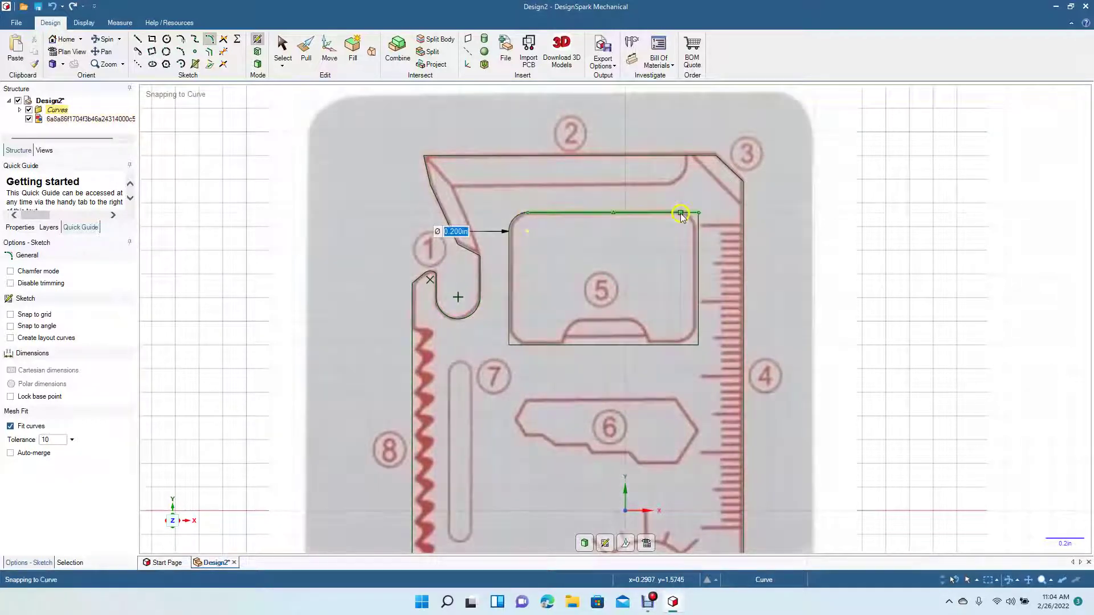
pyautogui.click(681, 215)
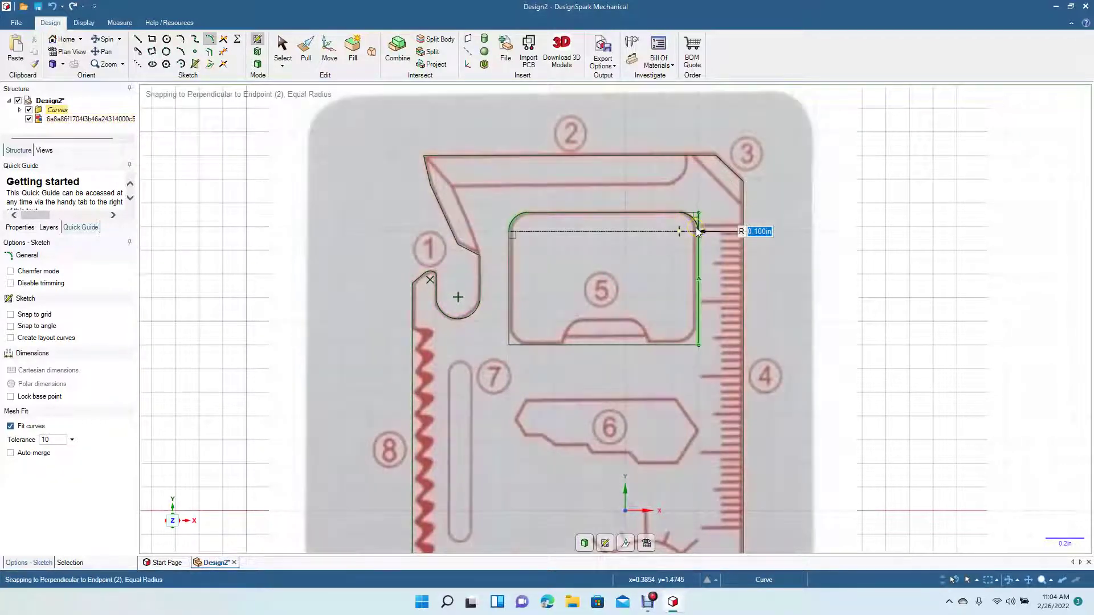
pyautogui.click(698, 231)
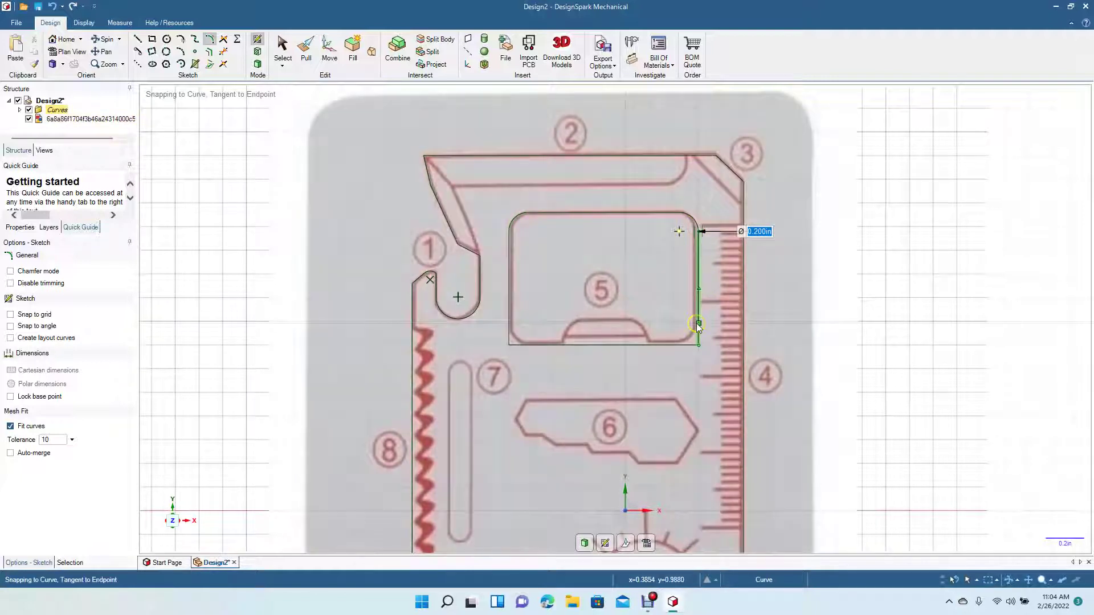
pyautogui.click(697, 323)
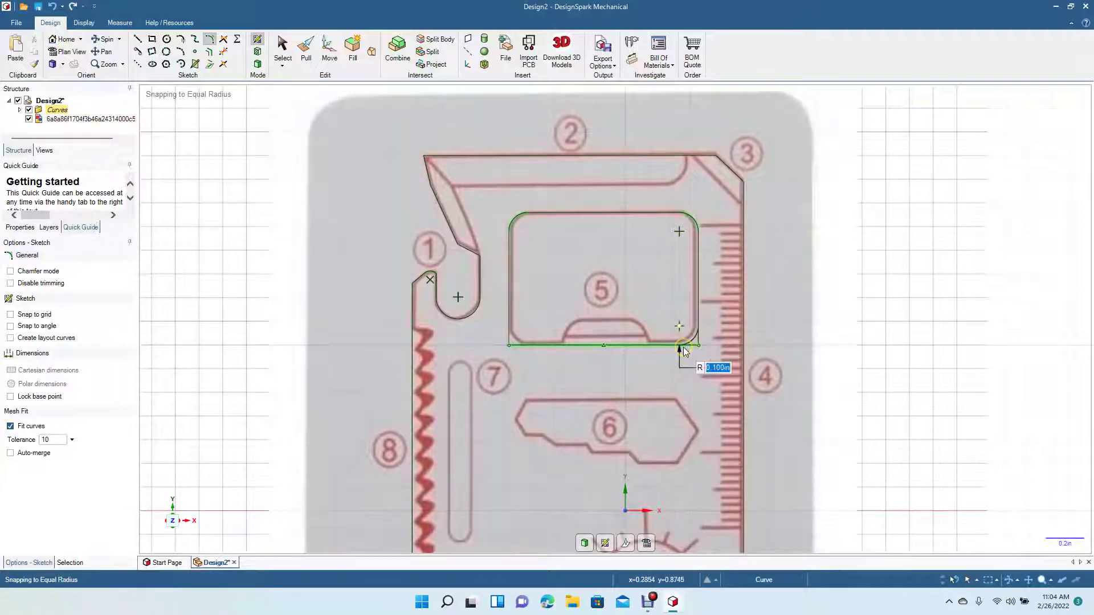
pyautogui.click(684, 350)
pyautogui.click(524, 347)
pyautogui.click(506, 324)
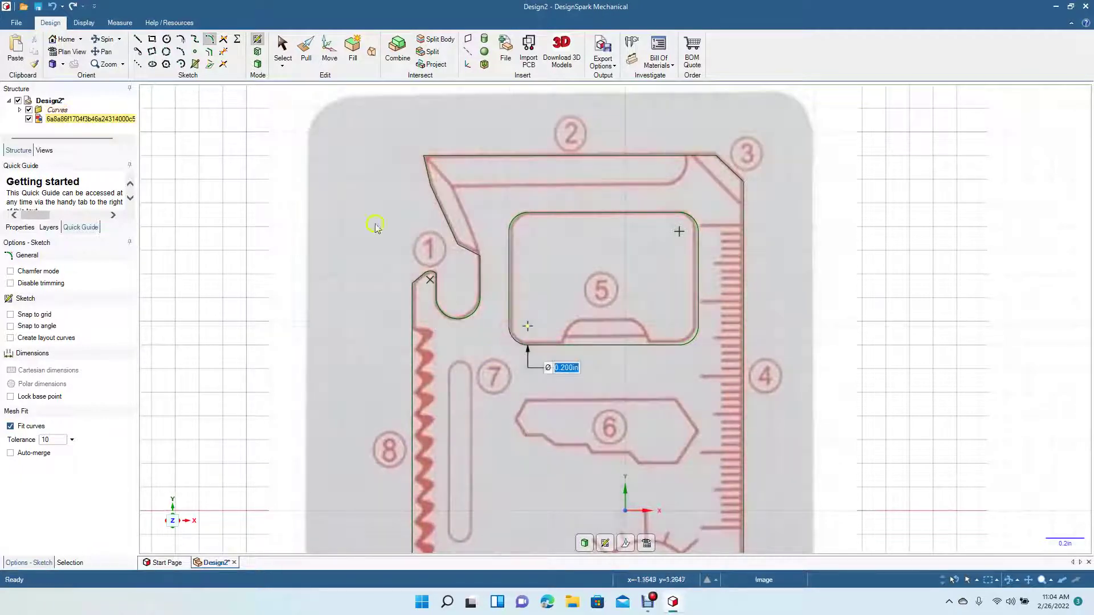
pyautogui.click(282, 49)
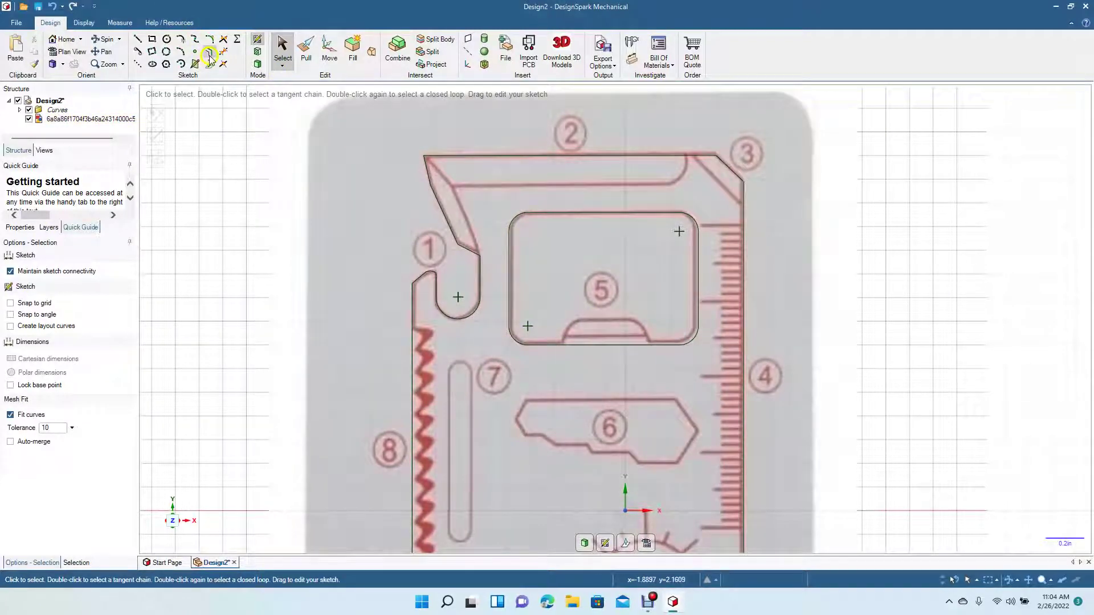
# Step: Offset cutout 5's bottom edge upward by about 0.13 in to the top of the traced tab
pyautogui.click(210, 55)
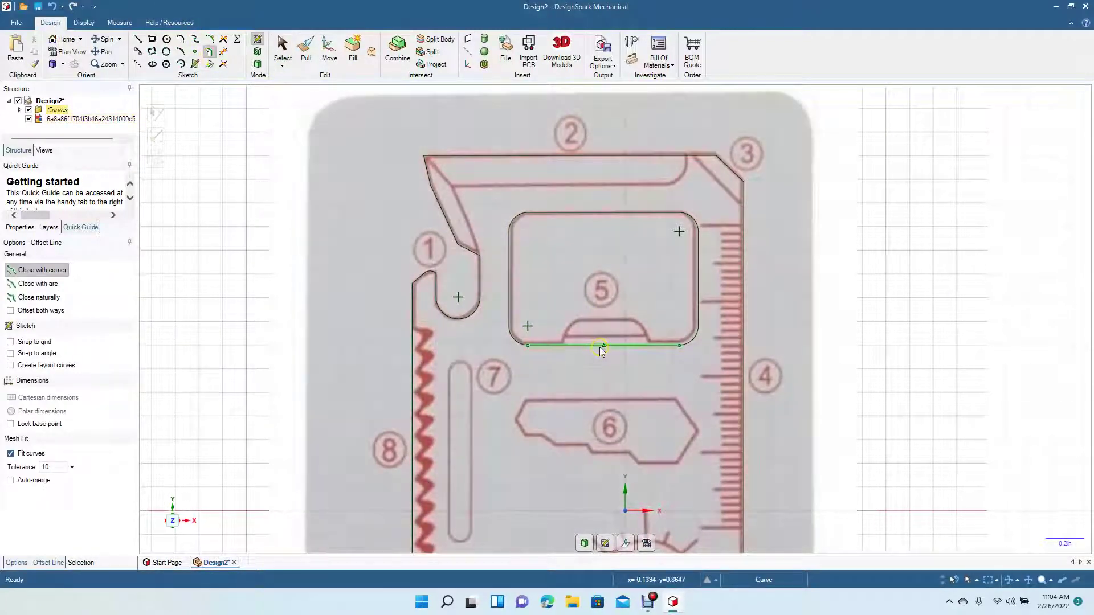
pyautogui.click(600, 346)
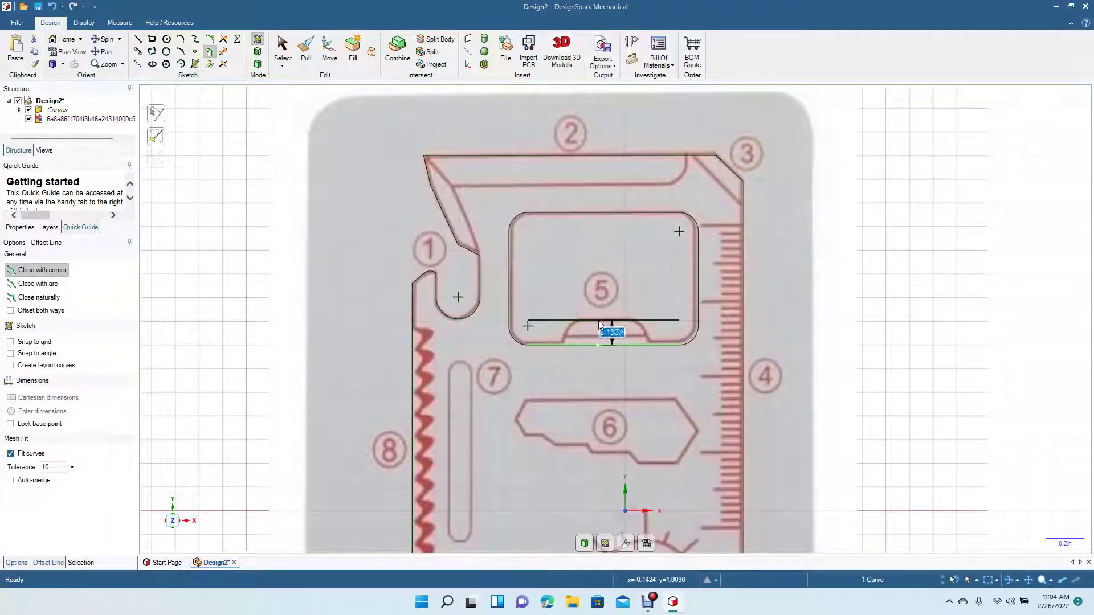
pyautogui.click(600, 324)
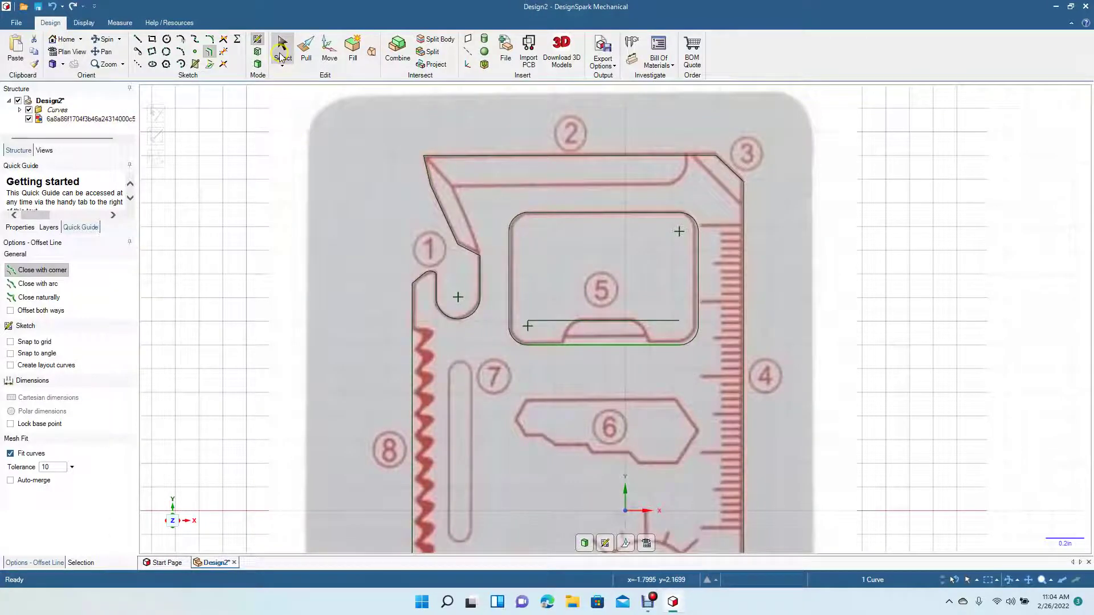
pyautogui.click(282, 55)
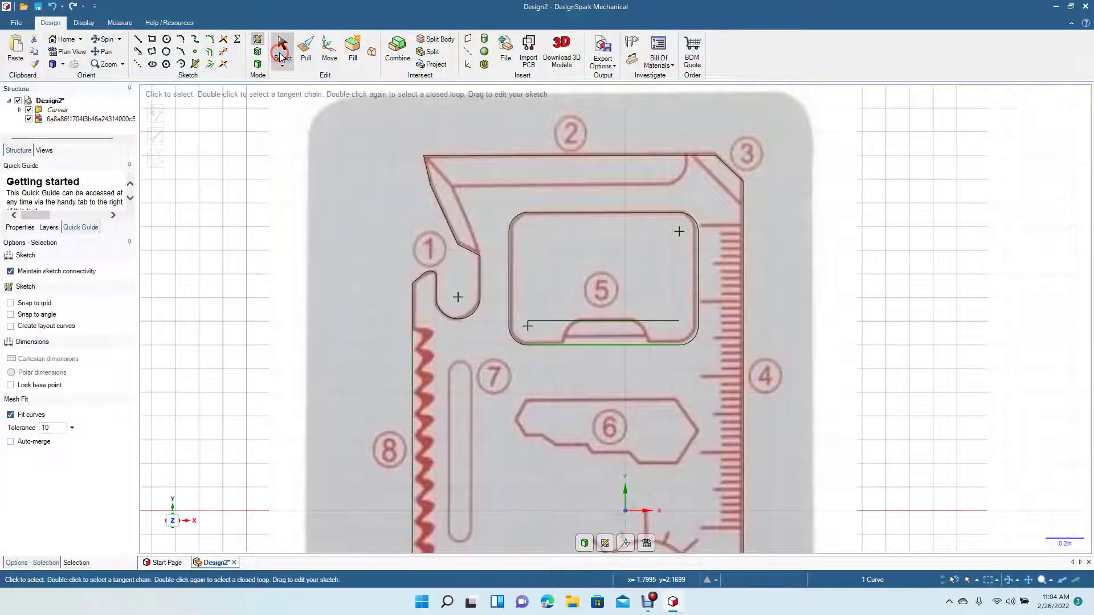
# Step: Draw a vertical line between the midpoints of cutout 5's offset line and bottom edge, and set it as the mirror line
pyautogui.click(136, 40)
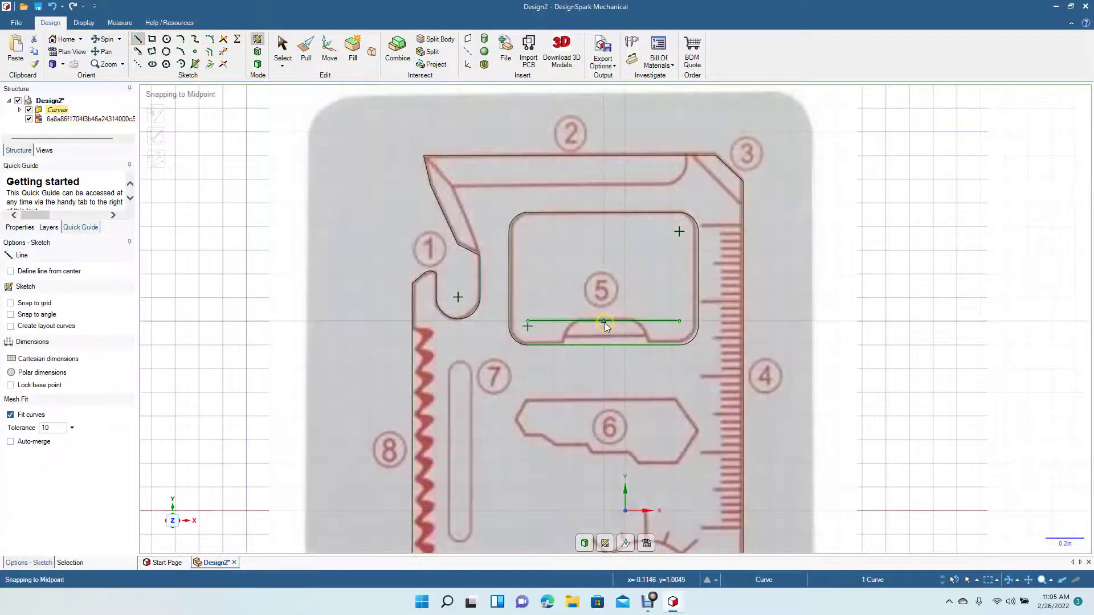
pyautogui.click(603, 320)
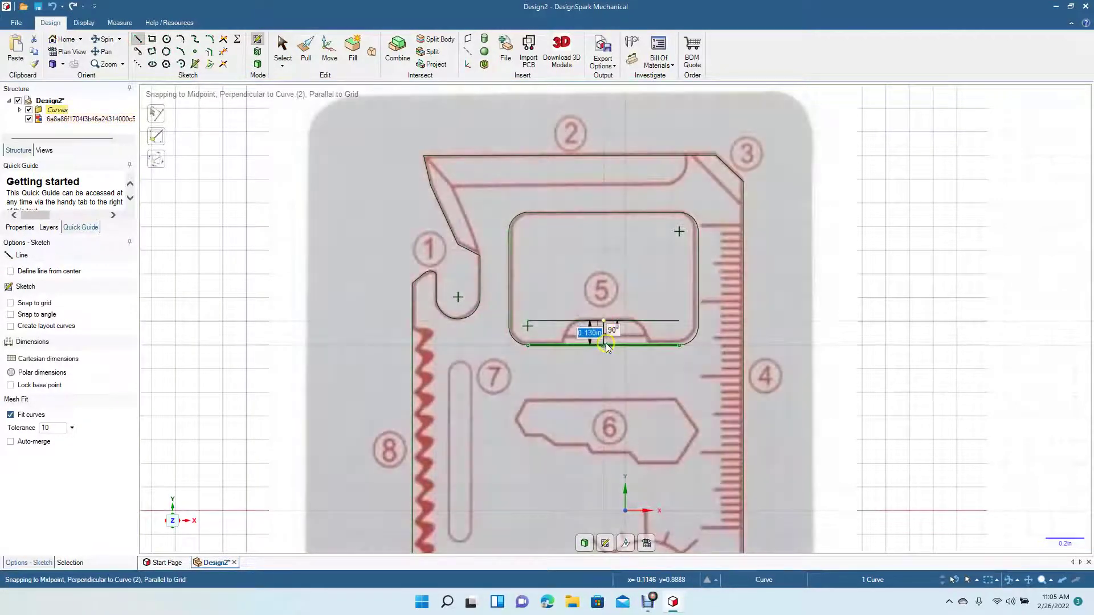
pyautogui.click(603, 344)
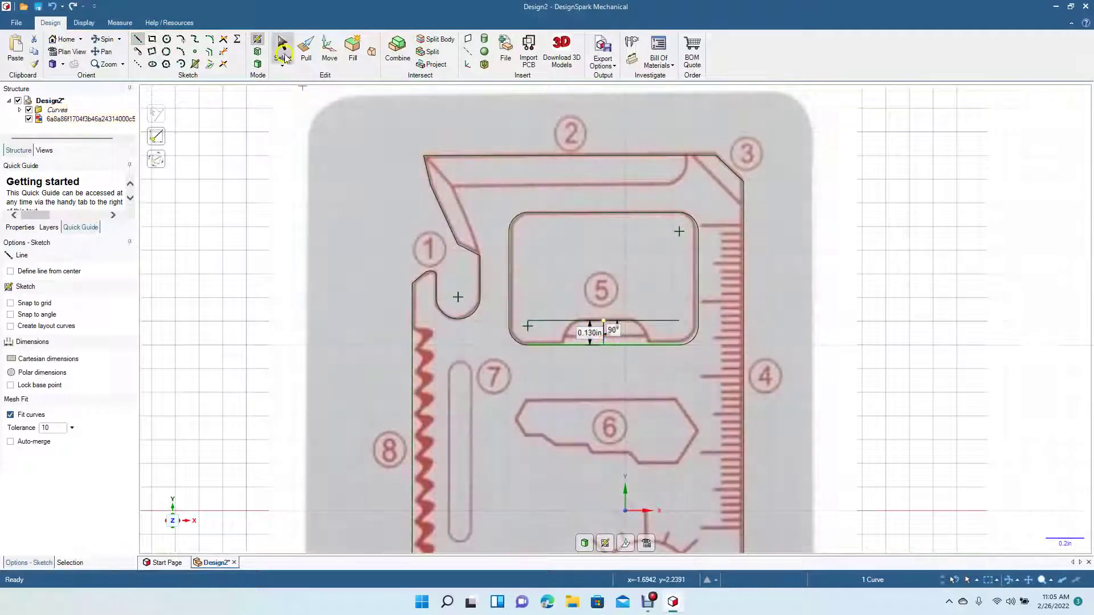
pyautogui.click(281, 52)
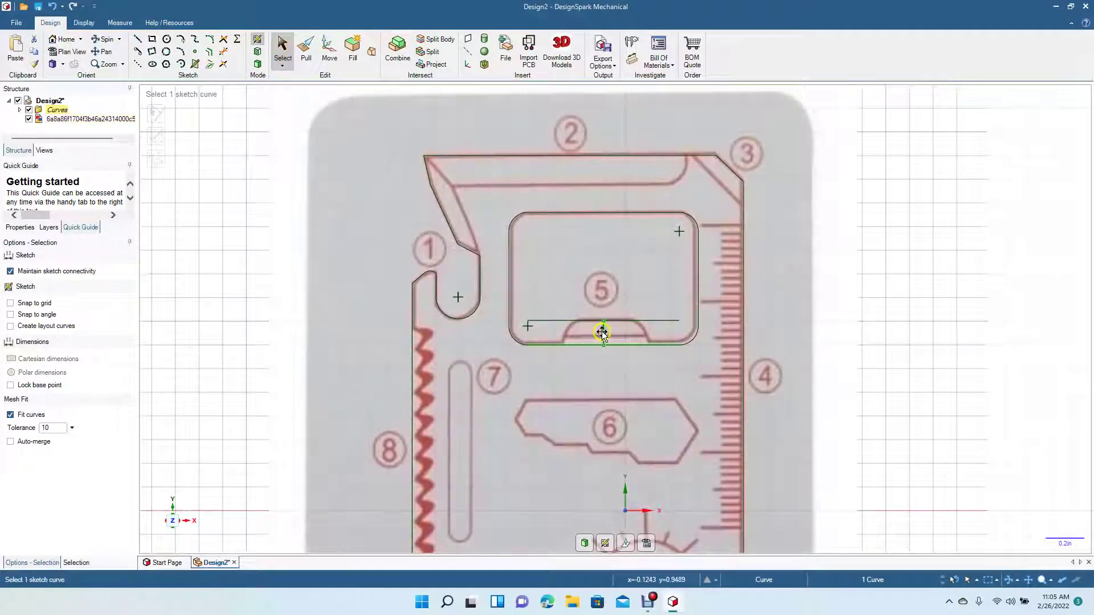
pyautogui.rightClick(602, 331)
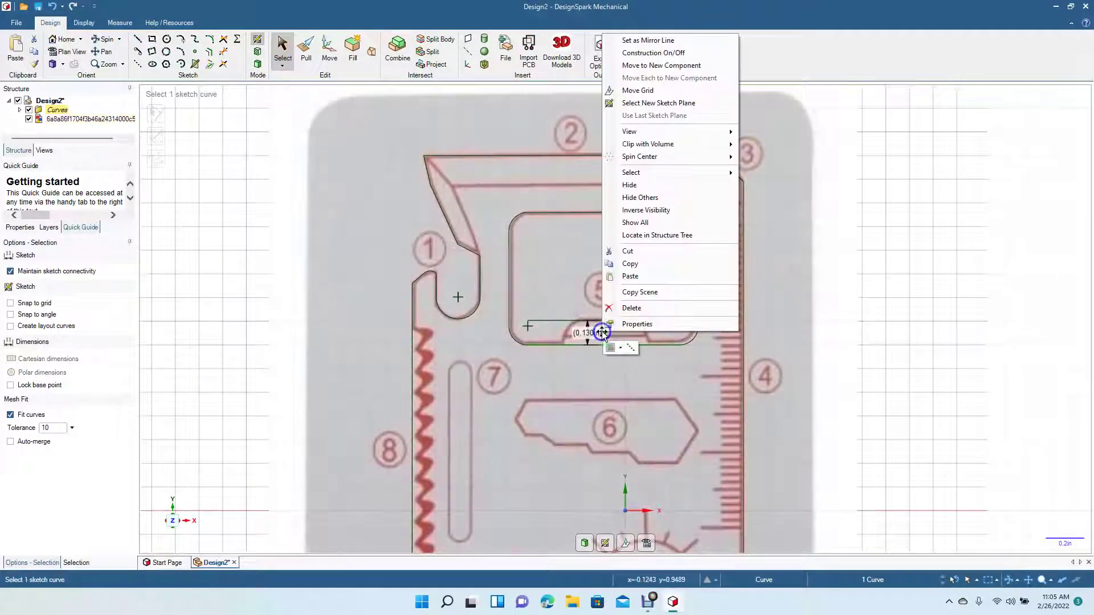
pyautogui.click(647, 40)
# Step: Draw a three-point arc of about 0.24 in radius along the left side of cutout 5's tab, mirrored to the right side
pyautogui.click(180, 50)
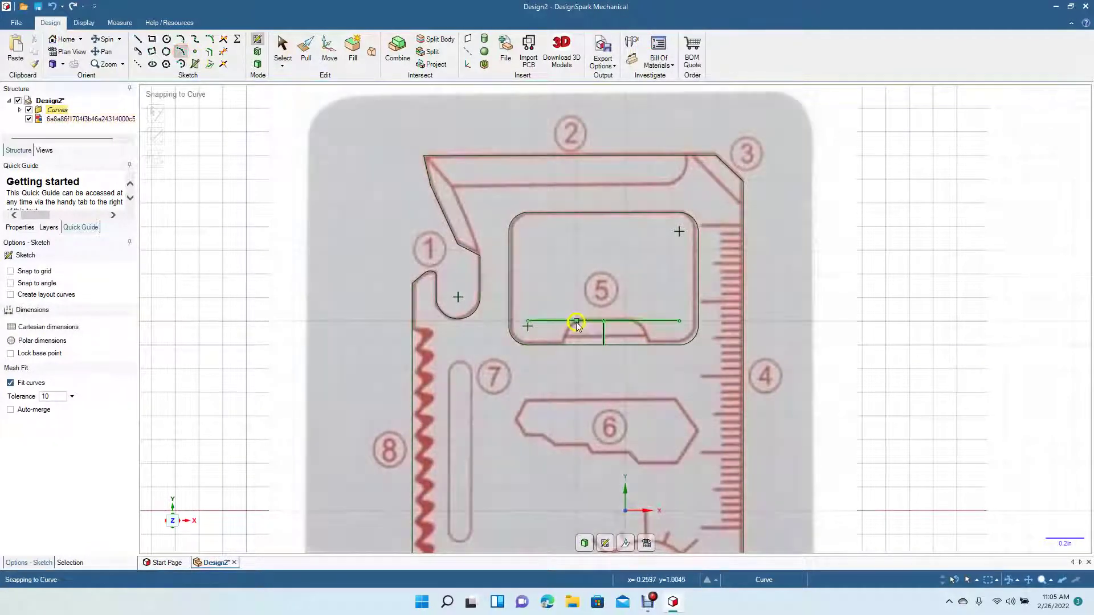
pyautogui.click(574, 319)
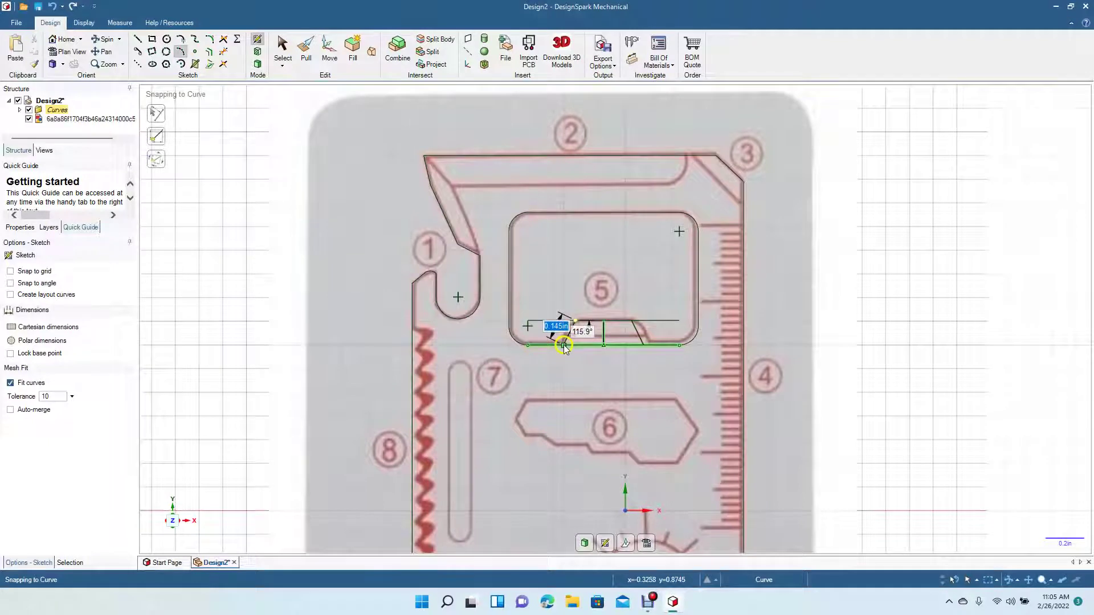
pyautogui.click(563, 346)
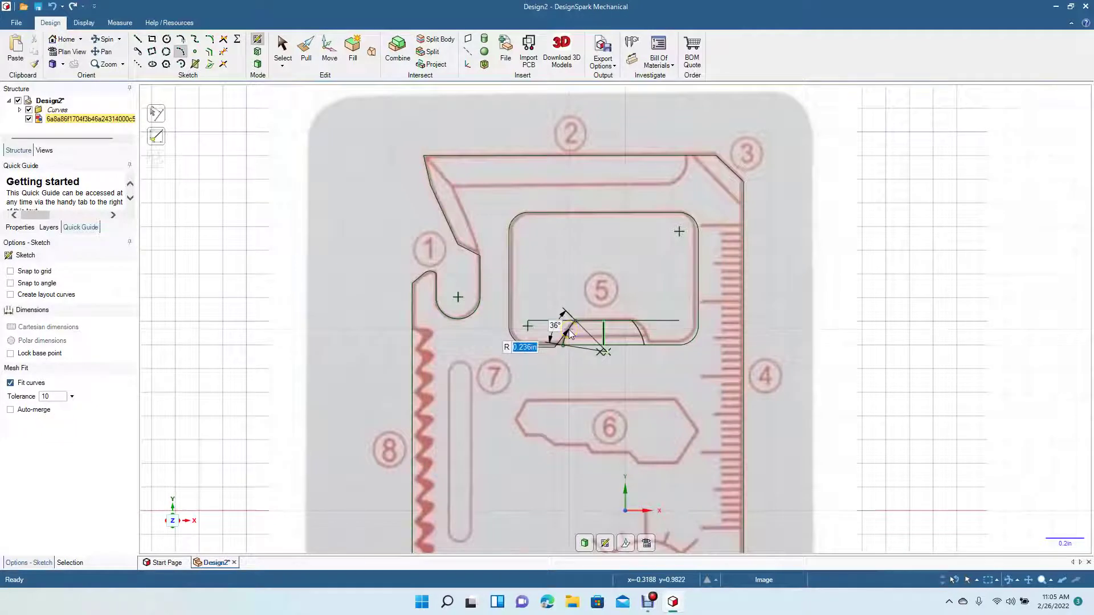
pyautogui.click(569, 334)
pyautogui.click(282, 49)
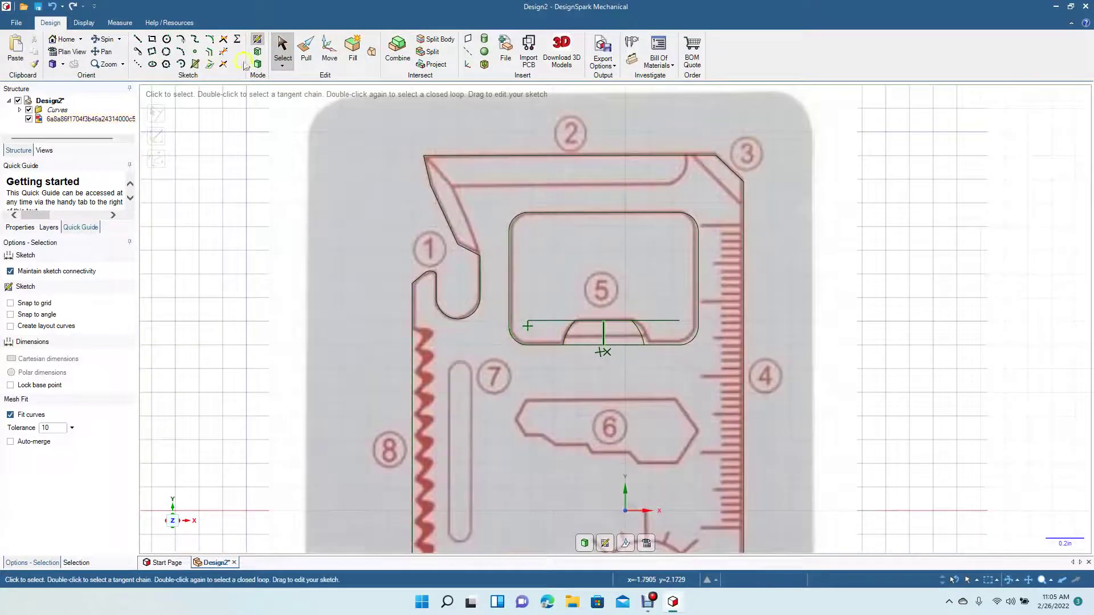
# Step: Trim the offset line's outer ends, the vertical mirror line and the bottom edge between the arcs at cutout 5's tab
pyautogui.click(223, 52)
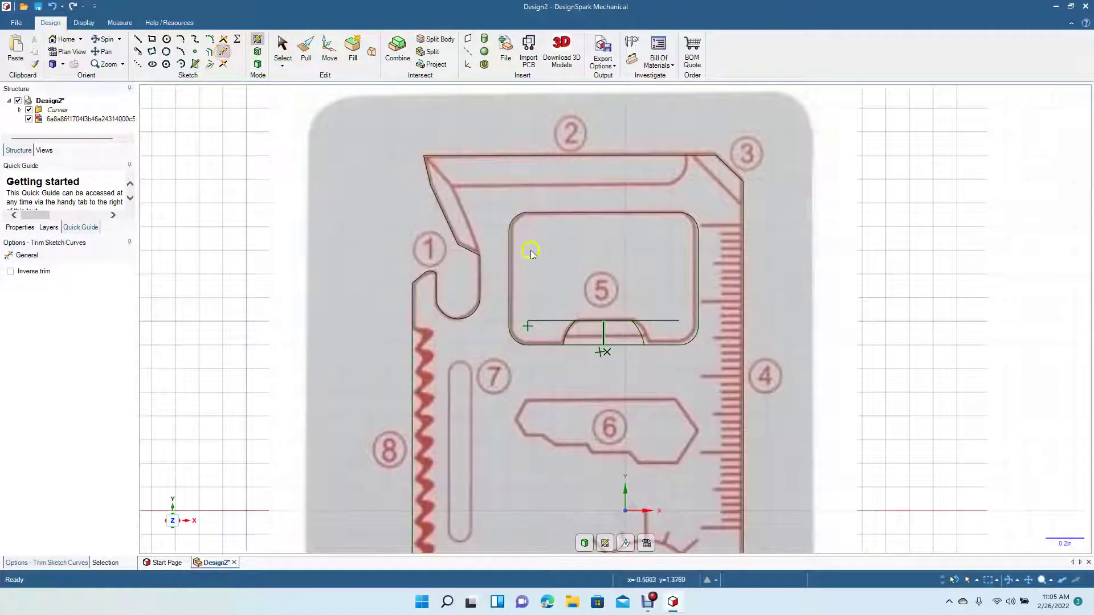
pyautogui.click(557, 320)
pyautogui.click(647, 322)
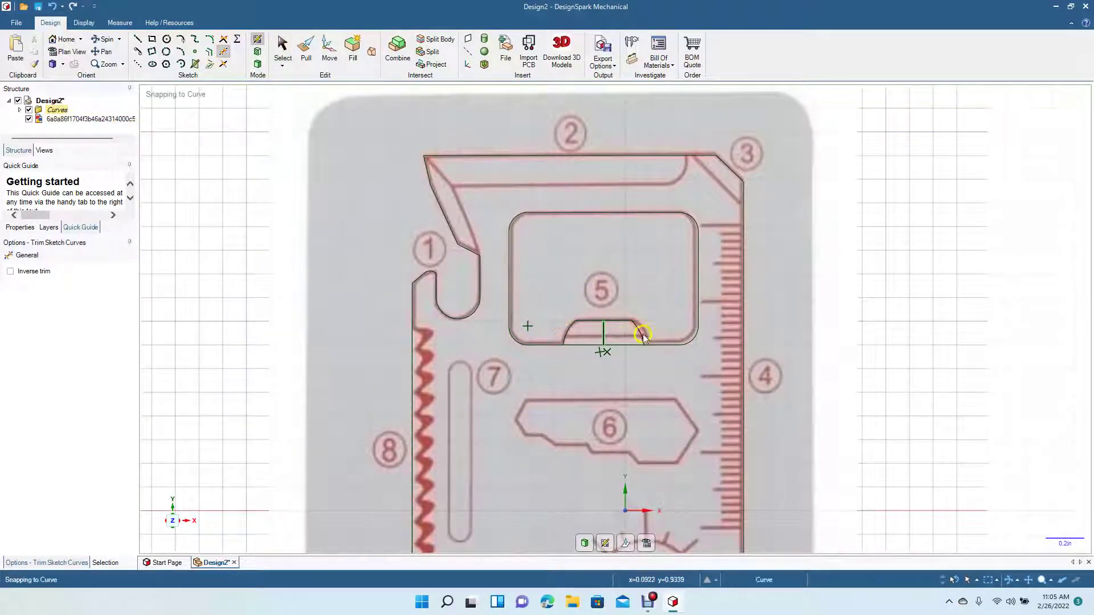
pyautogui.click(603, 335)
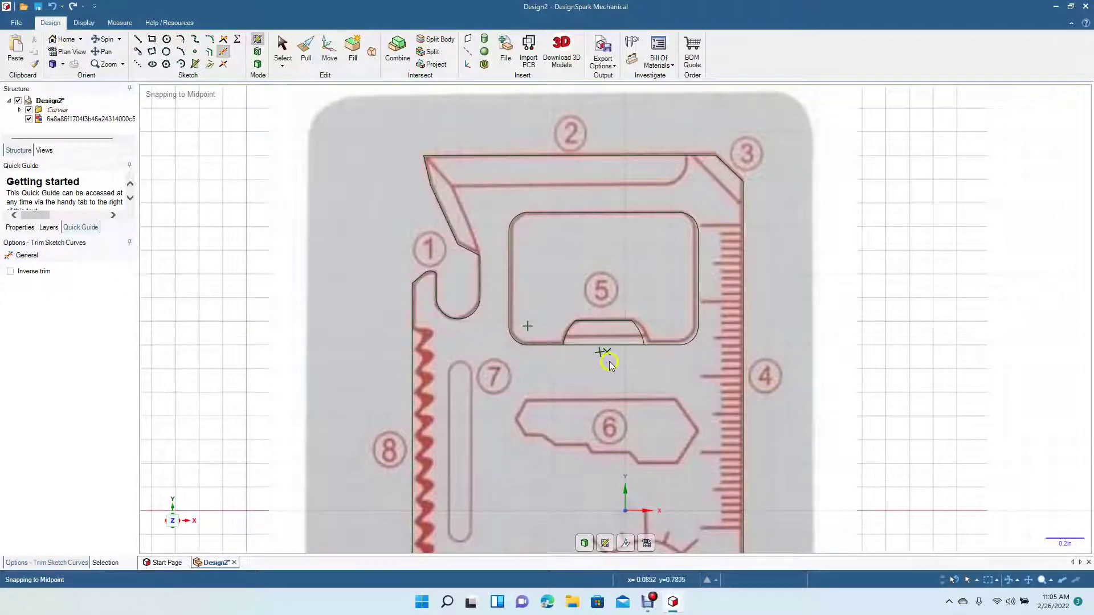
pyautogui.click(613, 345)
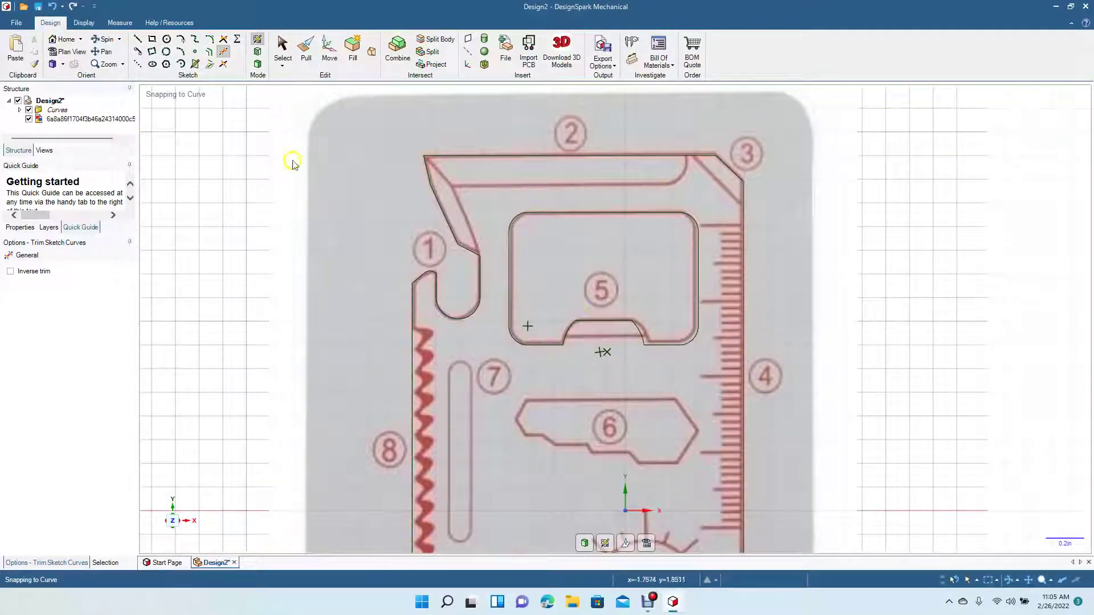
# Step: Try a 0.1 in diameter circle at the upper end of slot 7
pyautogui.click(108, 52)
pyautogui.moveTo(319, 355)
pyautogui.mouseDown()
pyautogui.moveTo(334, 368)
pyautogui.moveTo(307, 303)
pyautogui.moveTo(308, 251)
pyautogui.moveTo(331, 256)
pyautogui.mouseUp()
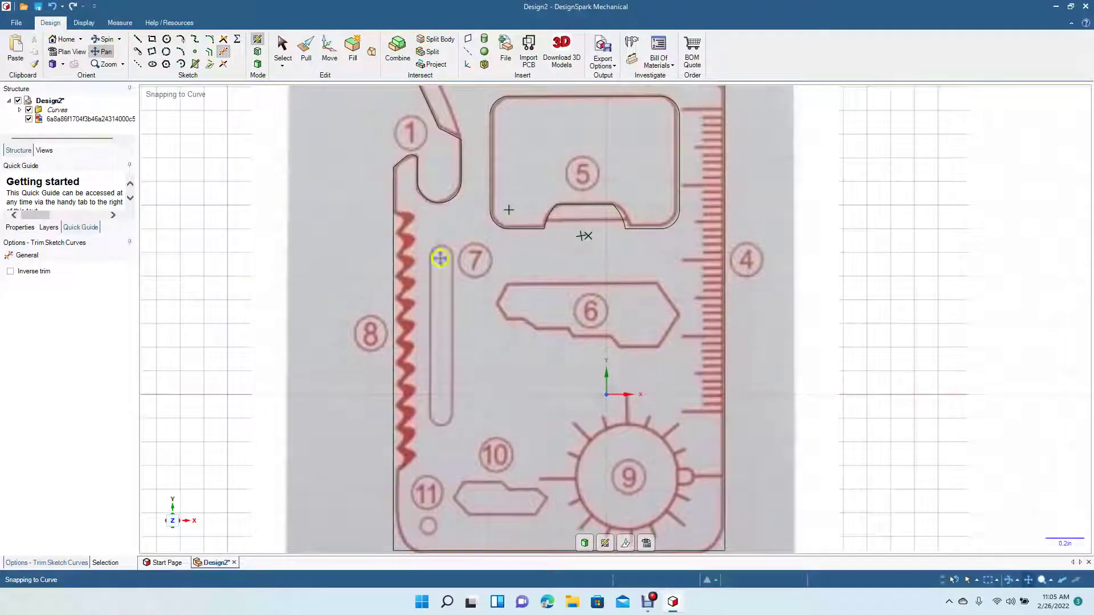
pyautogui.click(166, 39)
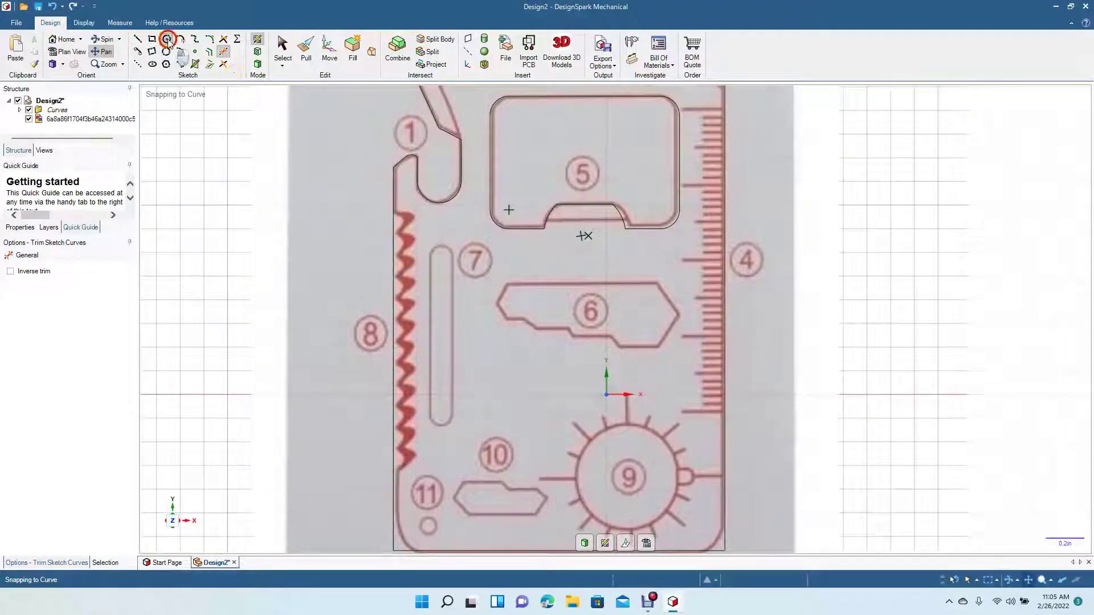
pyautogui.click(441, 260)
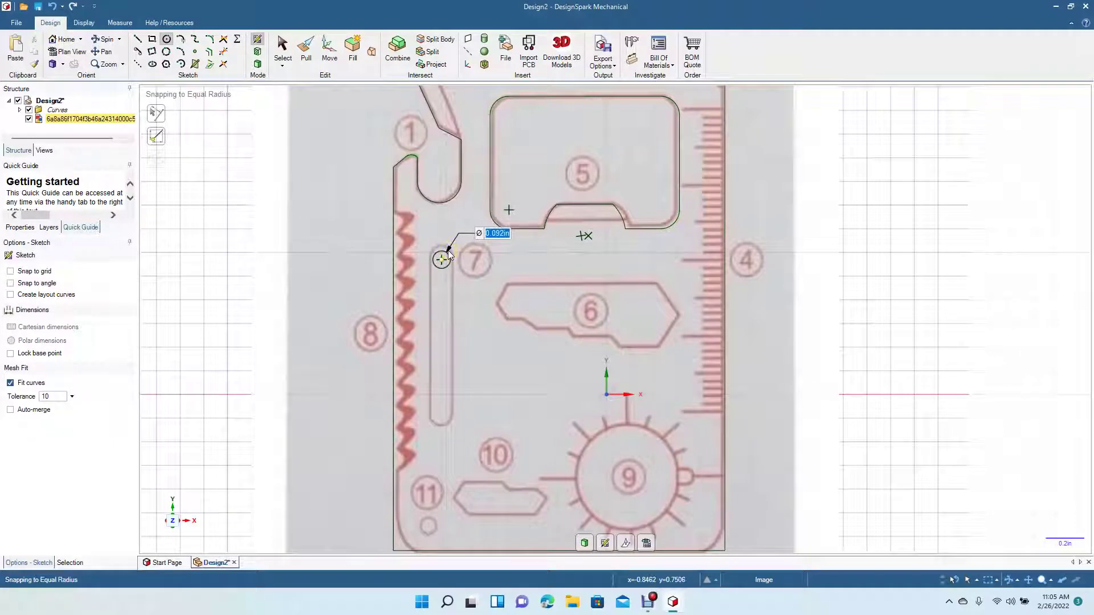
pyautogui.write('0.1')
pyautogui.press('Return')
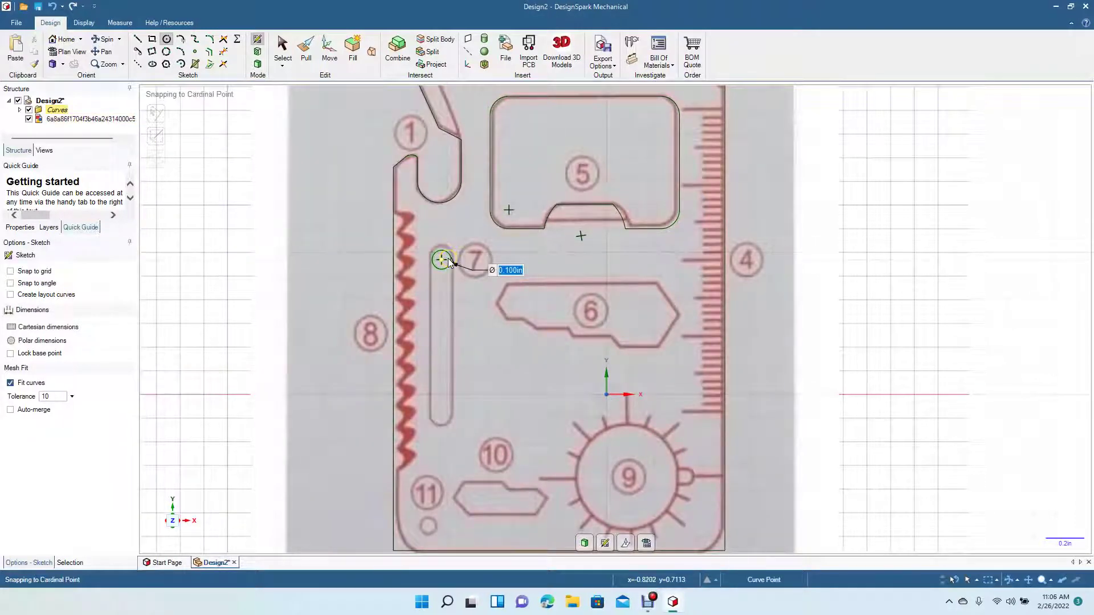
pyautogui.press('Escape')
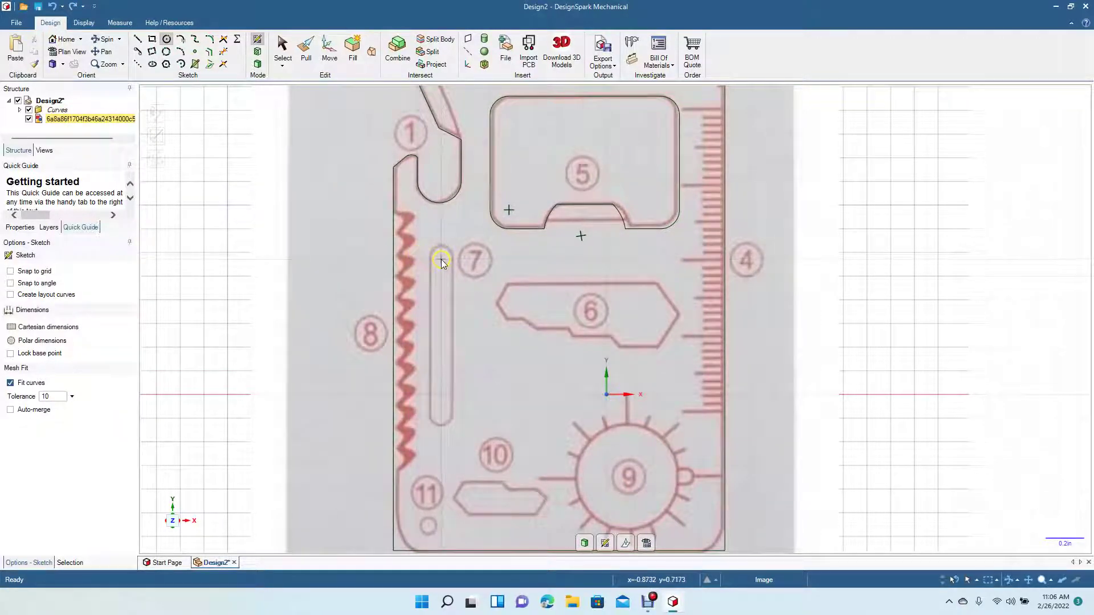
# Step: Draw a 0.13 in diameter circle at the upper end of slot 7
pyautogui.click(441, 258)
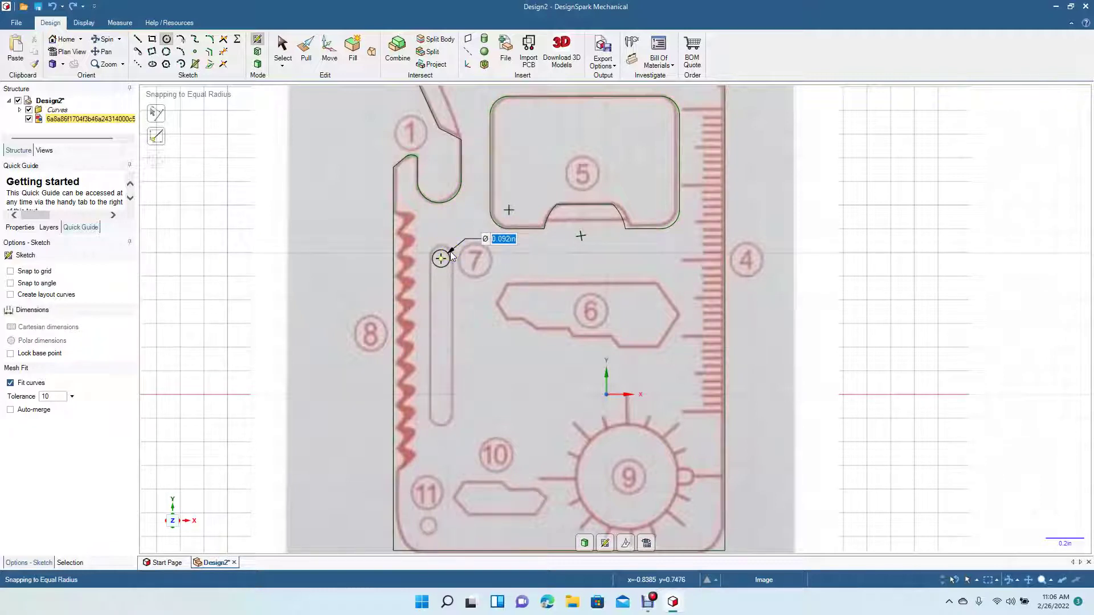
pyautogui.write('0.')
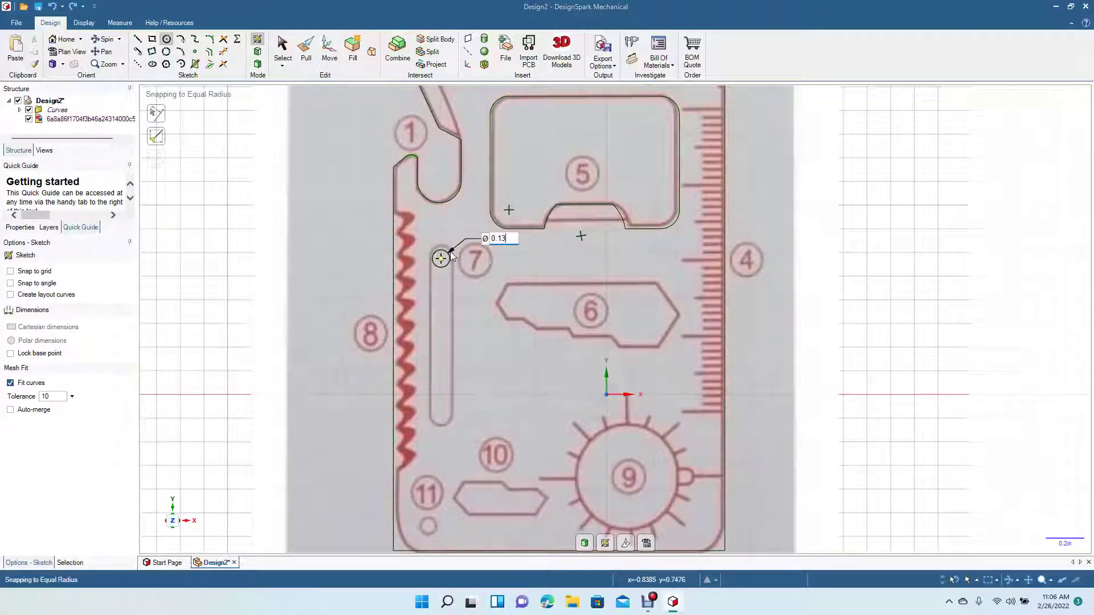
pyautogui.write('13')
pyautogui.press('Return')
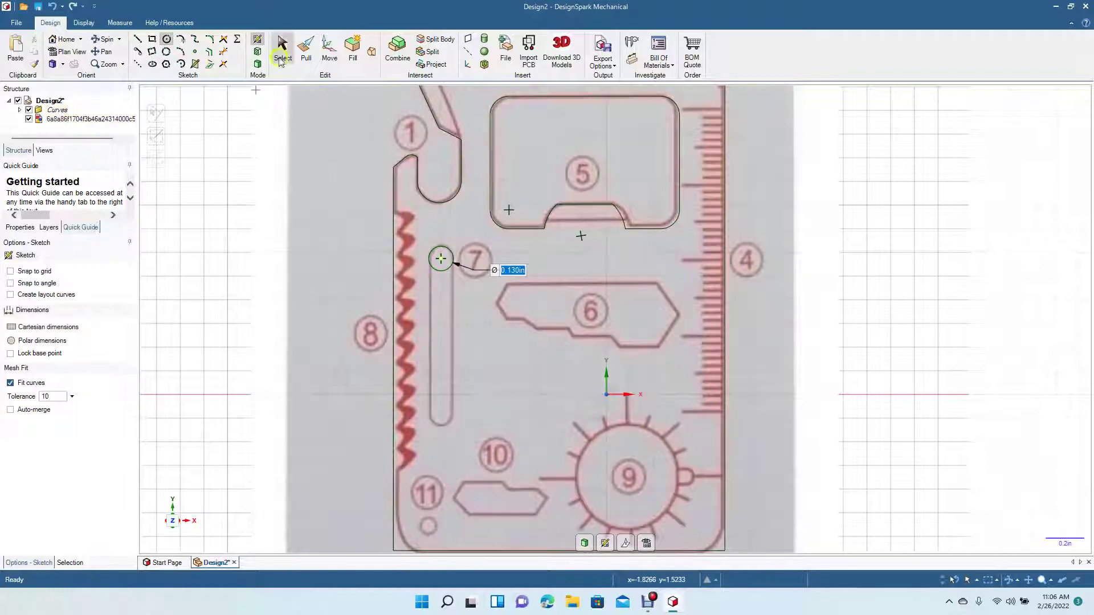
pyautogui.click(279, 43)
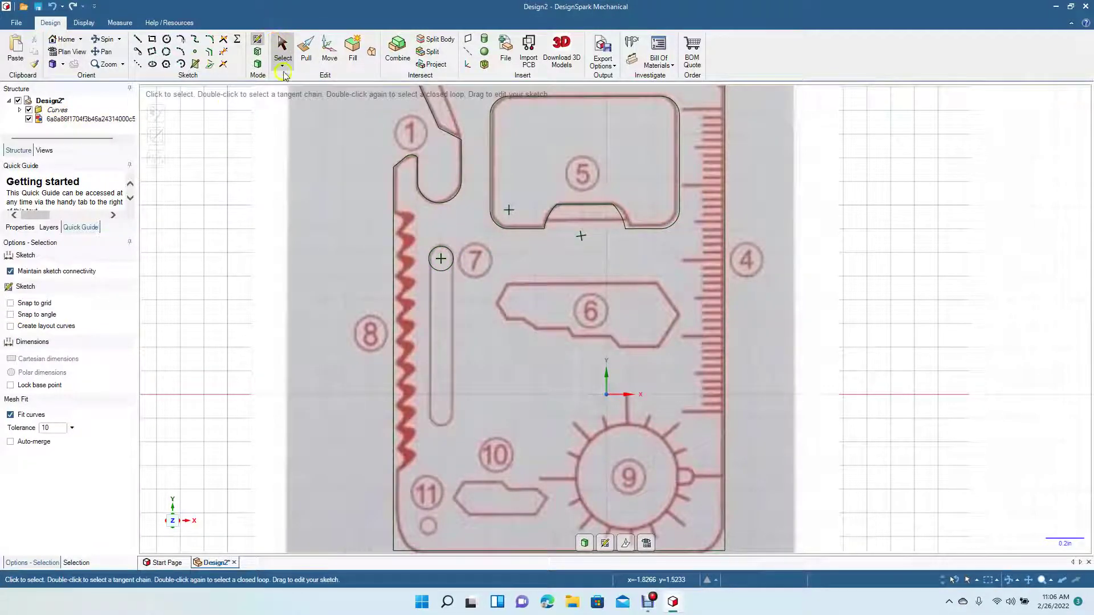
pyautogui.click(166, 39)
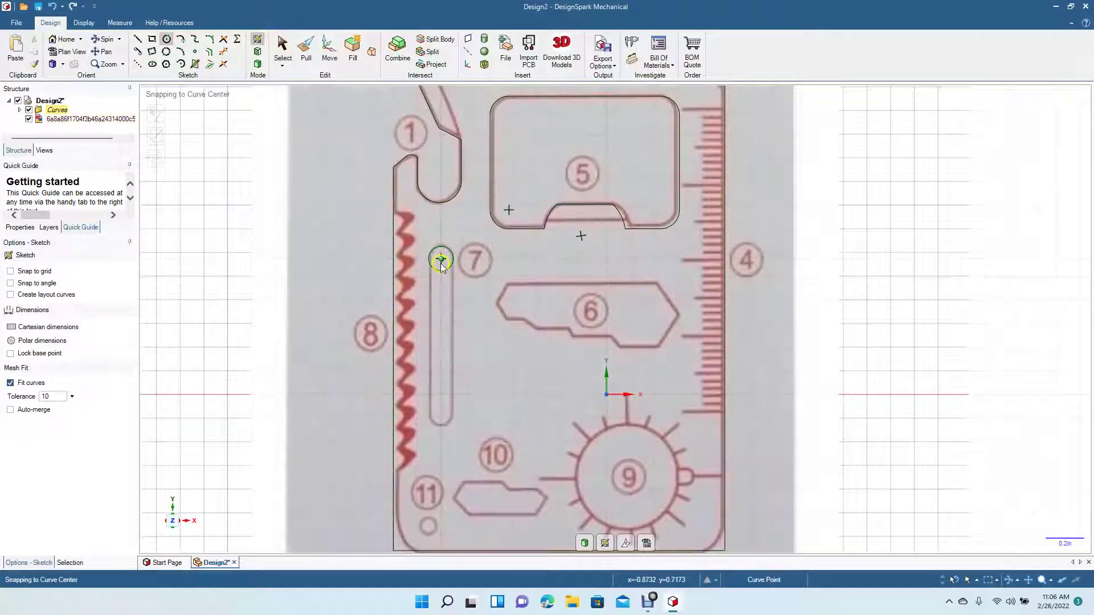
pyautogui.click(441, 260)
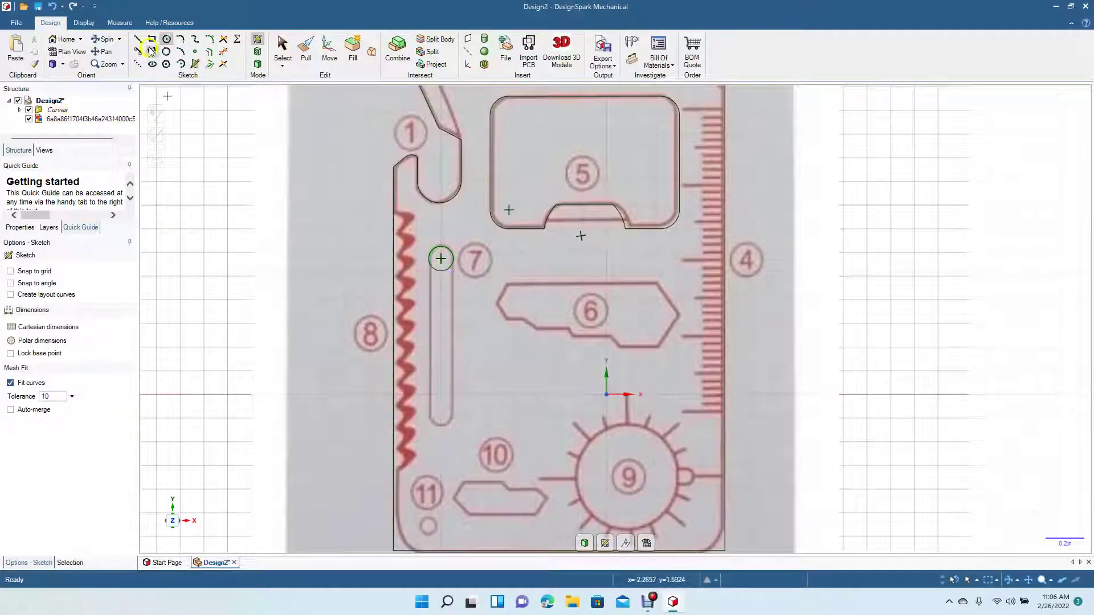
# Step: Draw a vertical line about 0.81 in long from the circle's center down to the lower end of slot 7
pyautogui.click(138, 39)
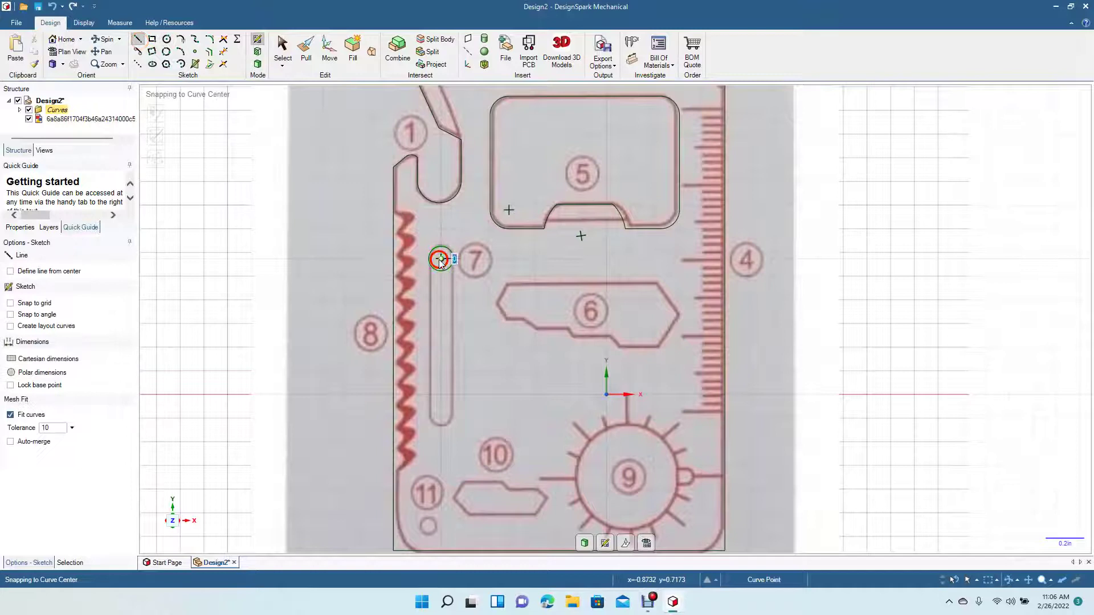
pyautogui.click(440, 260)
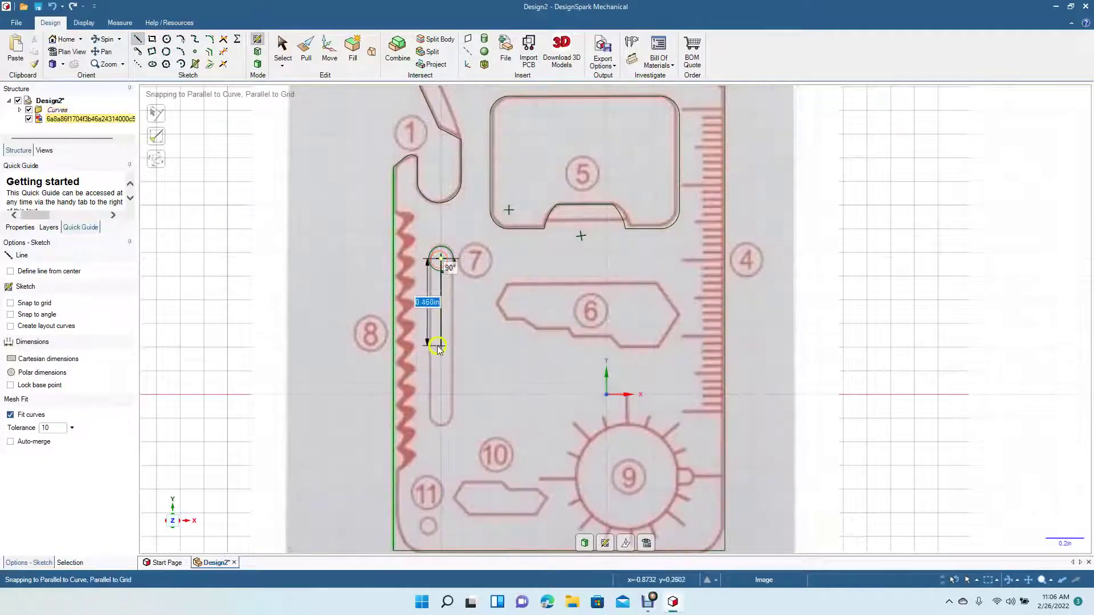
pyautogui.click(440, 411)
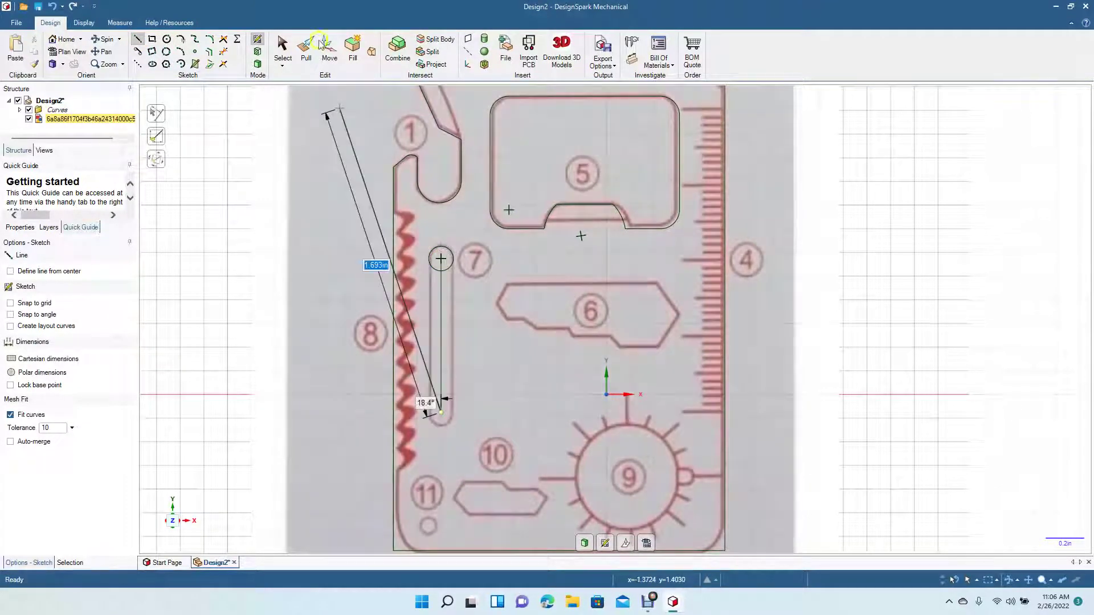
pyautogui.click(282, 45)
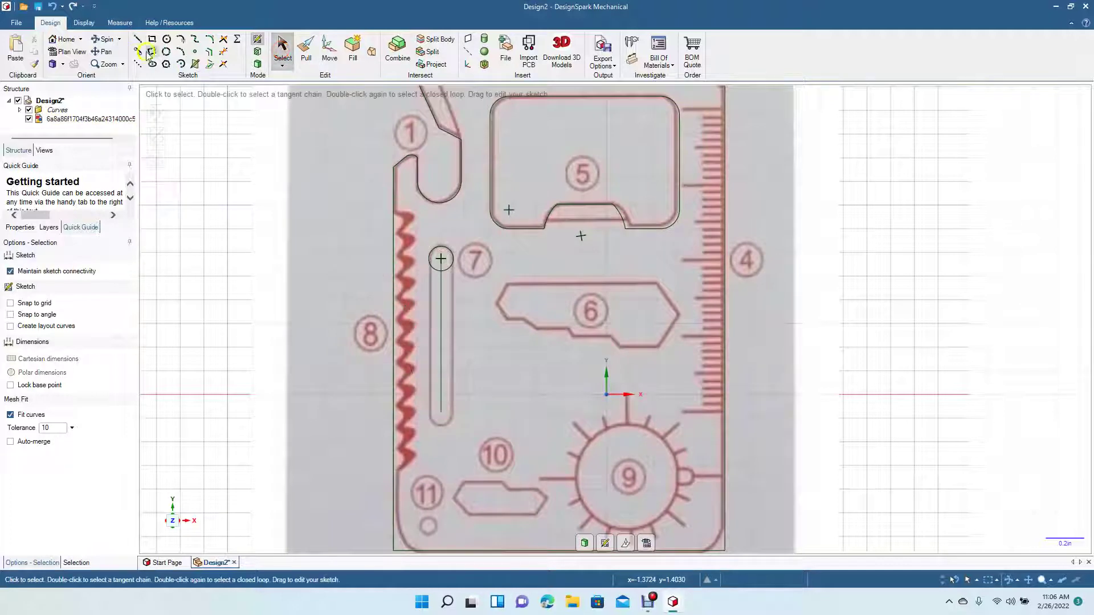
# Step: Draw a 0.13 in diameter circle centered on the vertical line's lower endpoint in slot 7
pyautogui.click(167, 40)
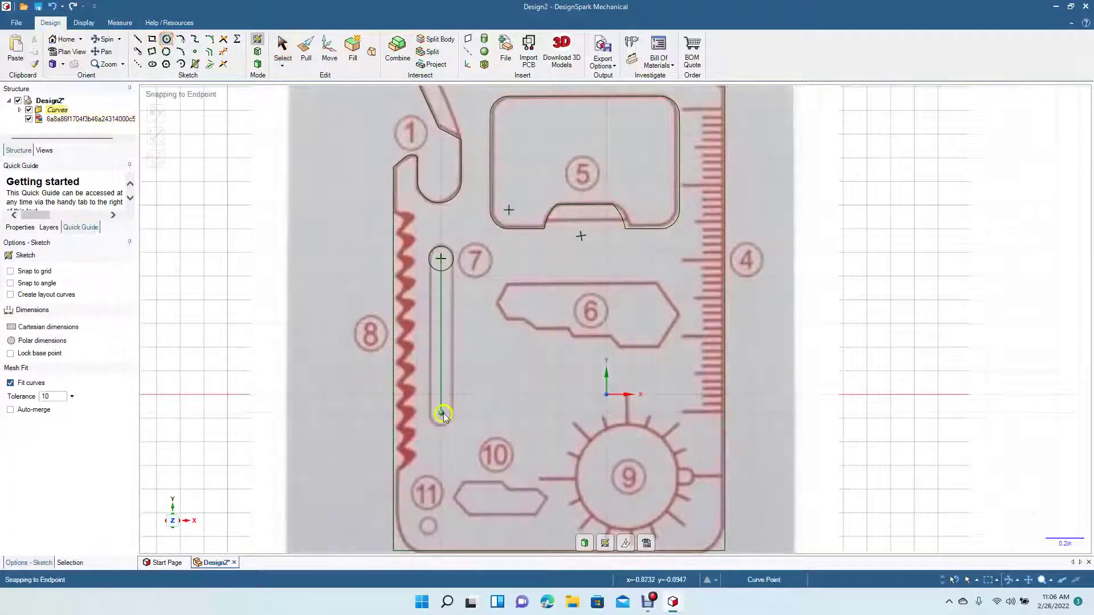
pyautogui.click(442, 413)
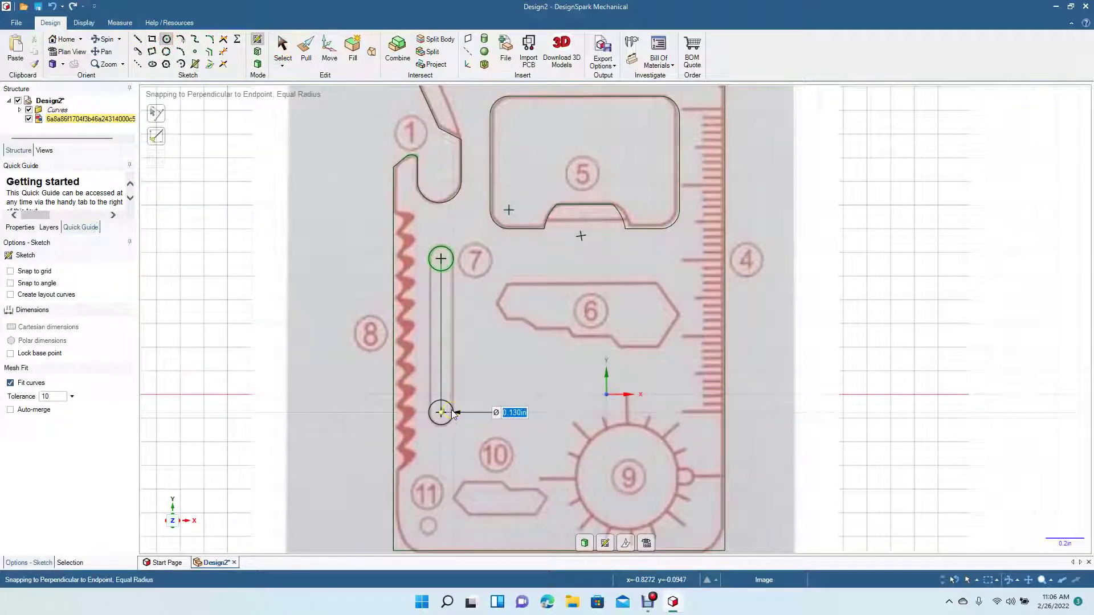
pyautogui.click(453, 415)
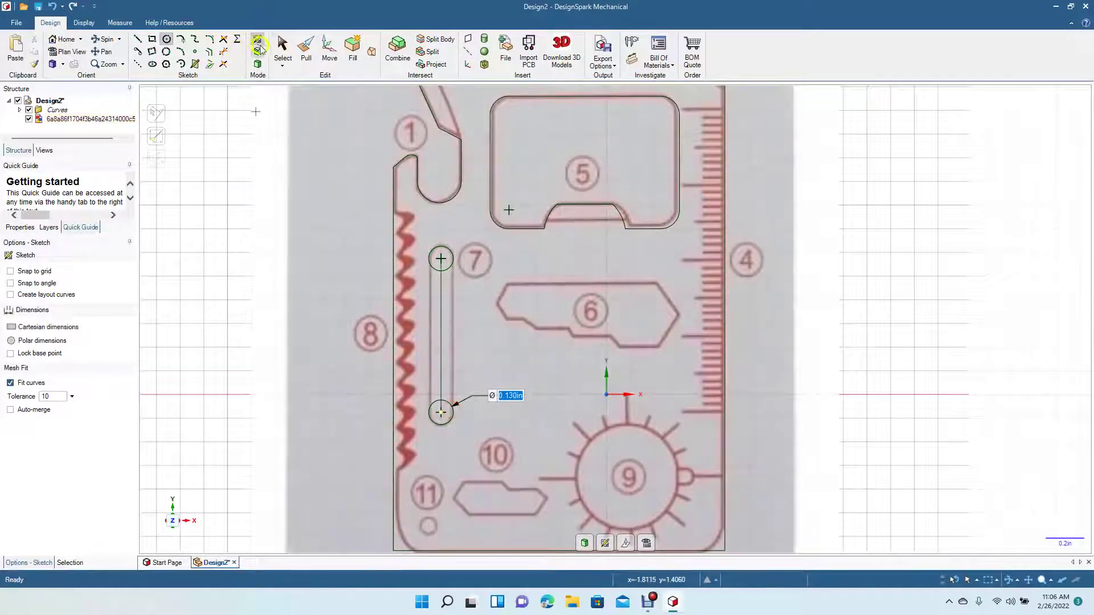
pyautogui.click(281, 48)
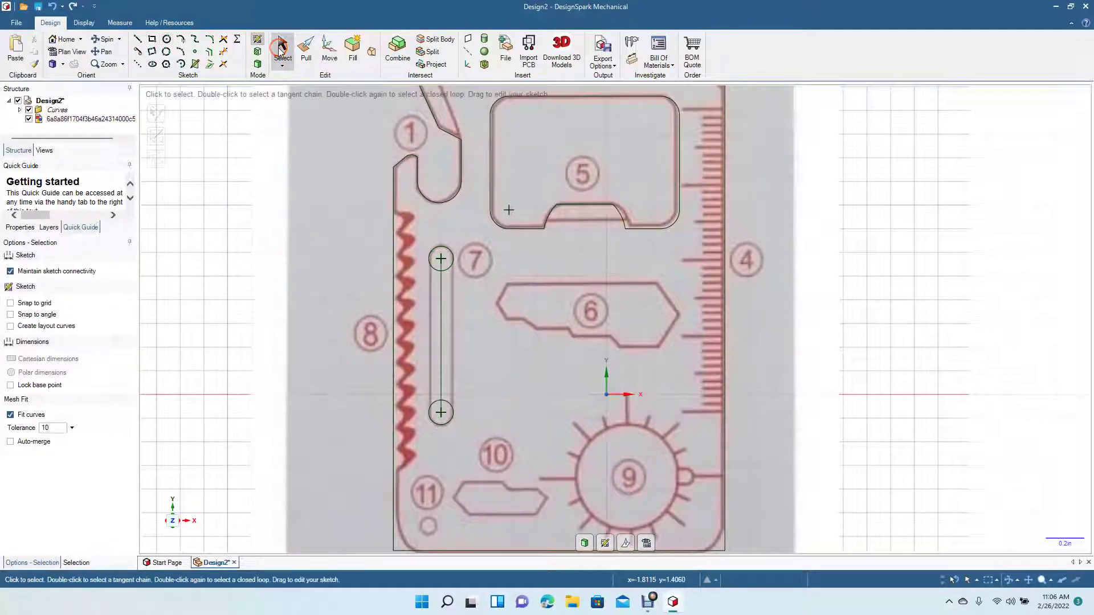
# Step: Draw a tangent line about 0.81 in long joining the left sides of slot 7's two circles
pyautogui.click(138, 52)
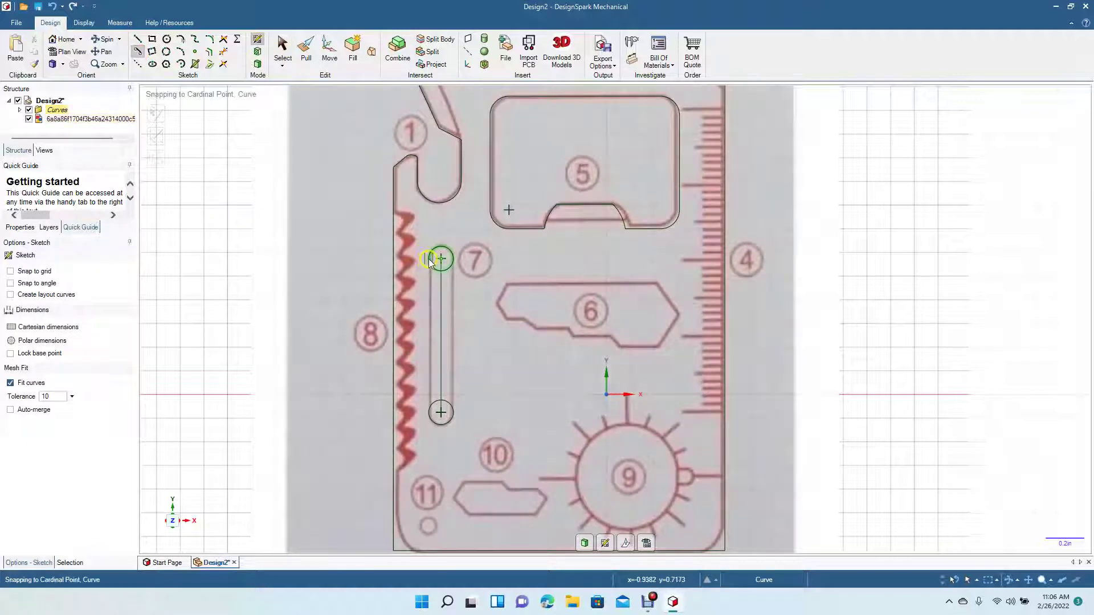
pyautogui.click(428, 259)
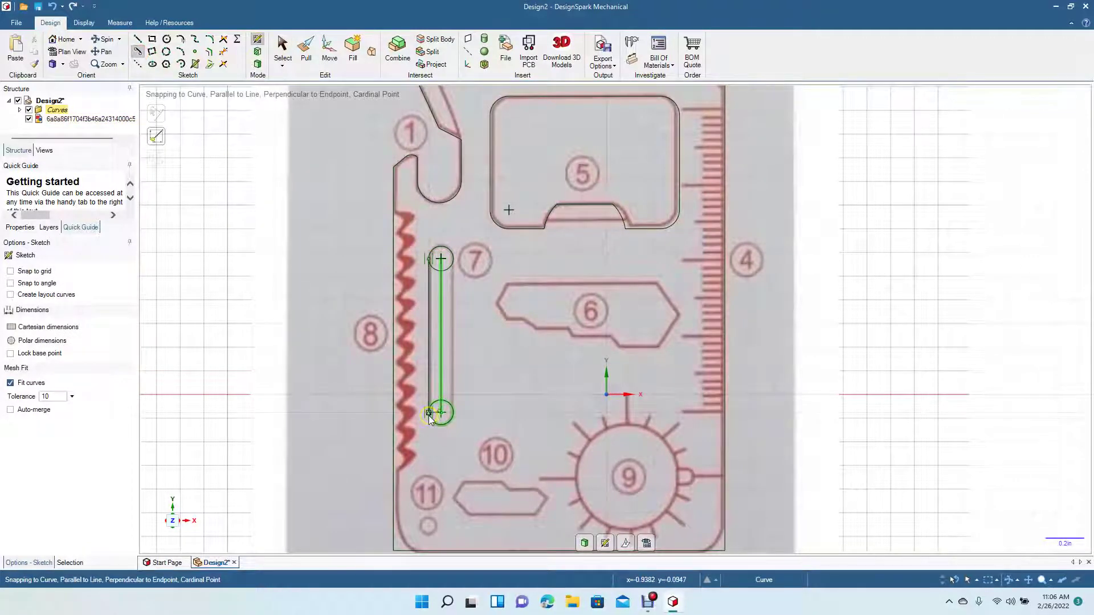
pyautogui.click(429, 416)
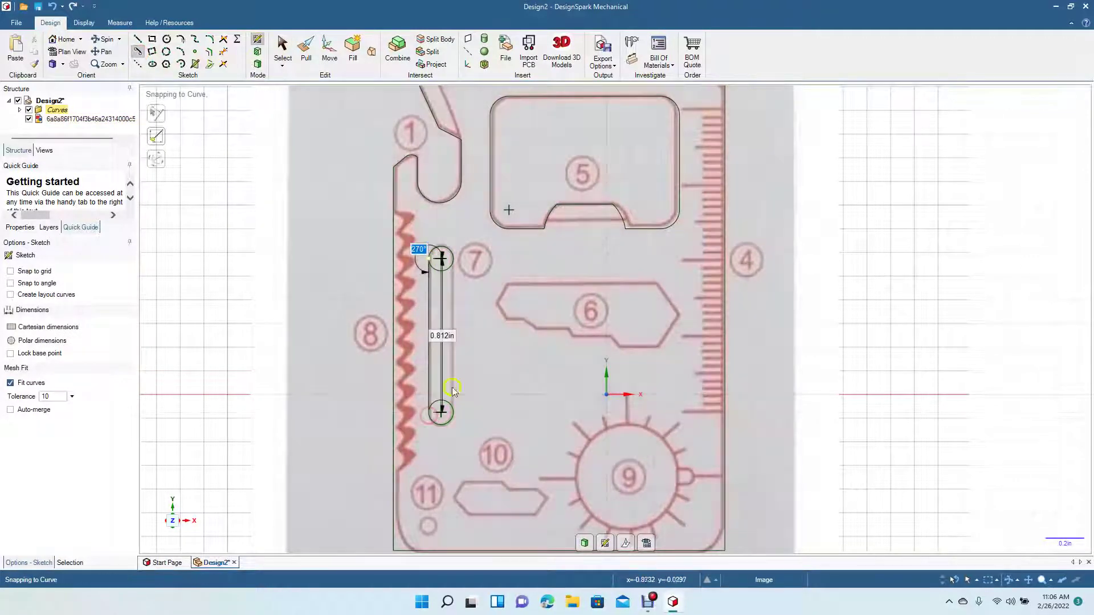
# Step: Draw a tangent line about 0.81 in long joining the right sides of slot 7's two circles
pyautogui.click(450, 262)
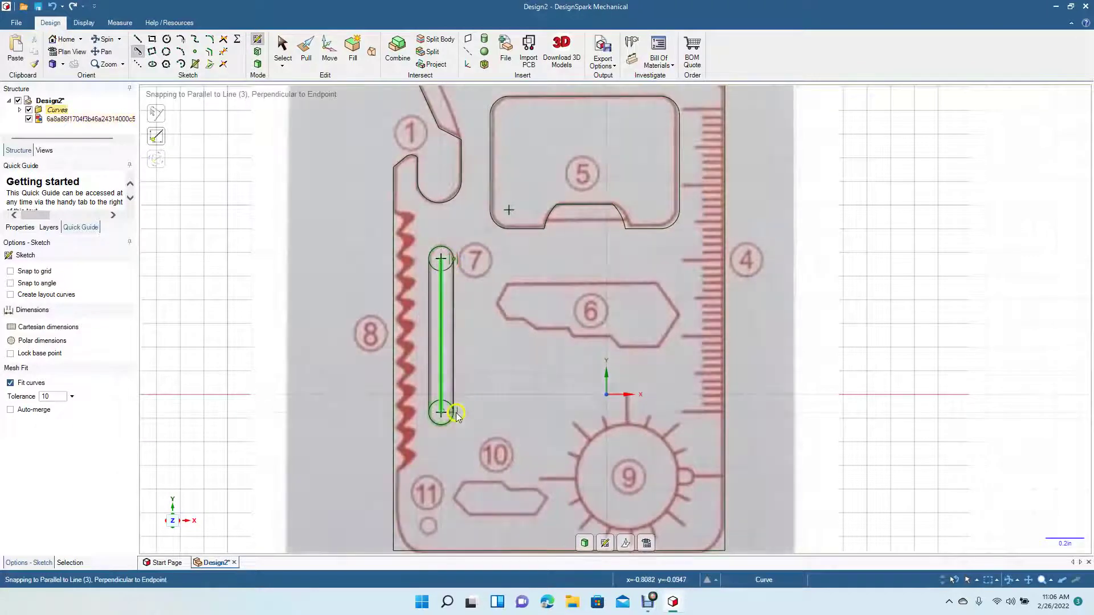
pyautogui.click(455, 414)
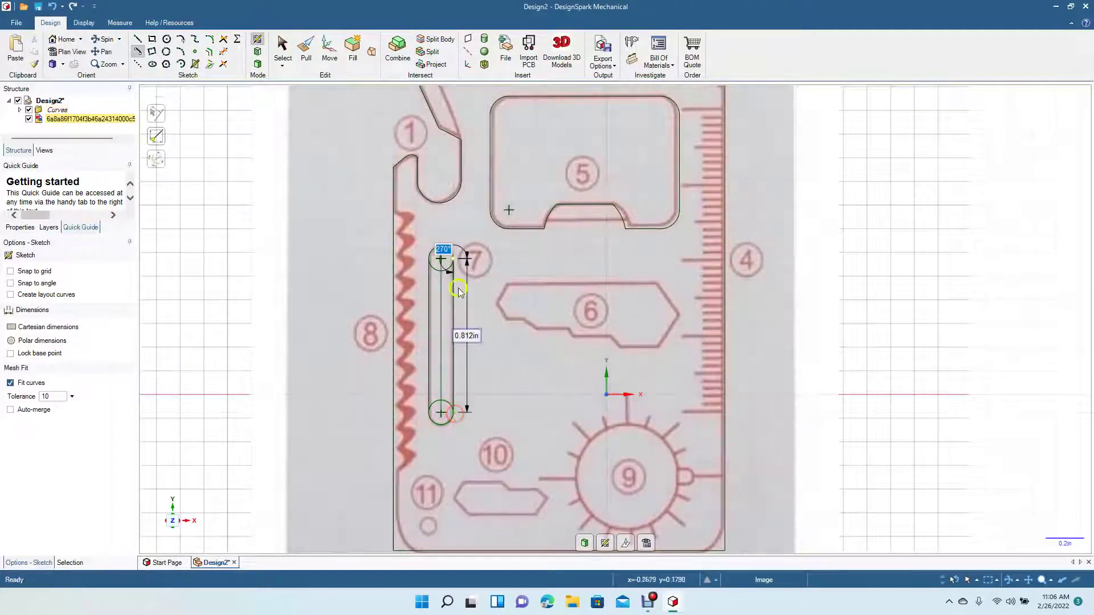
pyautogui.click(282, 57)
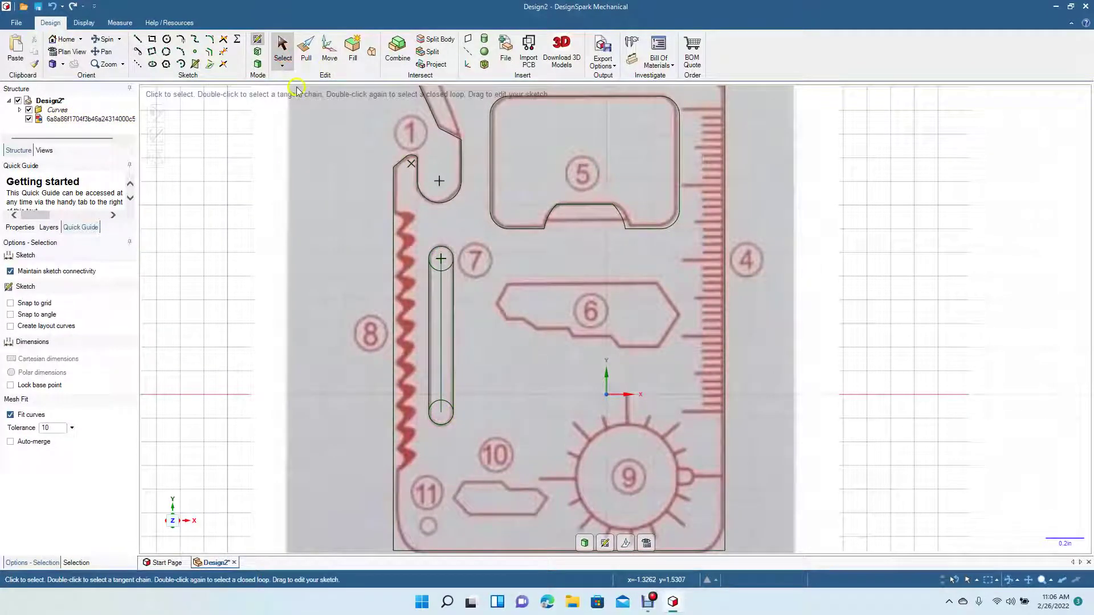
# Step: Trim the center line and inner circle arcs inside slot 7 so only its rounded outline is left
pyautogui.click(224, 54)
pyautogui.click(441, 279)
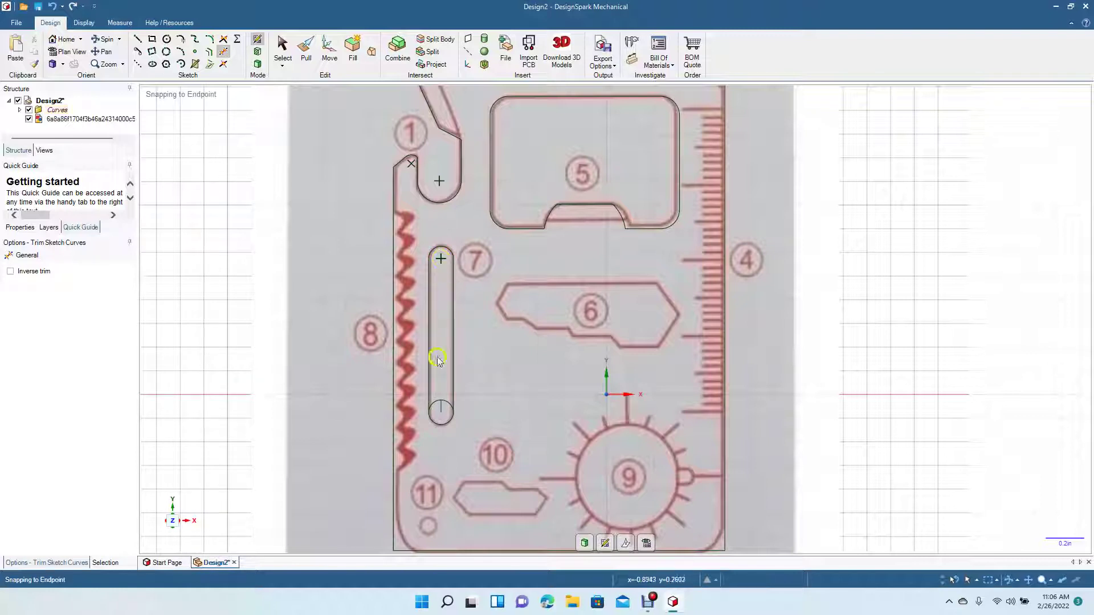
pyautogui.click(442, 405)
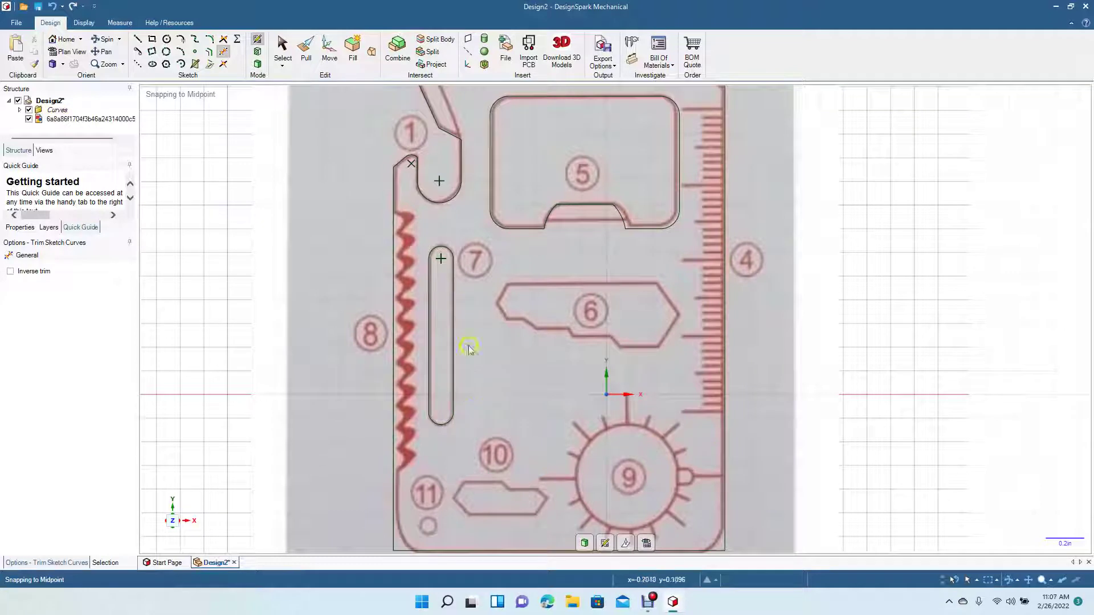
pyautogui.click(283, 50)
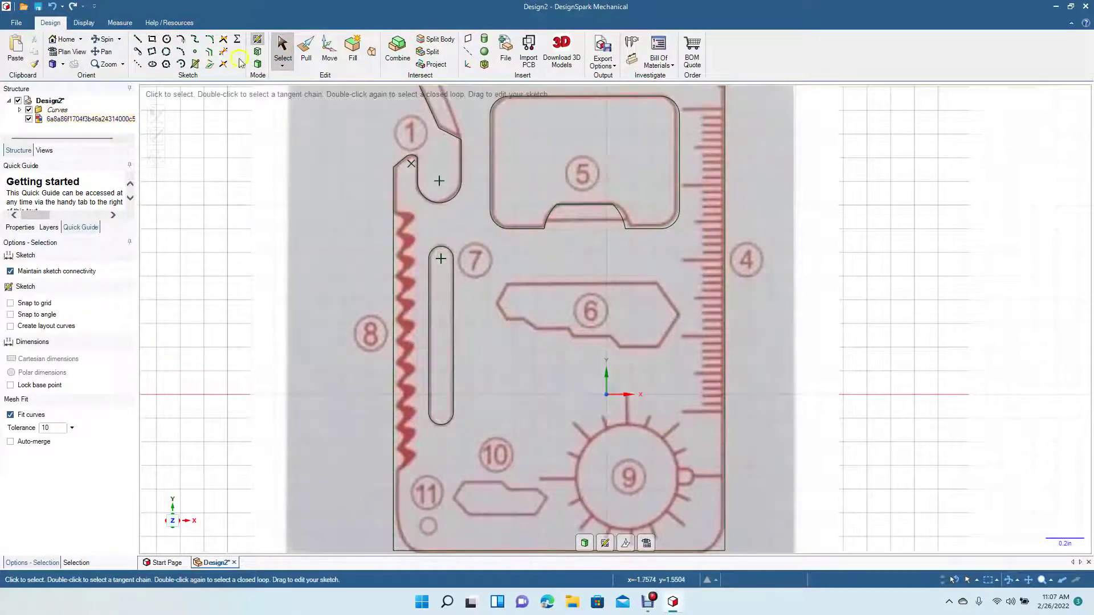
# Step: Trace cutout 6's horizontal top edge about 0.76 in long and its upper-right slanted edge about 0.20 in long
pyautogui.click(137, 39)
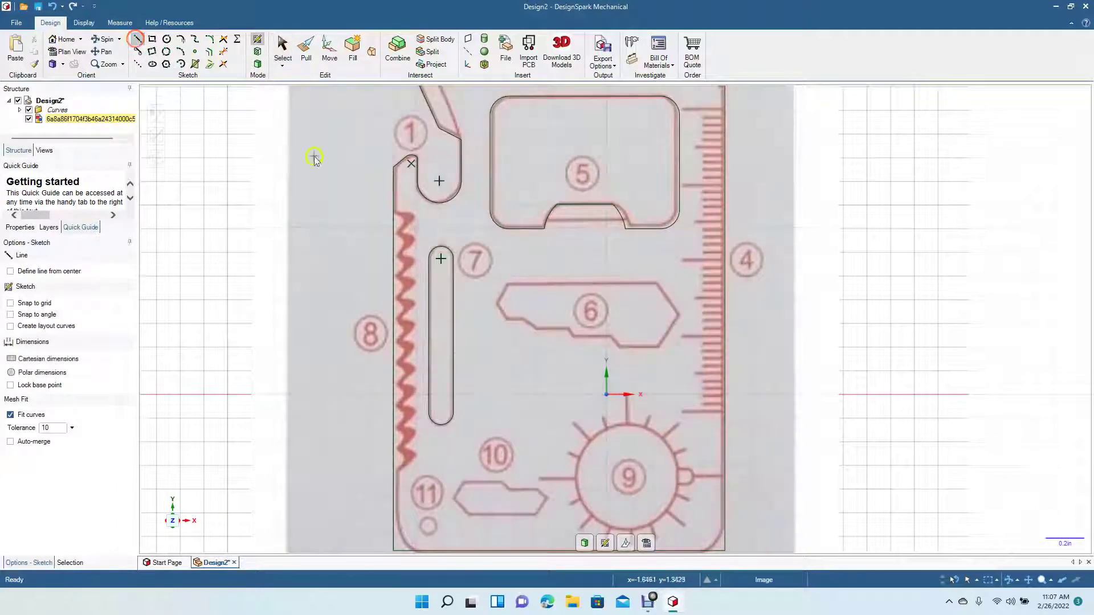
pyautogui.click(508, 284)
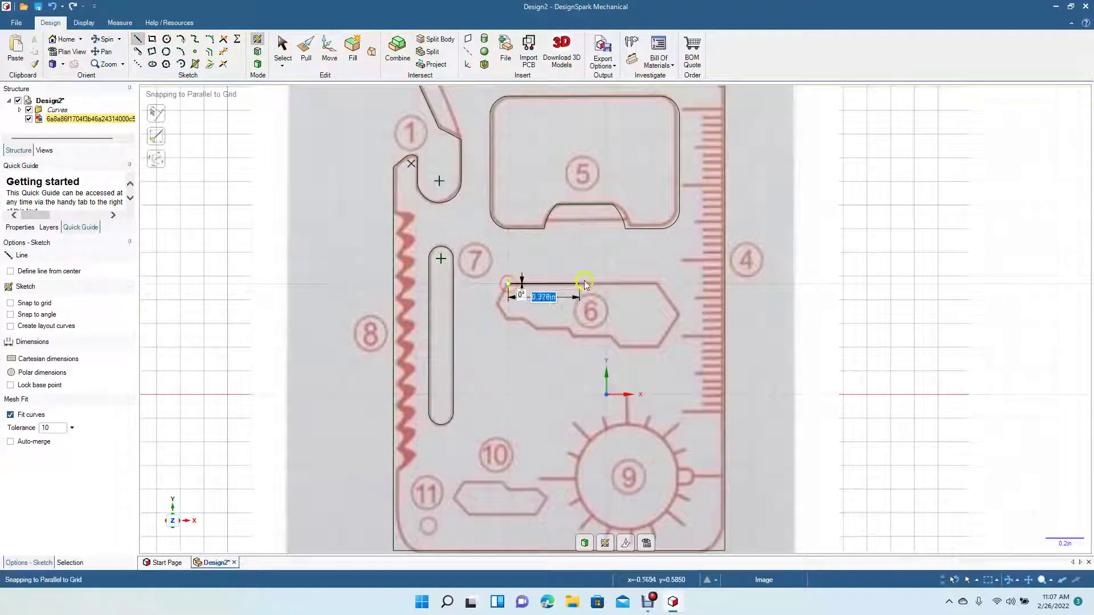
pyautogui.click(653, 284)
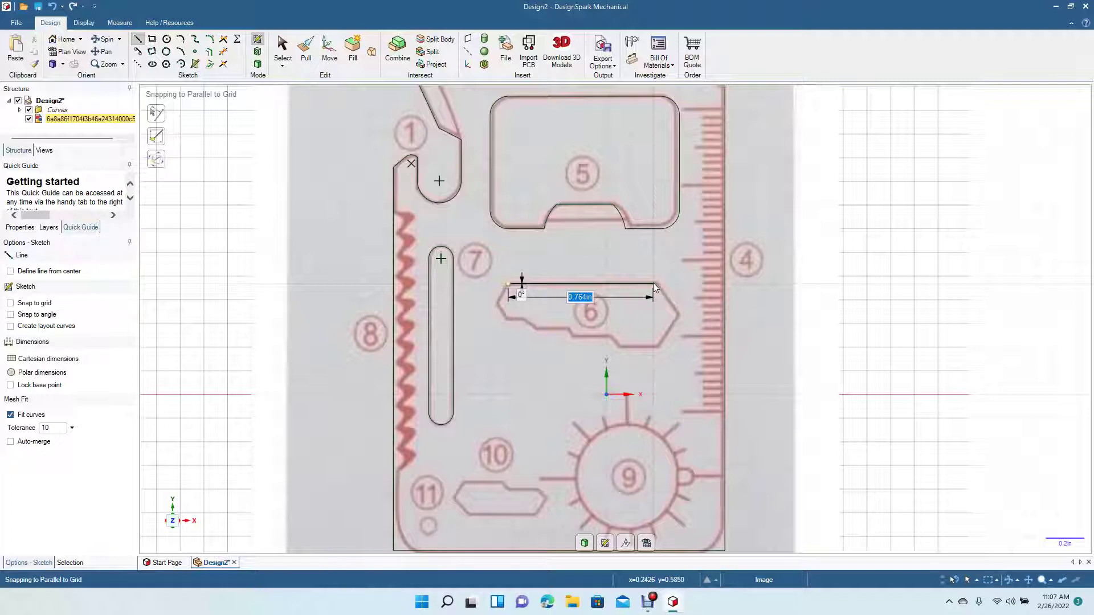
pyautogui.click(654, 284)
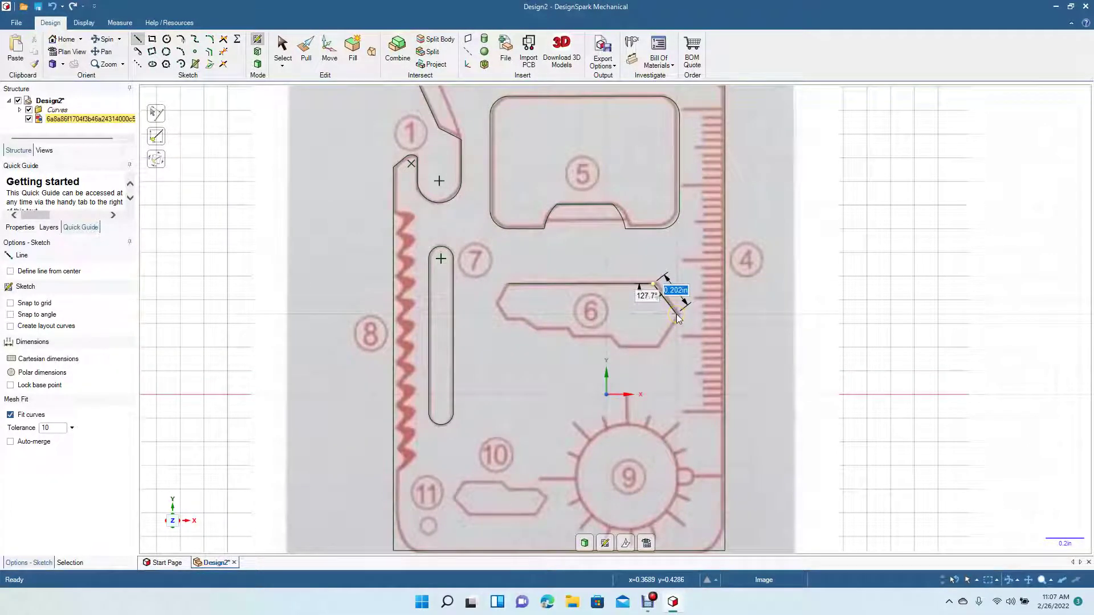
pyautogui.click(676, 314)
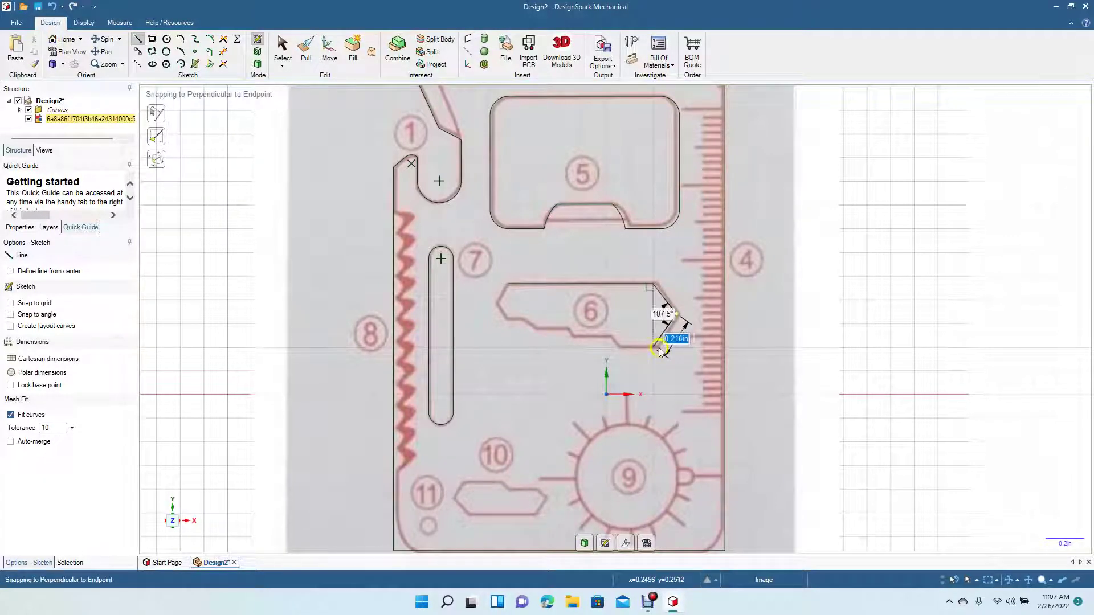
# Step: Trace cutout 6's lower-right slanted edge and the horizontal bottom edge to the first step
pyautogui.click(660, 351)
pyautogui.click(659, 347)
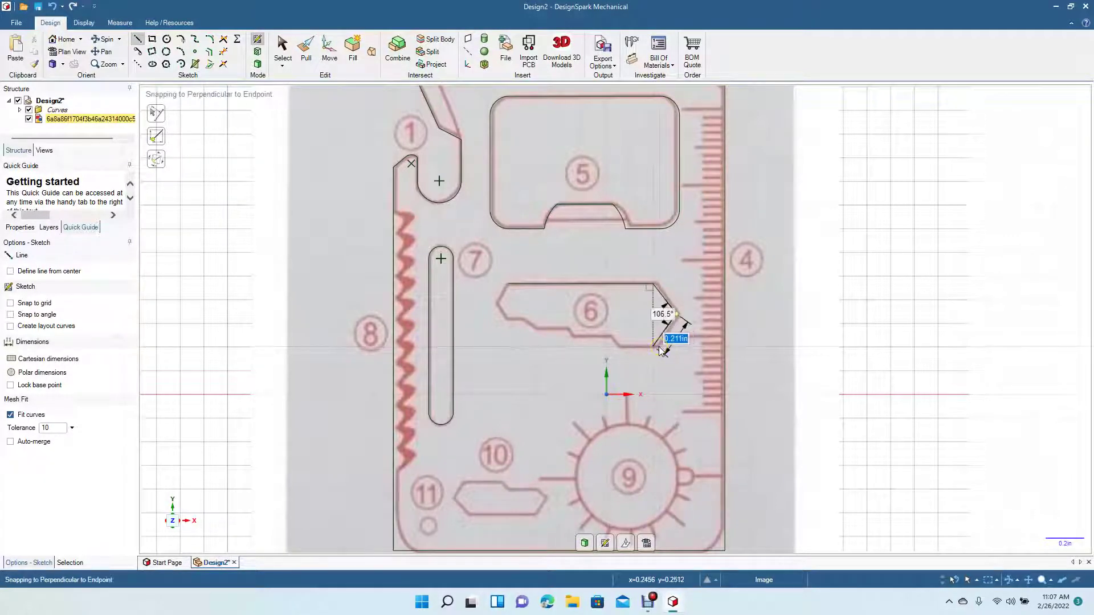
pyautogui.click(660, 347)
pyautogui.click(659, 347)
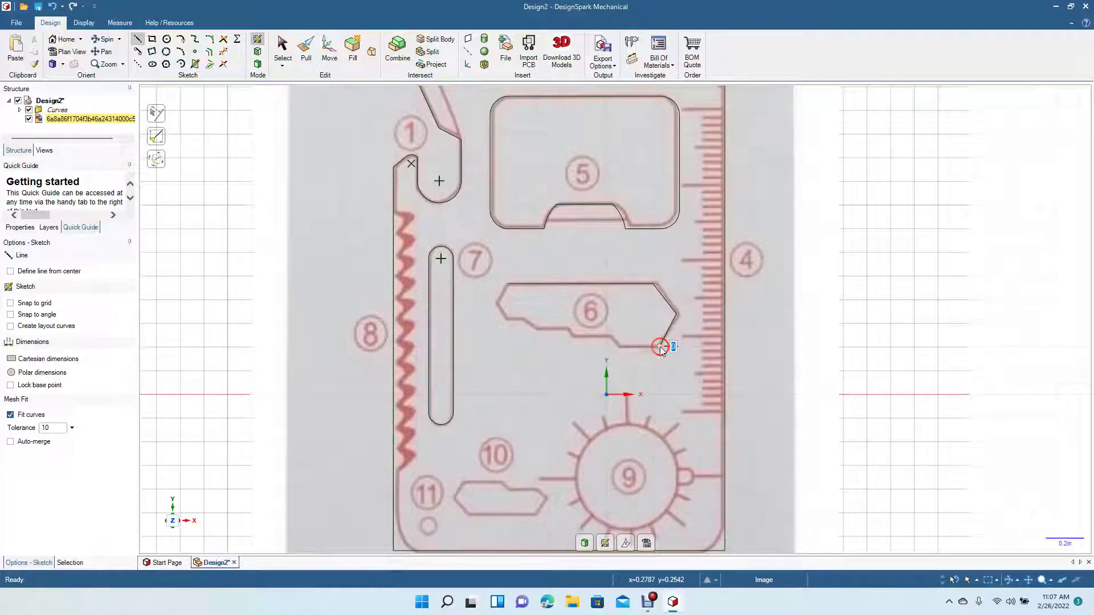
pyautogui.click(618, 346)
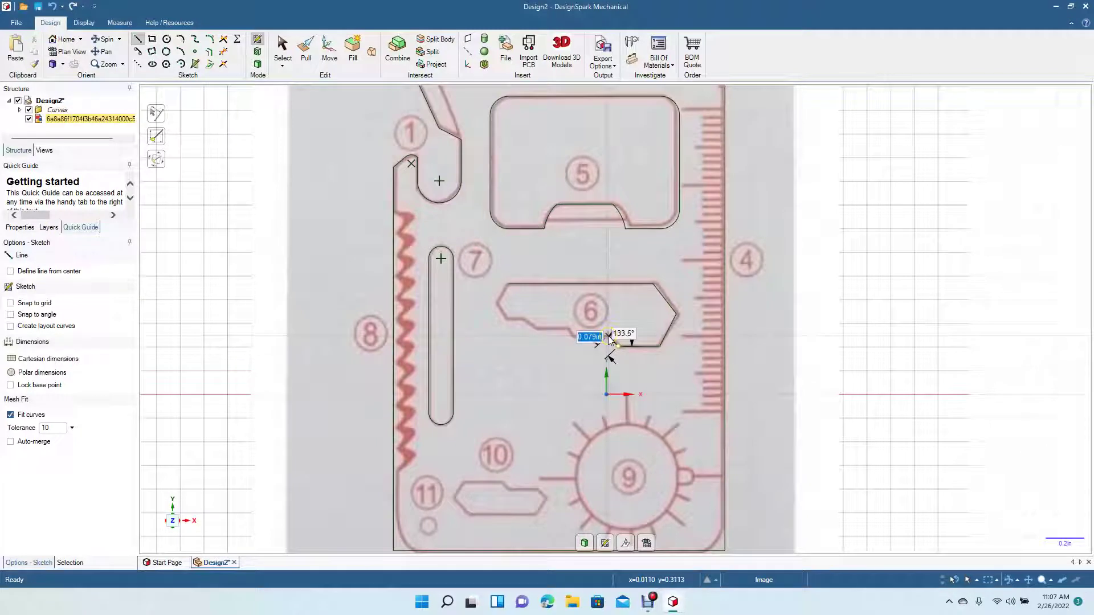
# Step: Trace the stepped lower edge of cutout 6 with alternating slanted and horizontal lines up to the leftmost step
pyautogui.scroll(5, 607, 336)
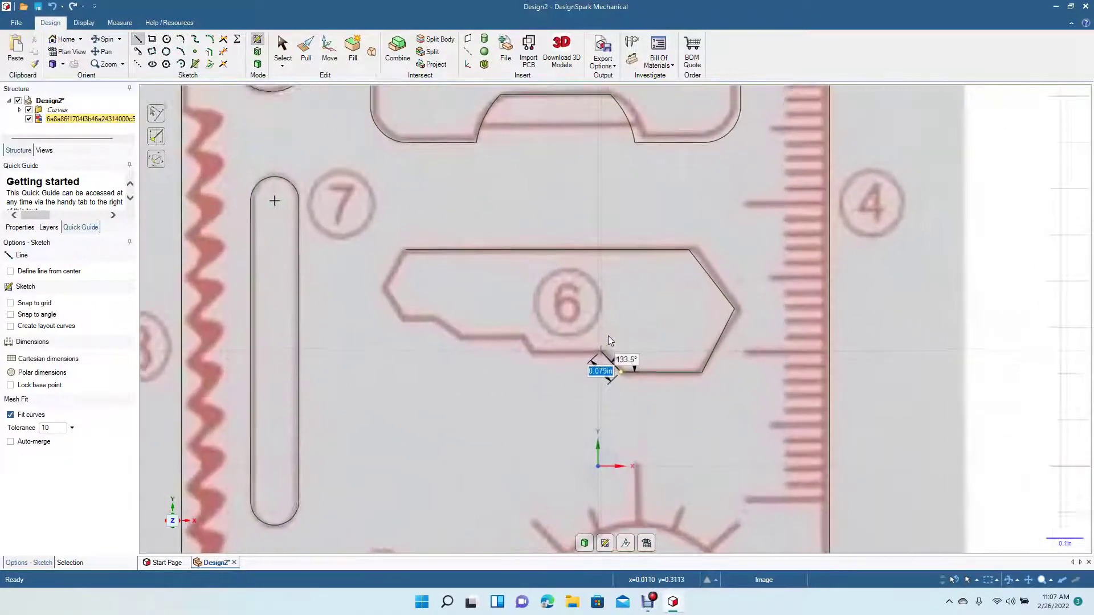
pyautogui.click(617, 351)
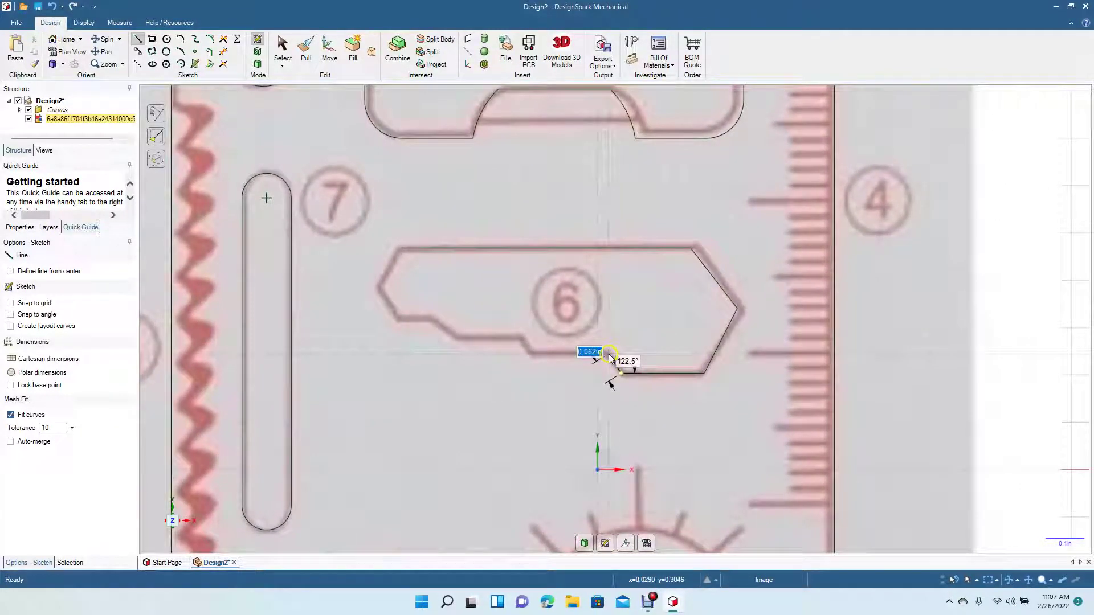
pyautogui.click(607, 356)
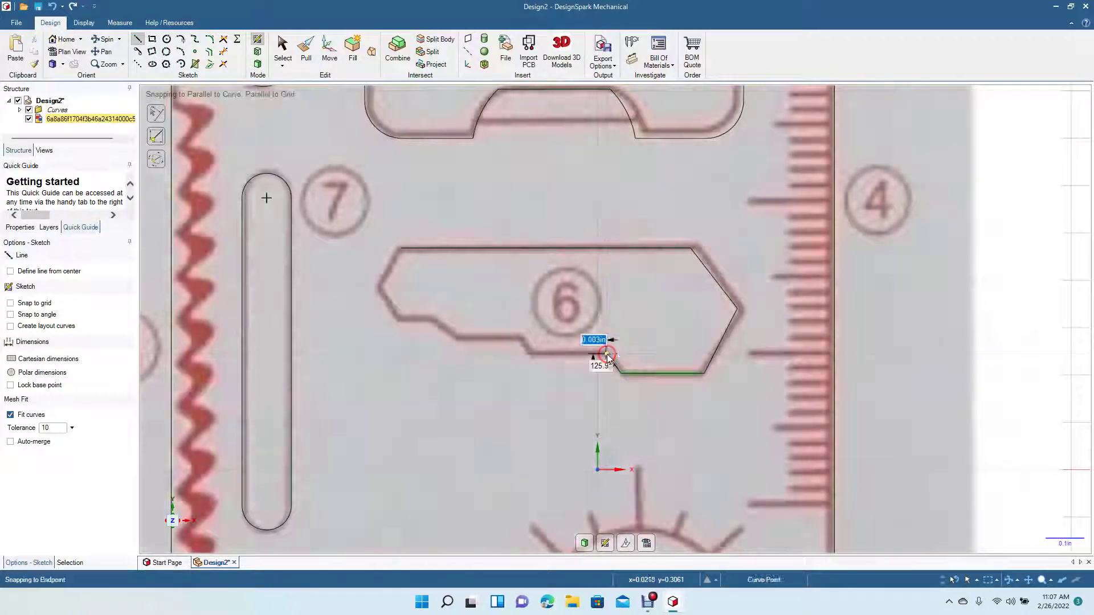
pyautogui.click(532, 356)
pyautogui.click(520, 337)
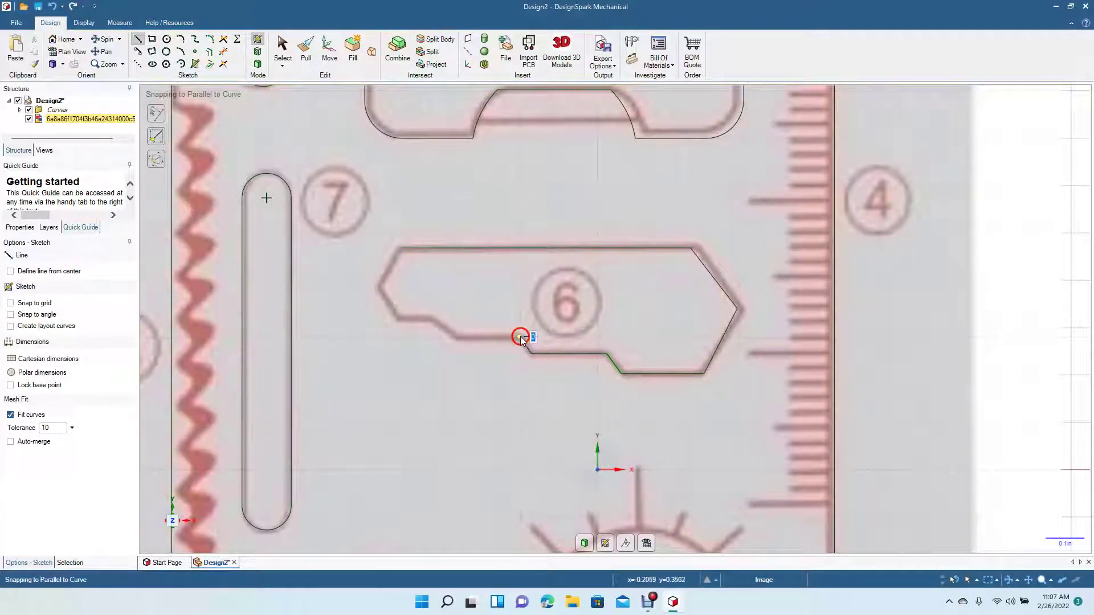
pyautogui.click(455, 338)
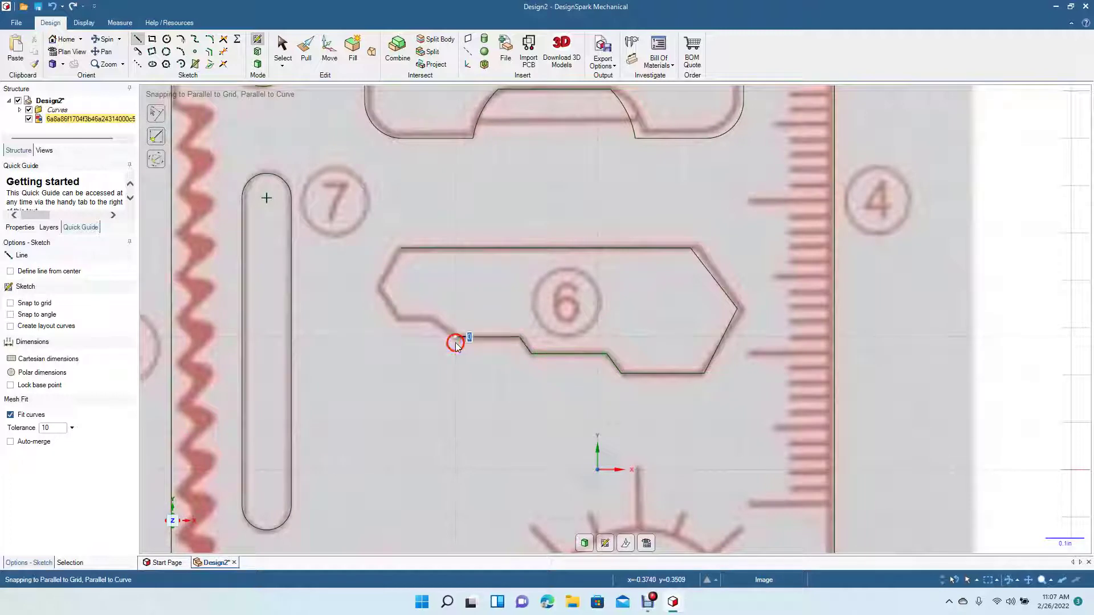
pyautogui.click(434, 319)
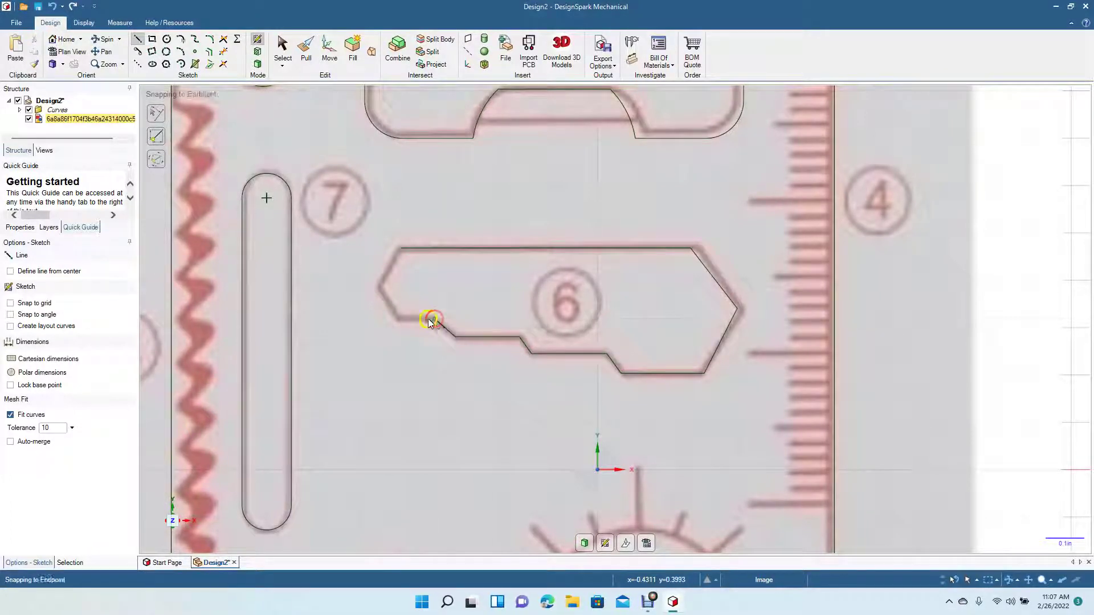
# Step: Close the left end of cutout 6 with a short horizontal line and two slanted lines meeting the top edge
pyautogui.click(397, 318)
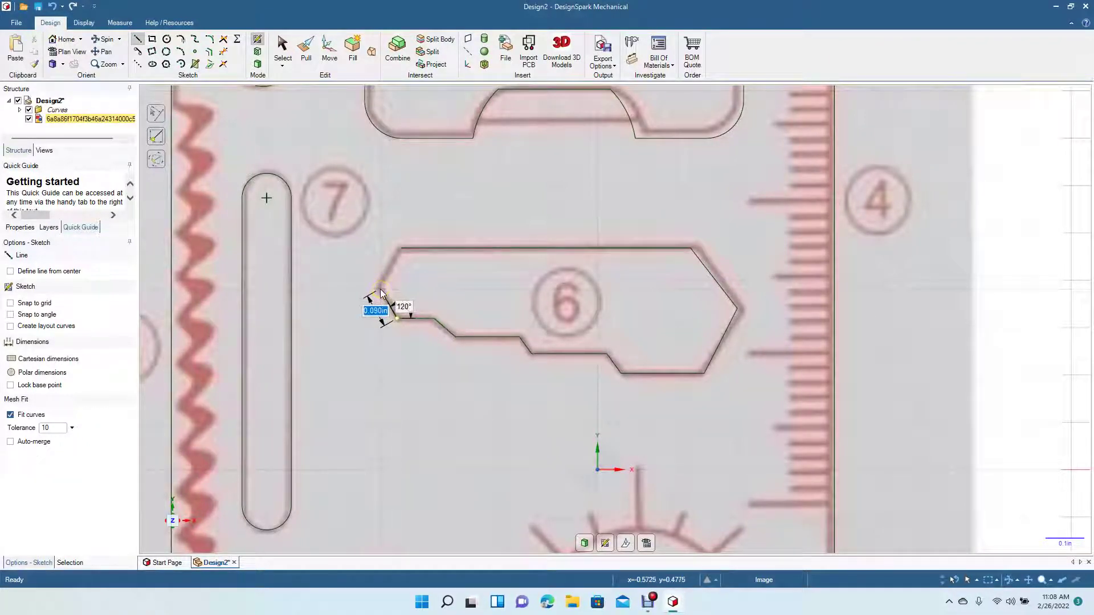
pyautogui.click(377, 286)
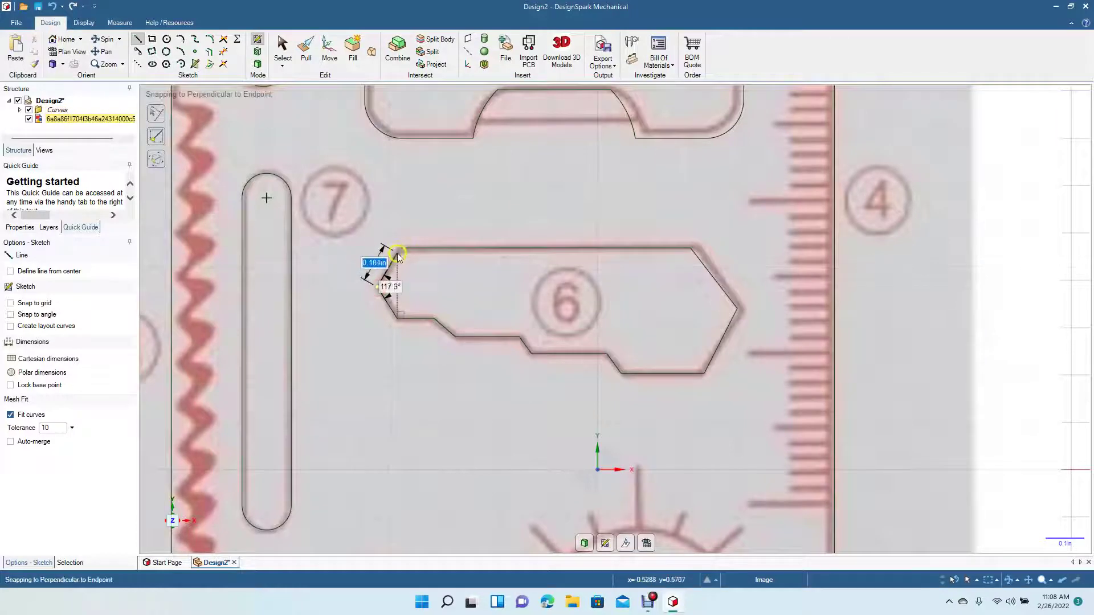
pyautogui.click(397, 249)
pyautogui.click(283, 65)
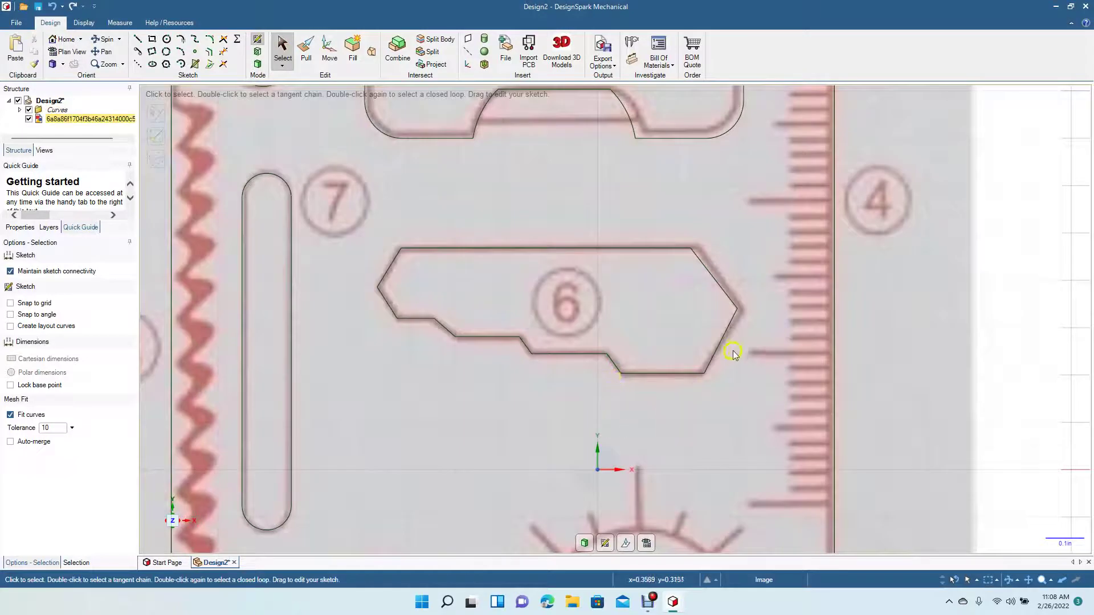
# Step: Delete cutout 6's two right slanted lines and its top horizontal line
pyautogui.click(724, 296)
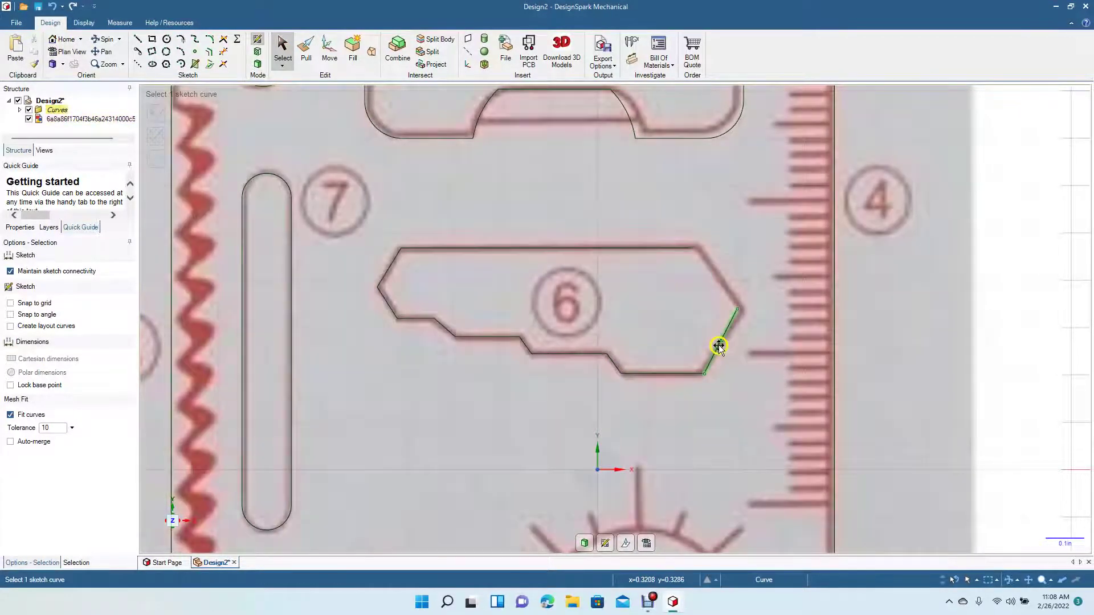
pyautogui.click(717, 342)
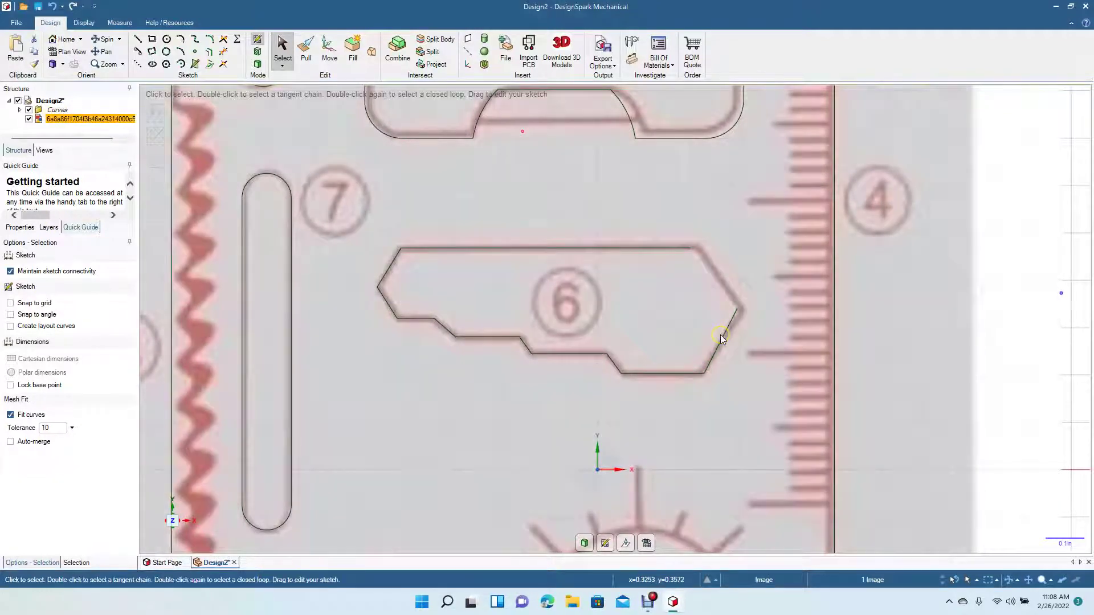
pyautogui.click(720, 335)
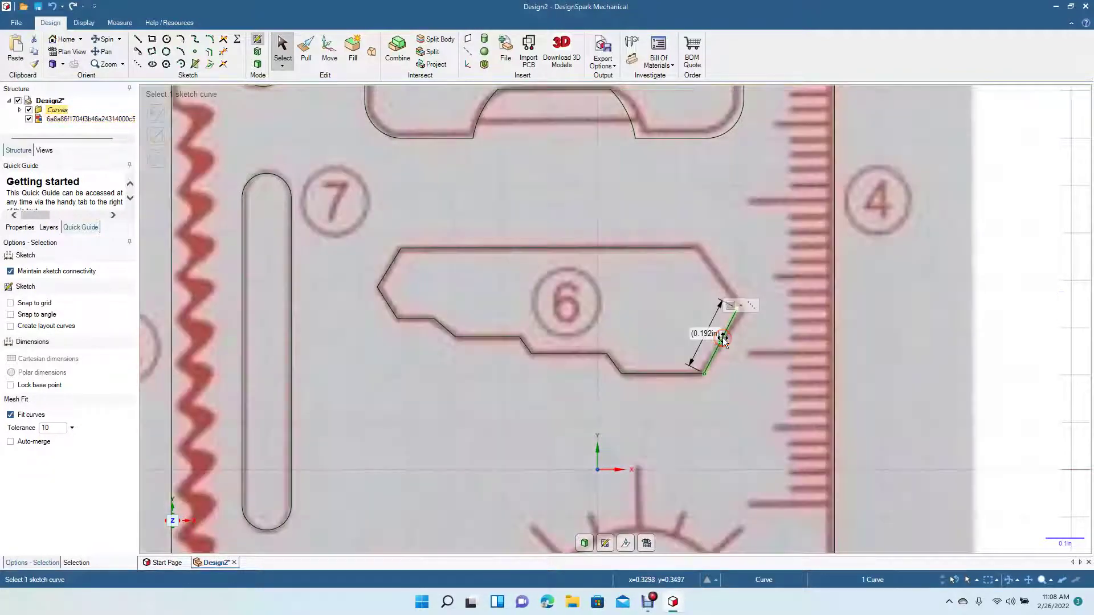
pyautogui.click(424, 114)
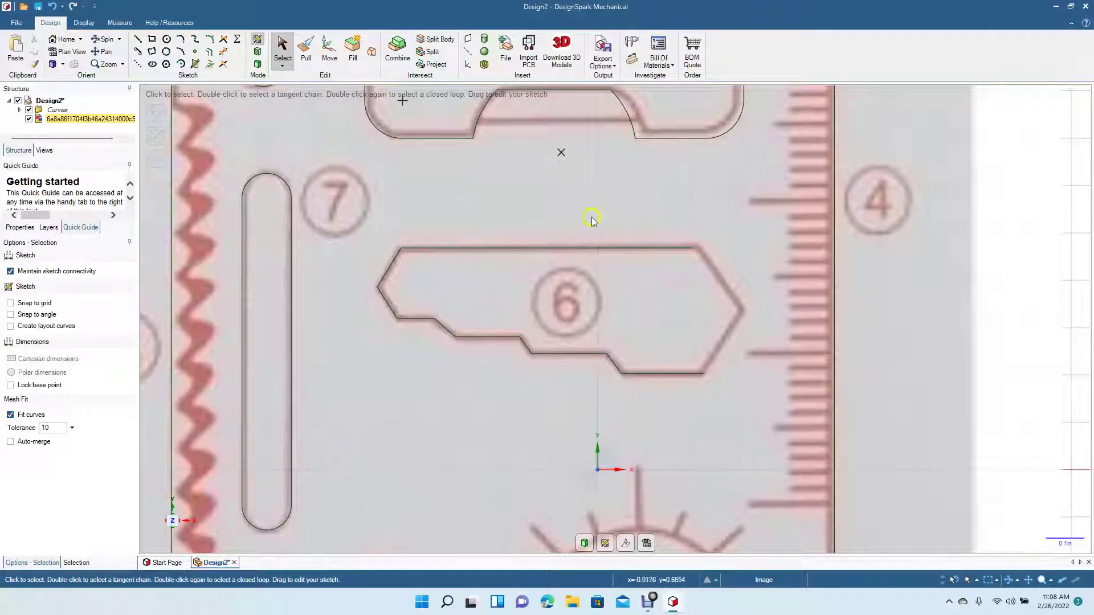
pyautogui.click(513, 249)
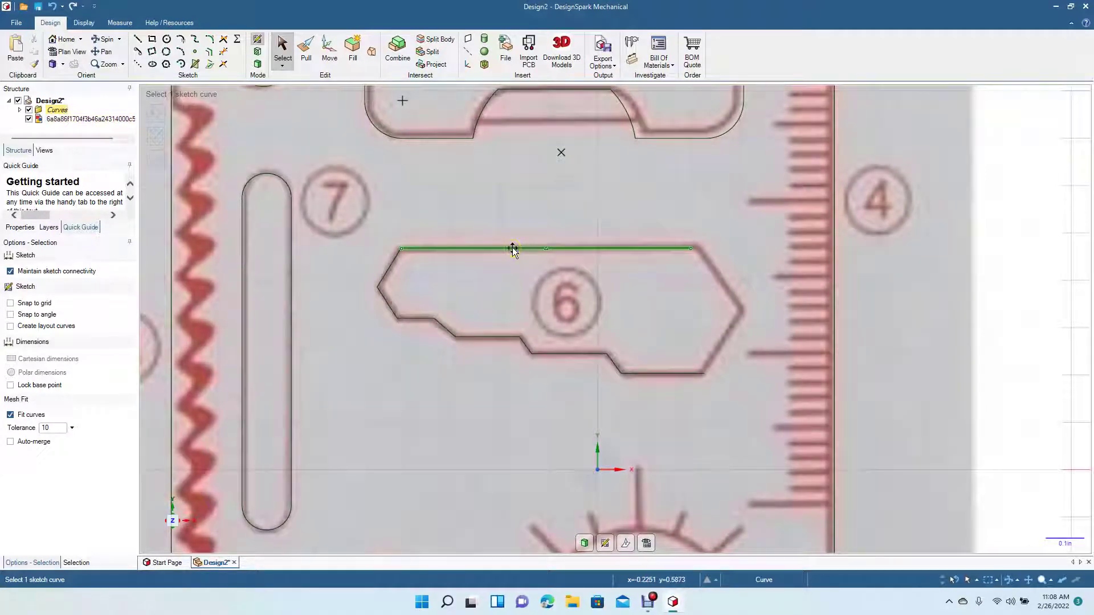
pyautogui.click(513, 245)
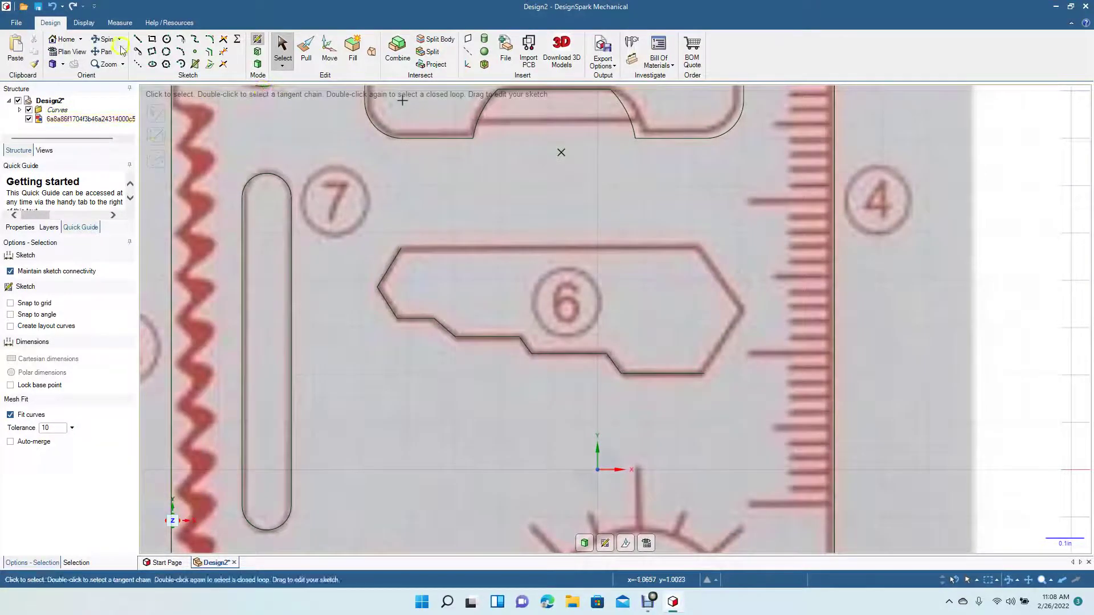
# Step: Redraw cutout 6's top edge and its right slanted edges, about 0.20 in and 0.24 in long, extending the last past the bottom edge
pyautogui.click(137, 39)
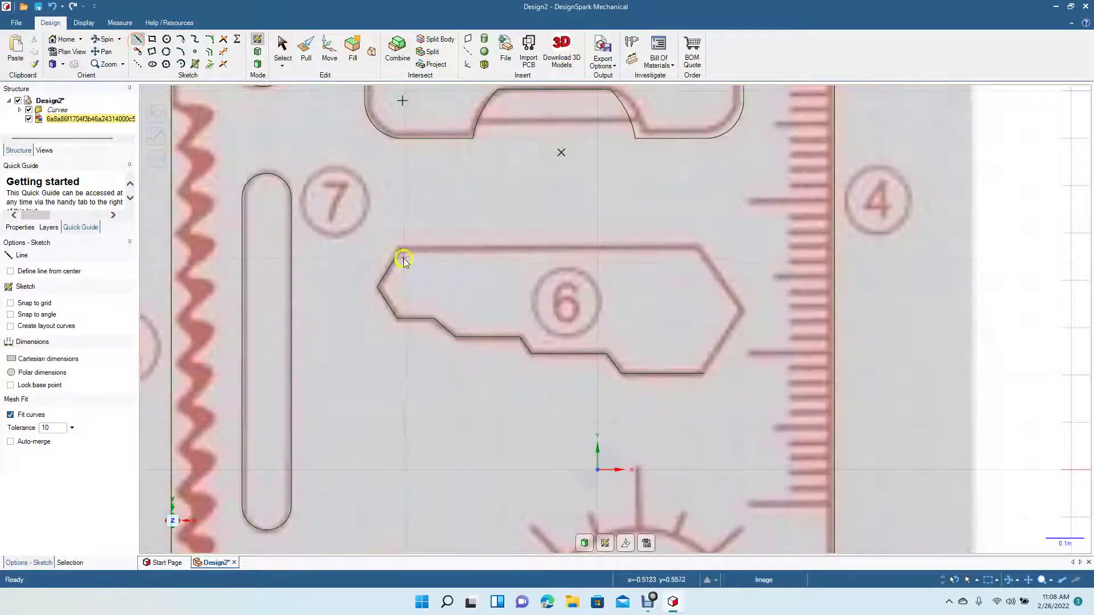
pyautogui.click(400, 248)
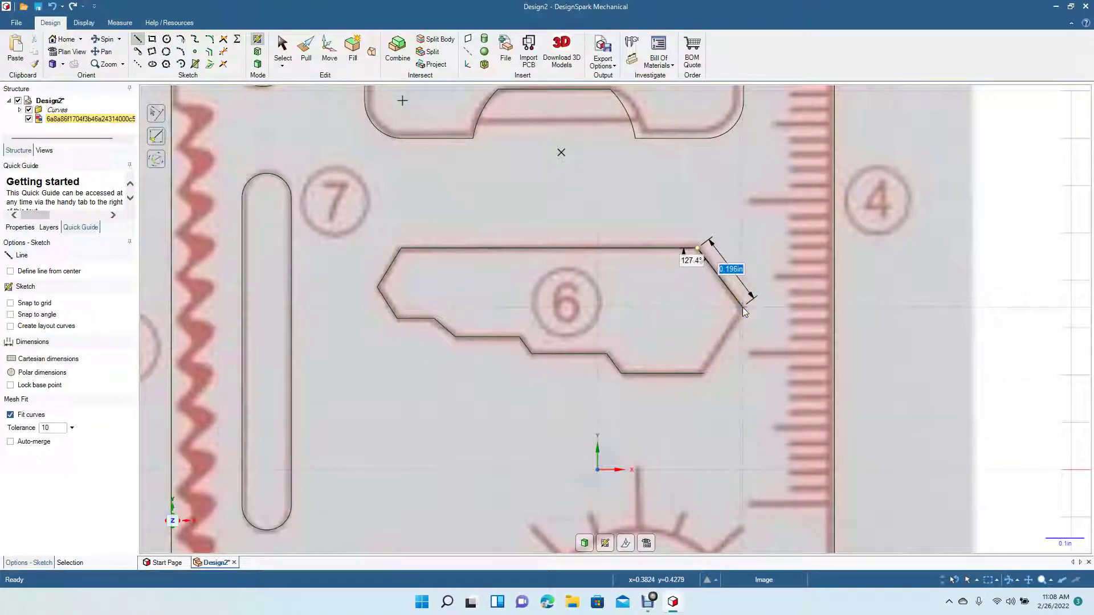
pyautogui.click(741, 308)
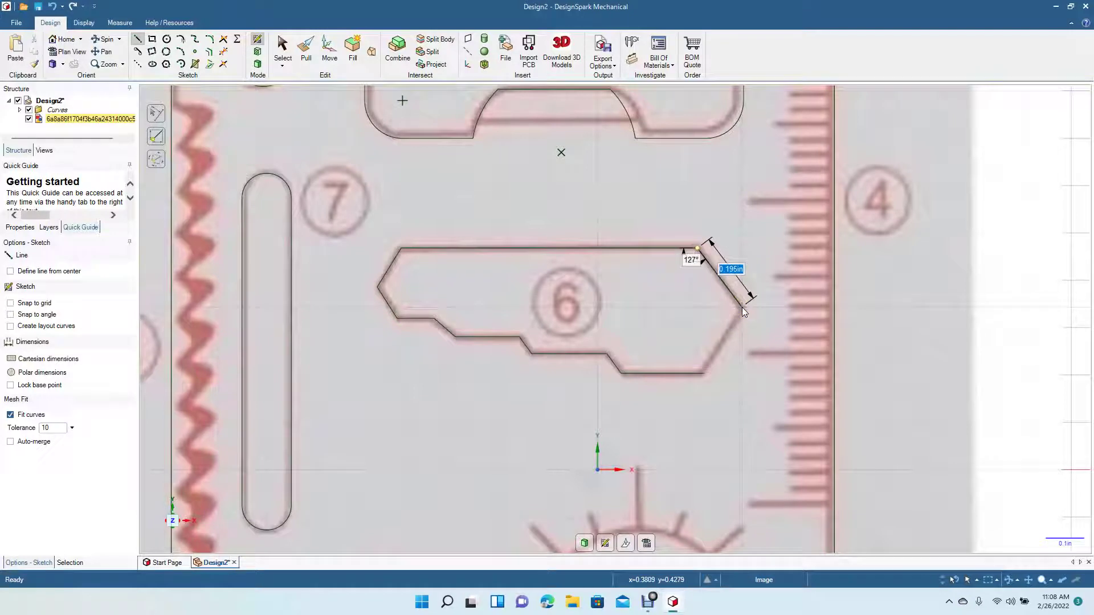
pyautogui.click(742, 310)
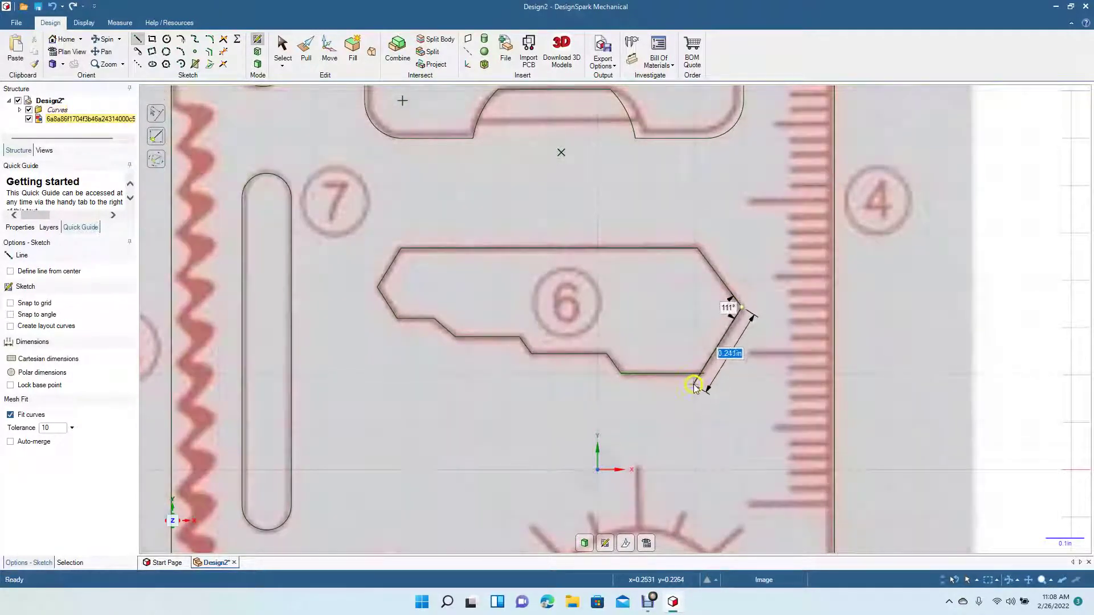
pyautogui.click(692, 382)
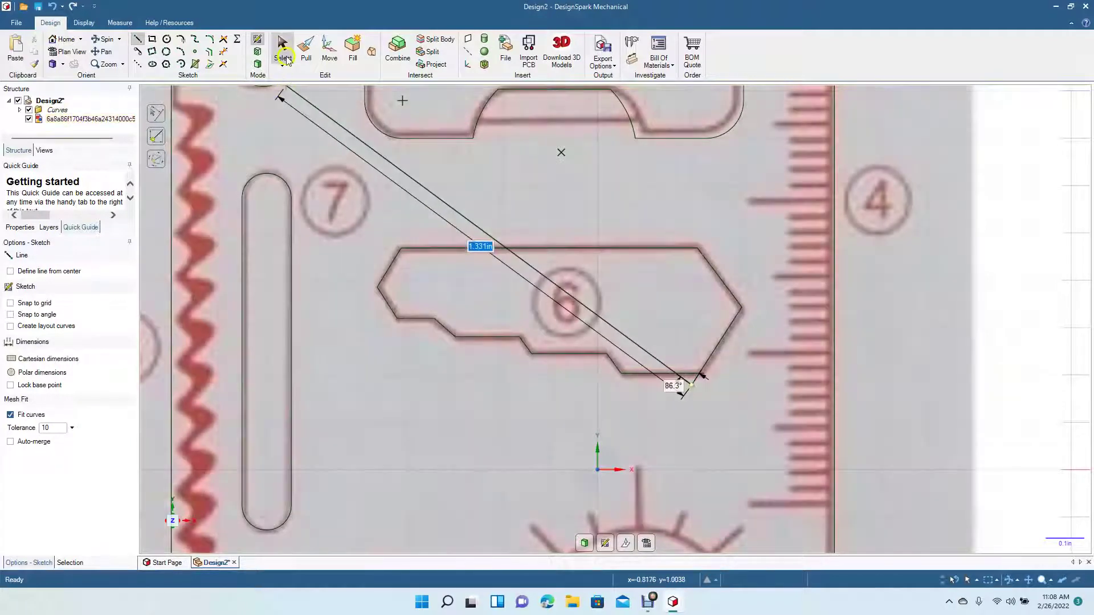
pyautogui.click(281, 49)
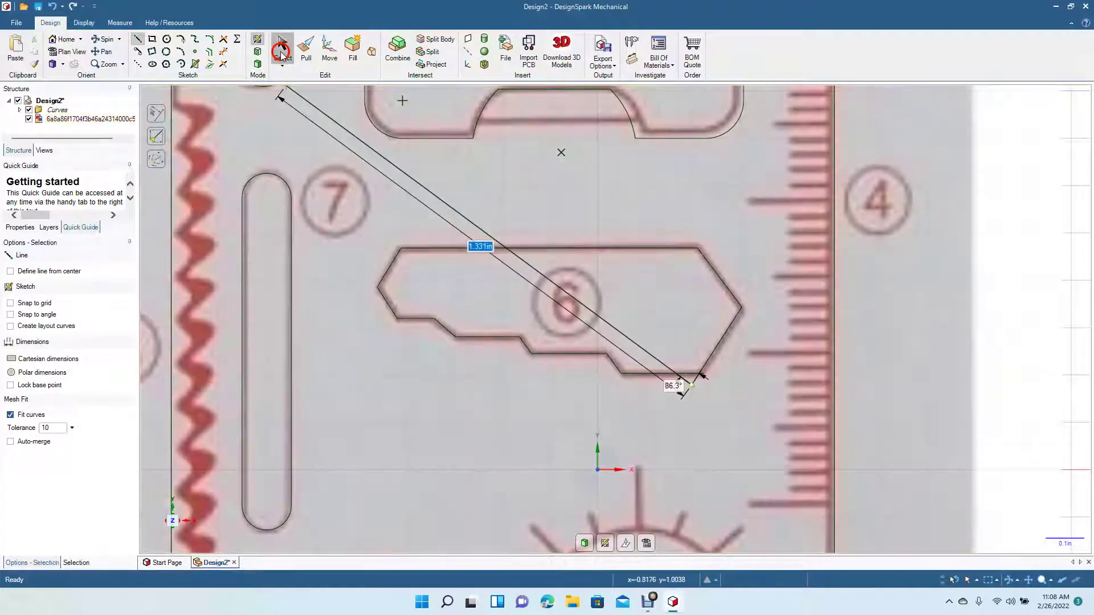
# Step: Trim the overhanging end of the lower right slanted line below cutout 6's bottom edge
pyautogui.click(224, 53)
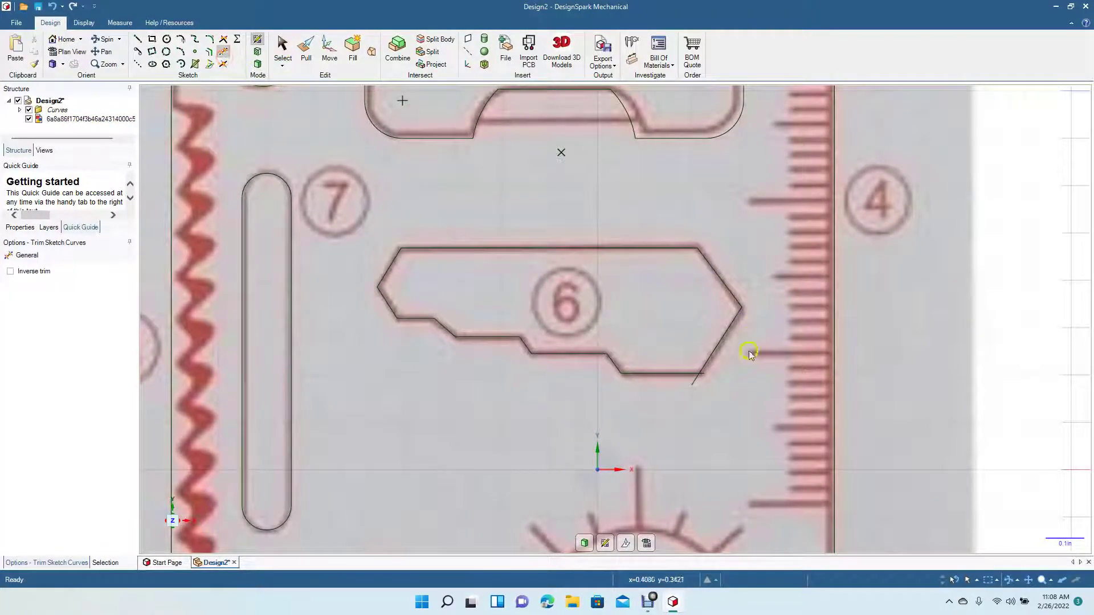
pyautogui.click(693, 385)
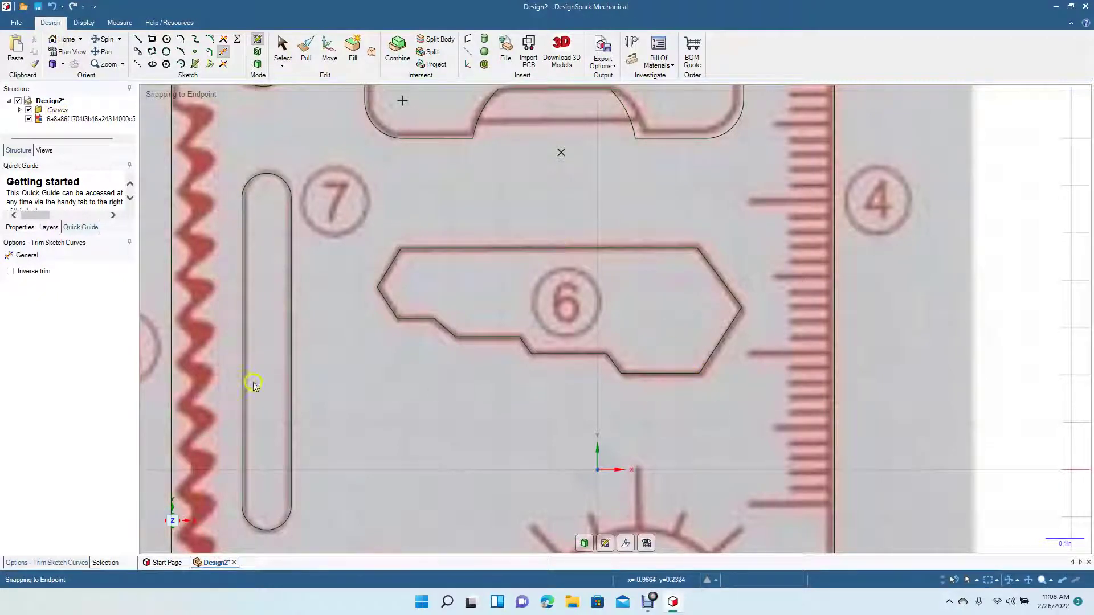
# Step: Draw a 0.1 in diameter circle over the small hole below label 11
pyautogui.click(102, 52)
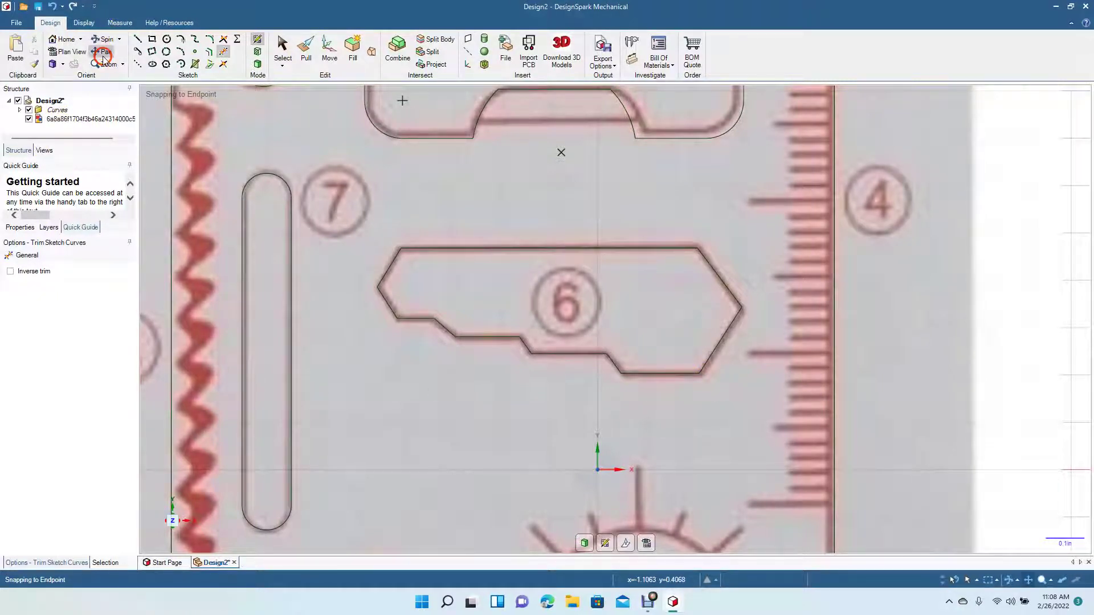
pyautogui.moveTo(501, 398)
pyautogui.mouseDown()
pyautogui.moveTo(533, 178)
pyautogui.moveTo(523, 164)
pyautogui.moveTo(550, 135)
pyautogui.mouseUp()
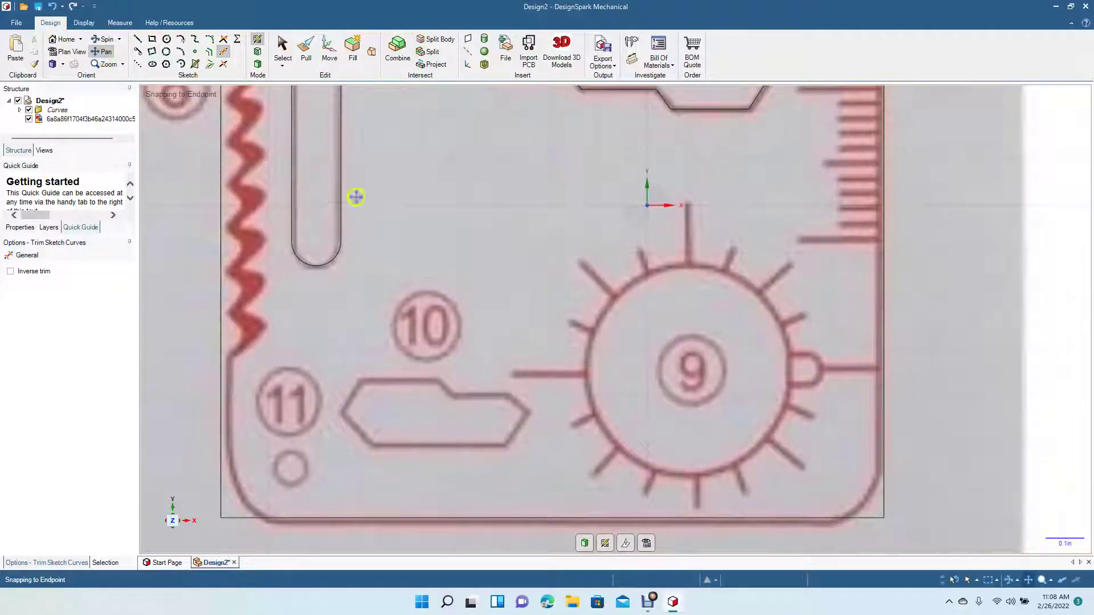
pyautogui.click(166, 39)
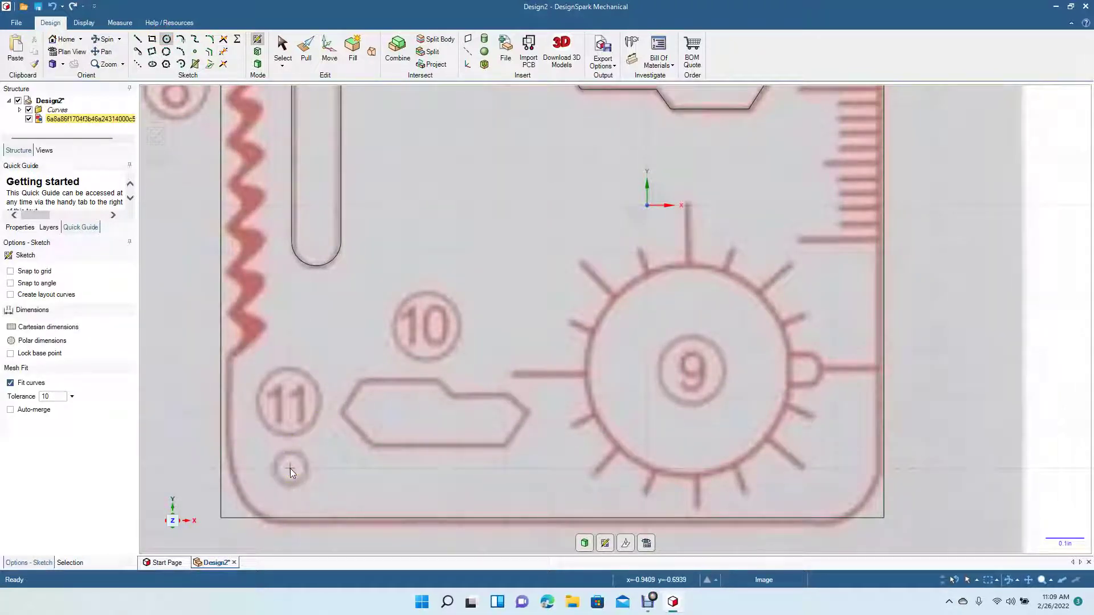
pyautogui.click(290, 469)
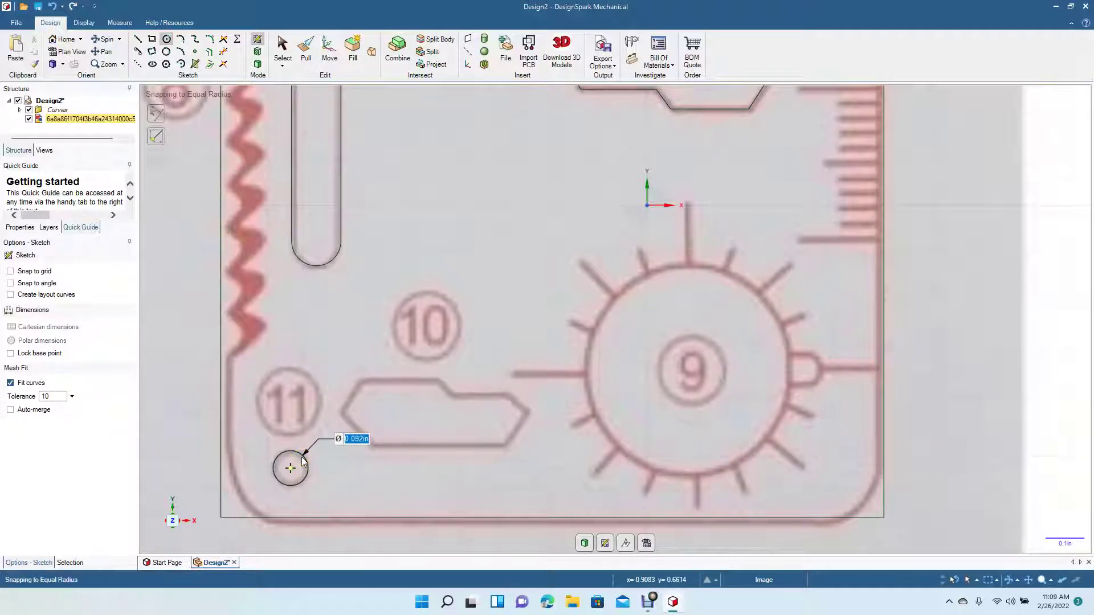
pyautogui.write('0.1')
pyautogui.press('Return')
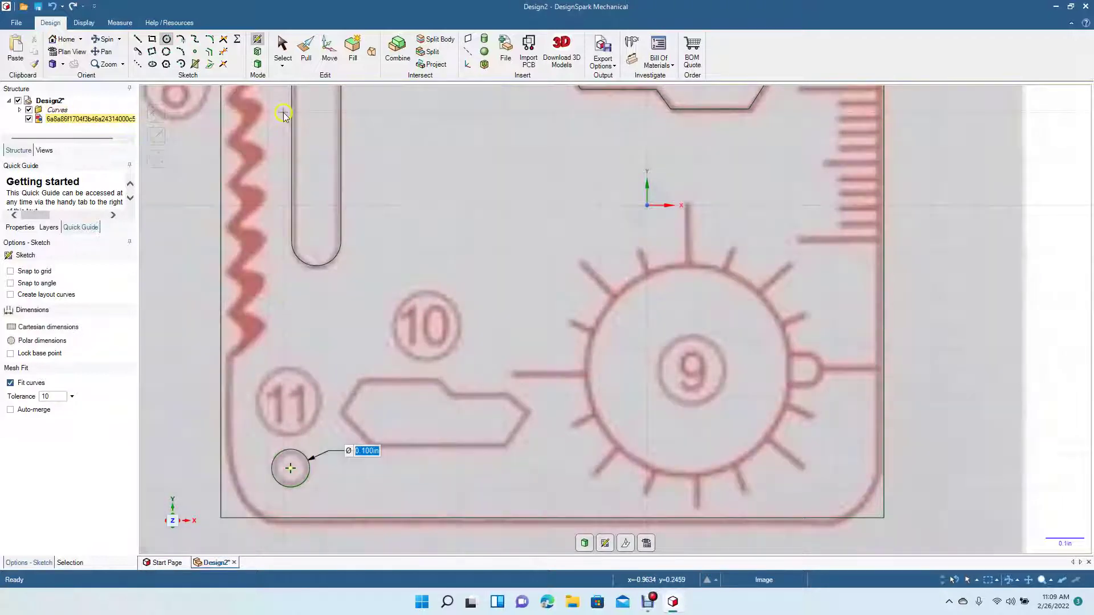
pyautogui.click(277, 76)
pyautogui.click(282, 49)
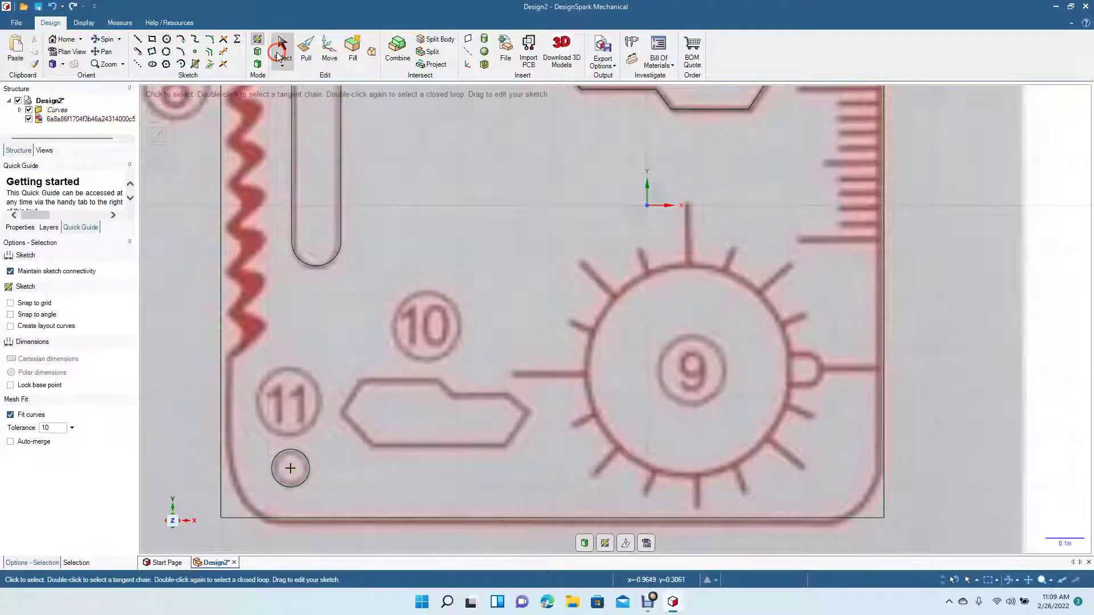
# Step: Trace cutout 10 from its leftmost corner along the lower left slant, the bottom edge and both right slanted edges
pyautogui.click(138, 39)
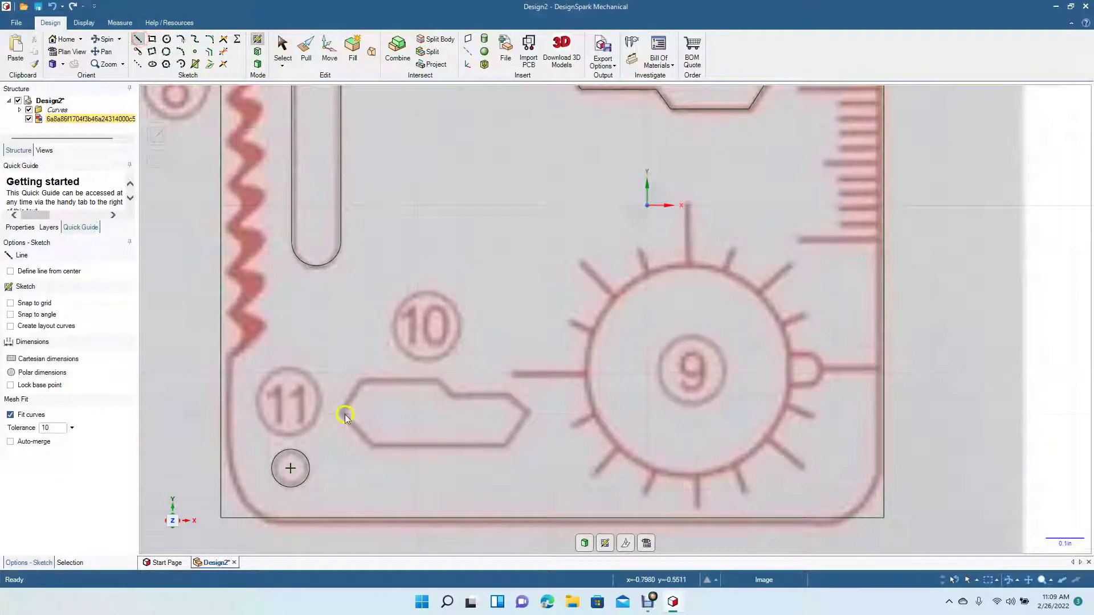
pyautogui.click(342, 412)
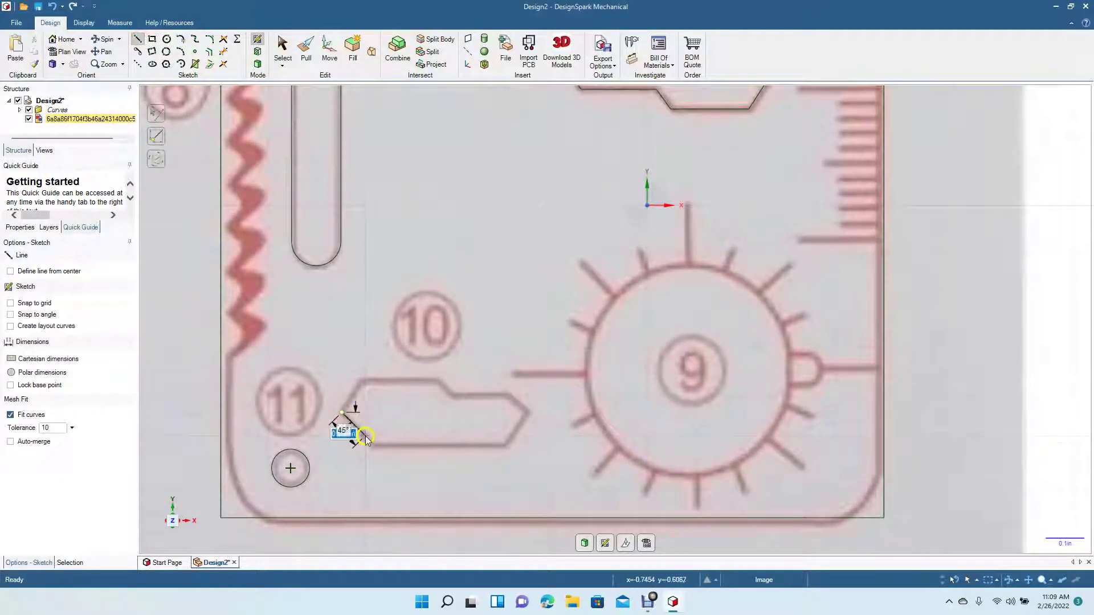
pyautogui.click(371, 445)
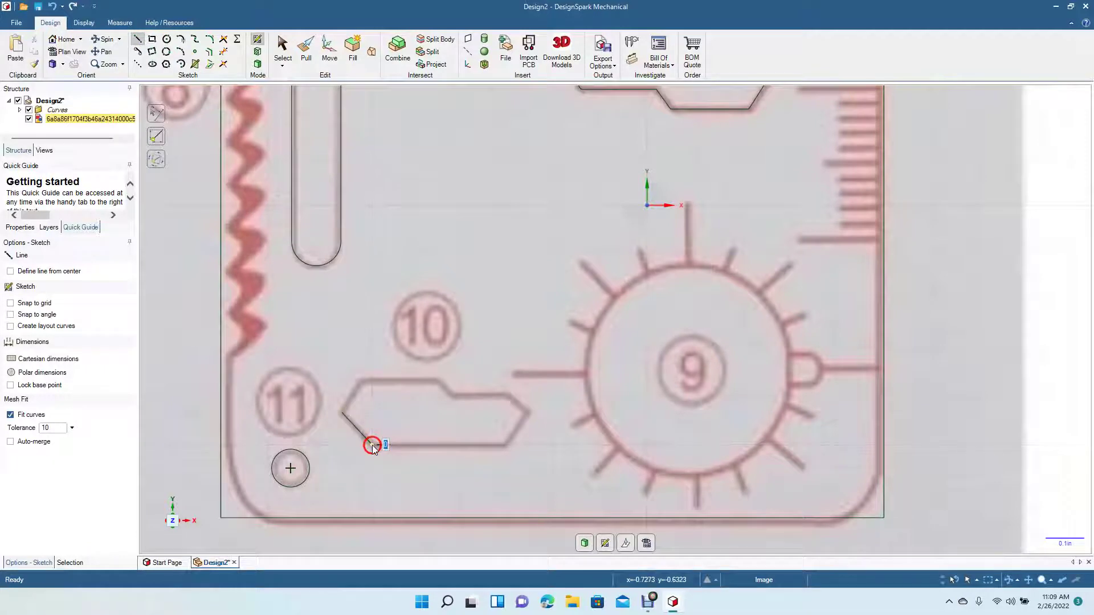
pyautogui.click(501, 445)
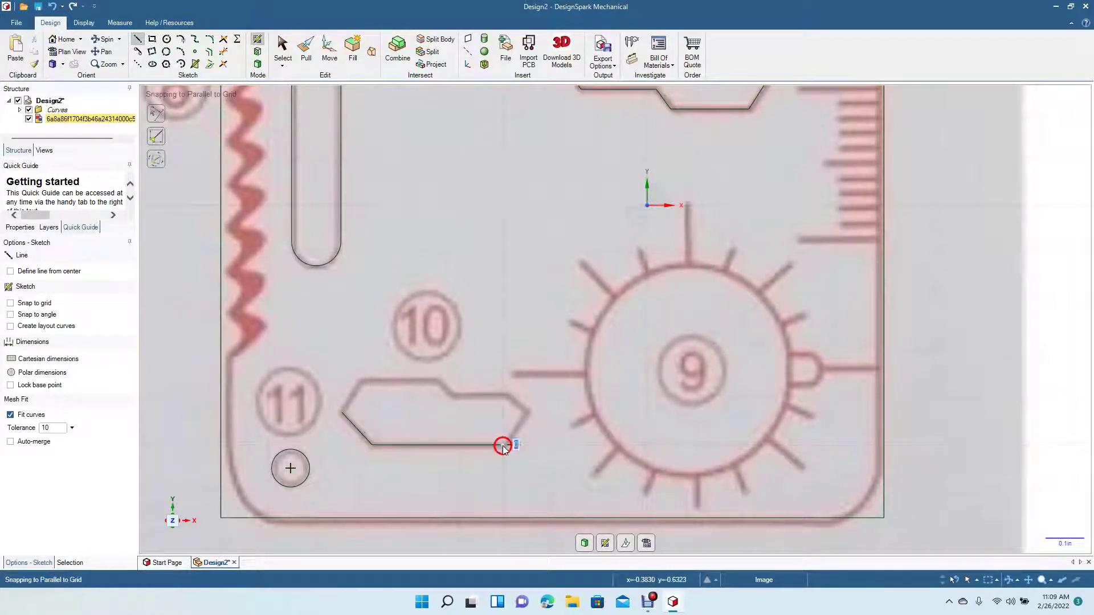
pyautogui.click(529, 413)
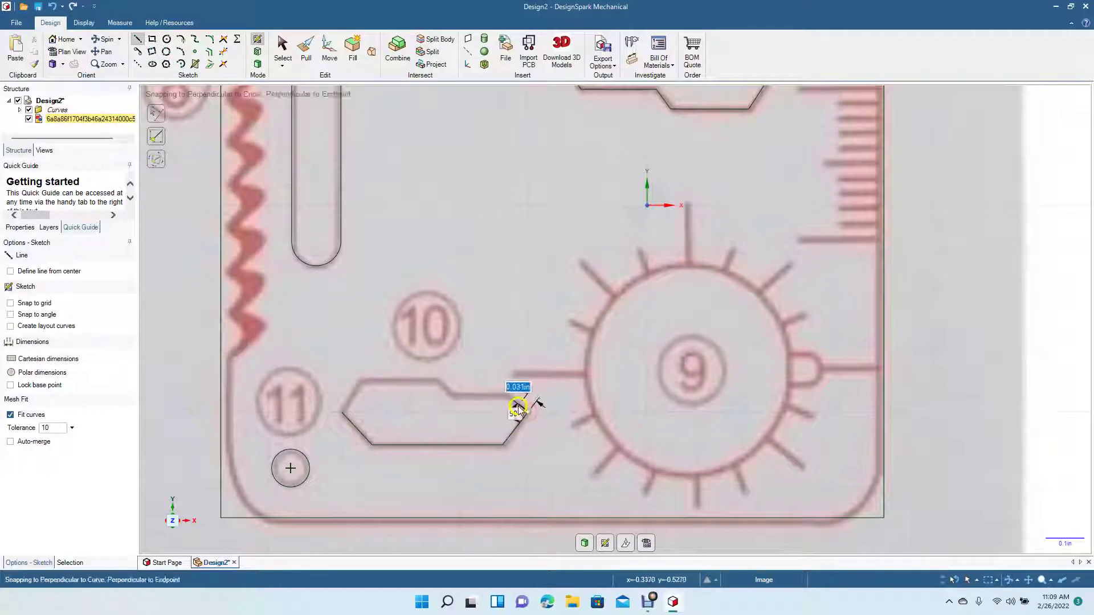
pyautogui.click(506, 396)
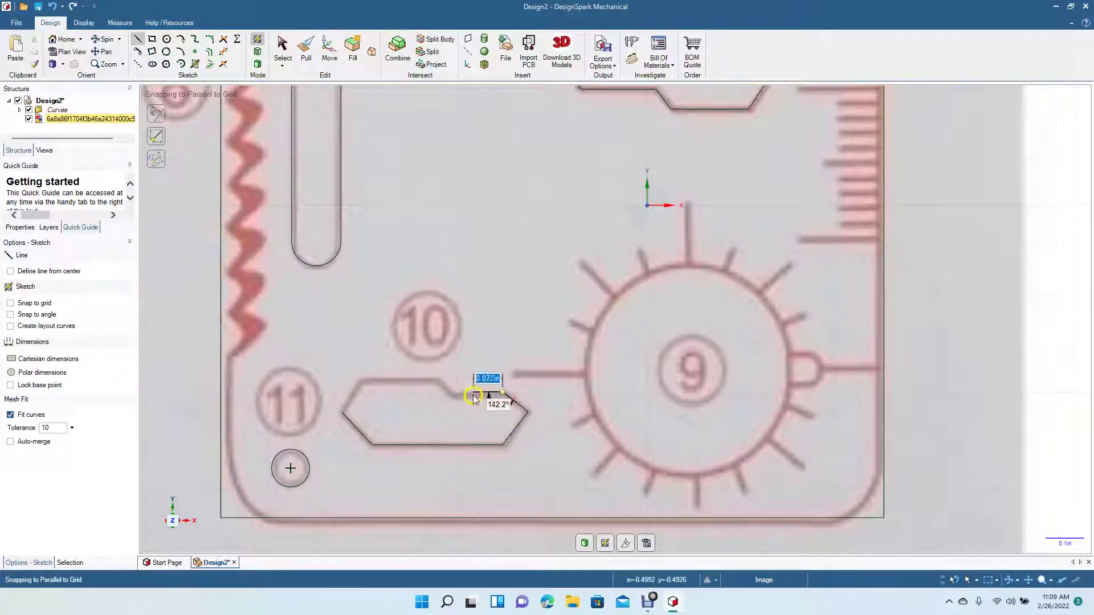
# Step: Close cutout 10 with its stepped top edge and an upper left slanted line about 0.10 in long
pyautogui.click(450, 398)
pyautogui.hotkey('ctrl', 'z')
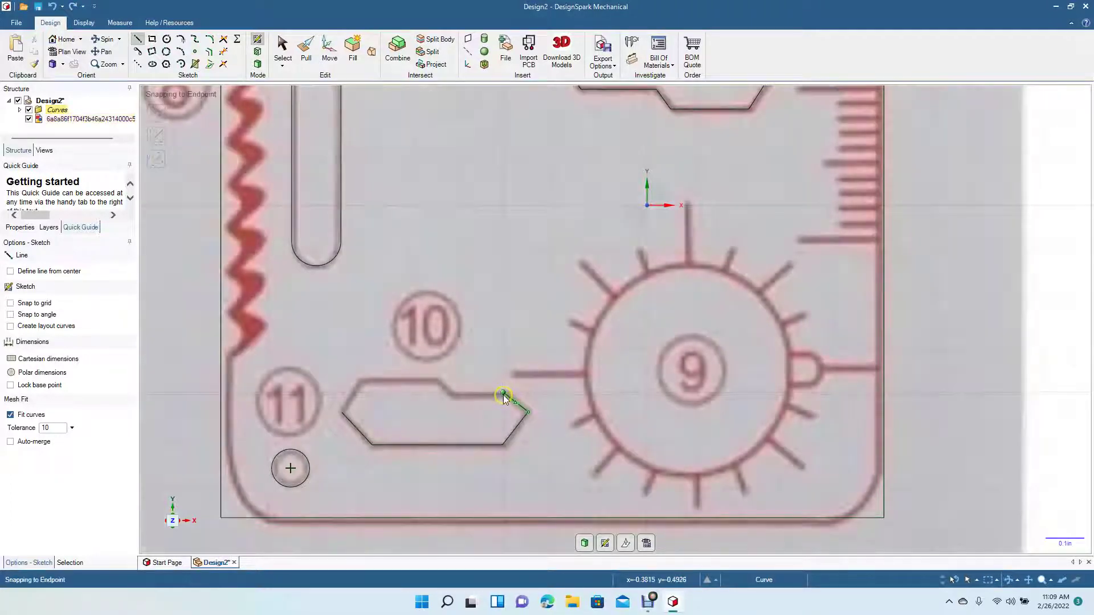
pyautogui.click(502, 392)
pyautogui.click(455, 393)
pyautogui.click(437, 380)
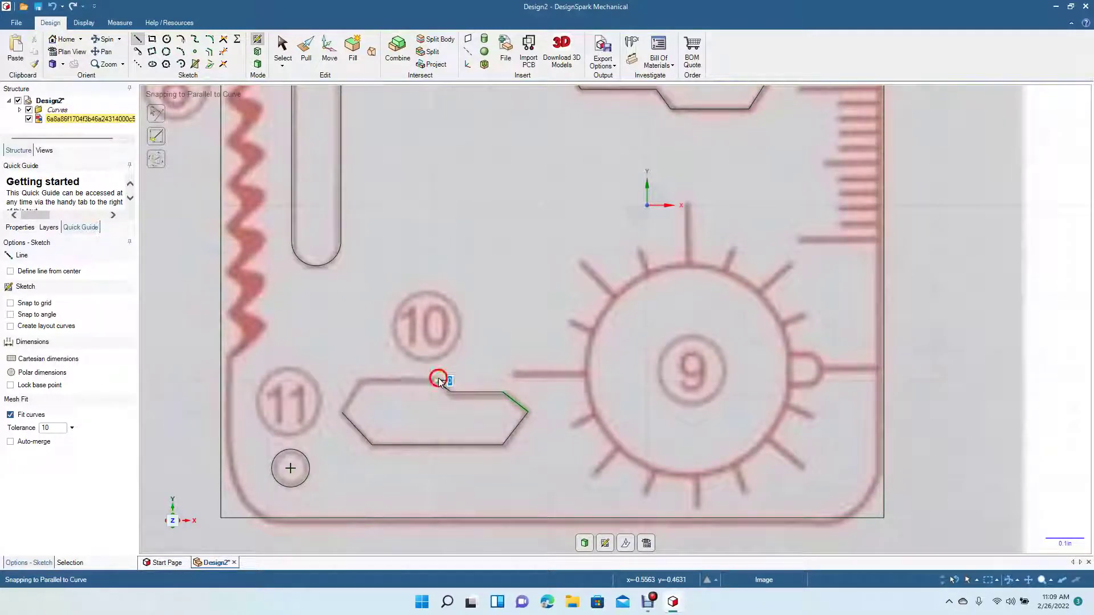
pyautogui.click(361, 380)
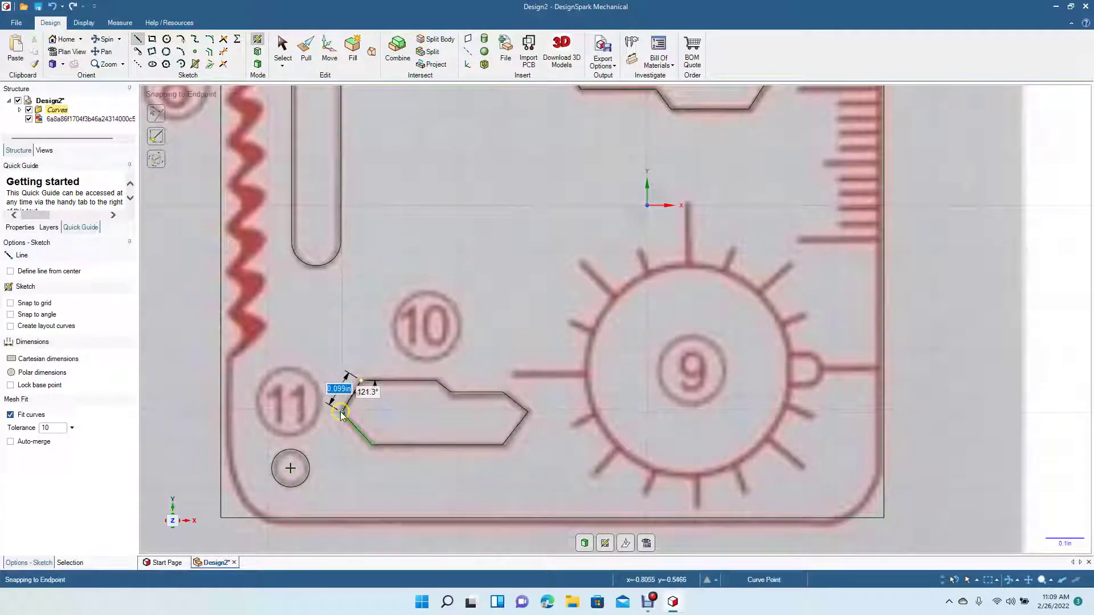
pyautogui.click(341, 412)
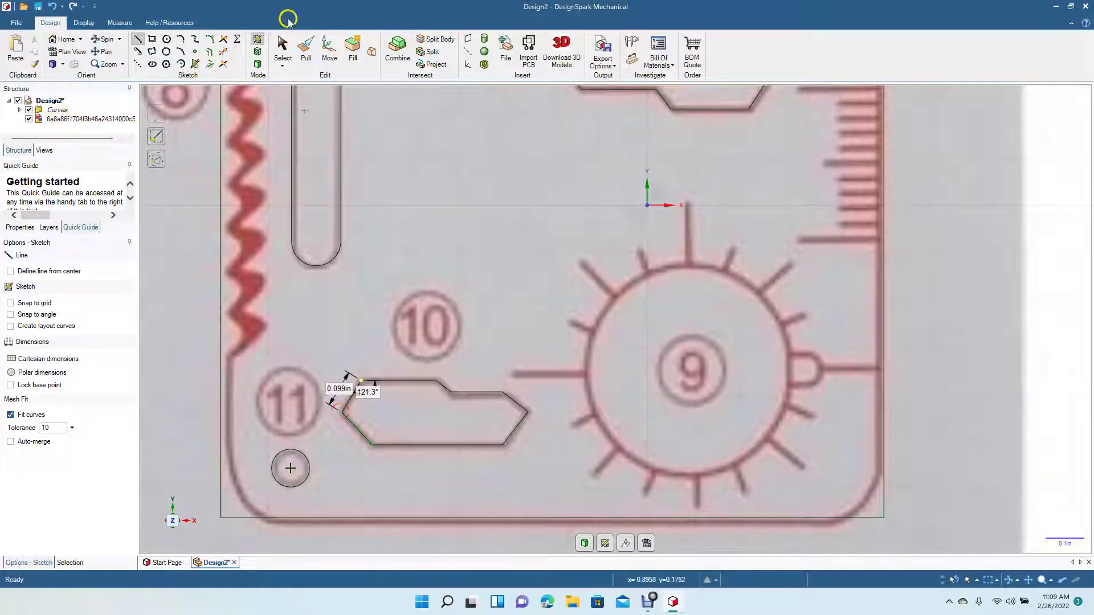
pyautogui.click(280, 41)
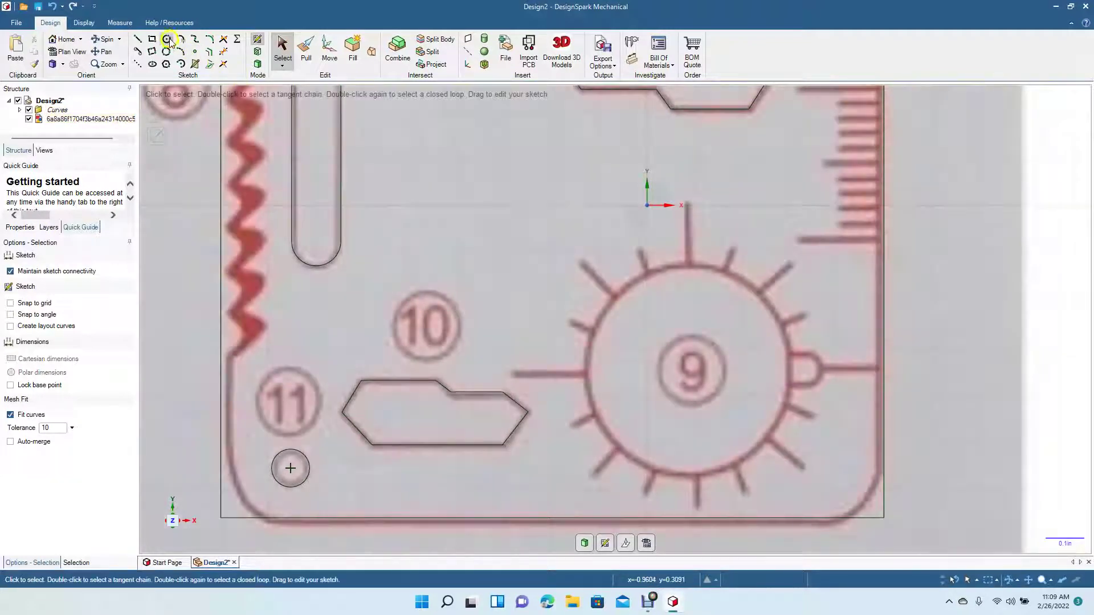
# Step: Draw a 0.56 in diameter circle centred on label 9 over the large round cutout
pyautogui.click(167, 39)
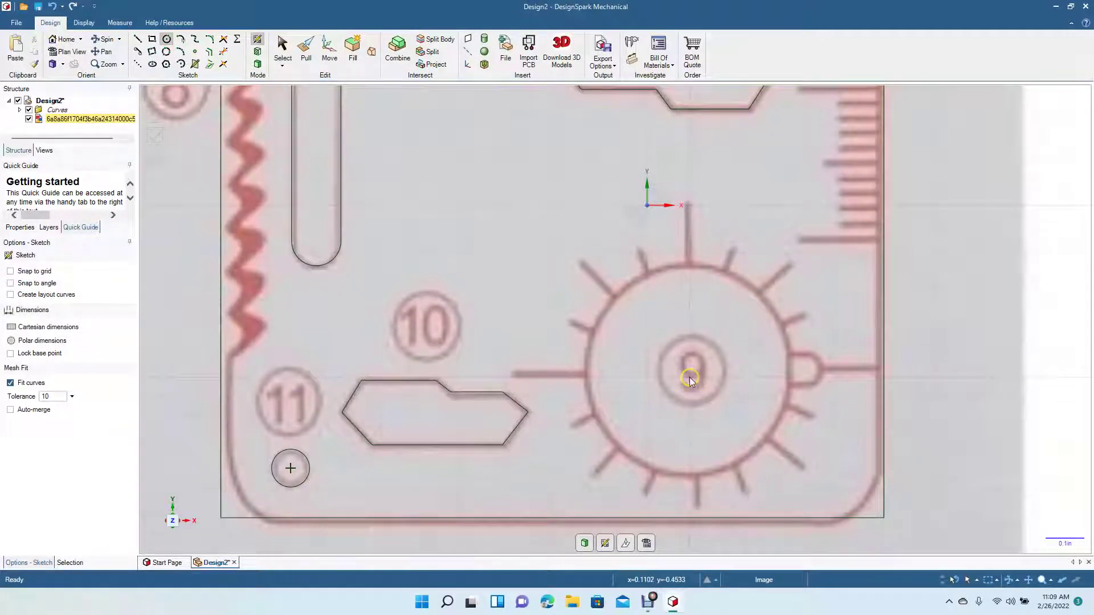
pyautogui.click(690, 377)
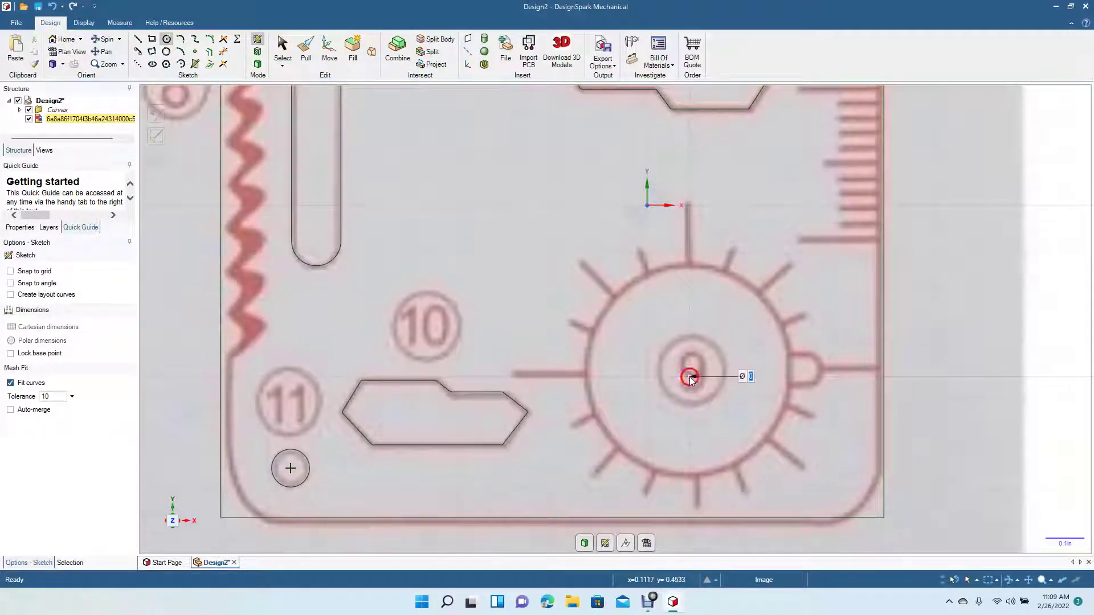
pyautogui.click(752, 291)
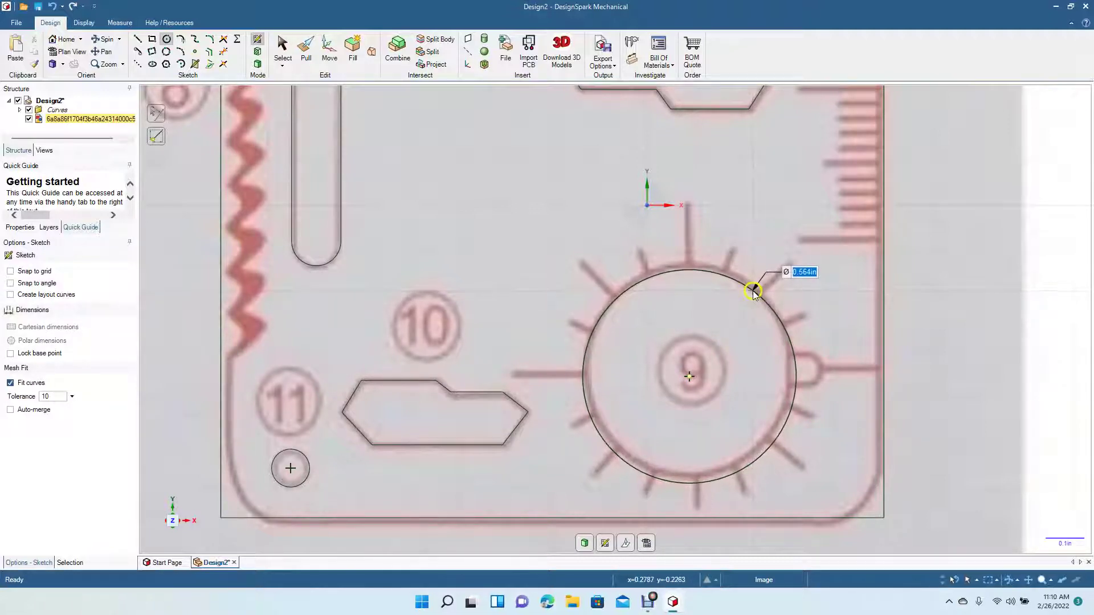
pyautogui.click(754, 292)
pyautogui.click(755, 294)
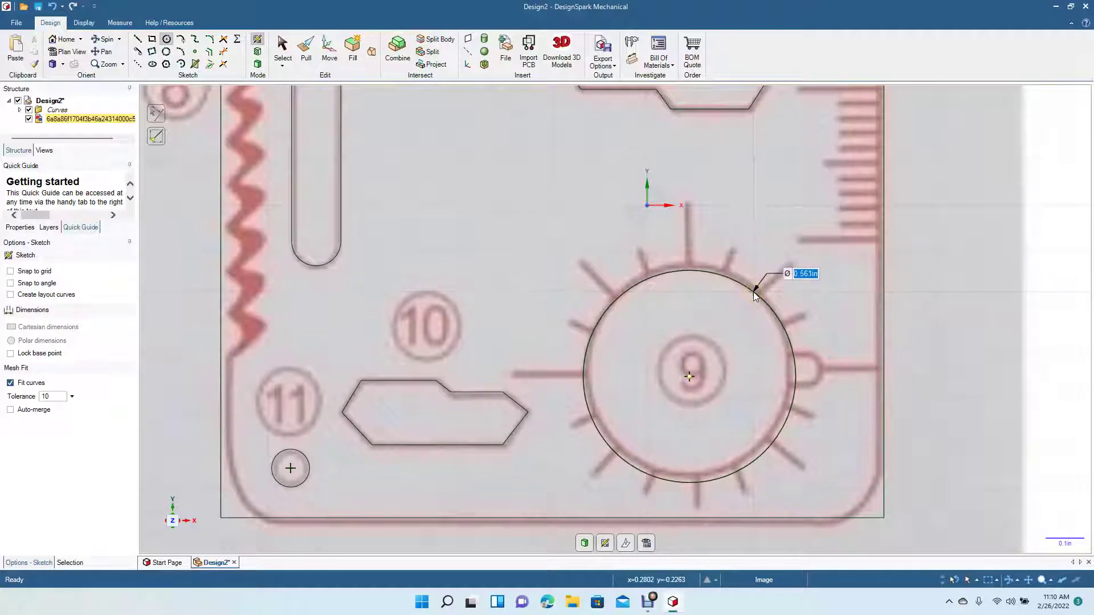
pyautogui.click(754, 292)
pyautogui.click(753, 290)
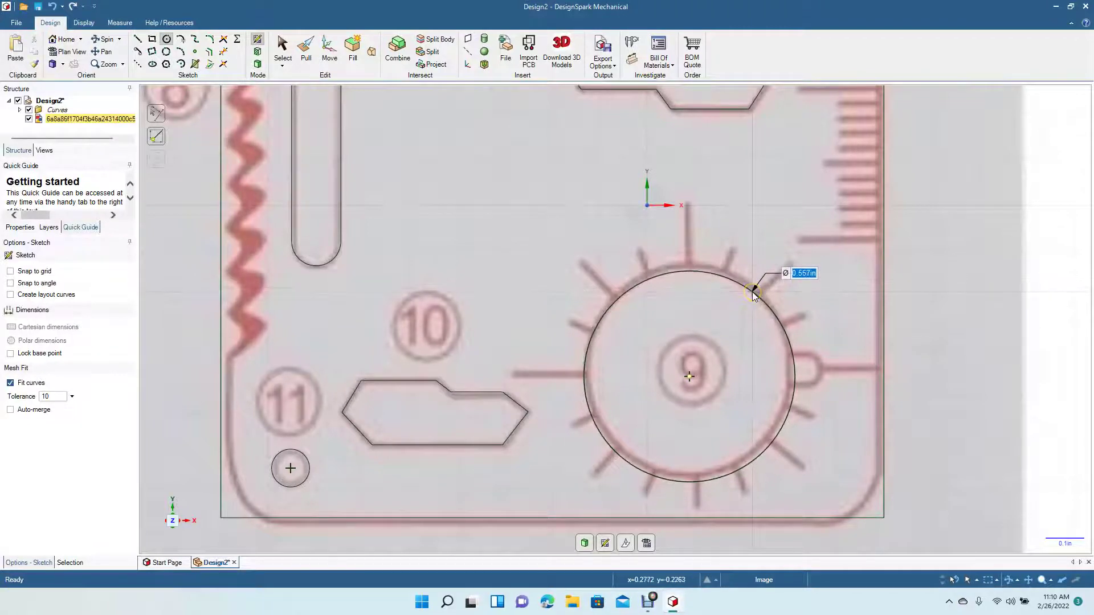
pyautogui.click(752, 292)
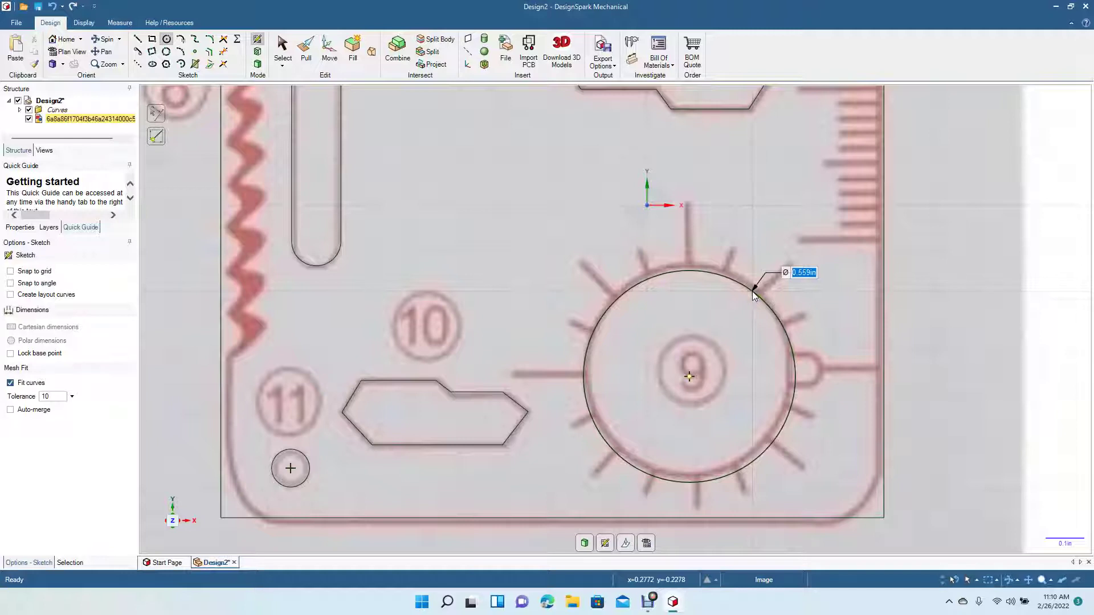
pyautogui.write('0.56')
pyautogui.press('Return')
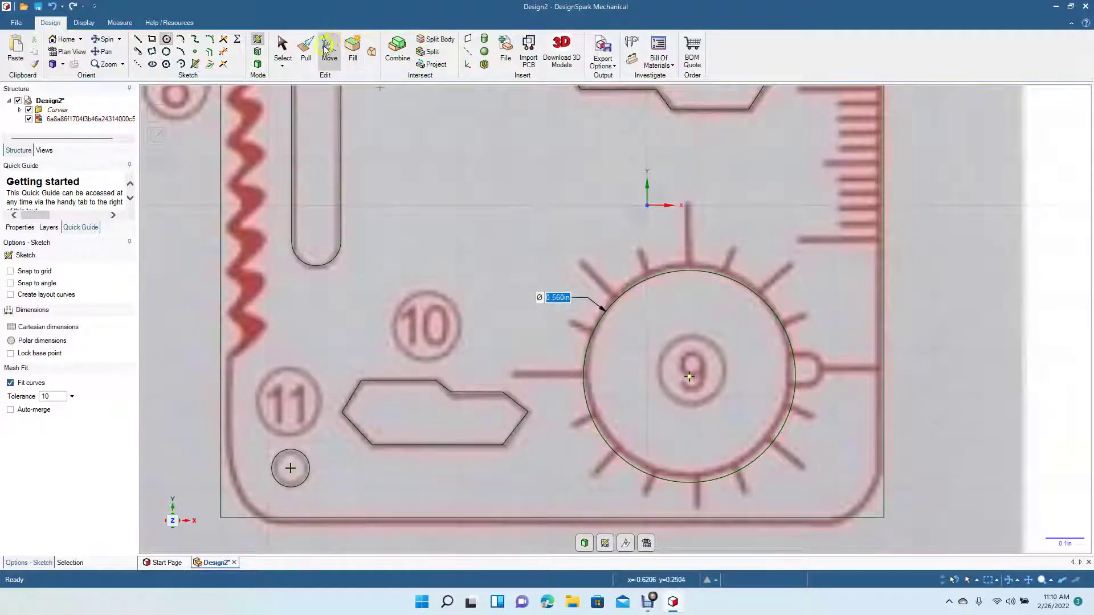
# Step: Move the large circle around label 9 upward by about 0.010 in to match the reference image
pyautogui.click(326, 50)
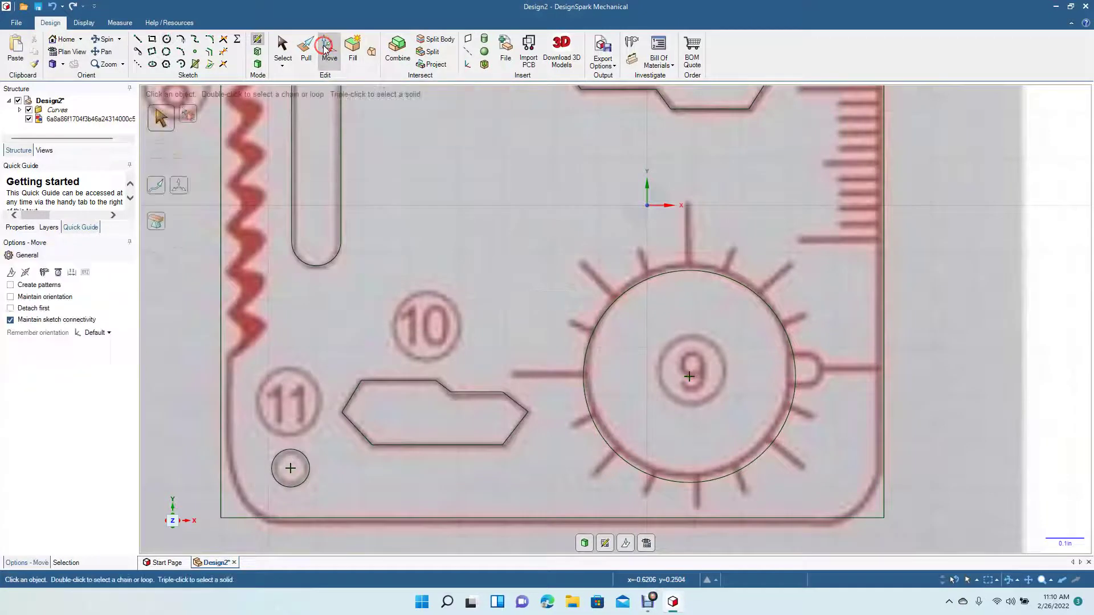
pyautogui.click(689, 269)
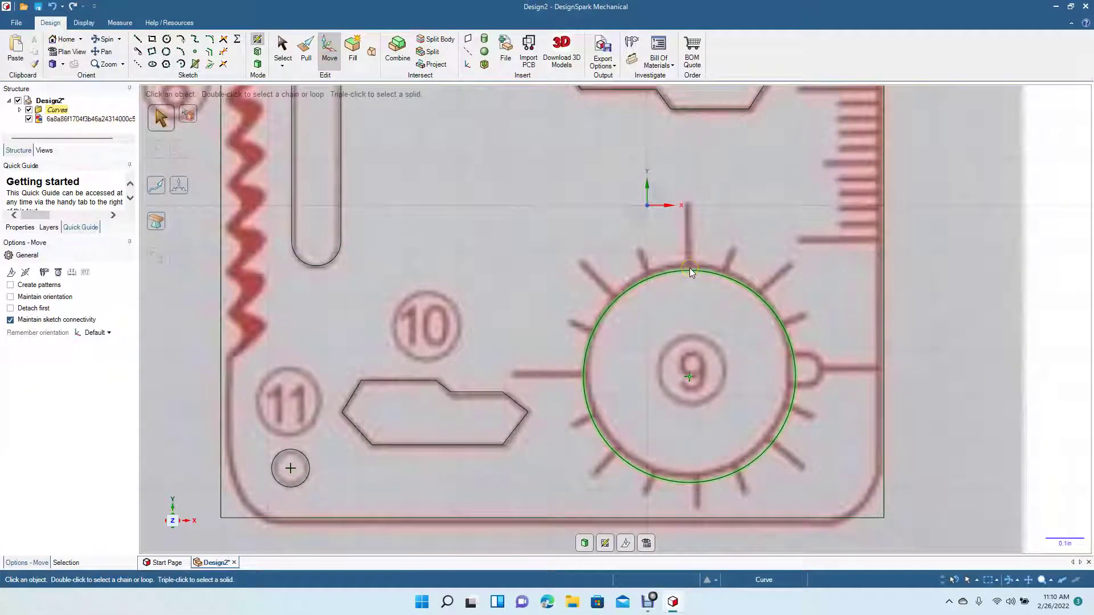
pyautogui.click(689, 269)
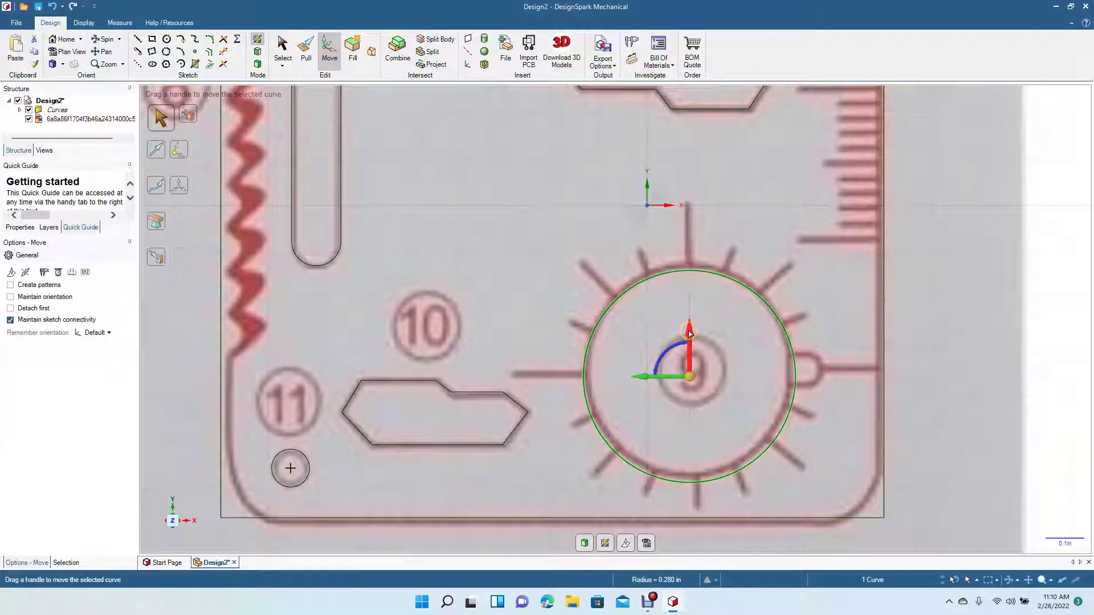
pyautogui.moveTo(690, 333); pyautogui.dragTo(687, 328)
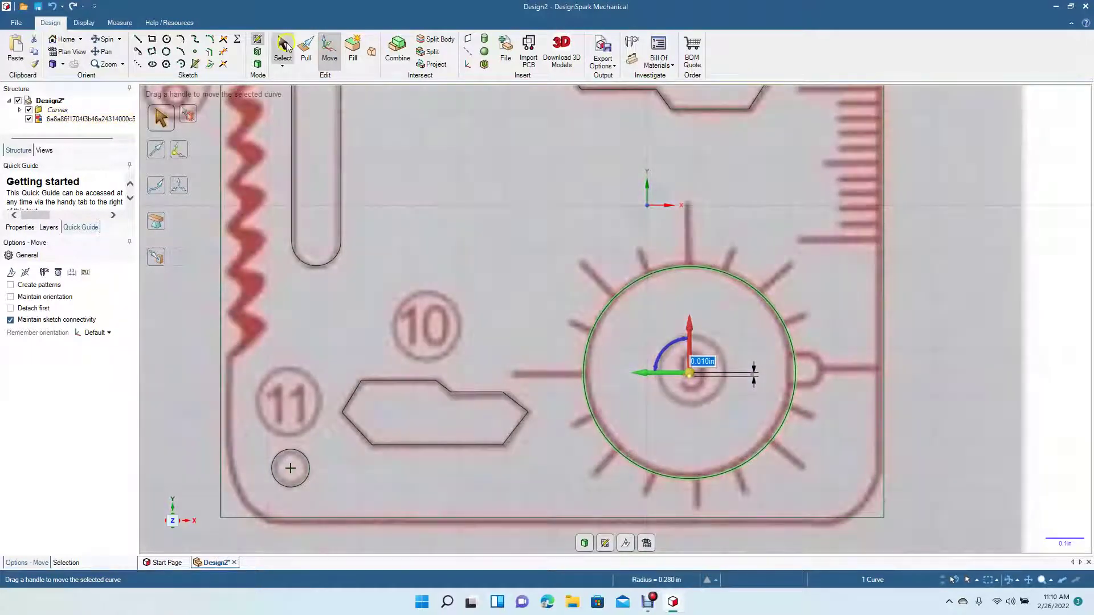
pyautogui.click(283, 46)
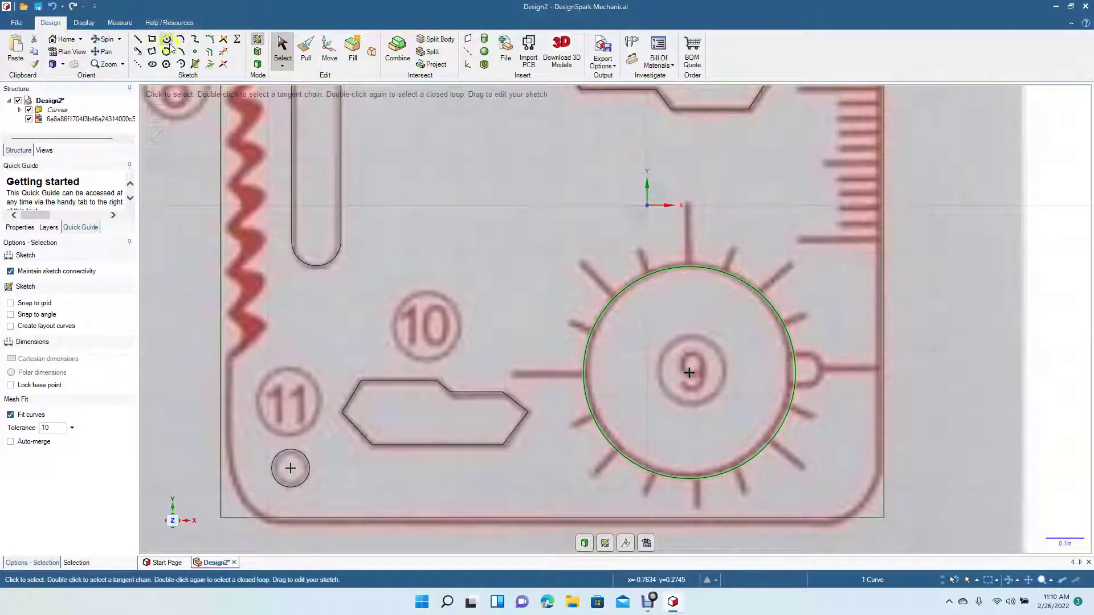
# Step: Draw a horizontal line through the centre of the large circle 9, from its right edge to its left edge
pyautogui.click(167, 40)
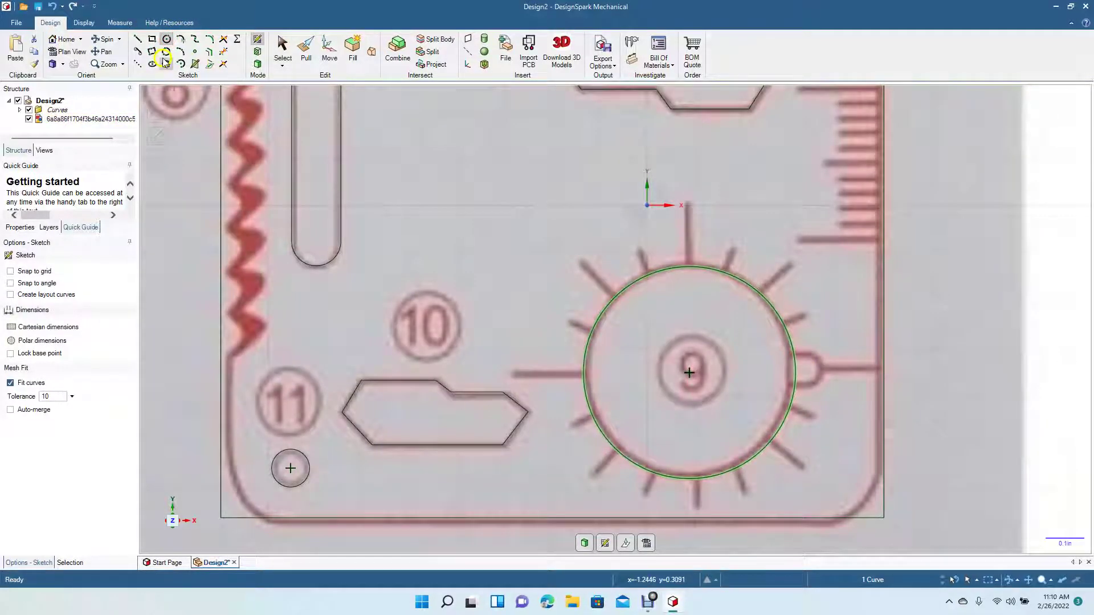
pyautogui.click(137, 39)
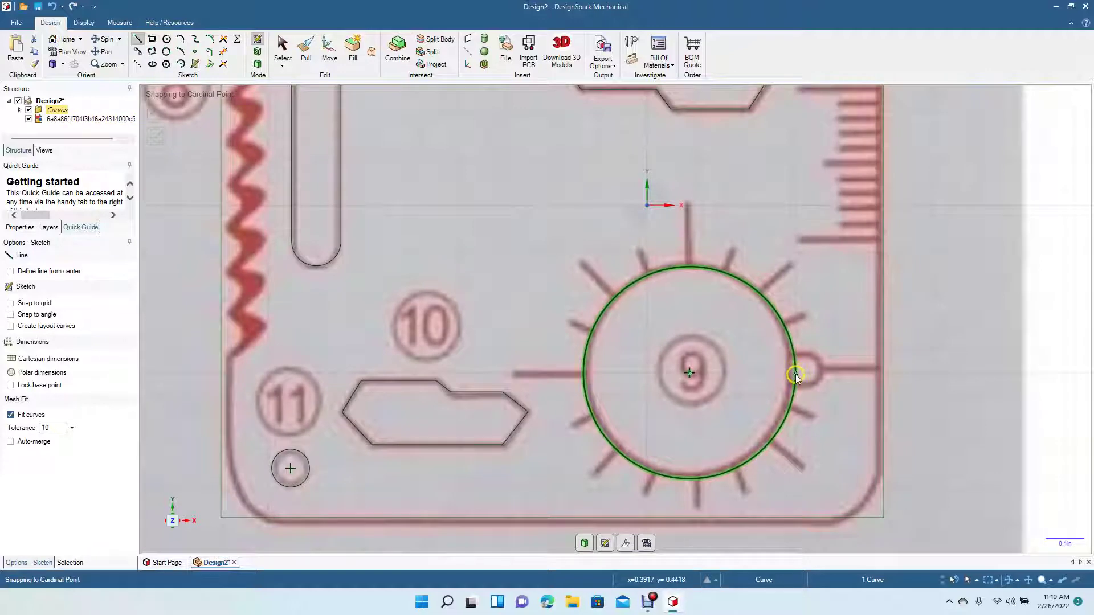
pyautogui.click(795, 374)
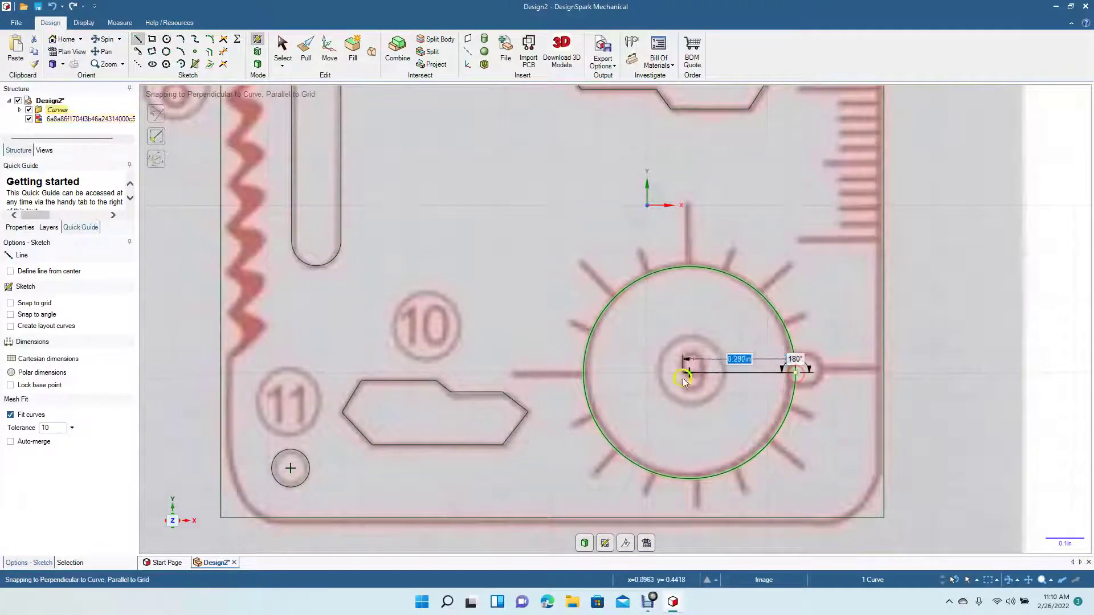
pyautogui.click(587, 374)
pyautogui.click(281, 49)
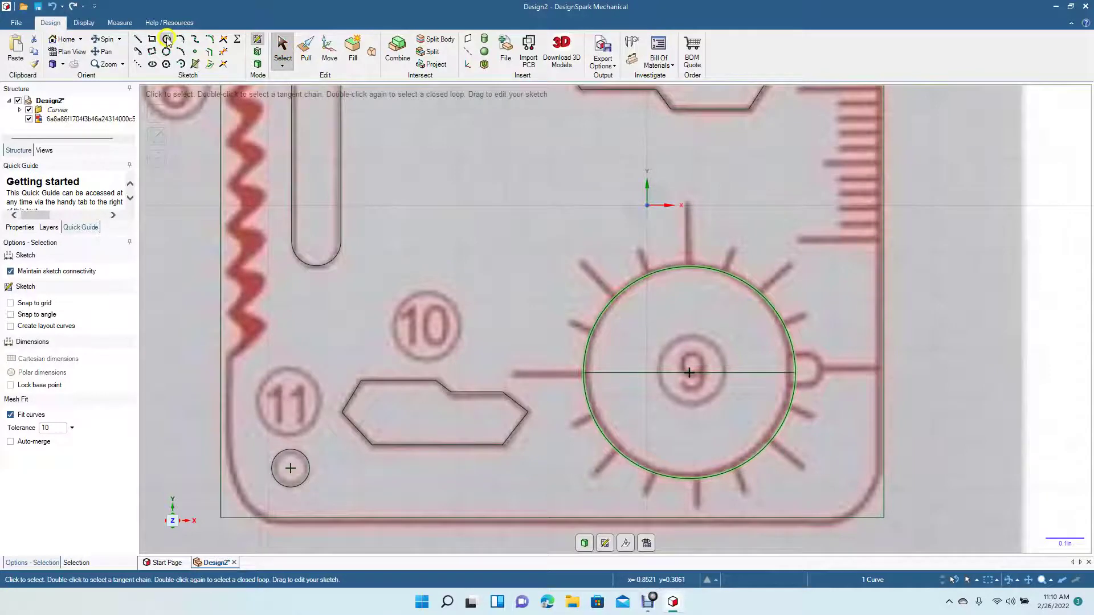
# Step: Draw a circle about 0.092 in in diameter over the small notch on the right side of large circle 9
pyautogui.click(166, 38)
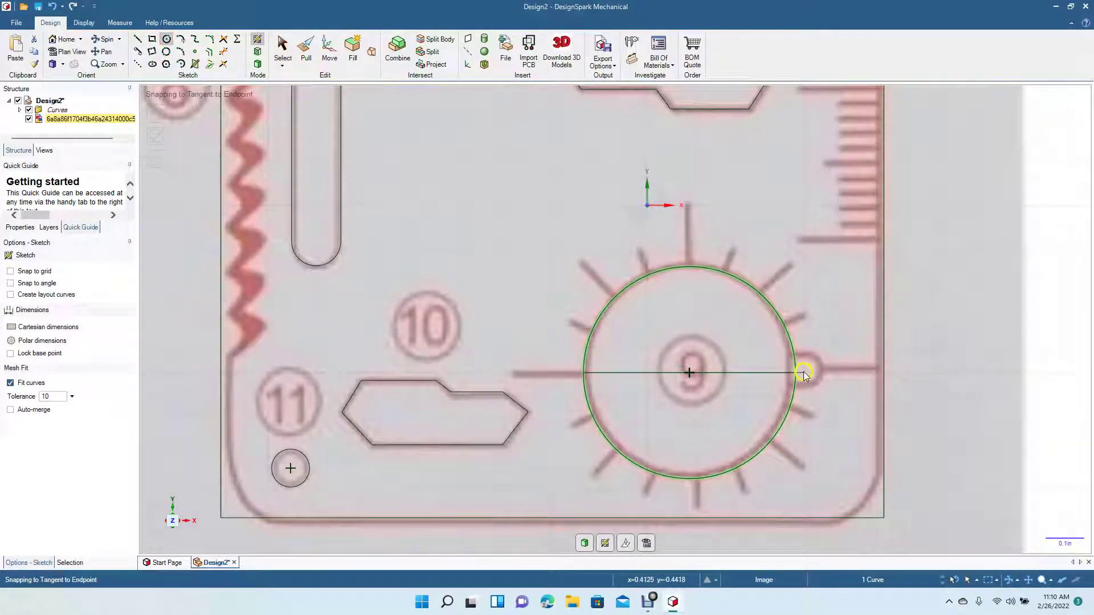
pyautogui.click(806, 373)
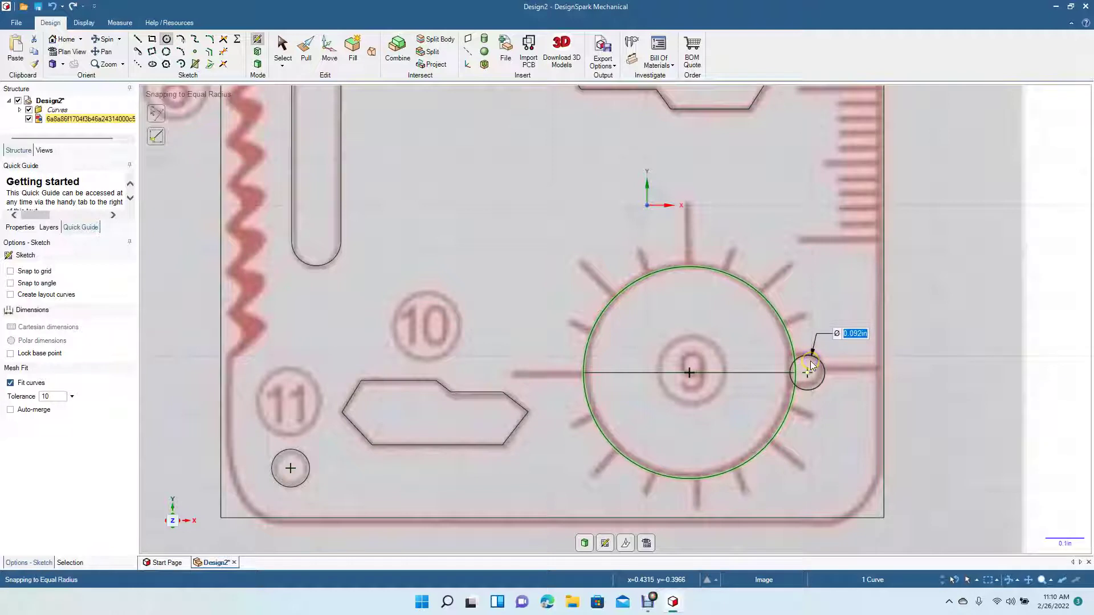
pyautogui.click(809, 366)
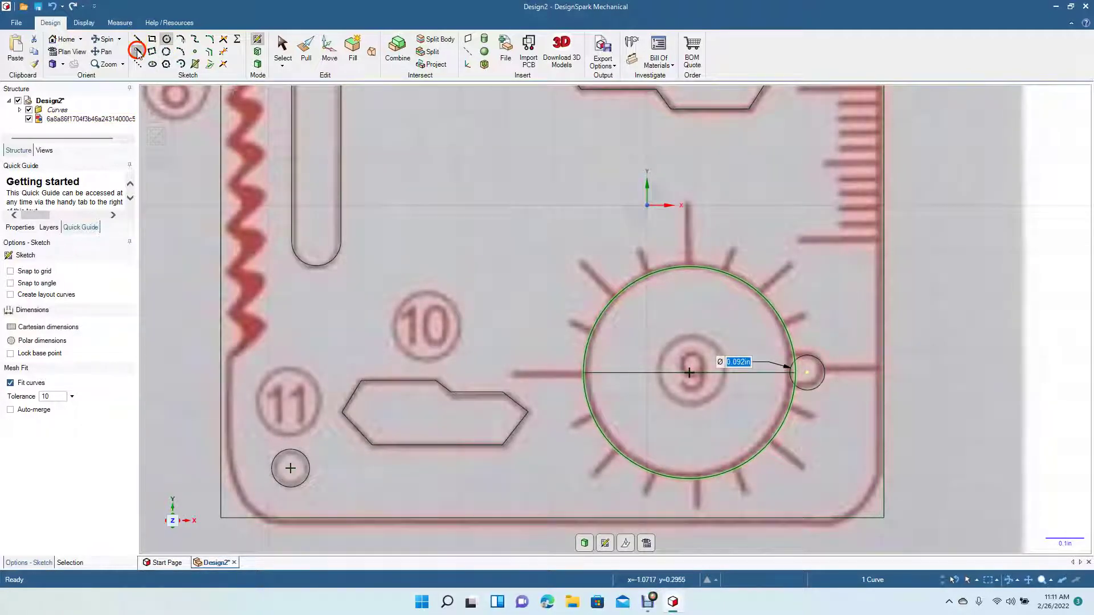
# Step: Draw horizontal tangent lines leftward from the small circle's top and bottom points into circle 9, about 0.060 in and 0.066 in long
pyautogui.click(137, 52)
pyautogui.scroll(4, 841, 380)
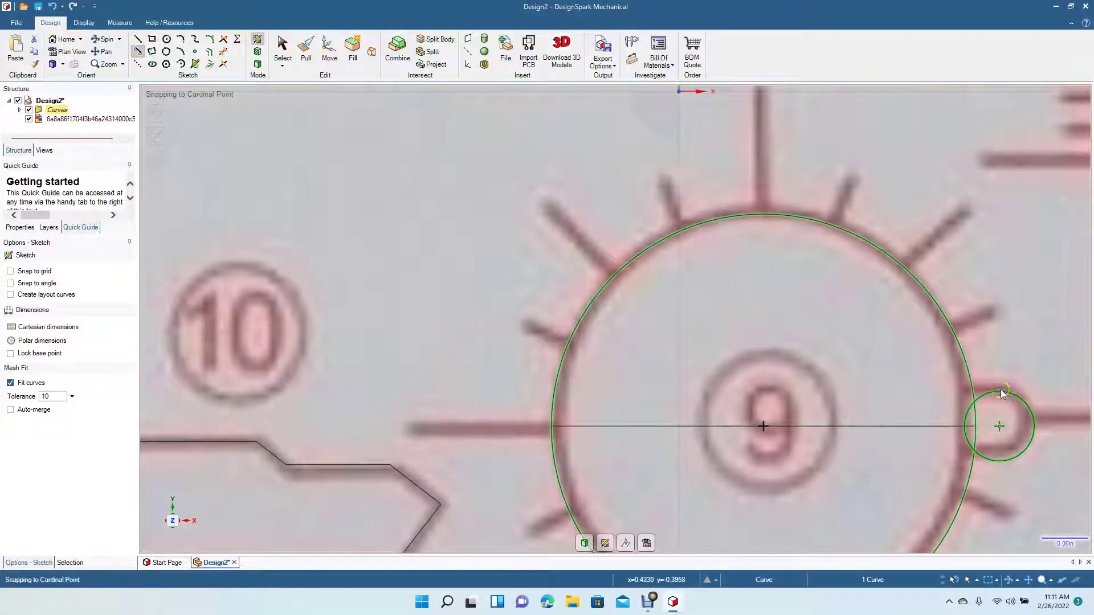
pyautogui.click(1001, 392)
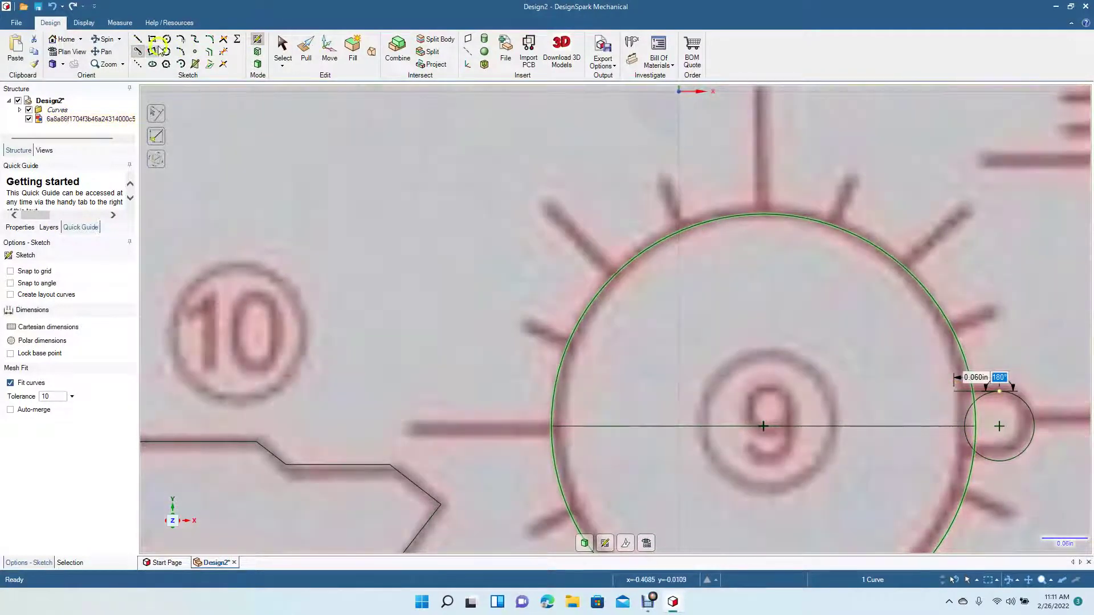
pyautogui.click(137, 52)
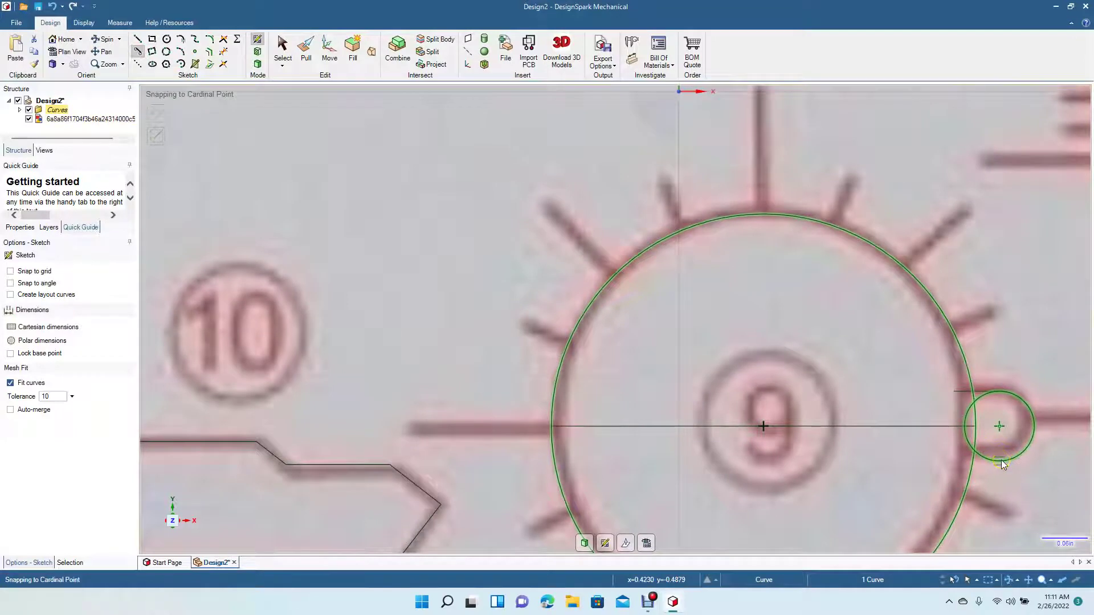
pyautogui.click(1001, 461)
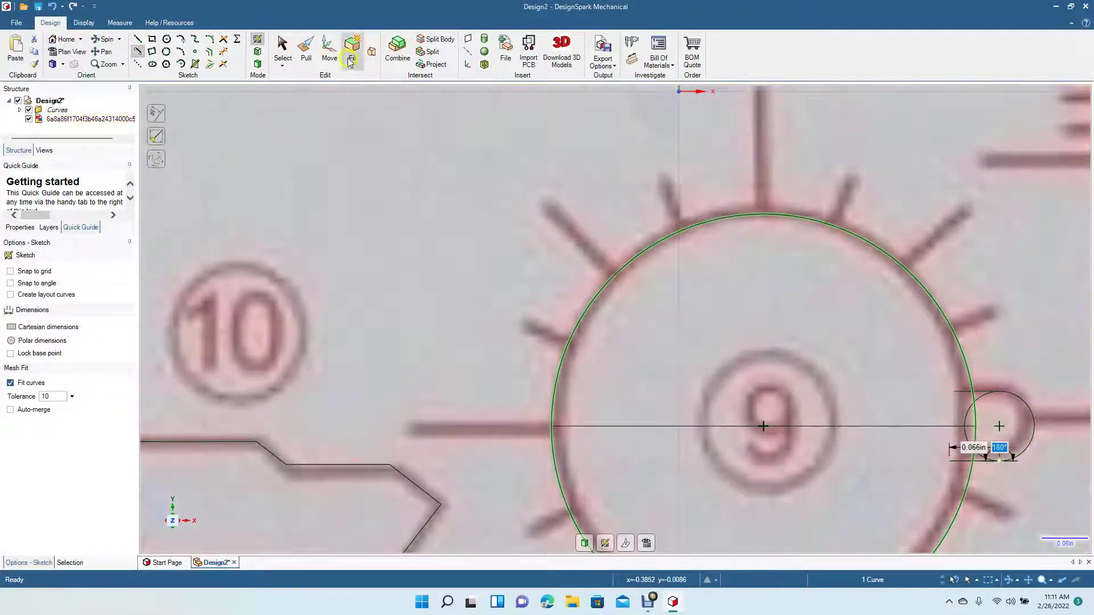
pyautogui.click(282, 47)
# Step: Trim the overlapping arcs, line ends and horizontal centre line so circle 9 and its rounded side notch form one outline
pyautogui.click(218, 54)
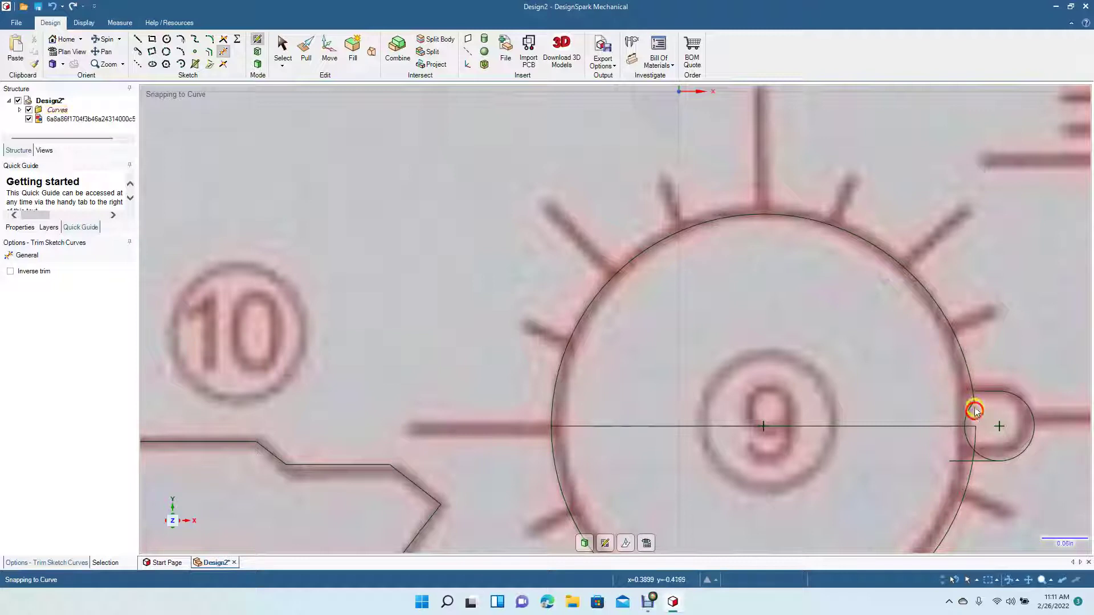
pyautogui.click(974, 400)
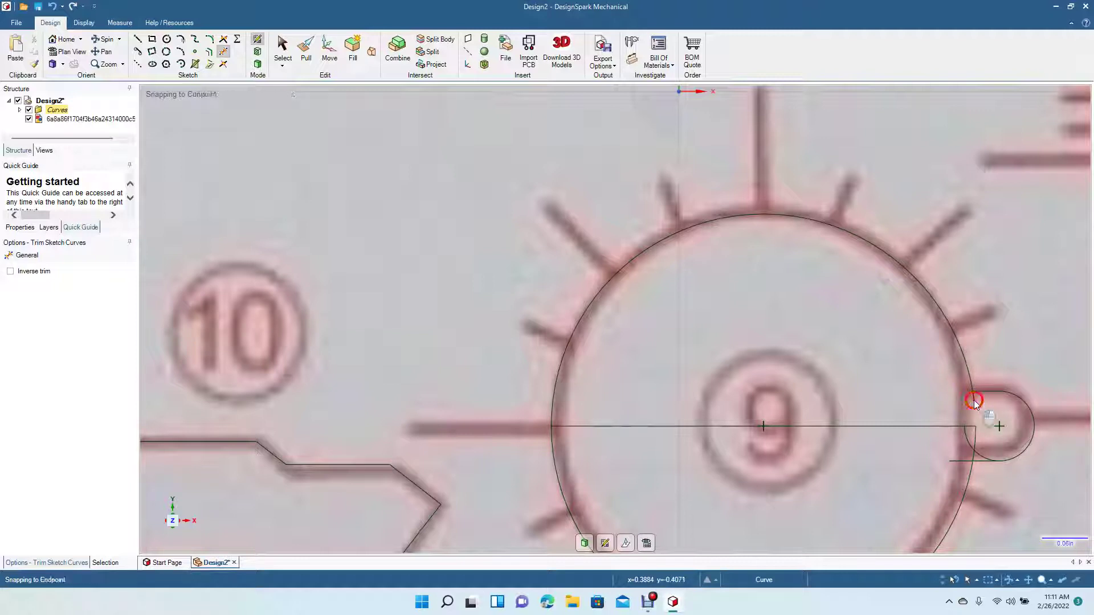
pyautogui.click(975, 436)
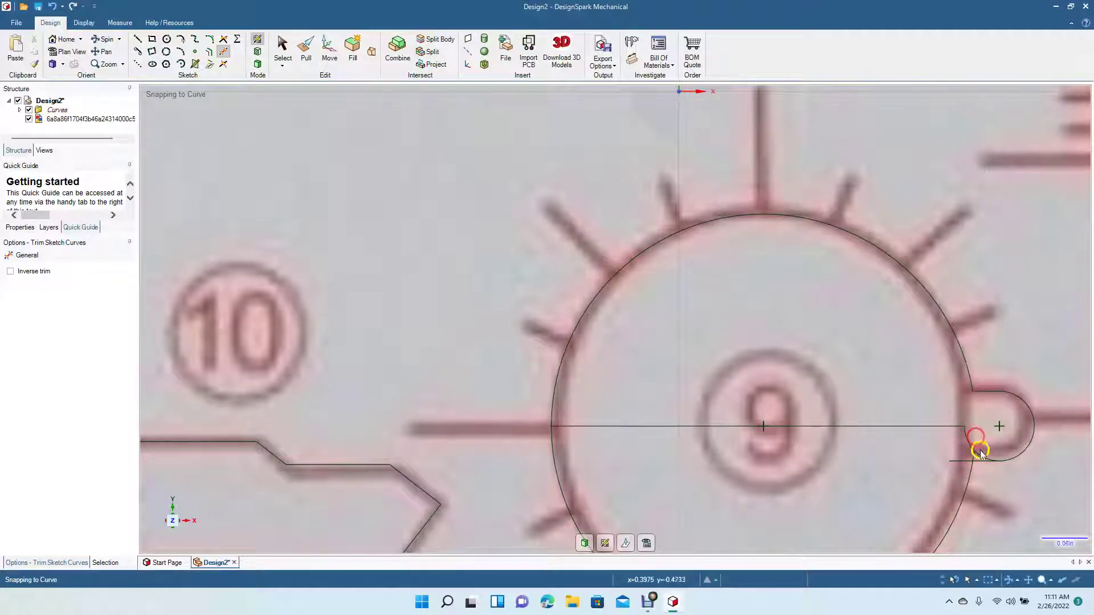
pyautogui.click(971, 447)
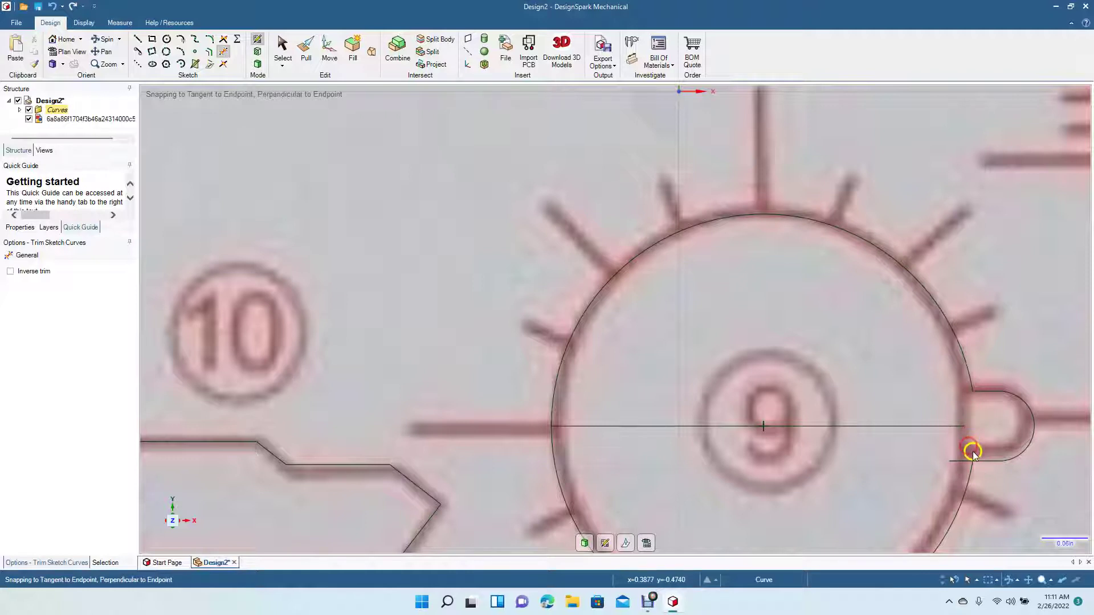
pyautogui.click(953, 461)
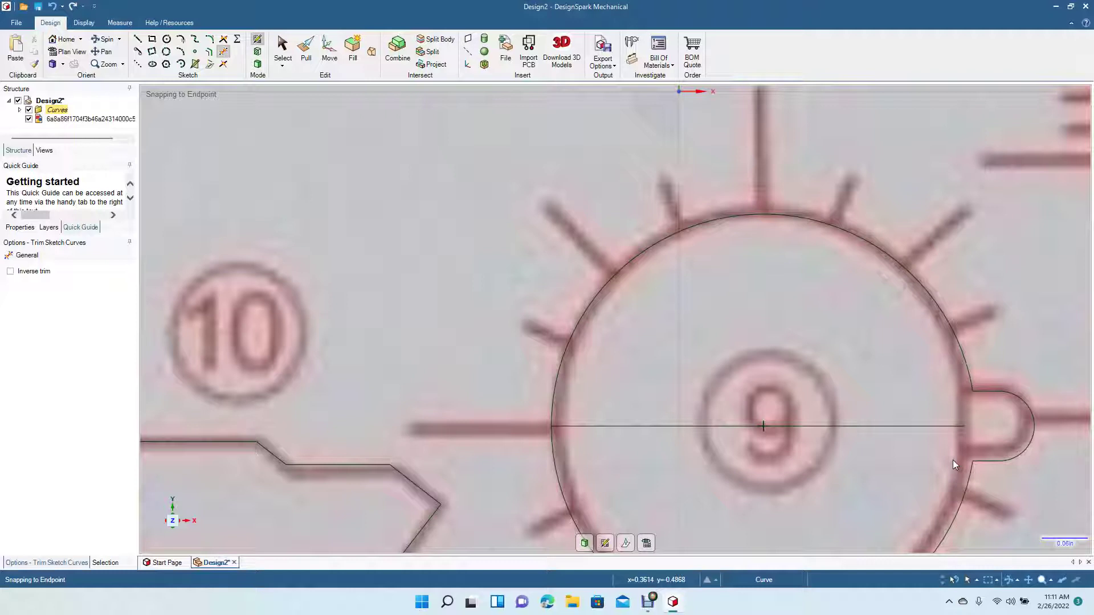
pyautogui.click(664, 427)
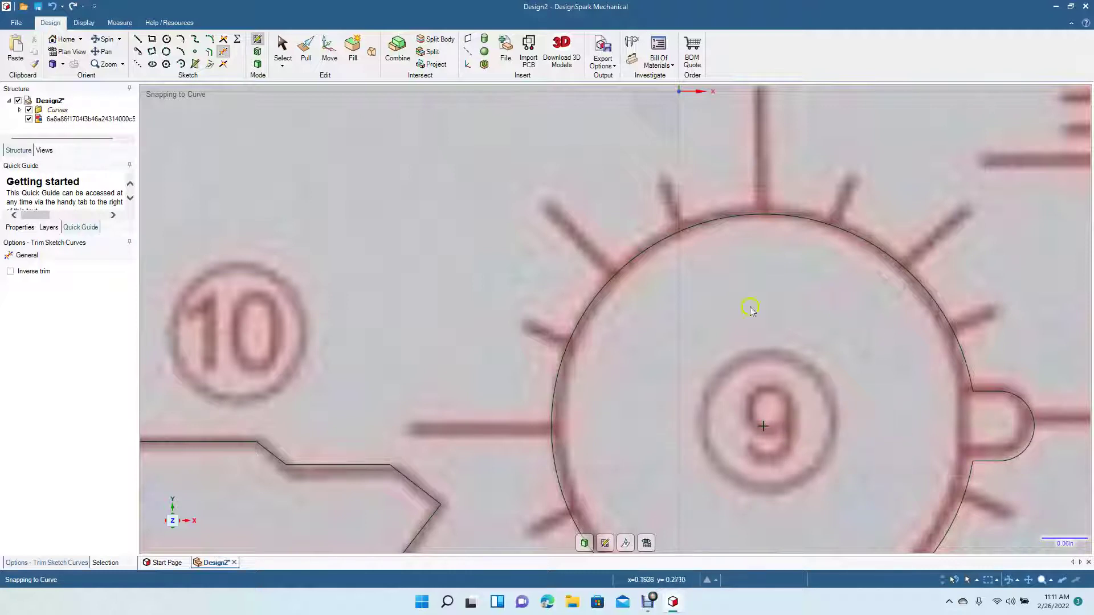
# Step: Examine the traced outline and cutouts from the card's bottom edge up to its top edge and back
pyautogui.scroll(-1, 661, 323)
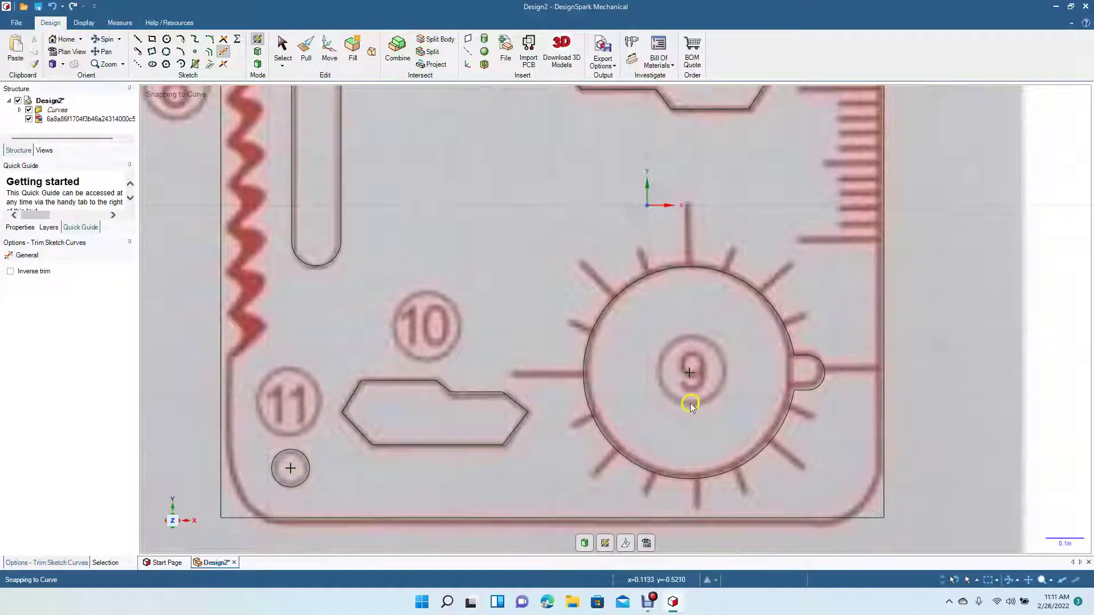
pyautogui.click(116, 53)
pyautogui.moveTo(524, 237)
pyautogui.mouseDown()
pyautogui.moveTo(545, 456)
pyautogui.moveTo(520, 528)
pyautogui.mouseUp()
pyautogui.moveTo(519, 189); pyautogui.dragTo(549, 443)
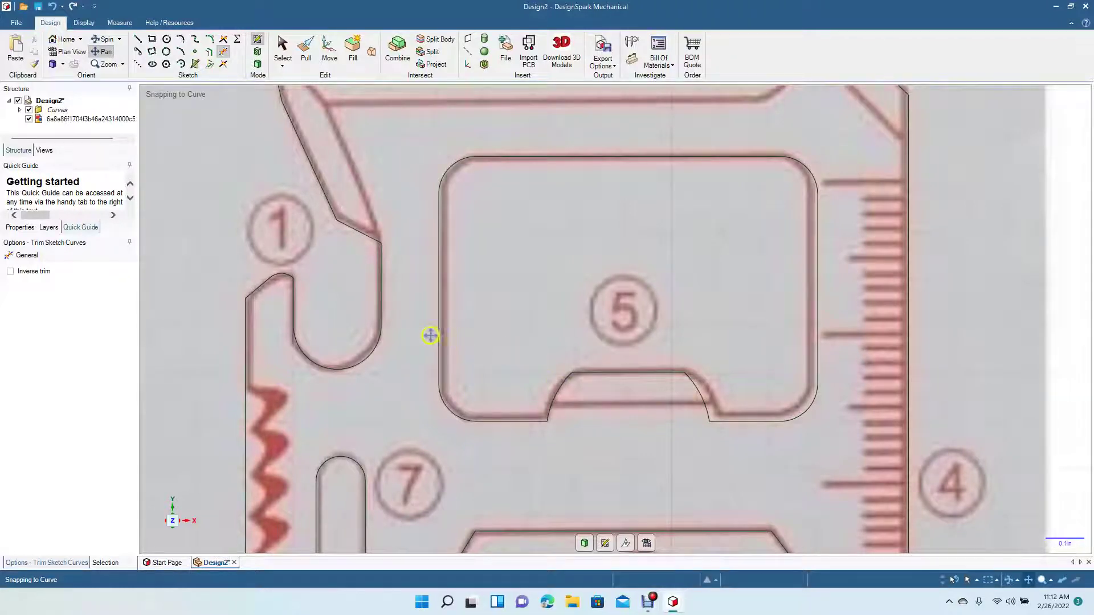
pyautogui.moveTo(422, 334); pyautogui.dragTo(416, 470)
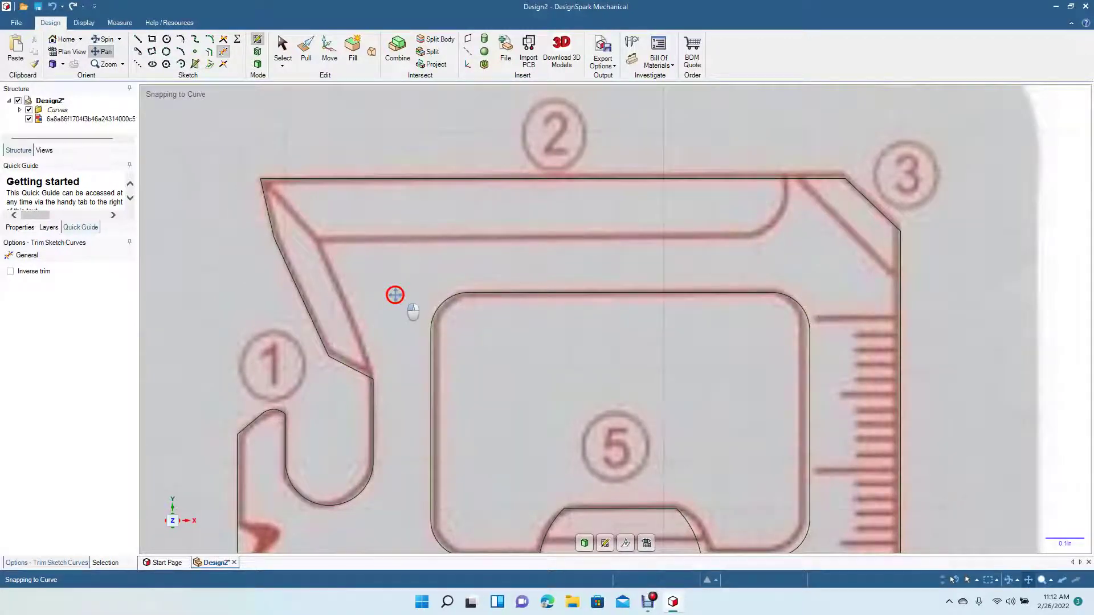
pyautogui.moveTo(395, 294); pyautogui.dragTo(354, 125)
pyautogui.moveTo(433, 481); pyautogui.dragTo(437, 178)
pyautogui.moveTo(439, 216)
pyautogui.mouseDown()
pyautogui.moveTo(439, 118)
pyautogui.moveTo(447, 137)
pyautogui.moveTo(467, 136)
pyautogui.mouseUp()
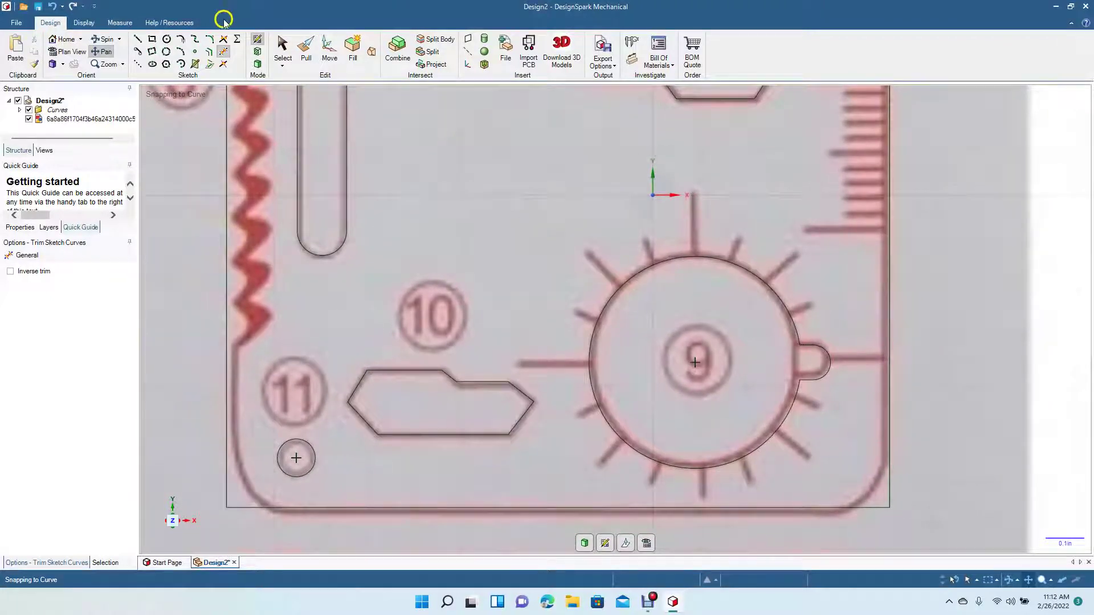
# Step: Round the card outline's bottom right and bottom left corners with a 0.100 in radius
pyautogui.click(209, 39)
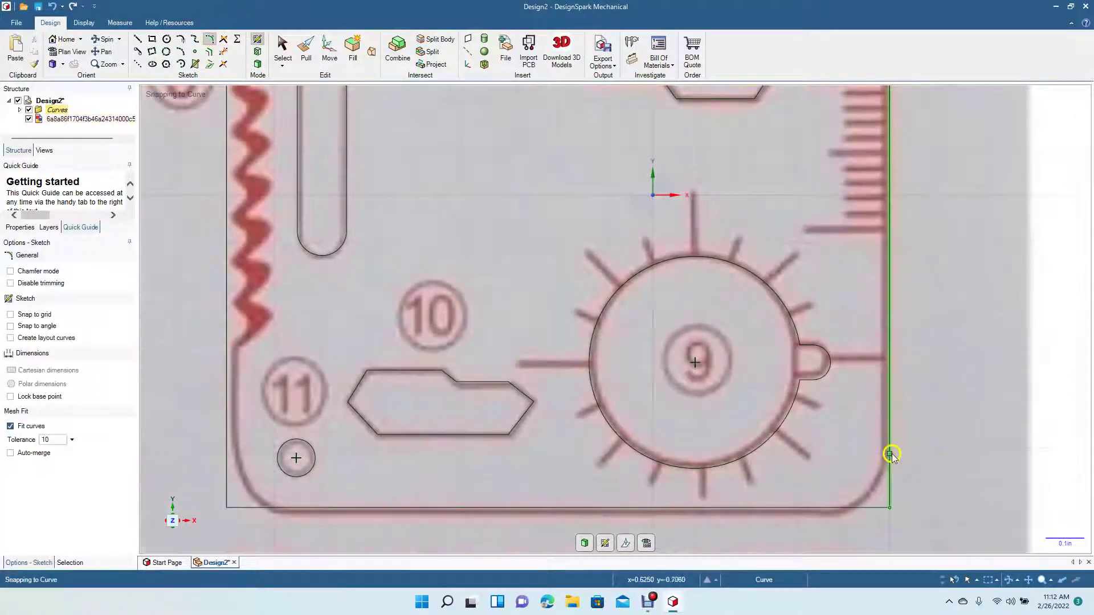
pyautogui.click(889, 461)
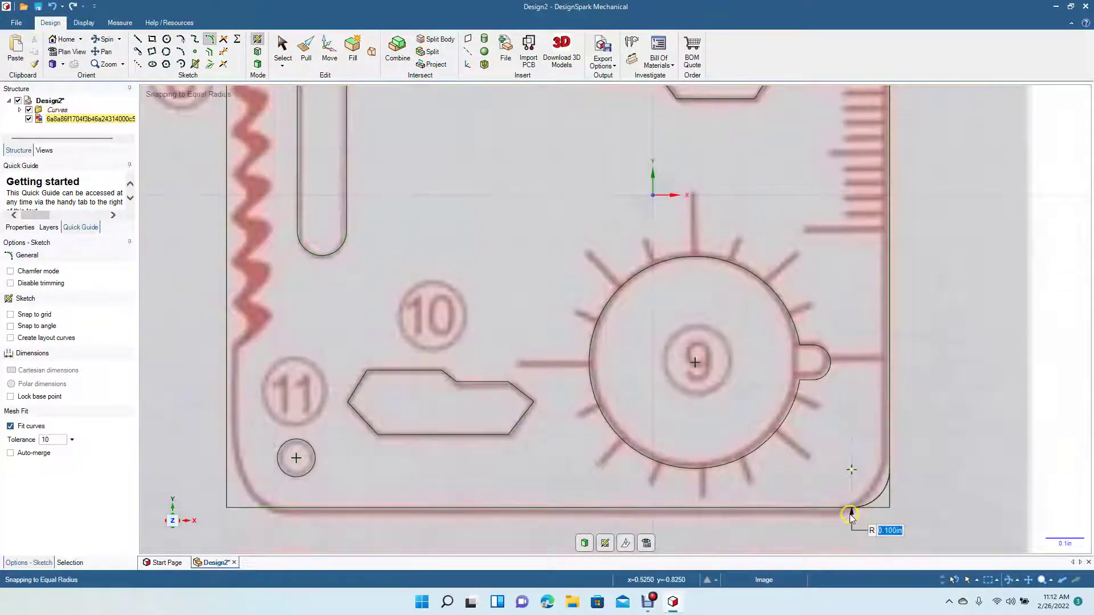
pyautogui.click(852, 517)
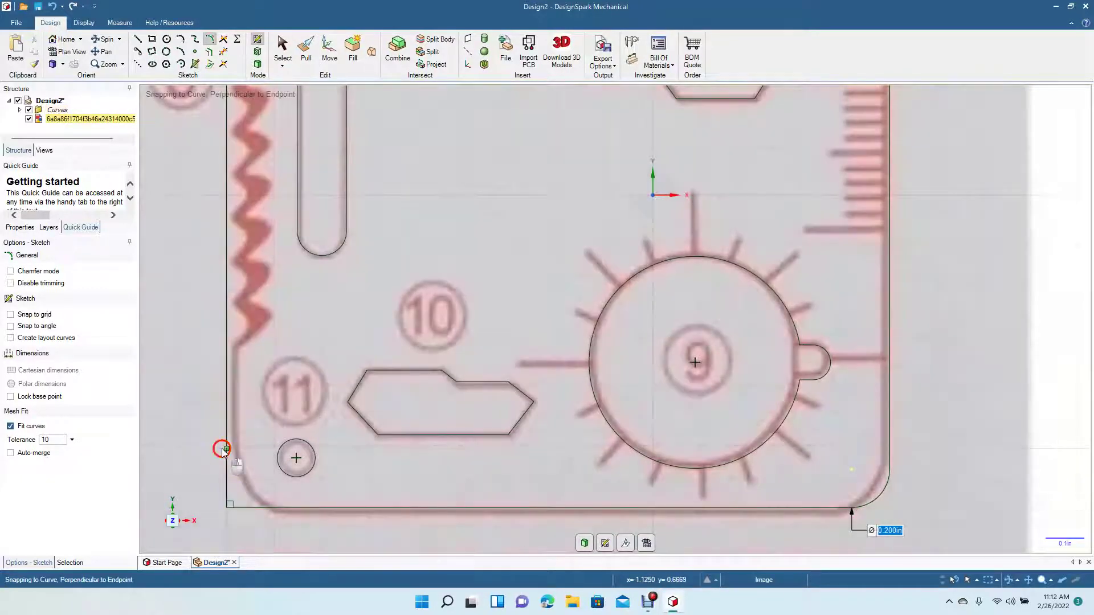
pyautogui.click(222, 450)
pyautogui.click(264, 511)
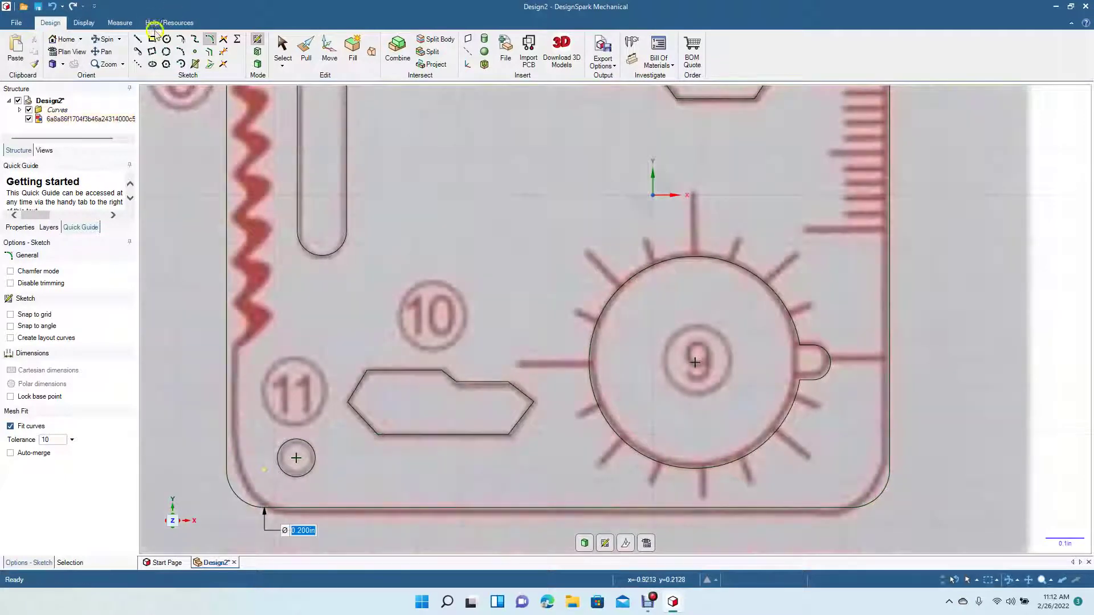
# Step: Offset the right and left side arcs of cutout 5's bottom notch outward by 0.020 in each
pyautogui.click(107, 52)
pyautogui.moveTo(319, 216)
pyautogui.mouseDown()
pyautogui.moveTo(395, 386)
pyautogui.moveTo(420, 496)
pyautogui.mouseUp()
pyautogui.moveTo(505, 386)
pyautogui.mouseDown()
pyautogui.moveTo(479, 488)
pyautogui.moveTo(471, 496)
pyautogui.moveTo(452, 481)
pyautogui.moveTo(405, 547)
pyautogui.mouseUp()
pyautogui.moveTo(520, 447)
pyautogui.mouseDown()
pyautogui.moveTo(481, 588)
pyautogui.moveTo(423, 608)
pyautogui.moveTo(447, 598)
pyautogui.moveTo(476, 559)
pyautogui.moveTo(478, 525)
pyautogui.moveTo(435, 513)
pyautogui.mouseUp()
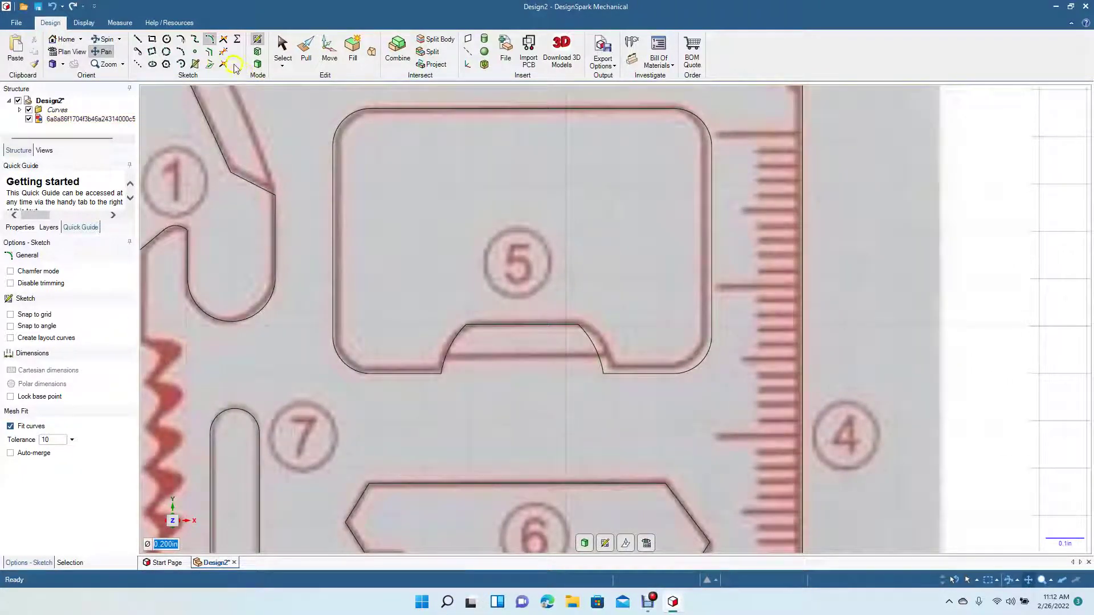
pyautogui.click(213, 52)
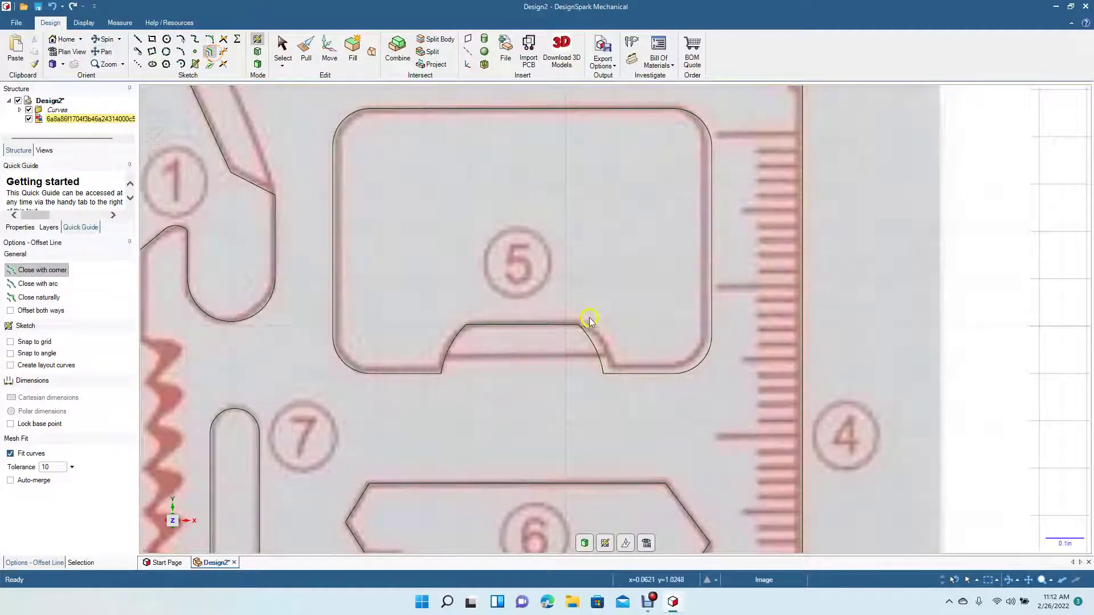
pyautogui.click(601, 362)
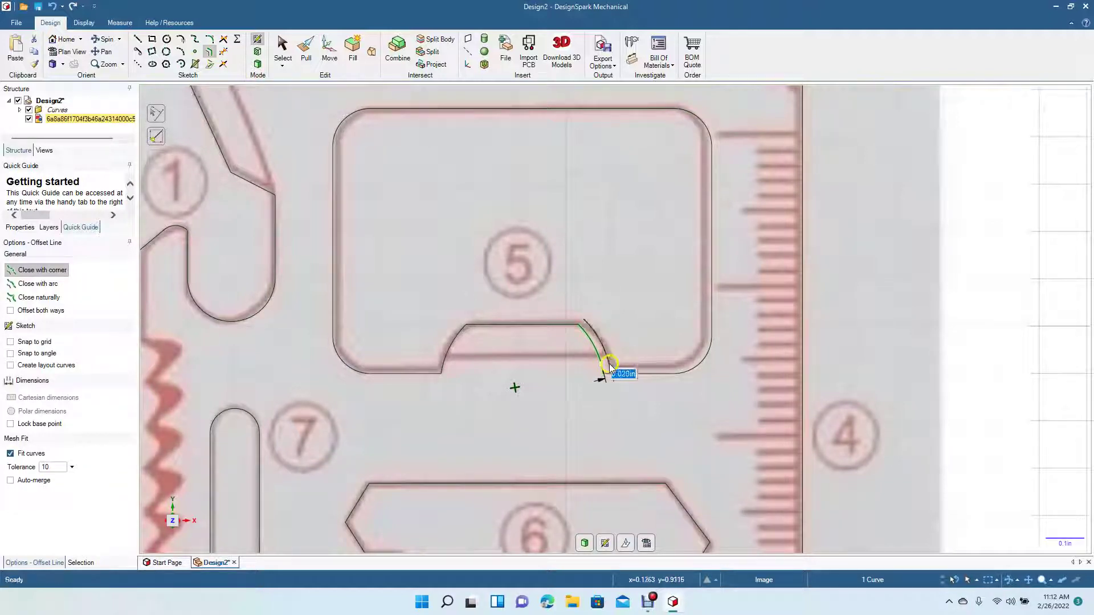
pyautogui.click(609, 365)
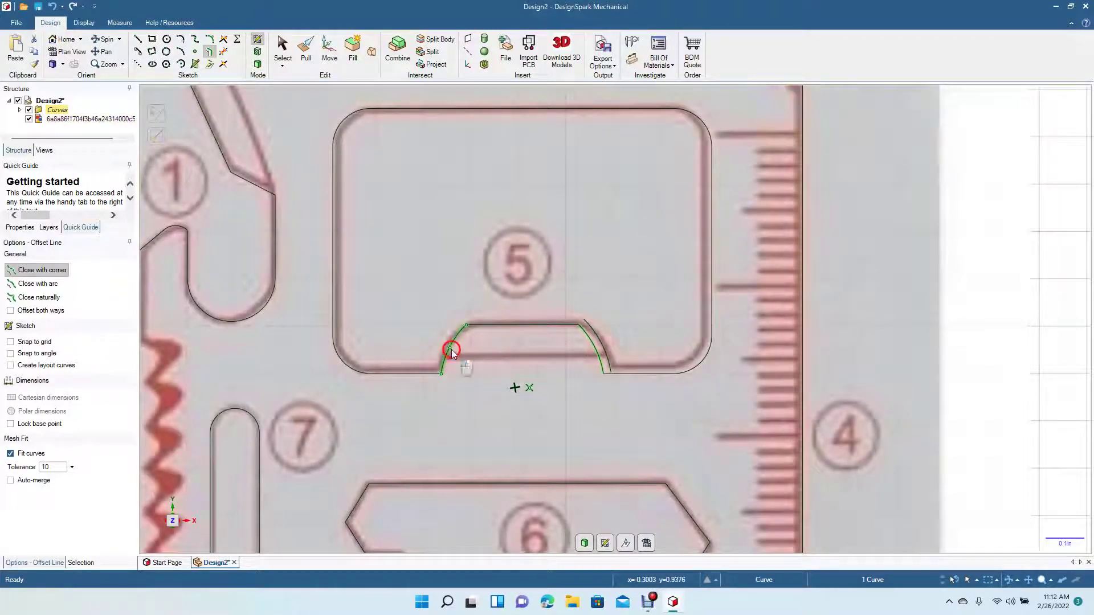
pyautogui.click(451, 350)
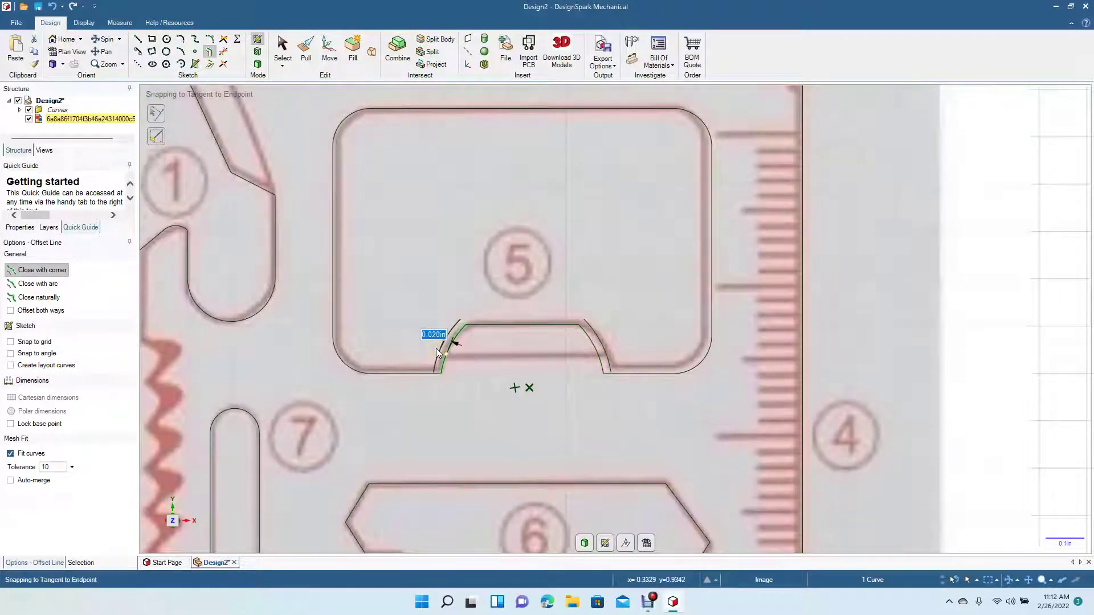
pyautogui.click(448, 352)
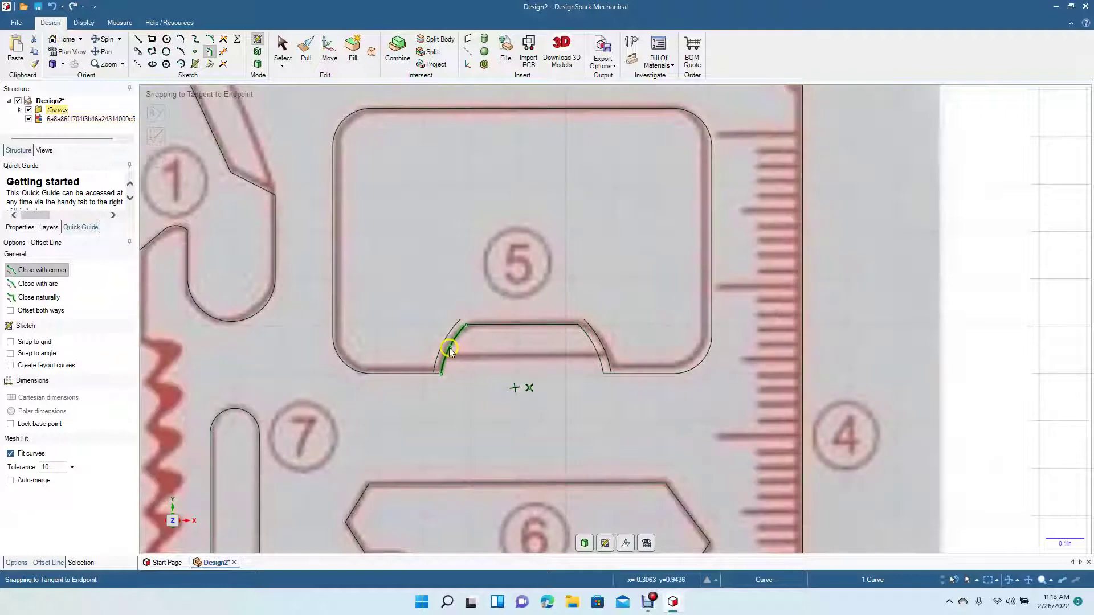
# Step: Delete the two original inner side arcs of cutout 5's notch, keeping the offset ones
pyautogui.click(585, 335)
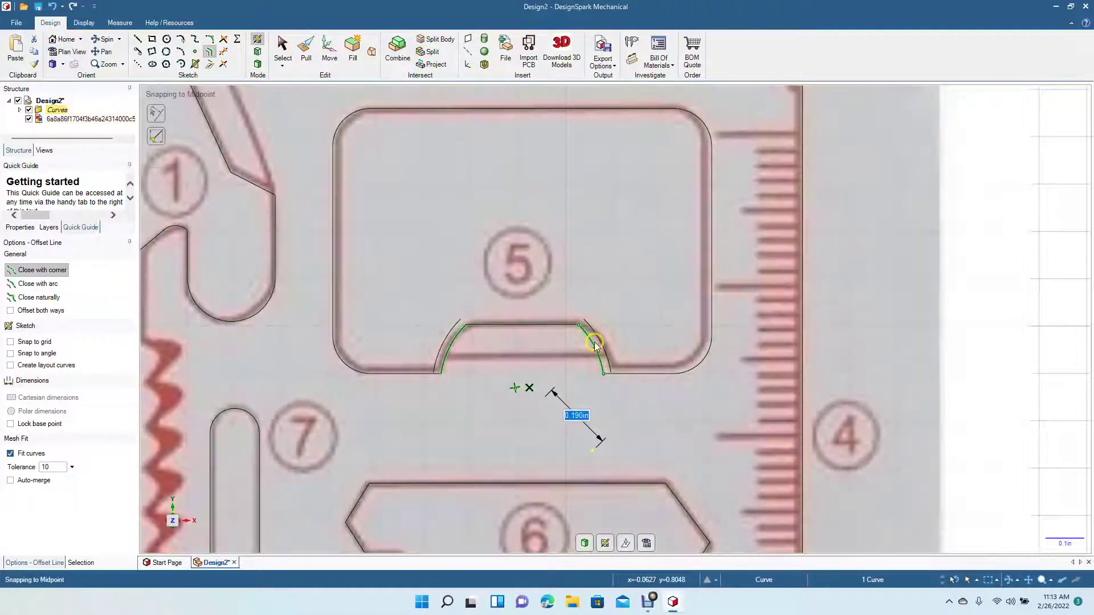
pyautogui.click(594, 344)
pyautogui.press('Escape')
pyautogui.press('Escape')
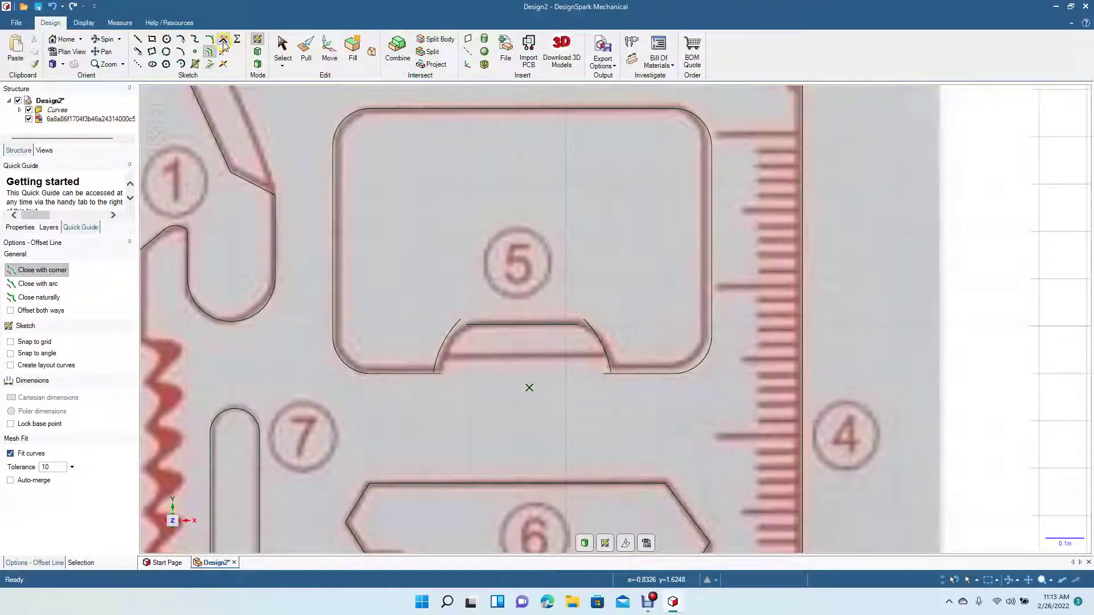
# Step: Join the notch's top line in cutout 5 to both offset side arcs with clean corners
pyautogui.click(223, 41)
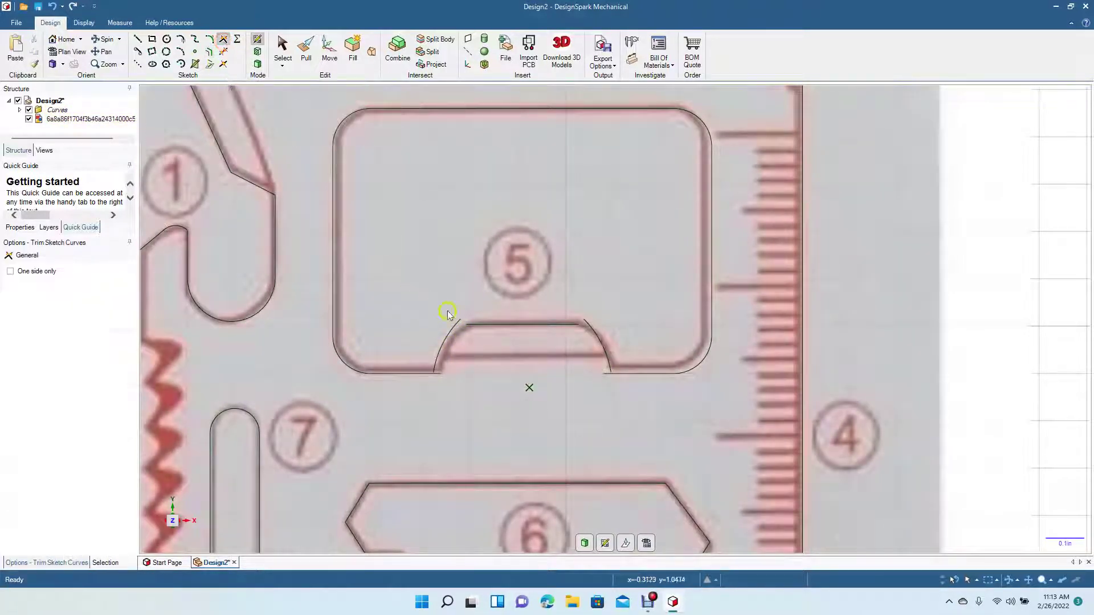
pyautogui.click(483, 327)
pyautogui.click(451, 332)
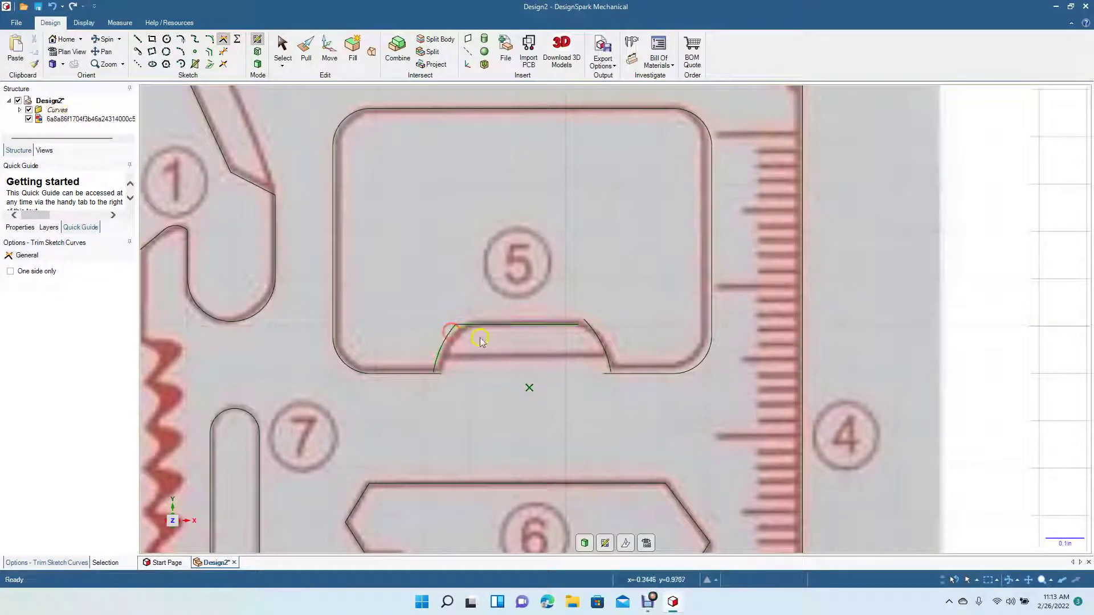
pyautogui.click(596, 335)
# Step: Trim the overhanging bottom edges of cutout 5 at the notch and join the right bottom edge to the notch's right arc
pyautogui.click(223, 51)
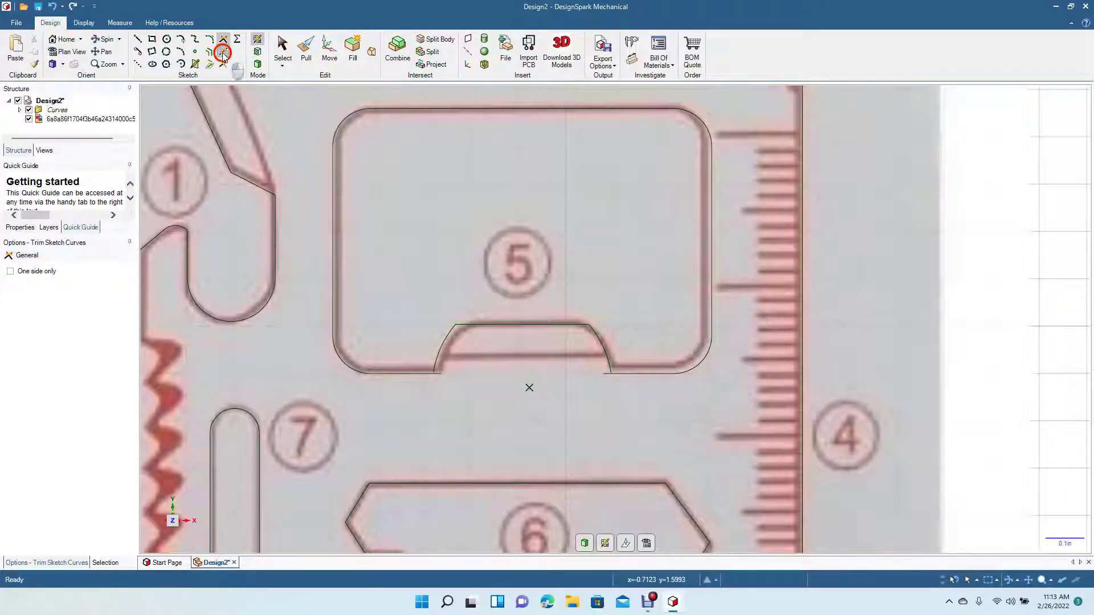
pyautogui.click(437, 375)
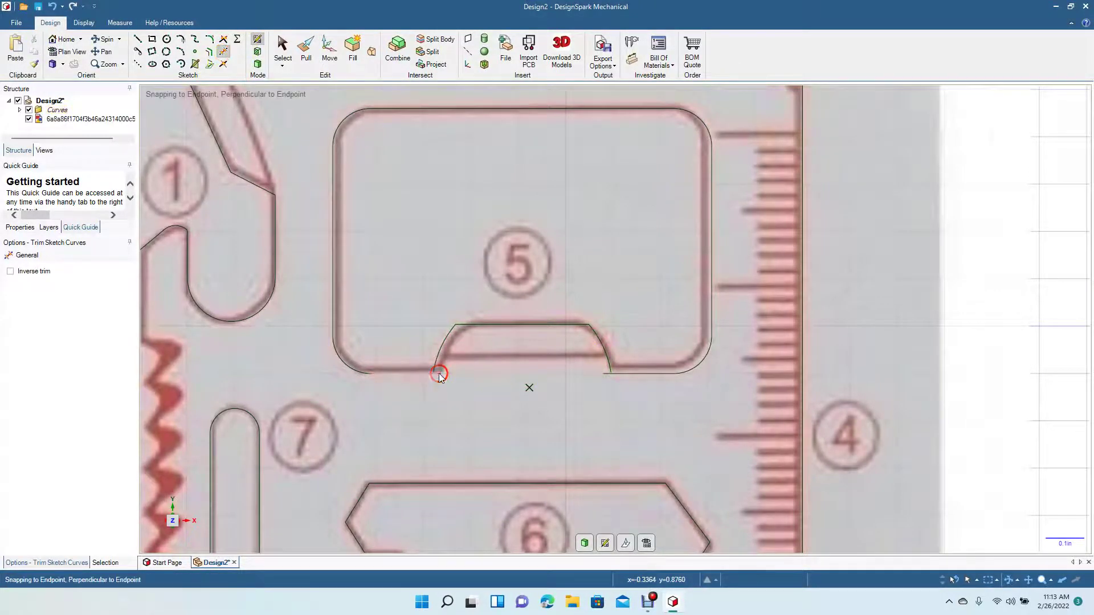
pyautogui.click(606, 376)
pyautogui.click(224, 38)
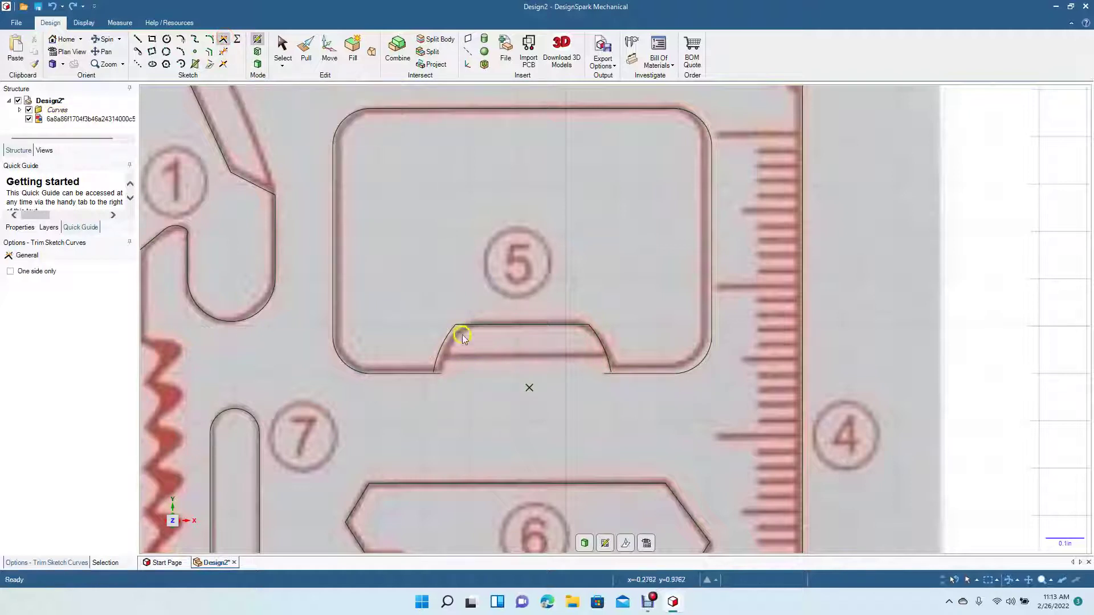
pyautogui.click(441, 376)
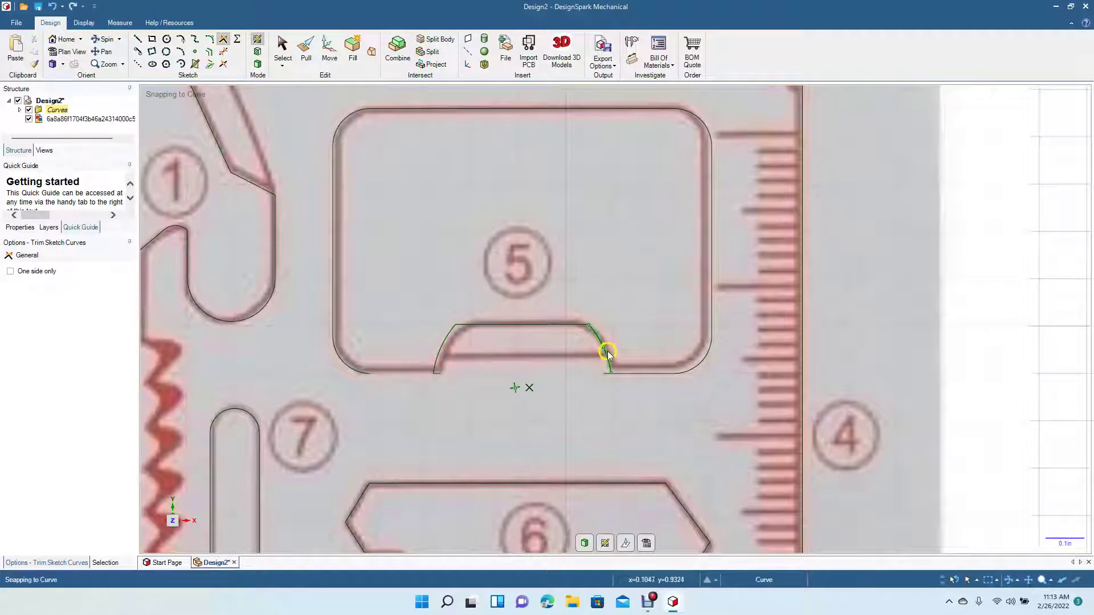
pyautogui.click(627, 376)
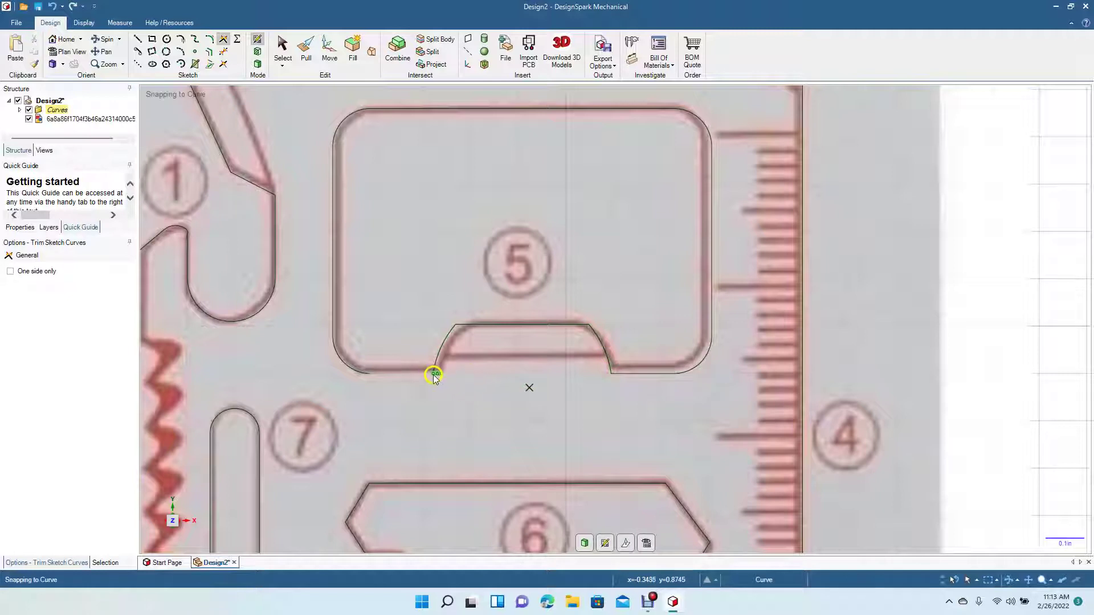
# Step: Remove the leftover stub beside the notch's left arc and draw a 0.165 in line from cutout 5's bottom-left corner to that arc
pyautogui.click(223, 52)
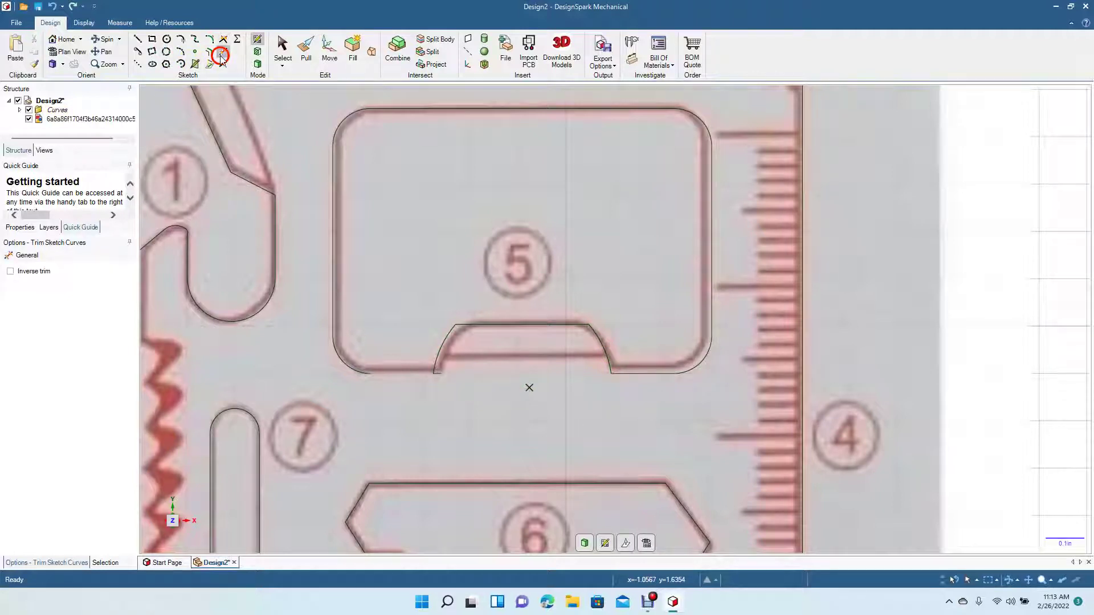
pyautogui.click(440, 373)
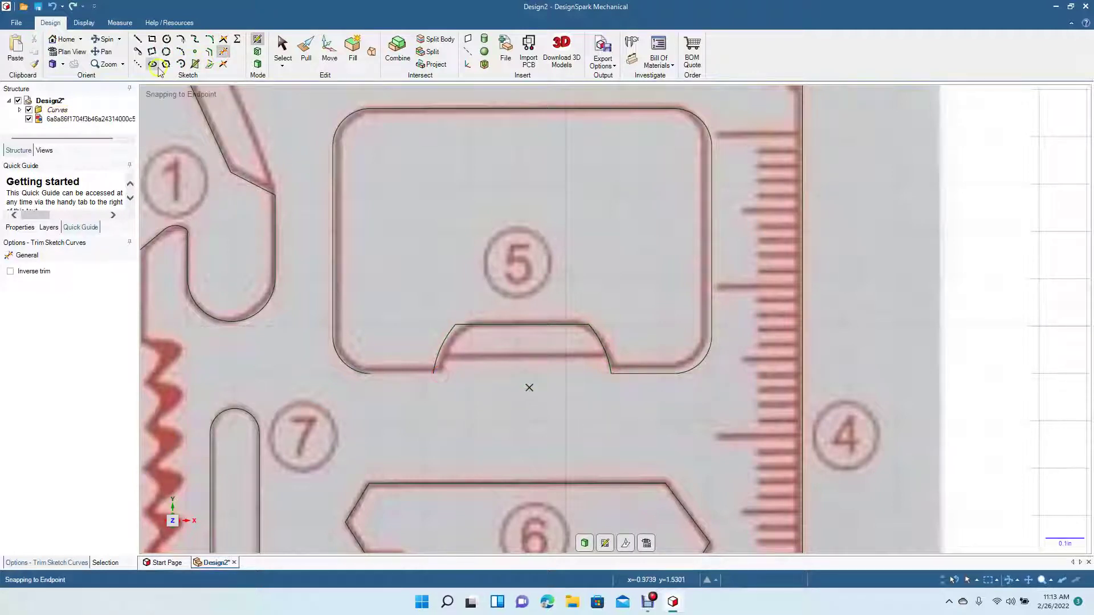
pyautogui.click(137, 40)
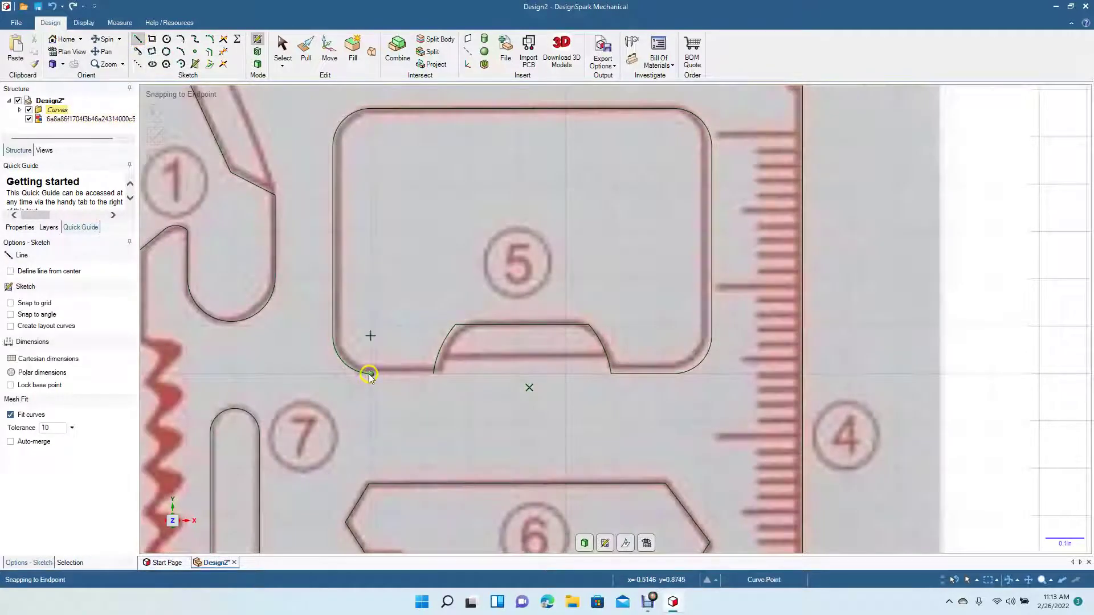
pyautogui.click(370, 375)
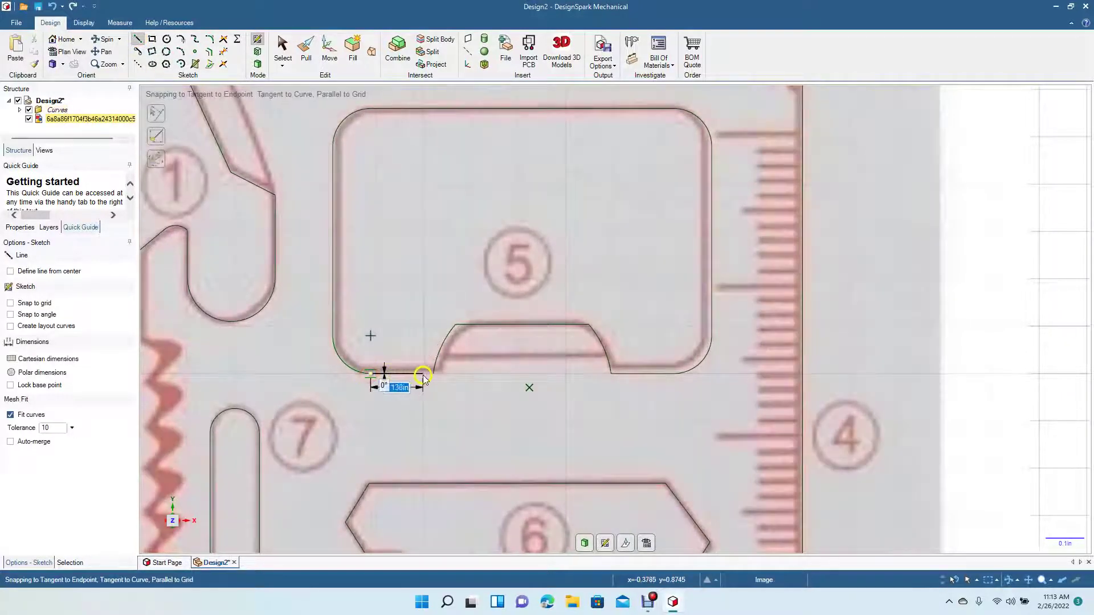
pyautogui.click(432, 375)
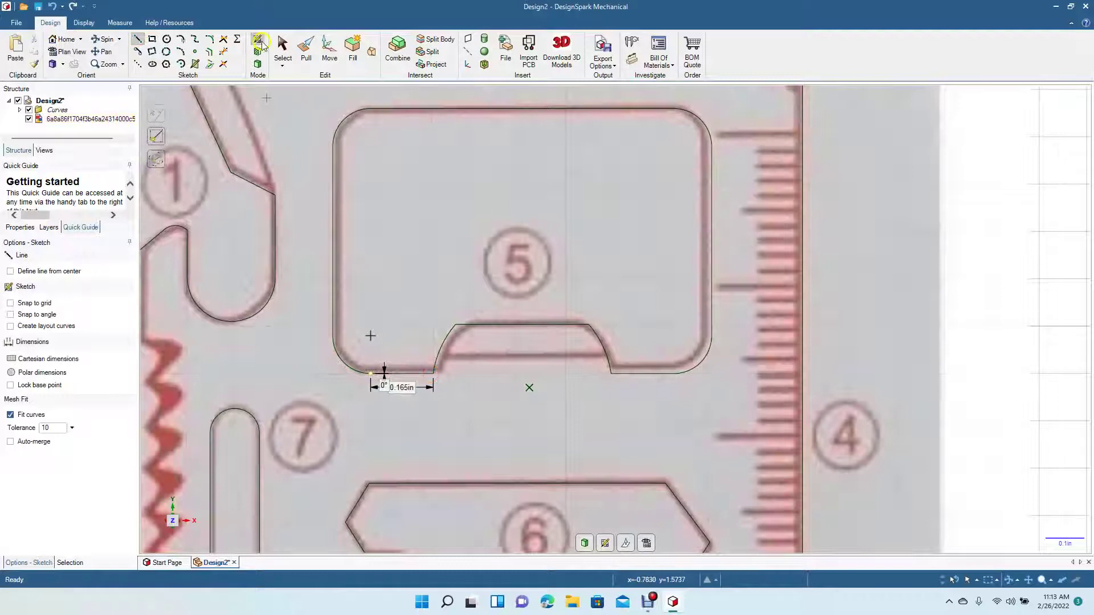
pyautogui.click(282, 48)
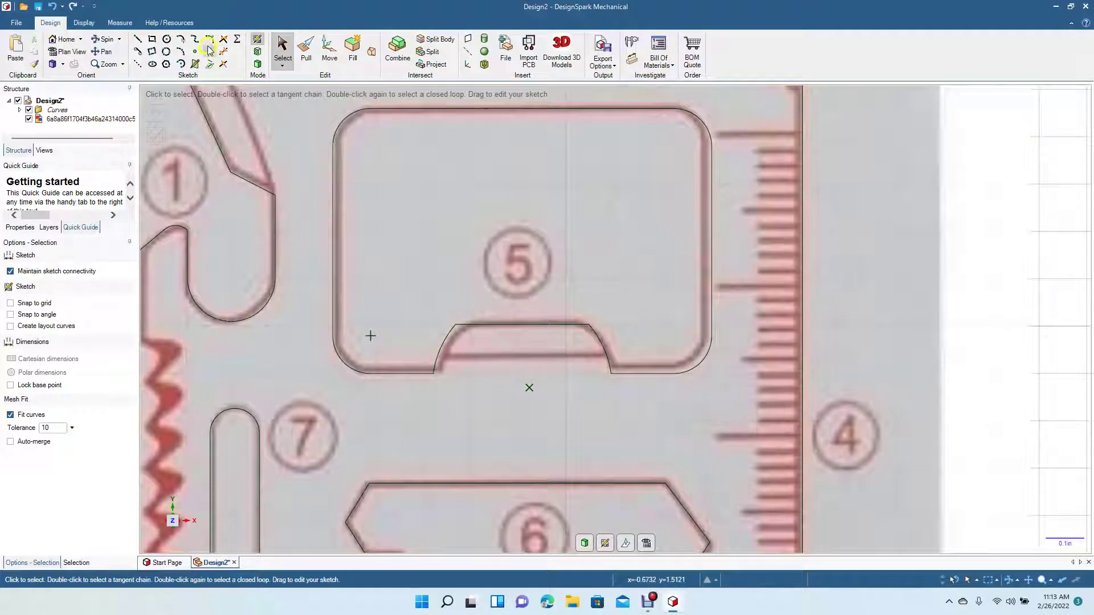
# Step: Round both top corners of cutout 5's notch with fillets of 0.100 in diameter
pyautogui.click(209, 40)
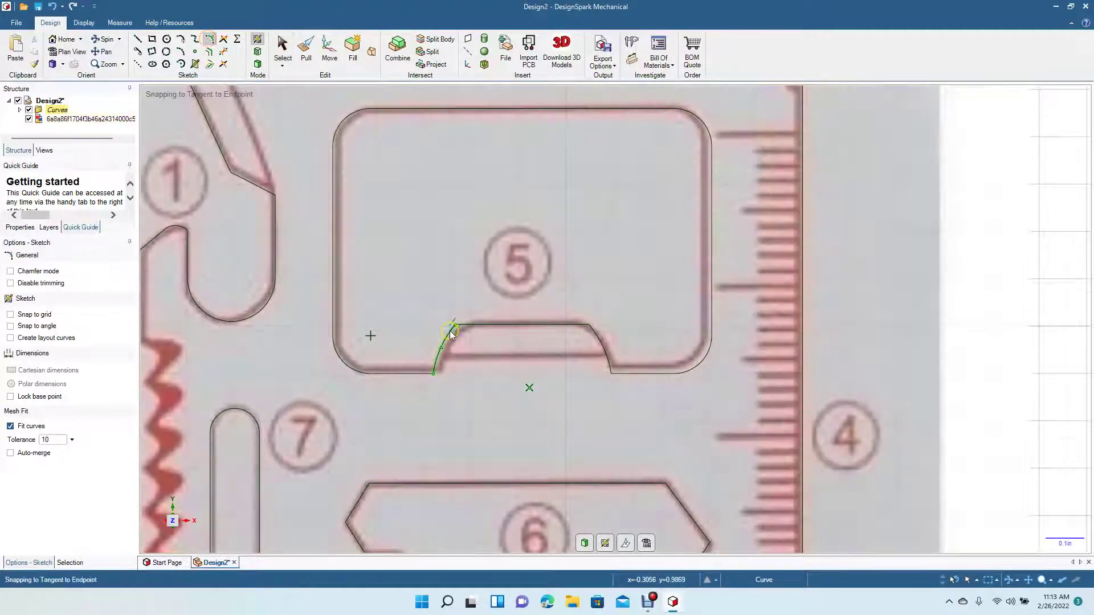
pyautogui.click(450, 330)
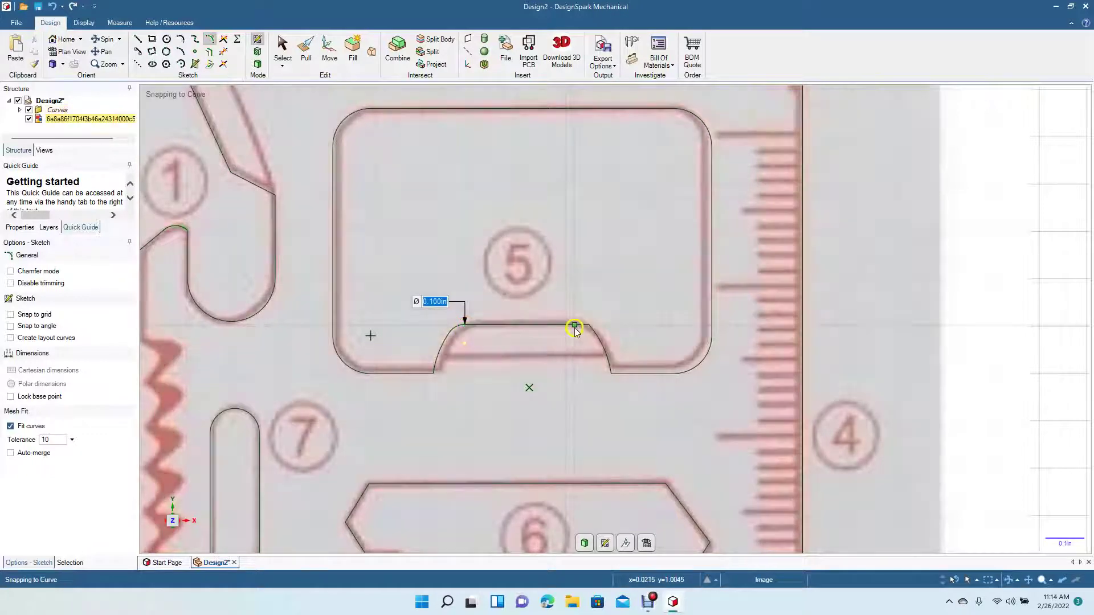
pyautogui.click(580, 327)
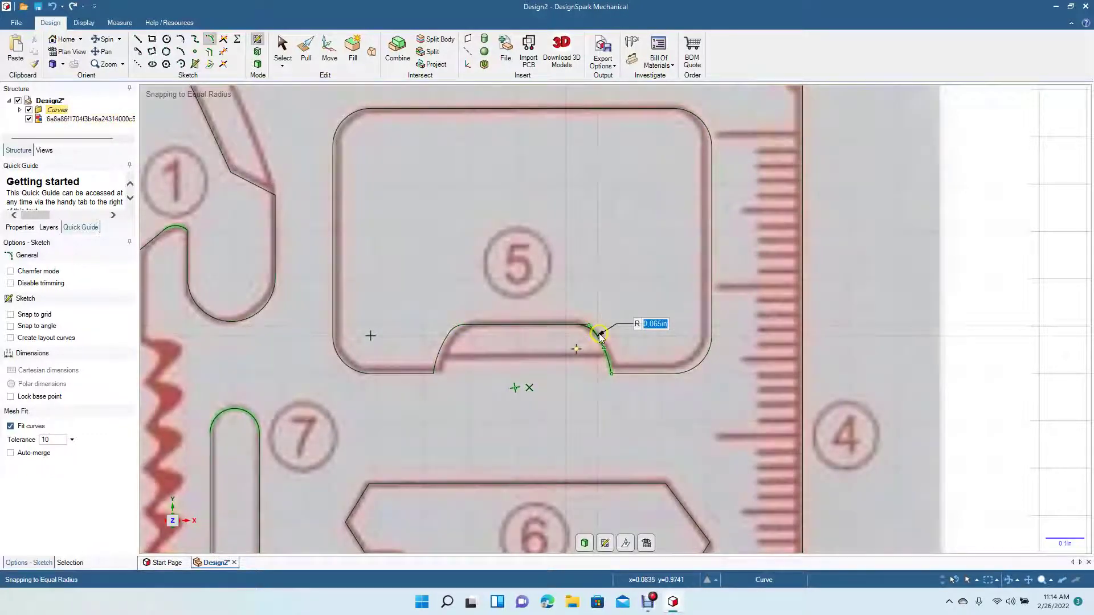
pyautogui.click(598, 337)
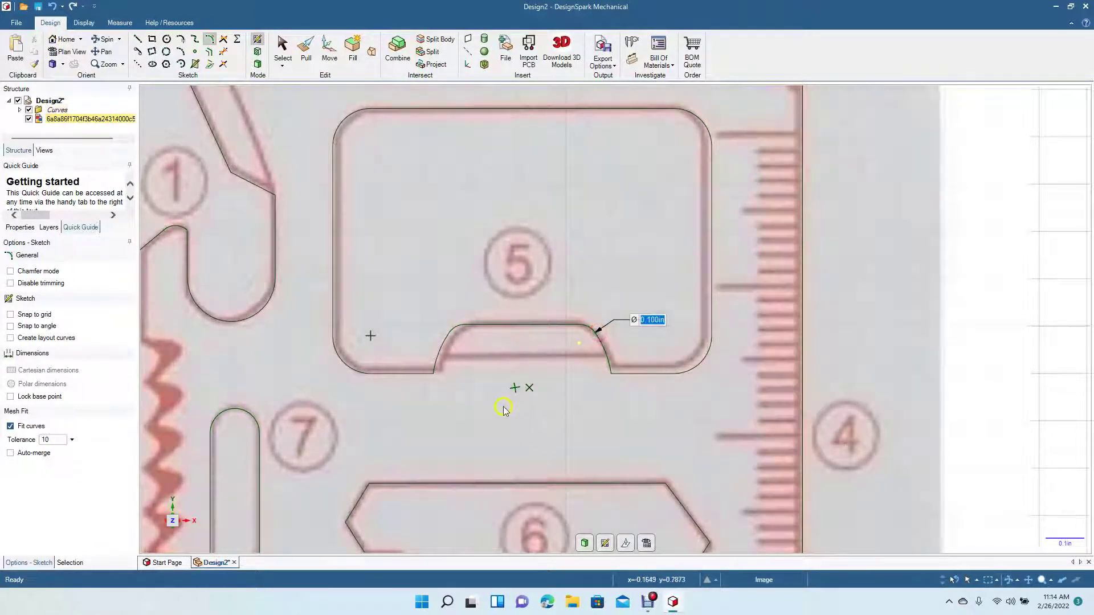
pyautogui.click(456, 340)
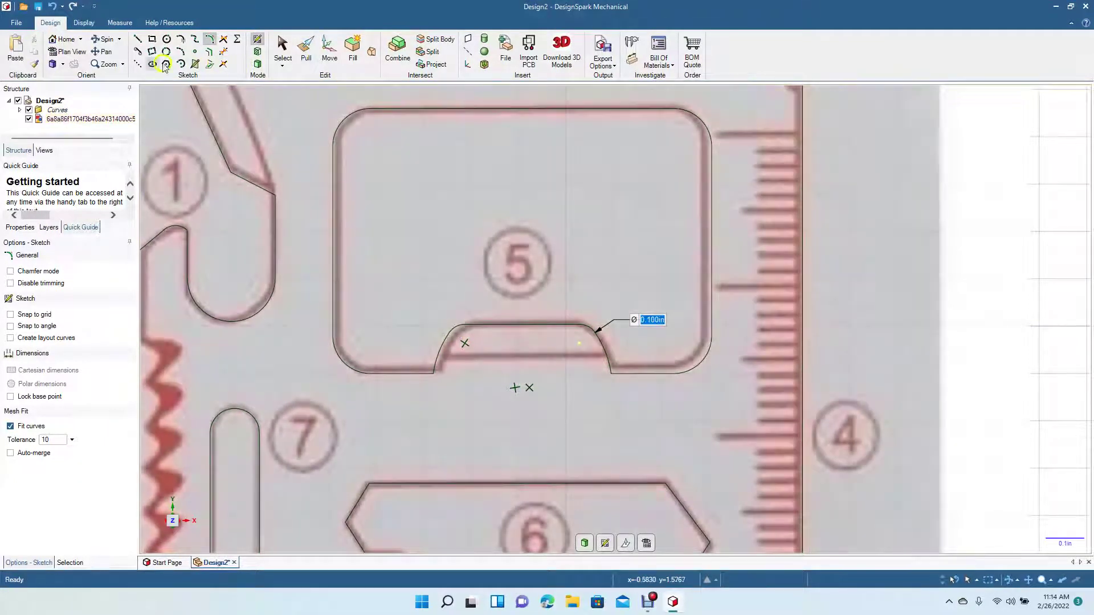
# Step: Draw a 0.1 in diameter circle centred on the card's left edge at the top of the serrated section 8
pyautogui.click(103, 51)
pyautogui.moveTo(312, 140)
pyautogui.mouseDown()
pyautogui.moveTo(427, 386)
pyautogui.moveTo(427, 224)
pyautogui.moveTo(464, 139)
pyautogui.mouseUp()
pyautogui.moveTo(422, 308); pyautogui.dragTo(428, 212)
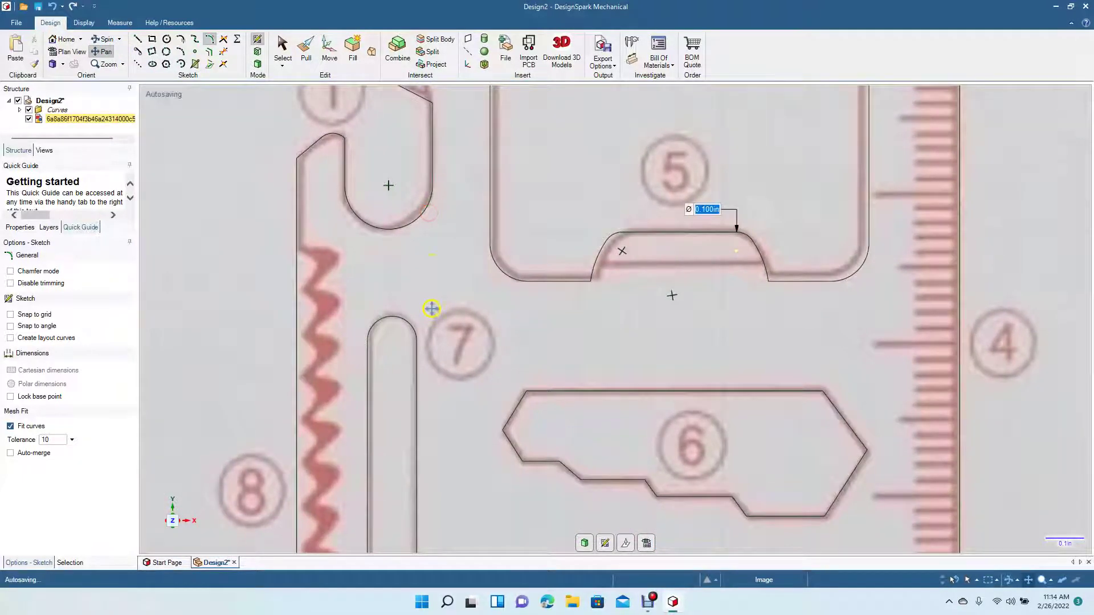
pyautogui.moveTo(430, 310); pyautogui.dragTo(435, 237)
pyautogui.moveTo(444, 308)
pyautogui.mouseDown()
pyautogui.moveTo(472, 103)
pyautogui.moveTo(482, 254)
pyautogui.moveTo(467, 351)
pyautogui.mouseUp()
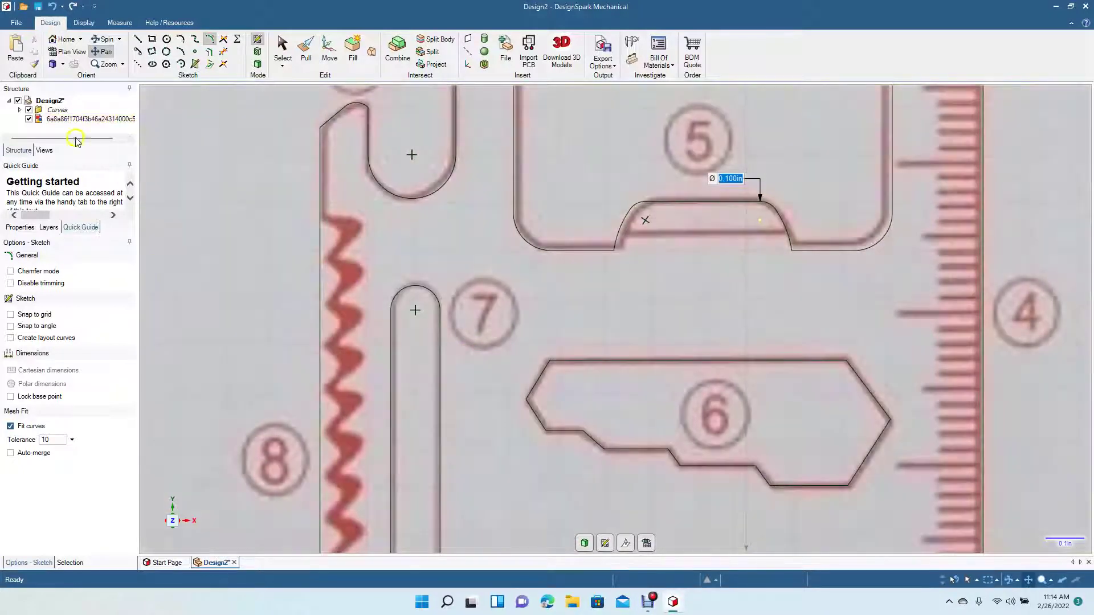
pyautogui.click(167, 40)
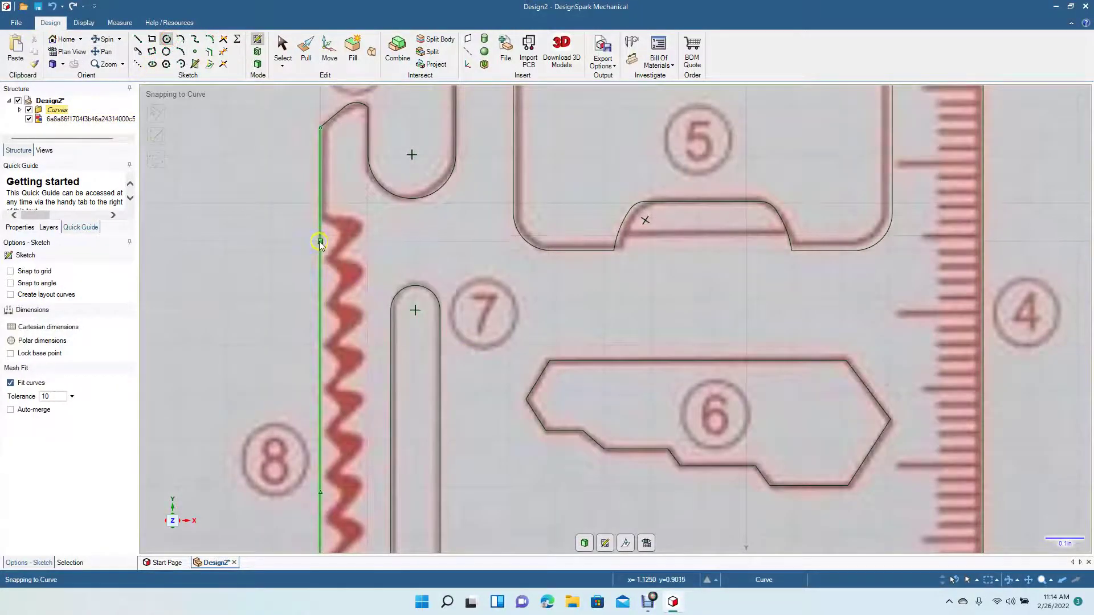
pyautogui.click(320, 243)
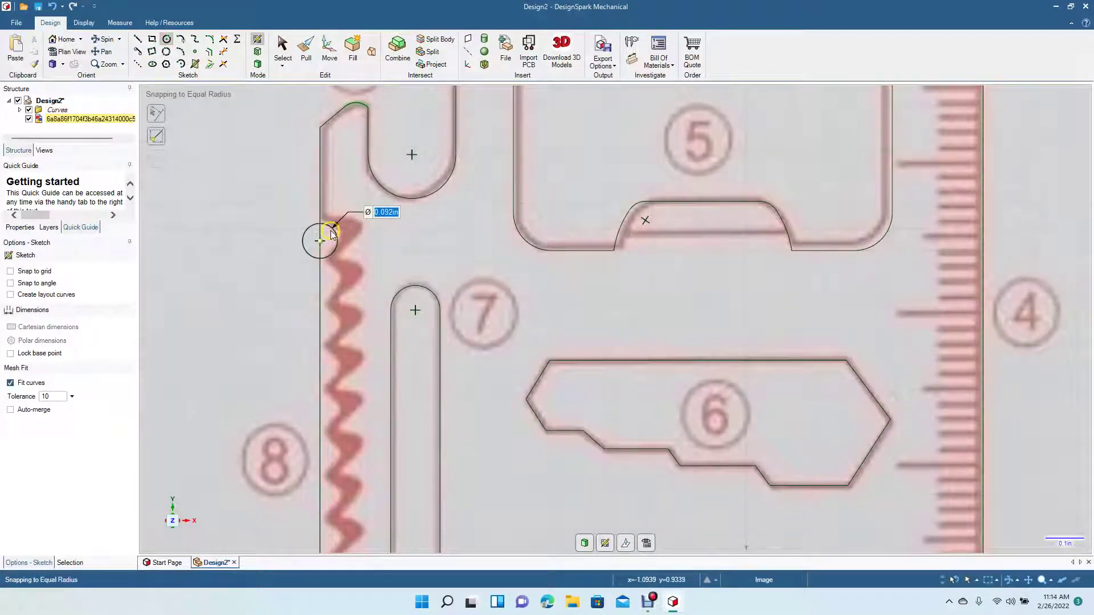
pyautogui.write('0.1')
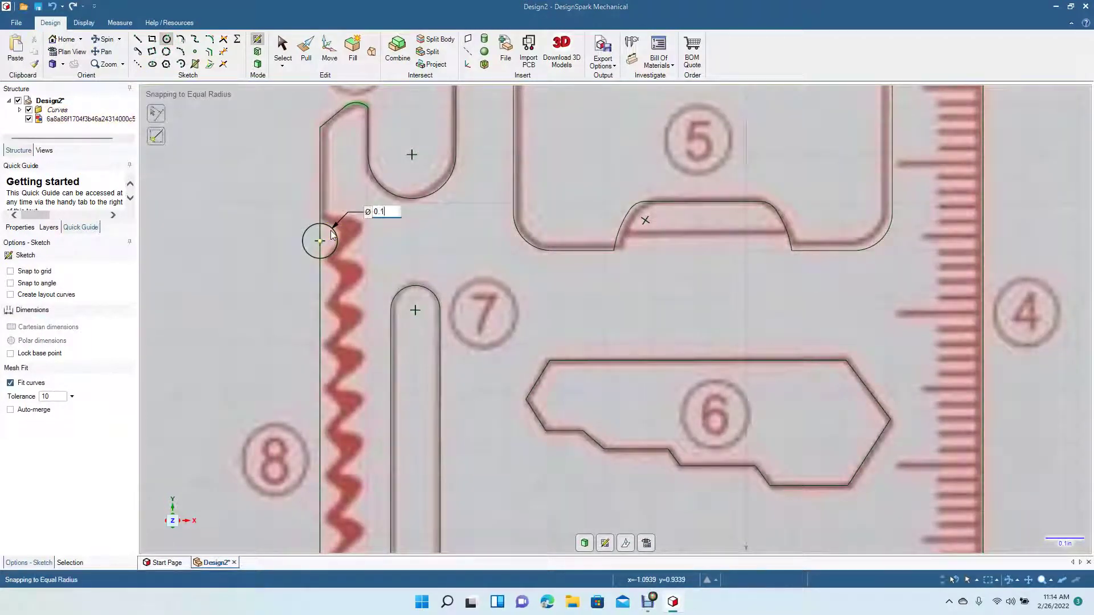
pyautogui.press('Return')
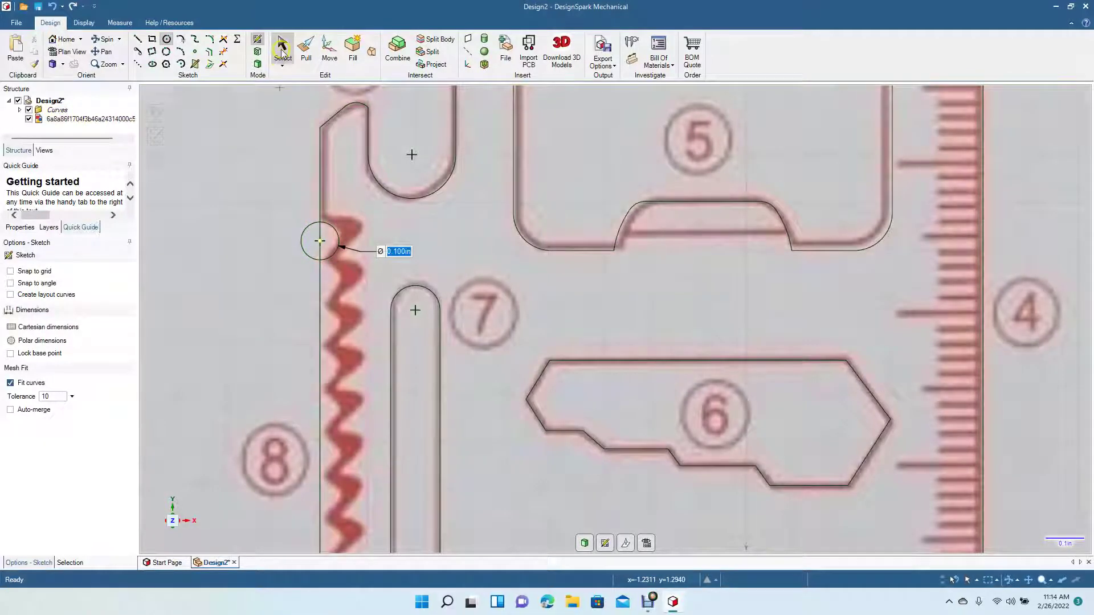
pyautogui.click(282, 53)
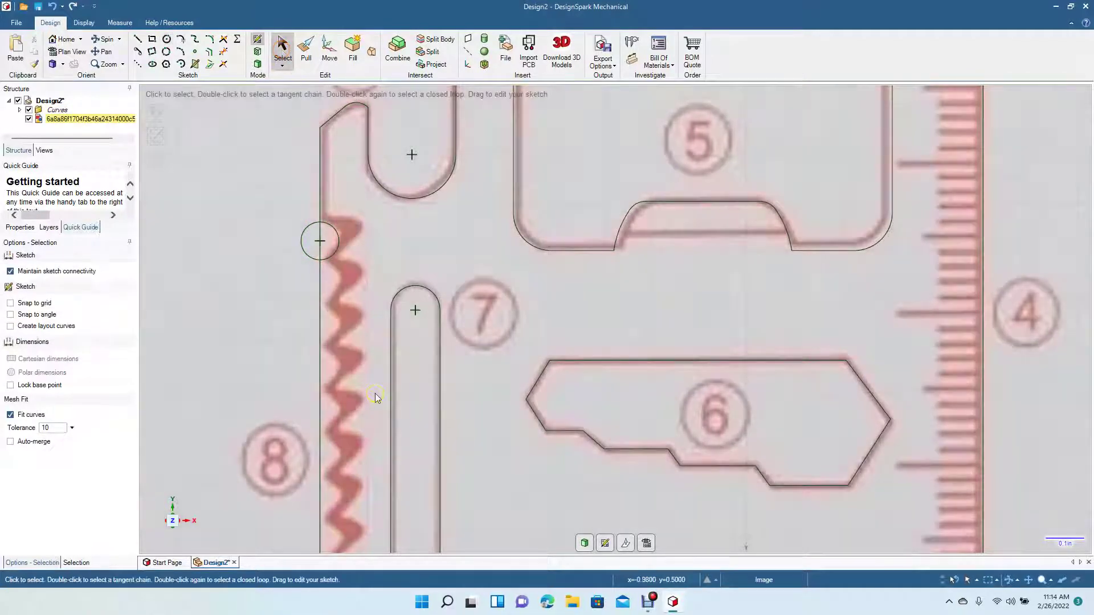
# Step: Pattern the circle down the card's left edge over about 1.240 in with a count of 11
pyautogui.scroll(-4, 375, 394)
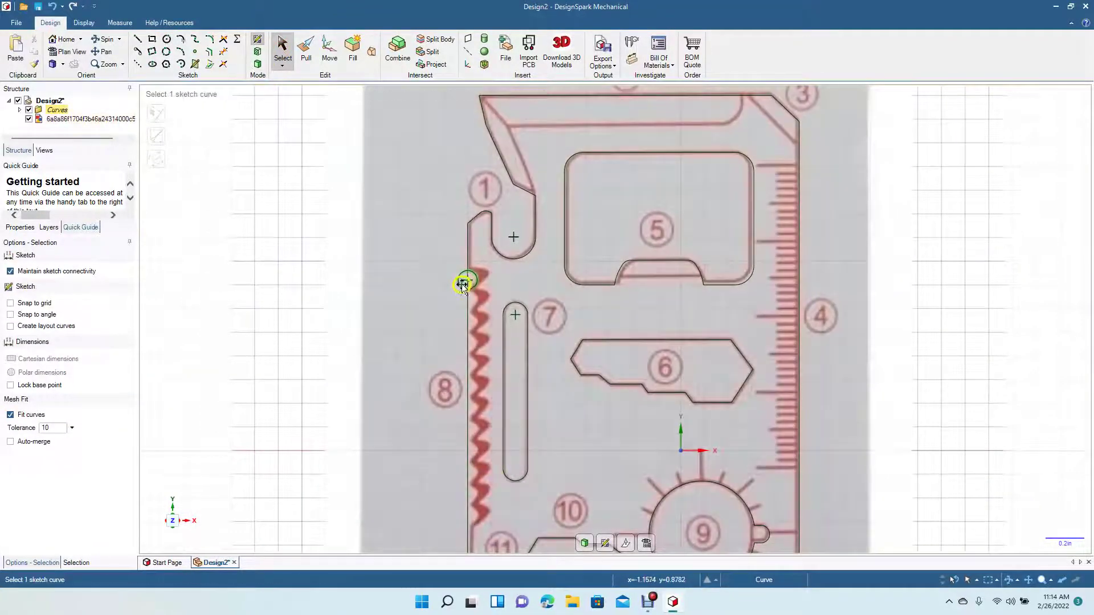
pyautogui.click(459, 284)
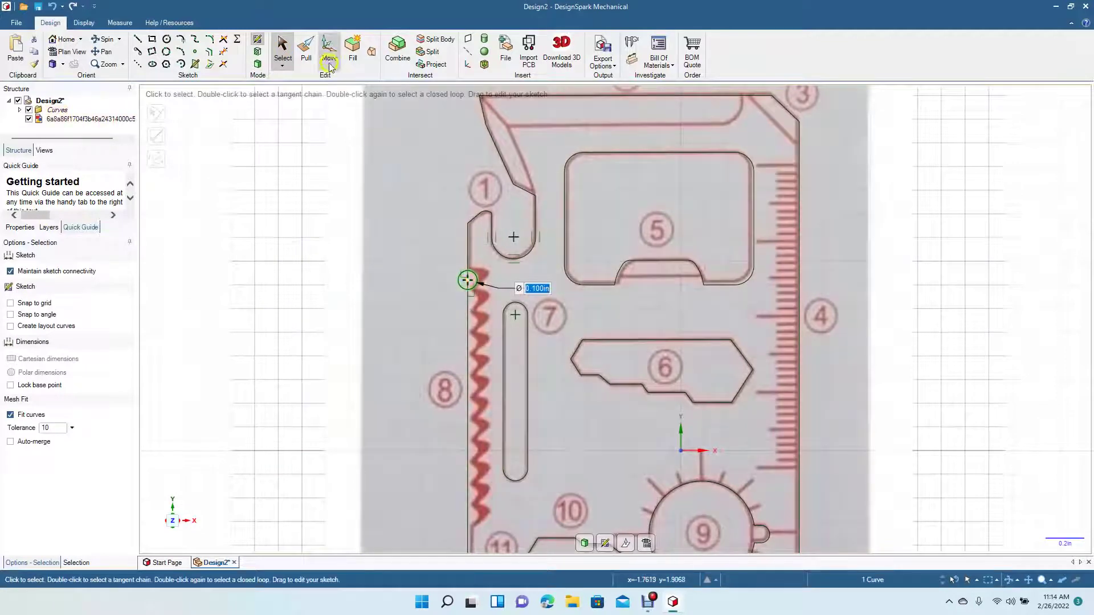
pyautogui.click(326, 51)
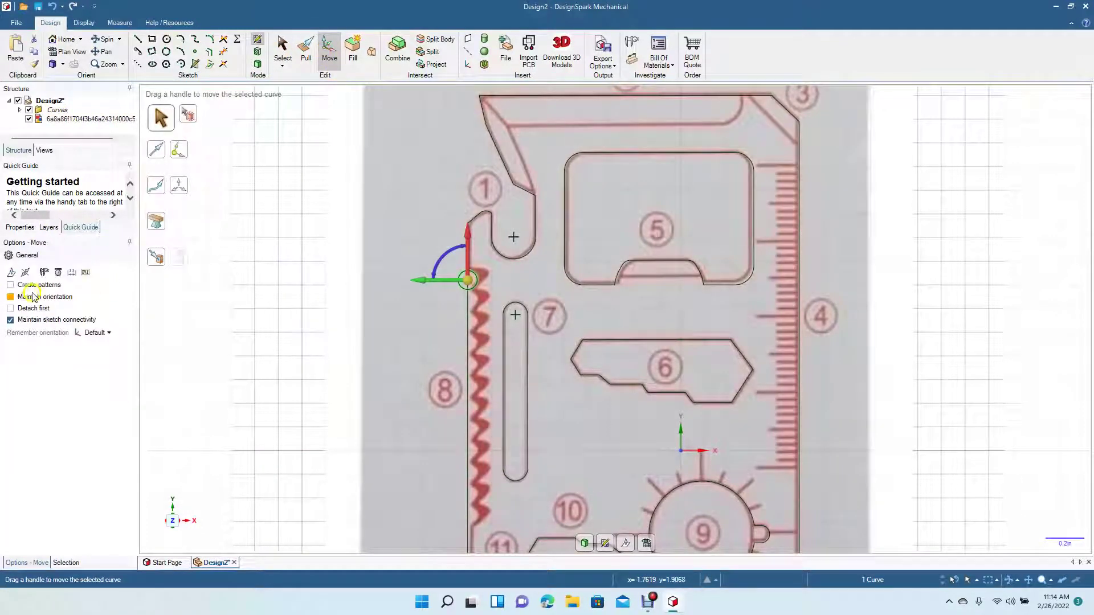
pyautogui.click(31, 286)
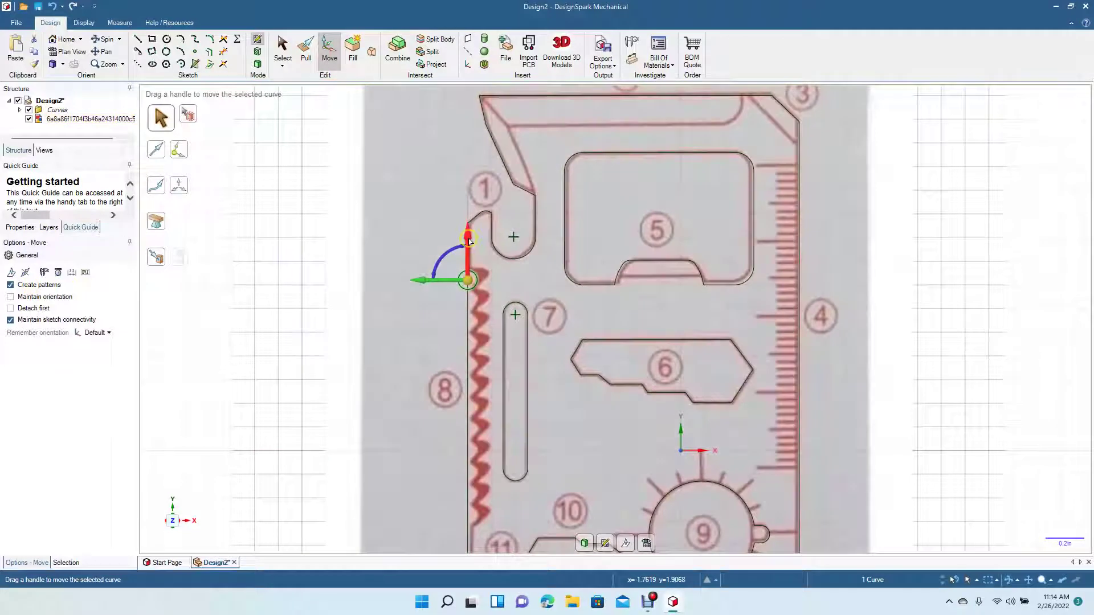
pyautogui.moveTo(469, 241); pyautogui.dragTo(470, 475)
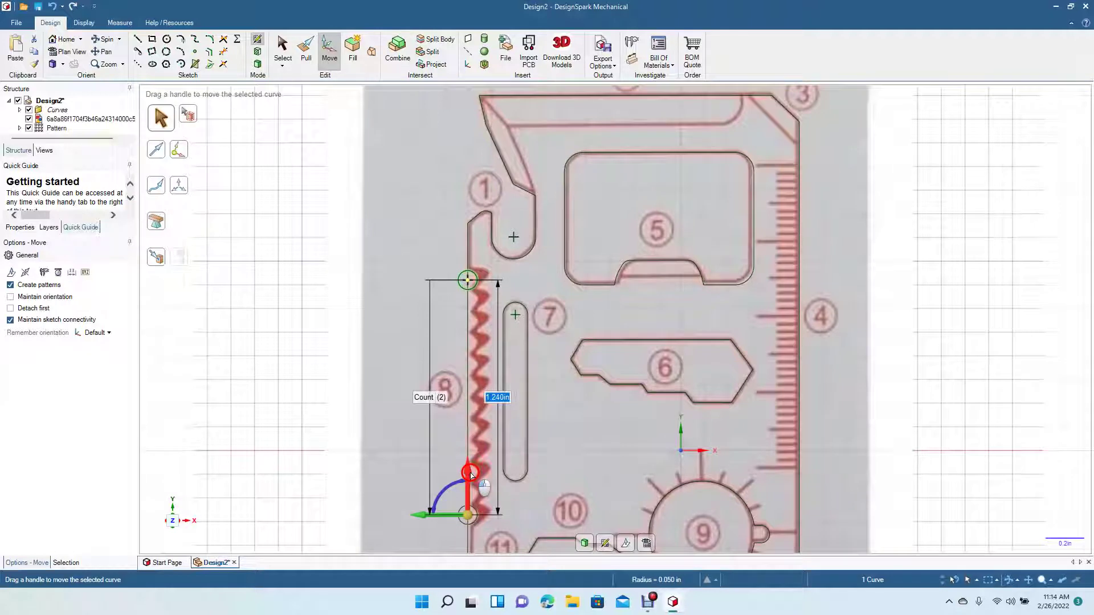
pyautogui.moveTo(471, 475); pyautogui.dragTo(471, 475)
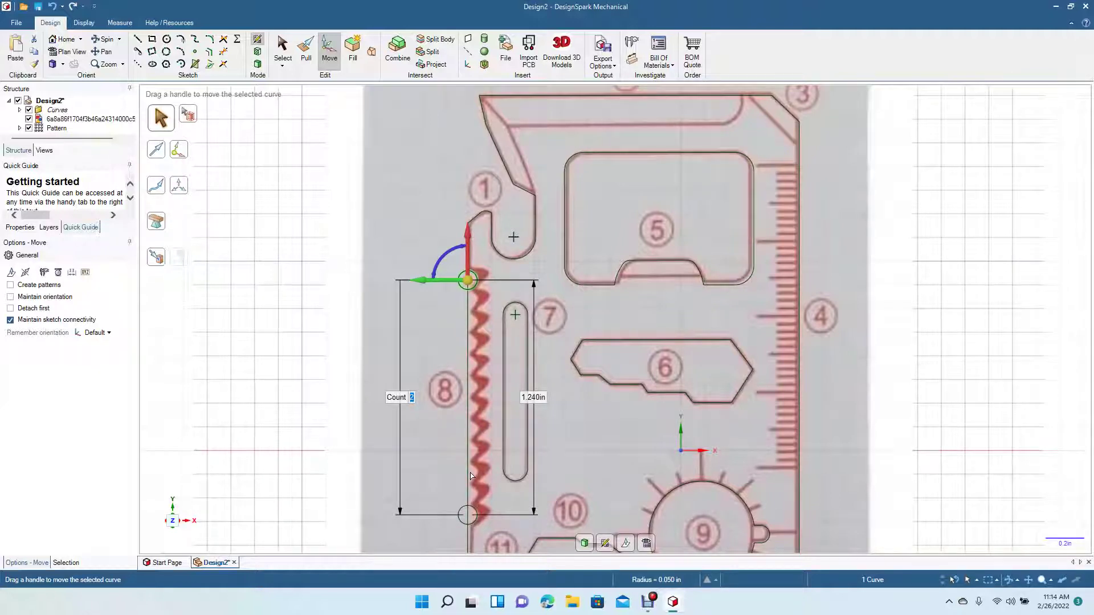
pyautogui.press('Return')
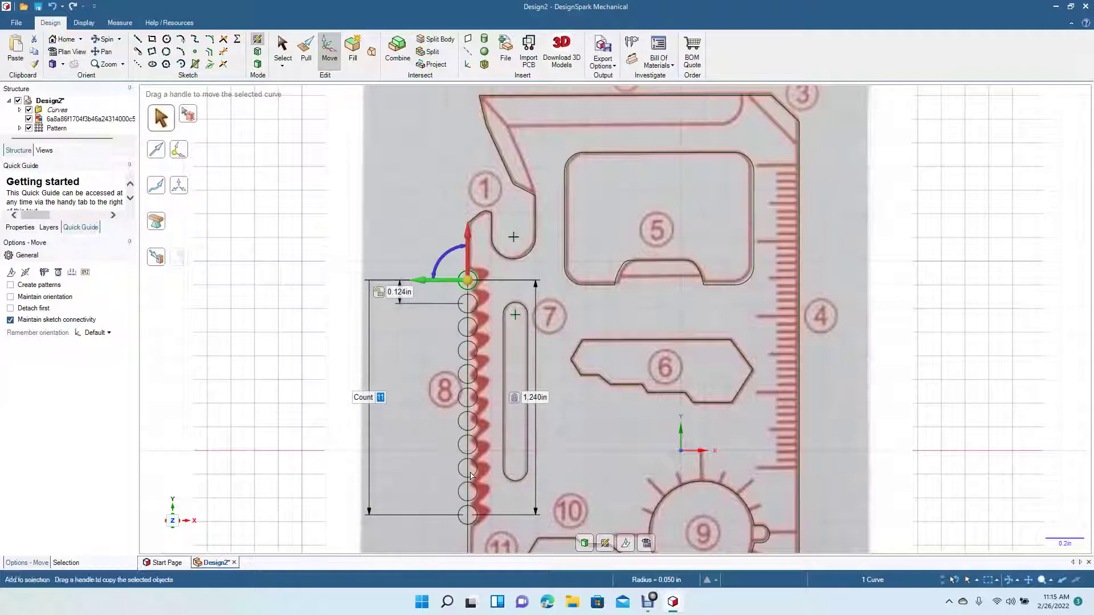
# Step: Try counts of 12 and 13 for the circle pattern along the serrated edge
pyautogui.write('2')
pyautogui.press('Return')
pyautogui.write('12')
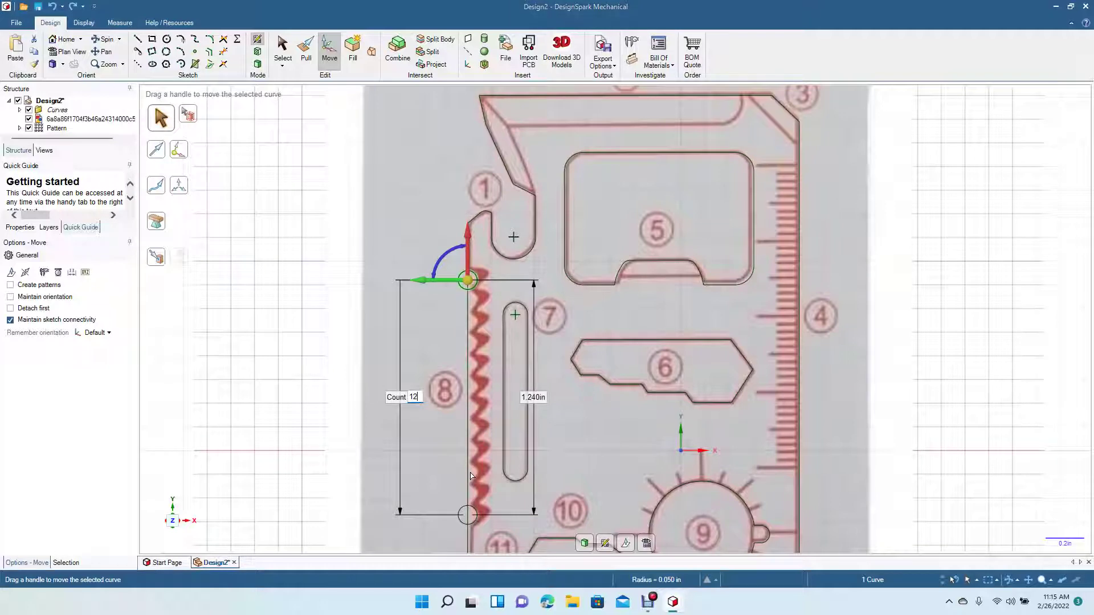
pyautogui.press('Return')
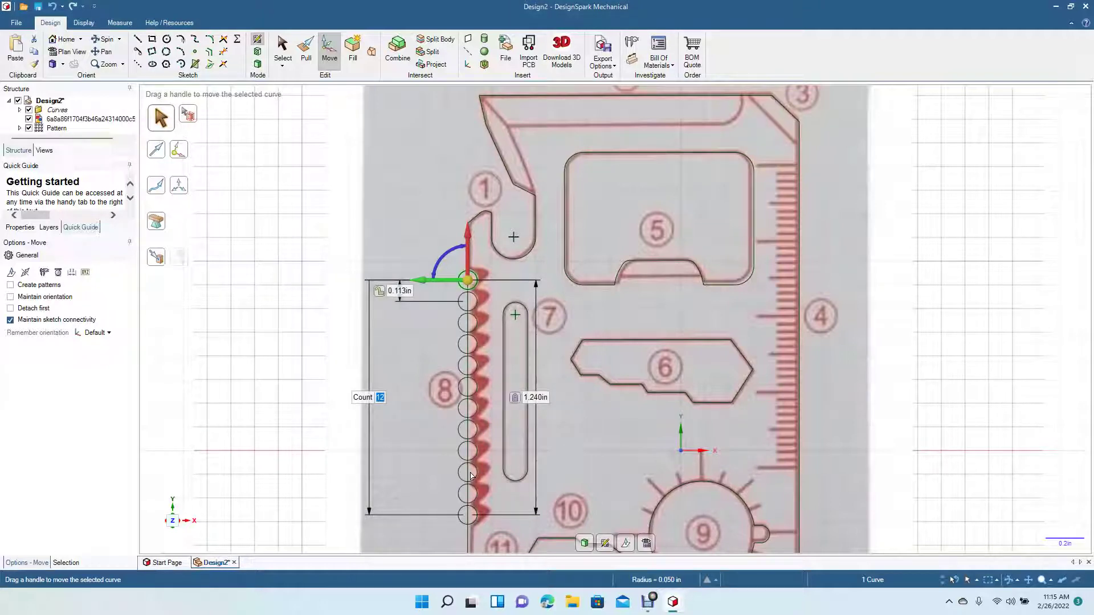
pyautogui.write('1')
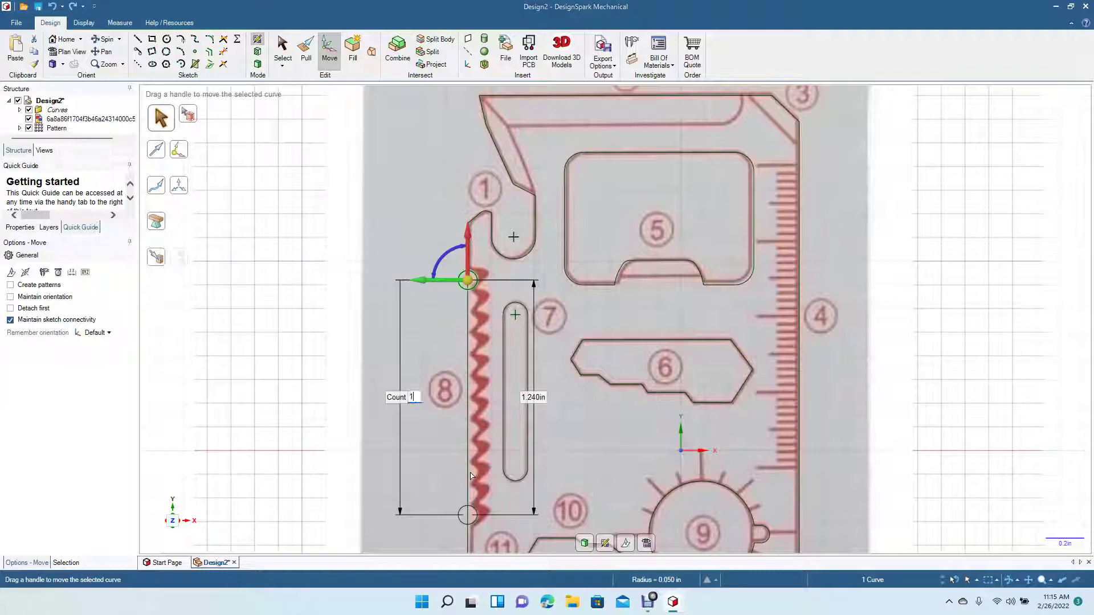
pyautogui.press('Return')
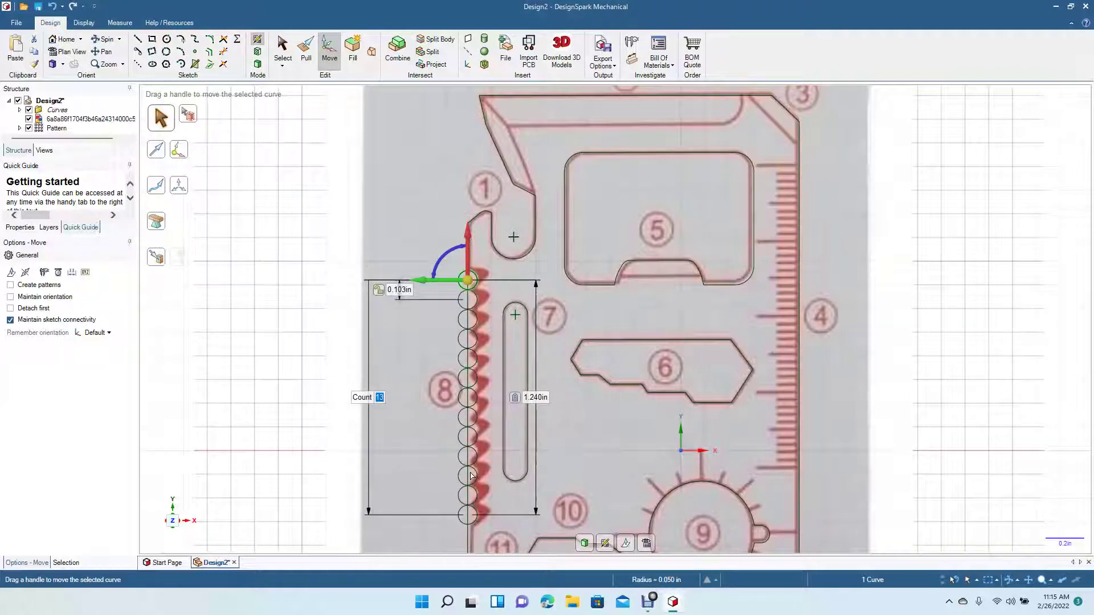
# Step: Set the count of the circle pattern along the card's serrated left edge to 12
pyautogui.write('2')
pyautogui.press('Return')
pyautogui.write('12')
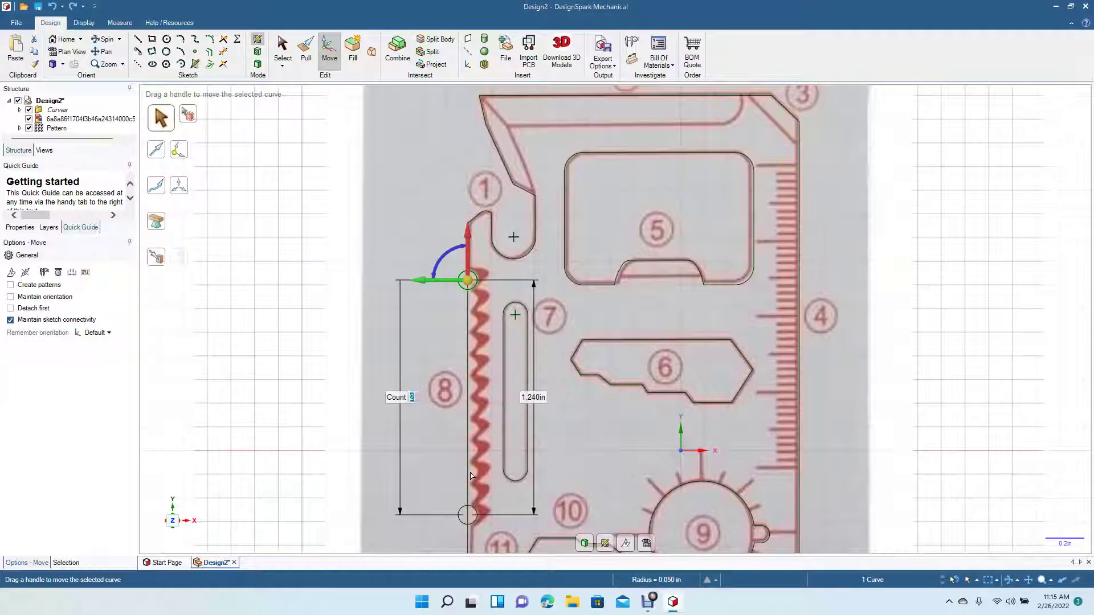
pyautogui.press('Return')
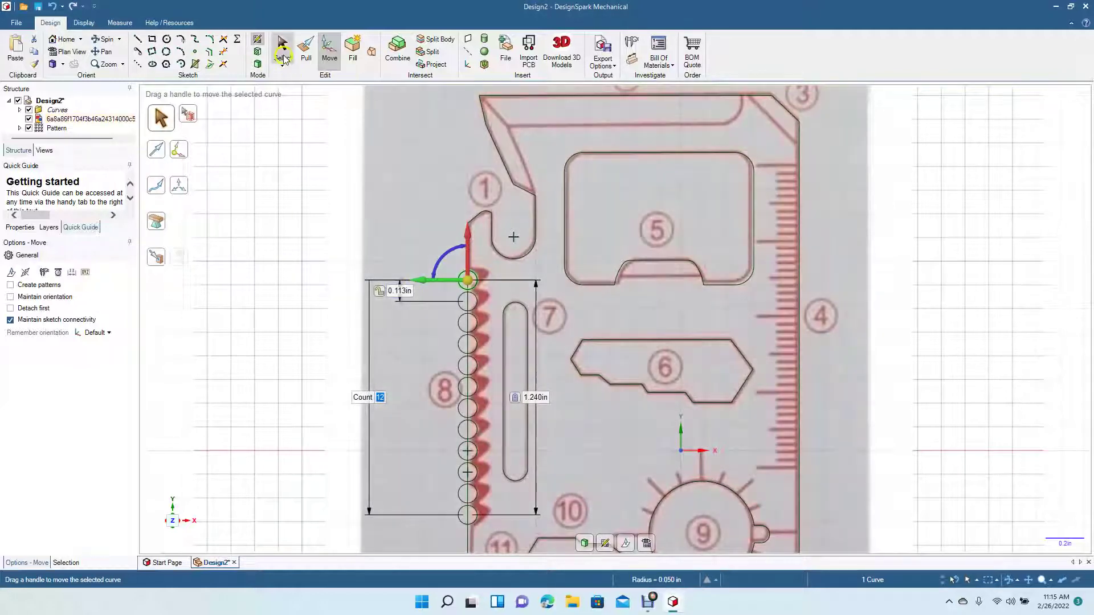
pyautogui.click(284, 58)
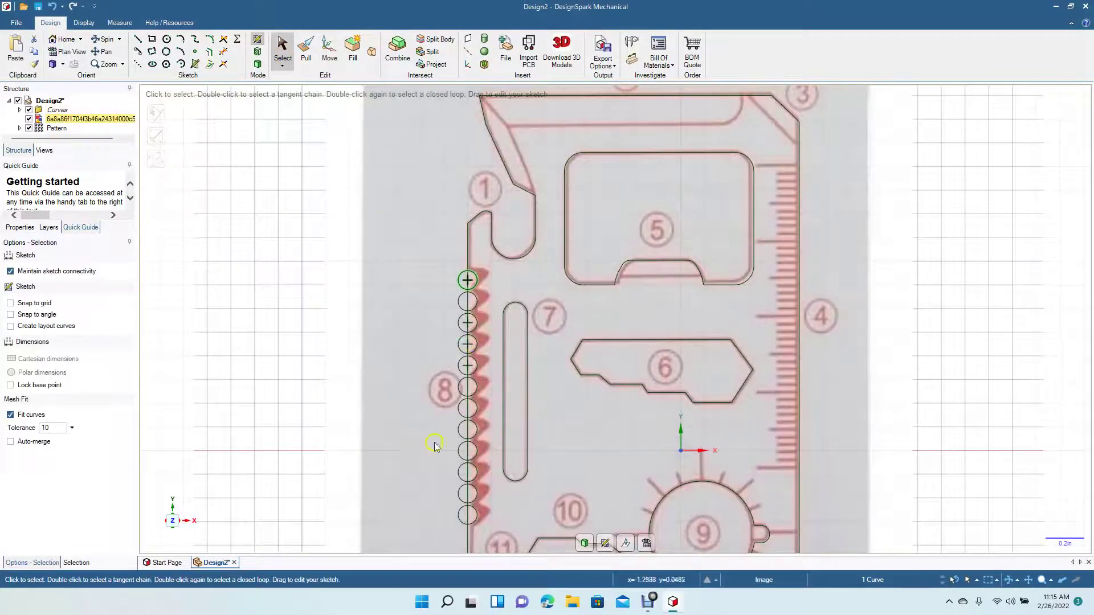
# Step: Trim away the outer halves of the top circles along serrated section 8 and the card-edge segments crossing them, leaving inward scallops
pyautogui.scroll(3, 425, 457)
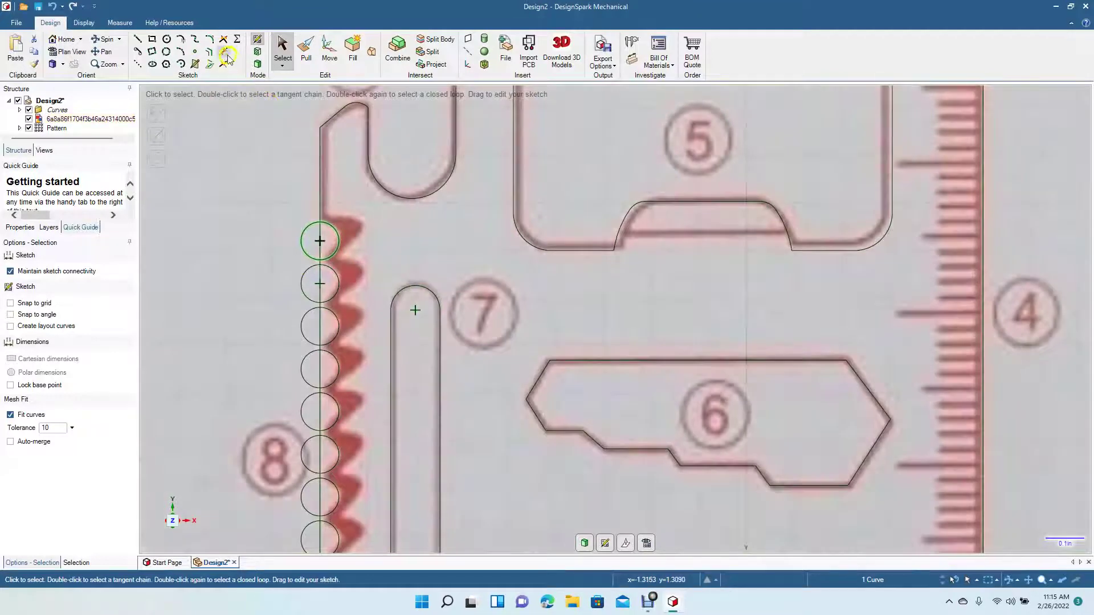
pyautogui.click(223, 51)
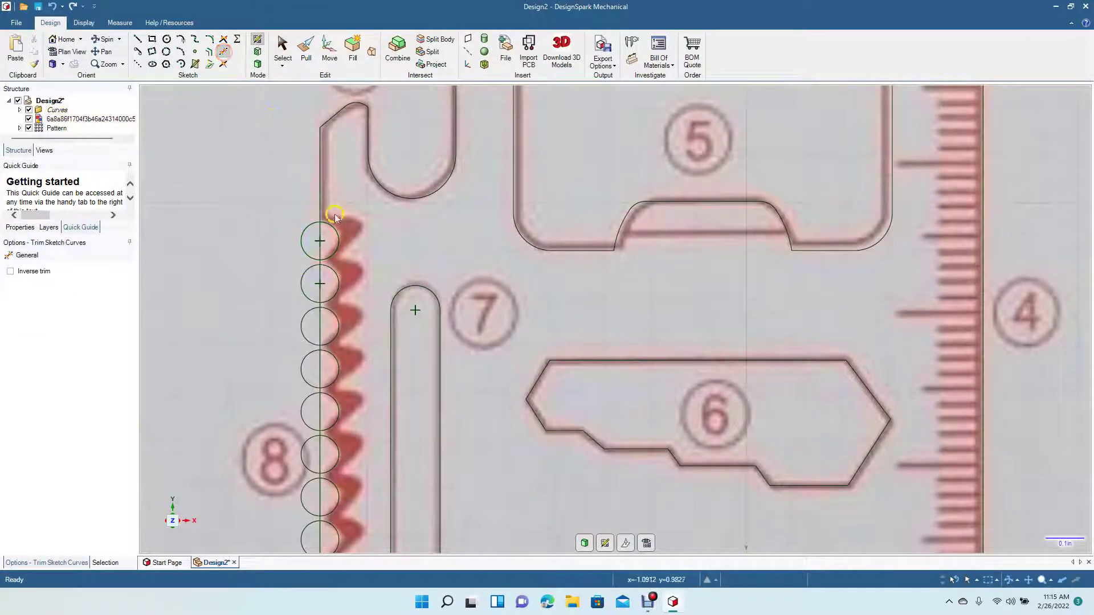
pyautogui.click(301, 246)
pyautogui.click(320, 252)
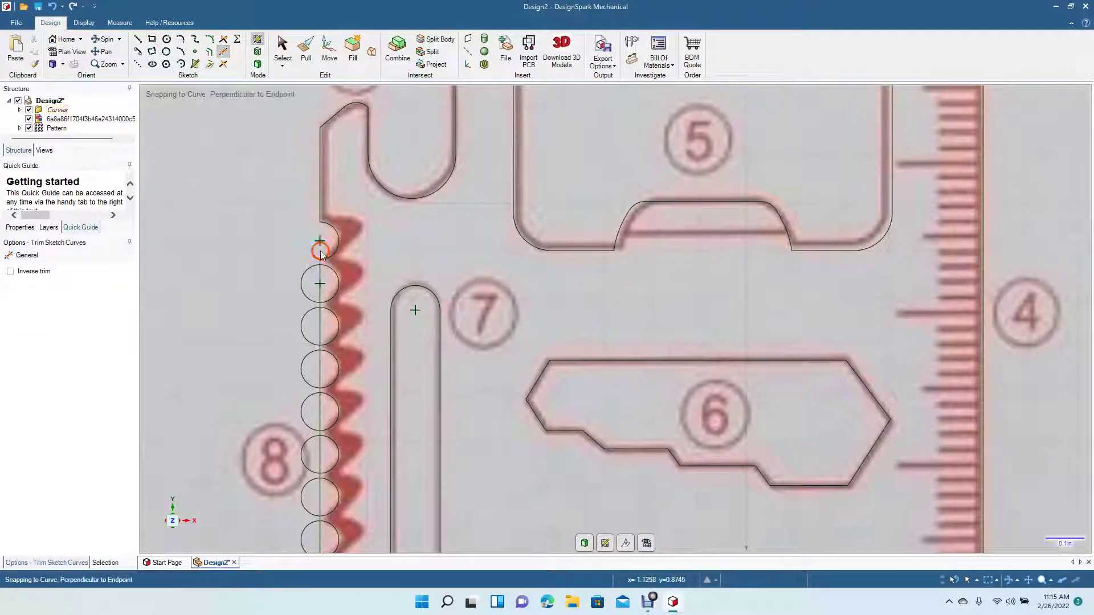
pyautogui.click(302, 278)
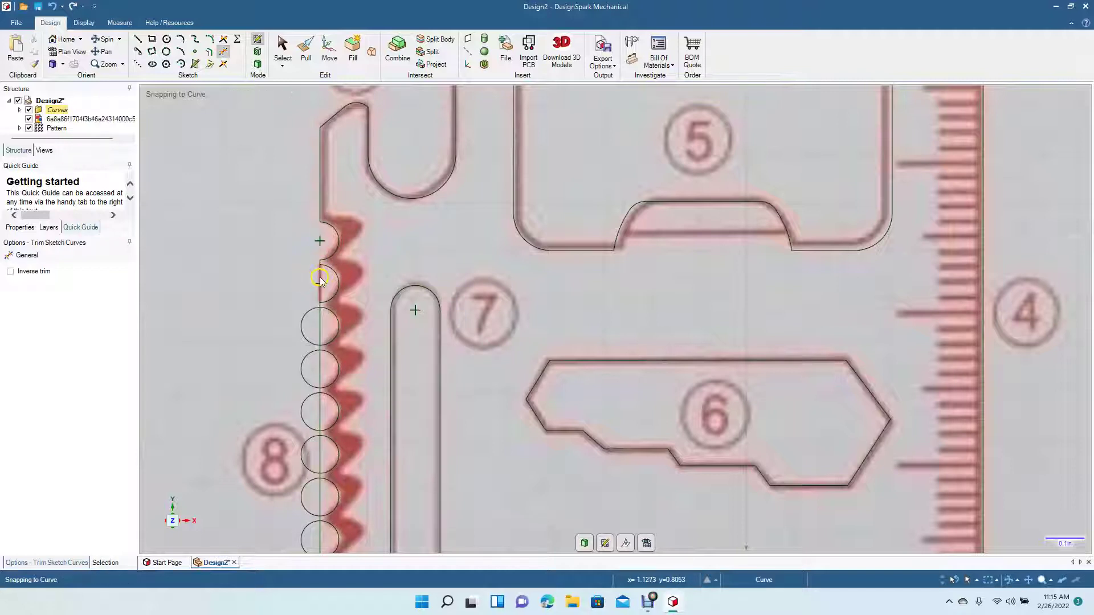
pyautogui.click(319, 328)
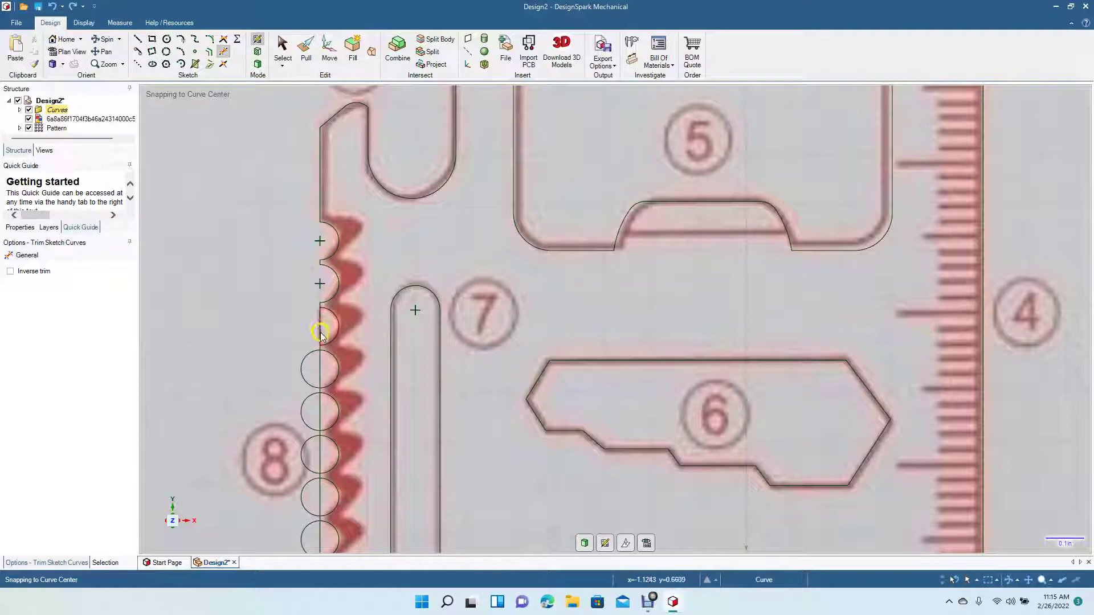
# Step: Trim the outer halves of the next five circles along the plate's serrated edge near label 8, with the edge segments crossing them
pyautogui.click(300, 367)
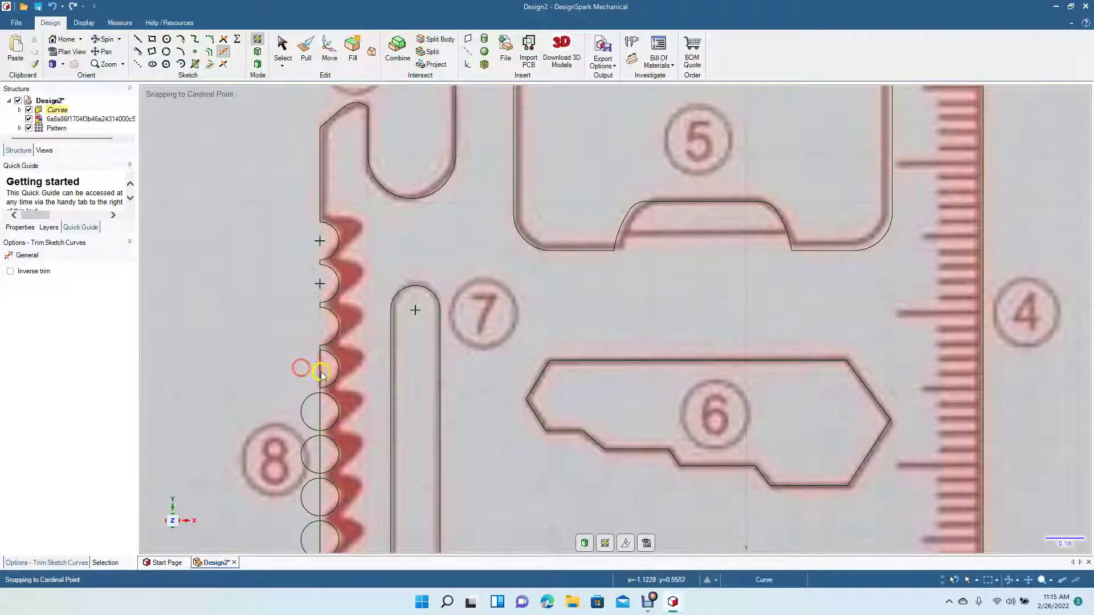
pyautogui.click(303, 408)
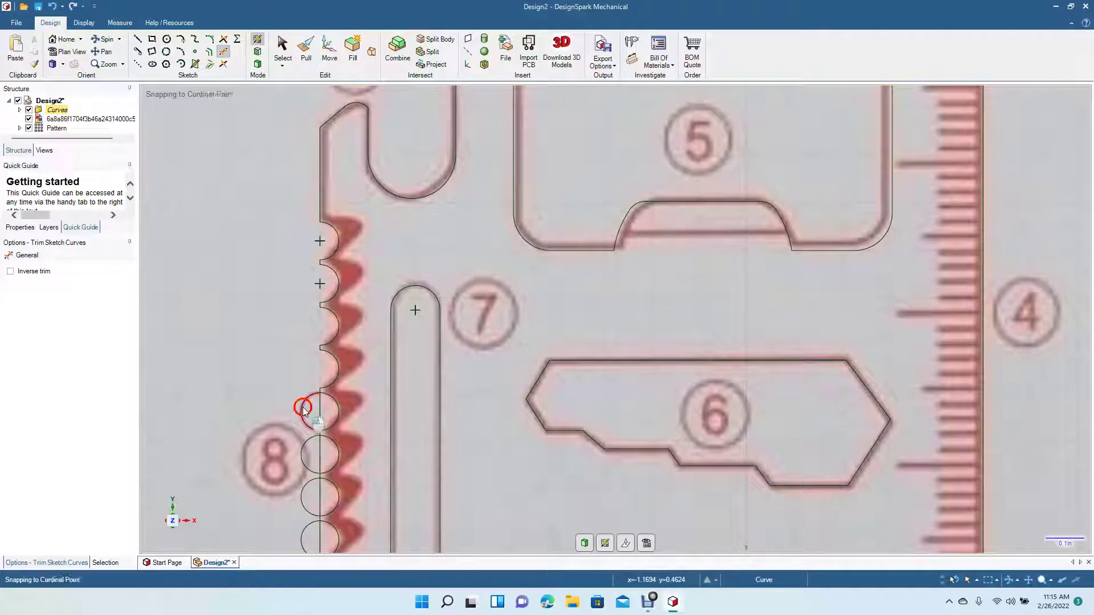
pyautogui.click(306, 442)
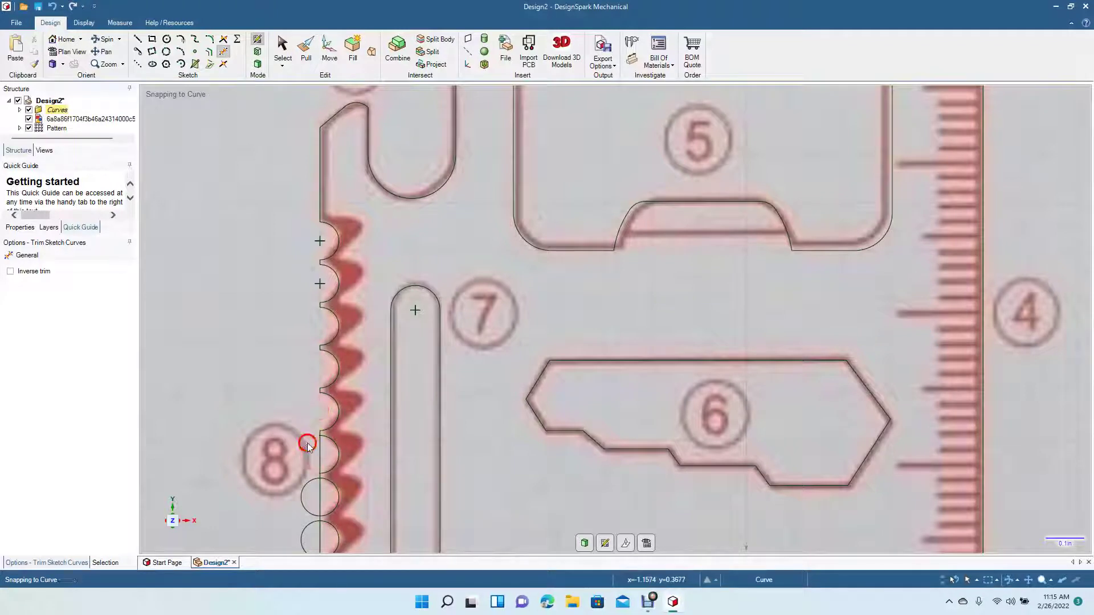
pyautogui.click(306, 495)
pyautogui.click(316, 539)
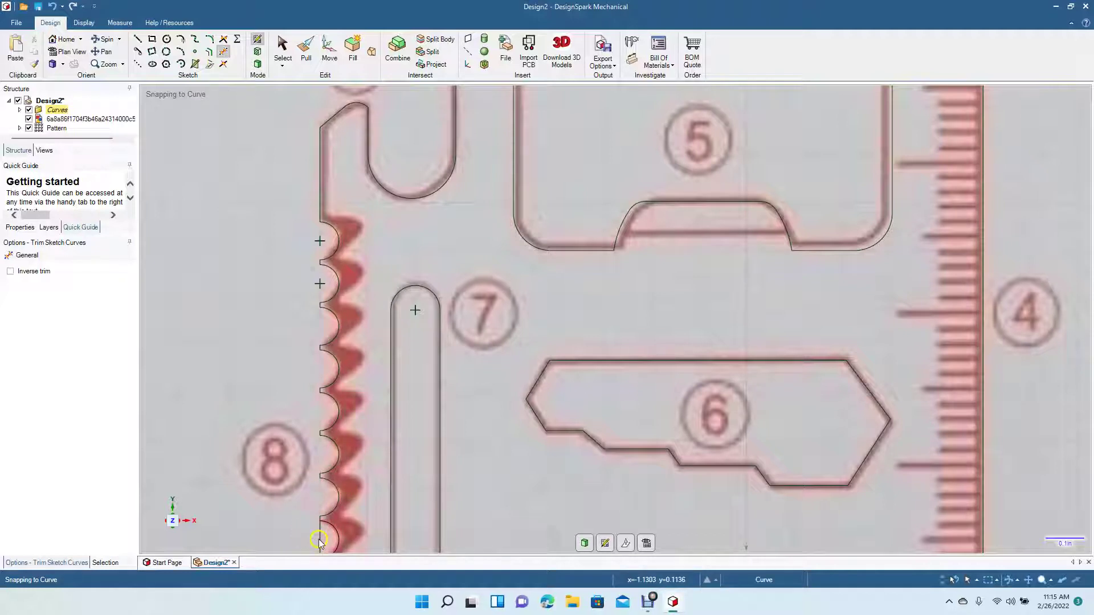
pyautogui.click(317, 541)
# Step: Trim the outer halves of the last four circles and the edge segments inside them to complete the serrated edge
pyautogui.click(105, 55)
pyautogui.moveTo(236, 360); pyautogui.dragTo(263, 225)
pyautogui.moveTo(267, 328); pyautogui.dragTo(257, 239)
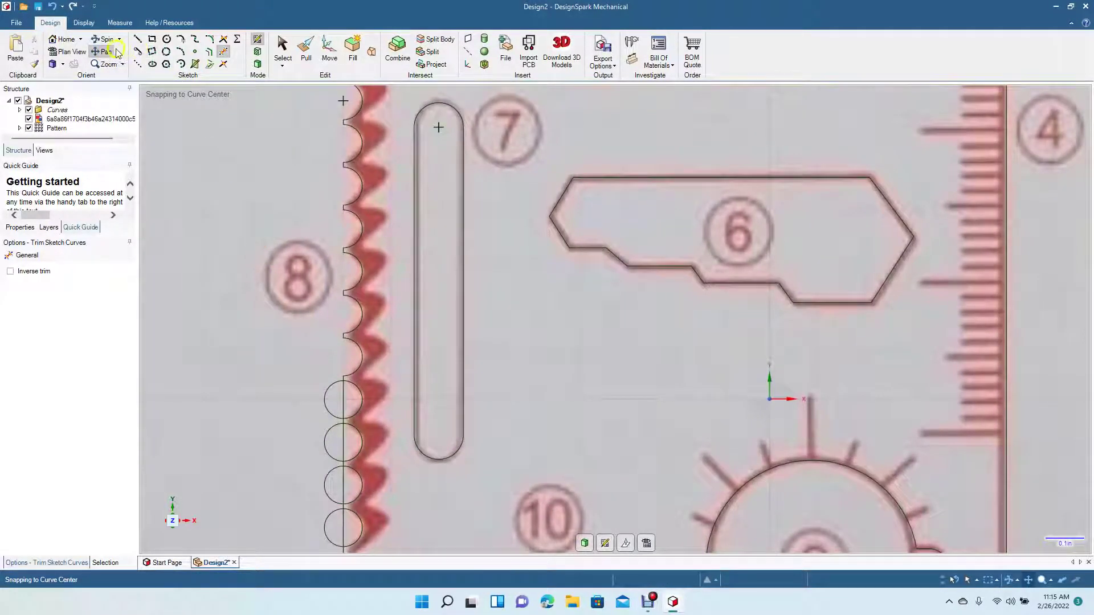
pyautogui.click(282, 46)
pyautogui.click(223, 53)
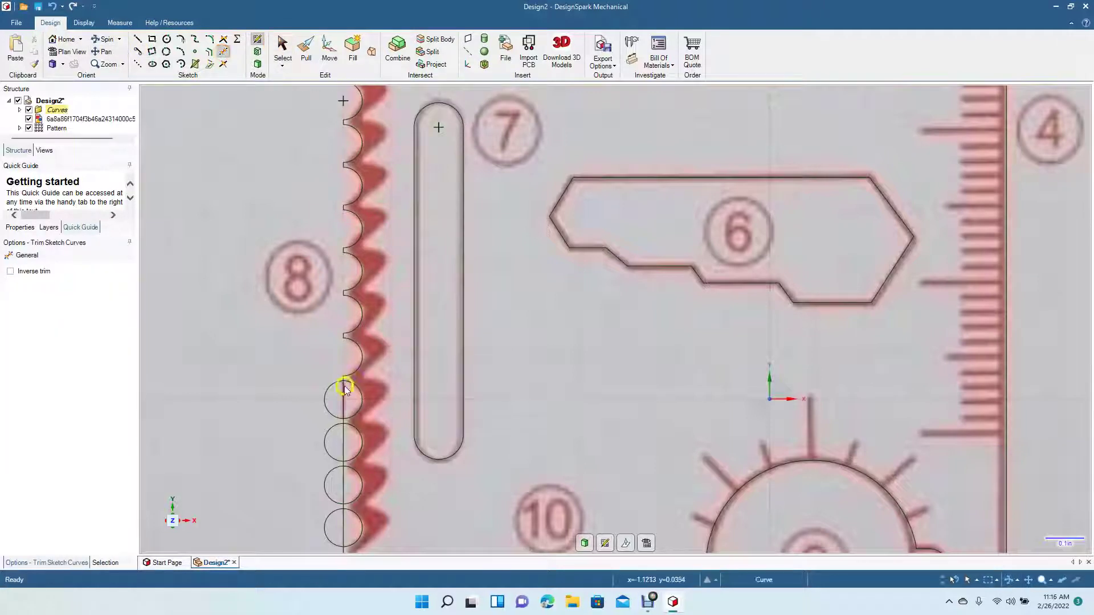
pyautogui.click(328, 397)
pyautogui.click(329, 434)
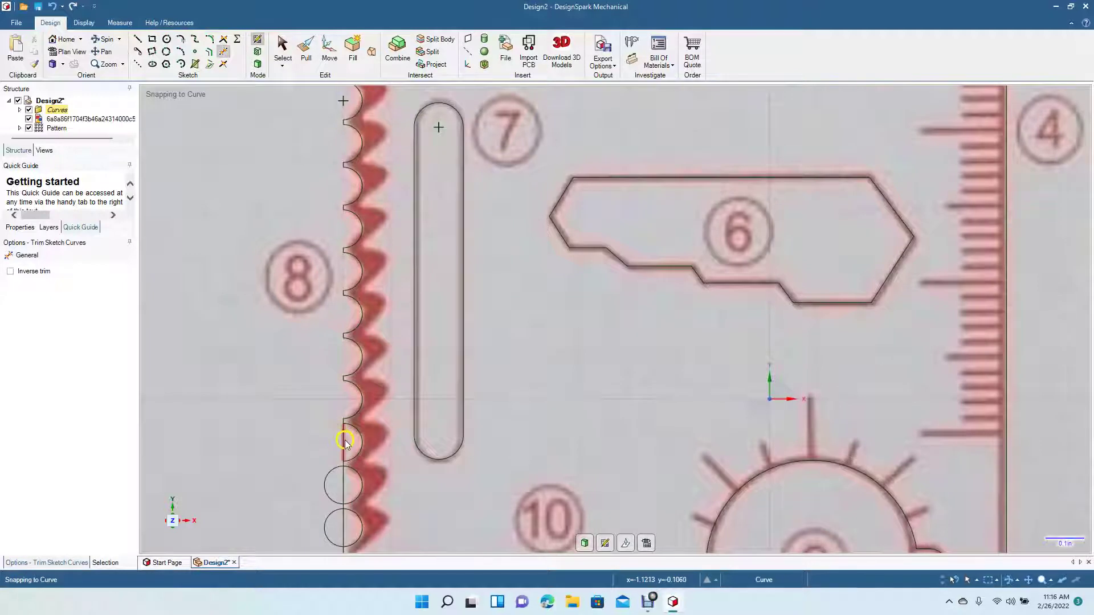
pyautogui.click(344, 444)
pyautogui.click(325, 476)
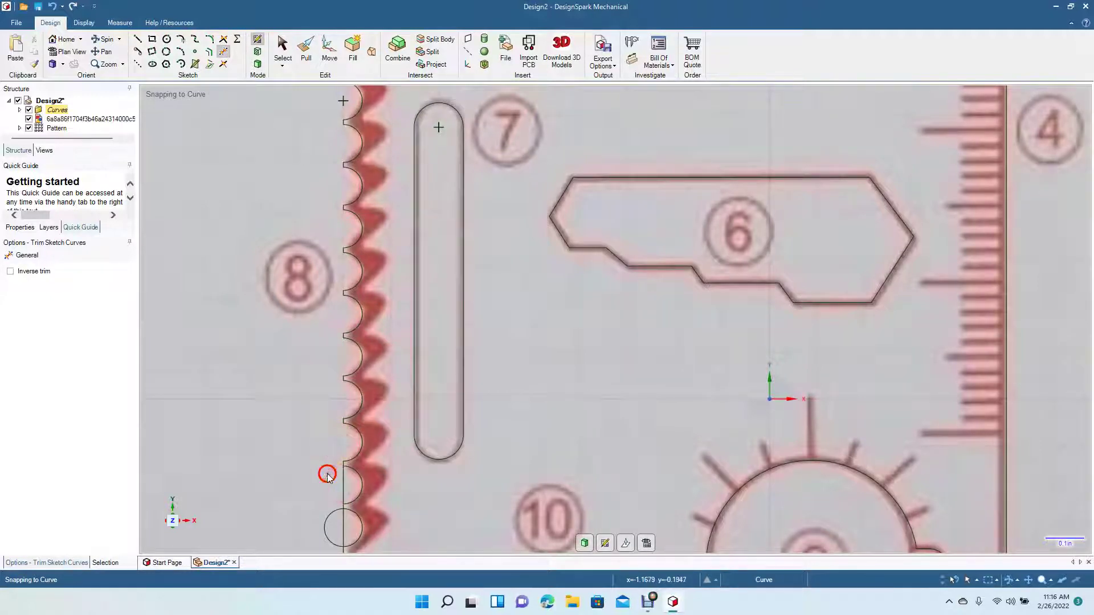
pyautogui.click(328, 517)
pyautogui.click(344, 530)
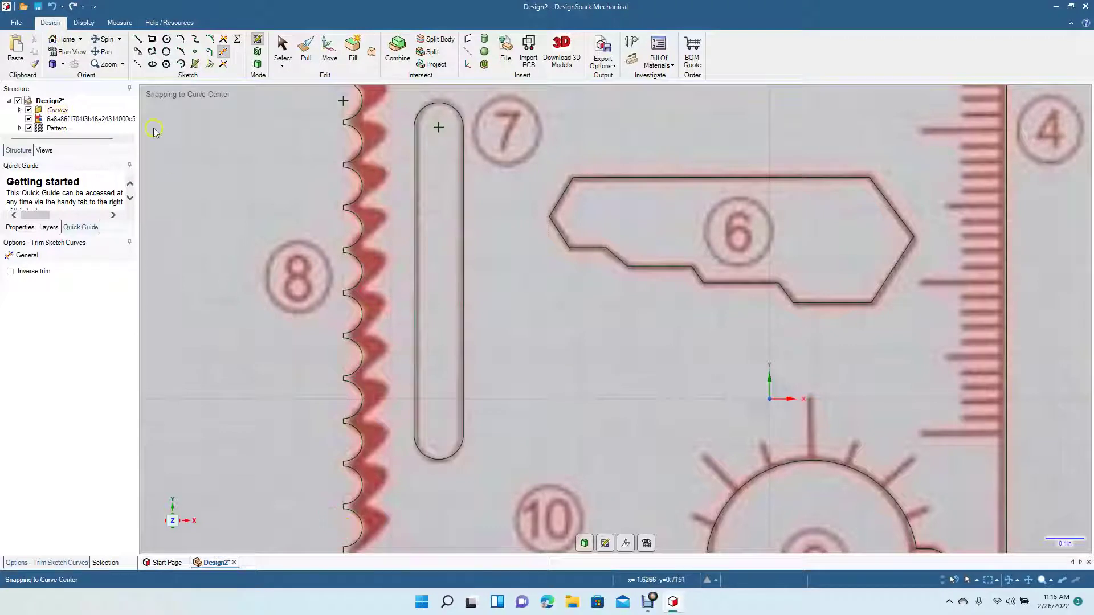
# Step: Try to draw a 0.5 in vertical line upward from the centre of the large circle labelled 9
pyautogui.click(103, 52)
pyautogui.moveTo(196, 261); pyautogui.dragTo(205, 164)
pyautogui.moveTo(449, 237)
pyautogui.mouseDown()
pyautogui.moveTo(420, 227)
pyautogui.moveTo(393, 171)
pyautogui.mouseUp()
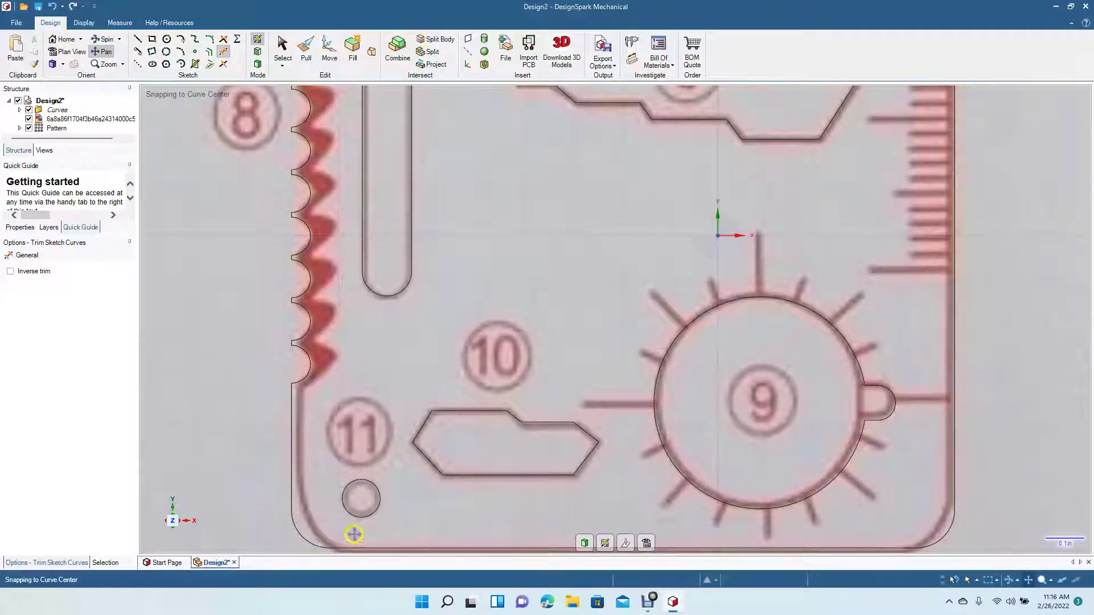
pyautogui.moveTo(664, 202)
pyautogui.mouseDown()
pyautogui.moveTo(596, 205)
pyautogui.moveTo(510, 278)
pyautogui.moveTo(490, 216)
pyautogui.mouseUp()
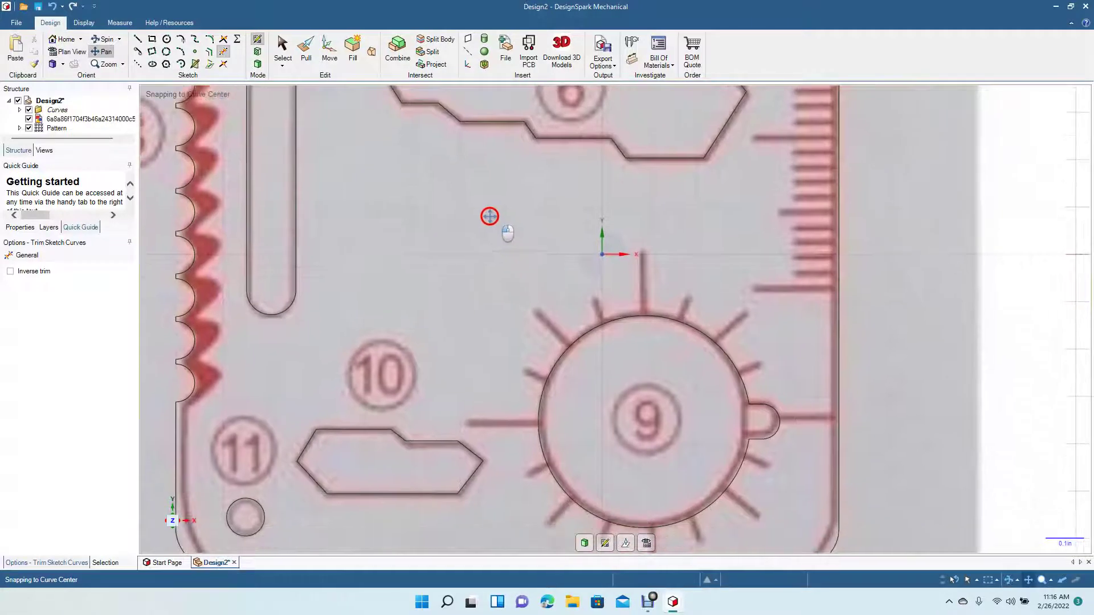
pyautogui.moveTo(622, 397)
pyautogui.mouseDown()
pyautogui.moveTo(612, 300)
pyautogui.moveTo(609, 317)
pyautogui.mouseUp()
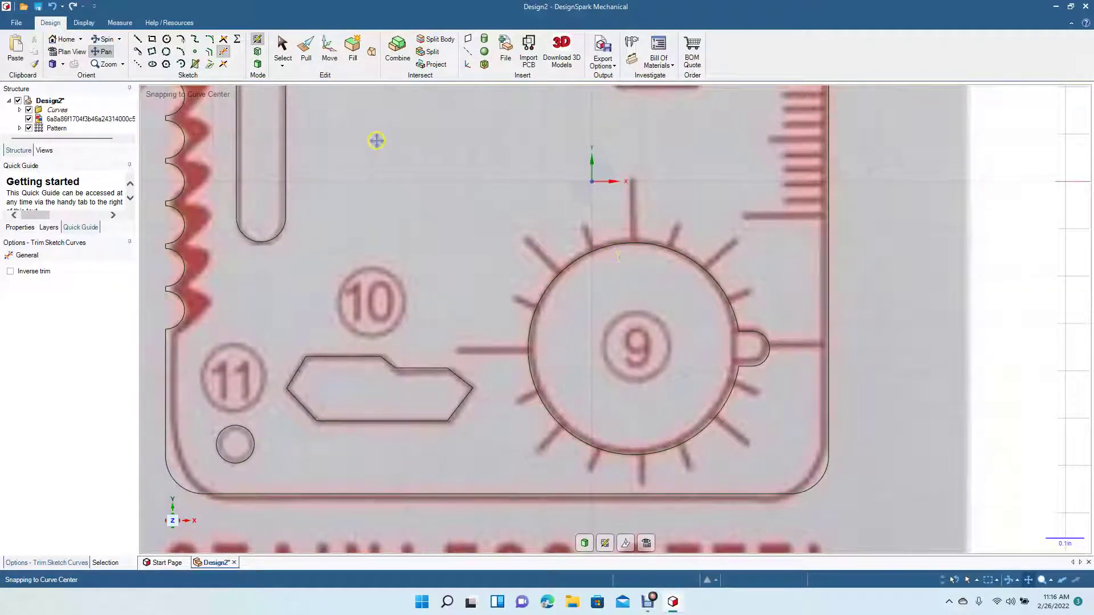
pyautogui.click(152, 40)
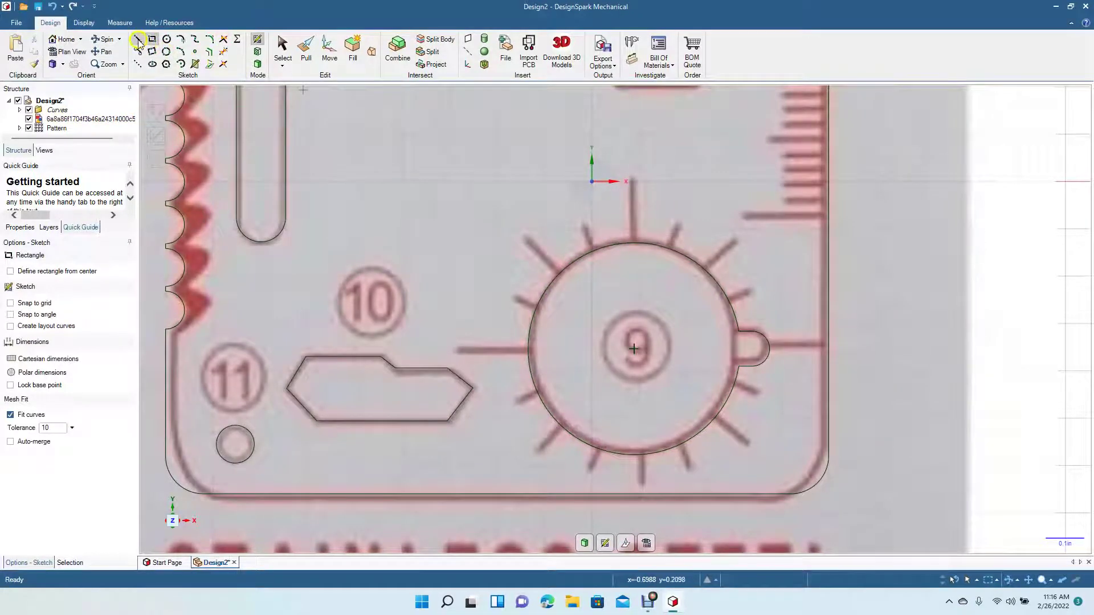
pyautogui.click(138, 41)
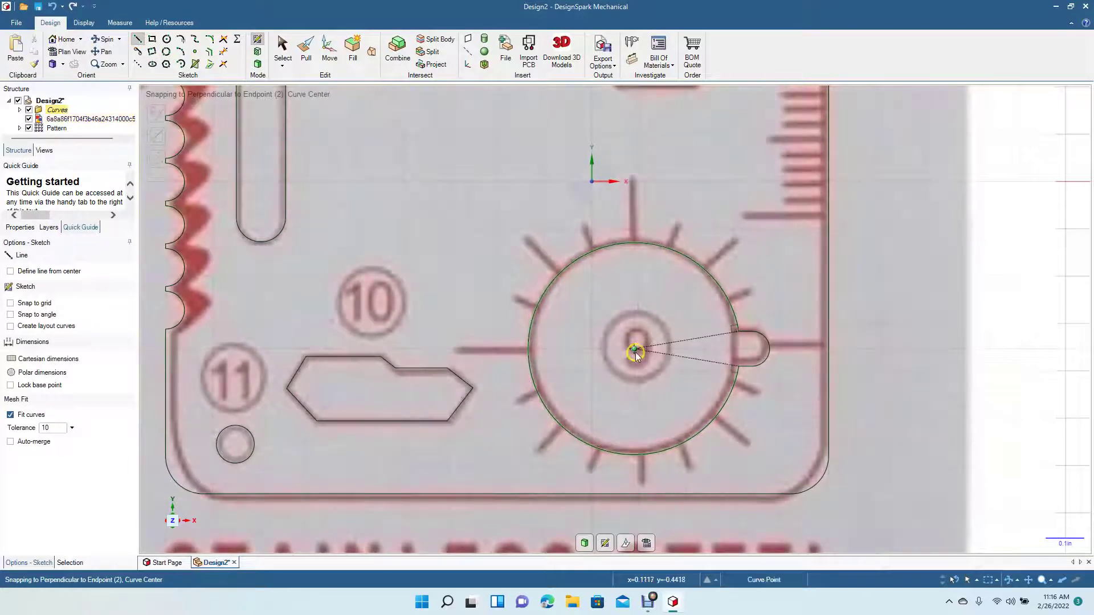
pyautogui.click(635, 350)
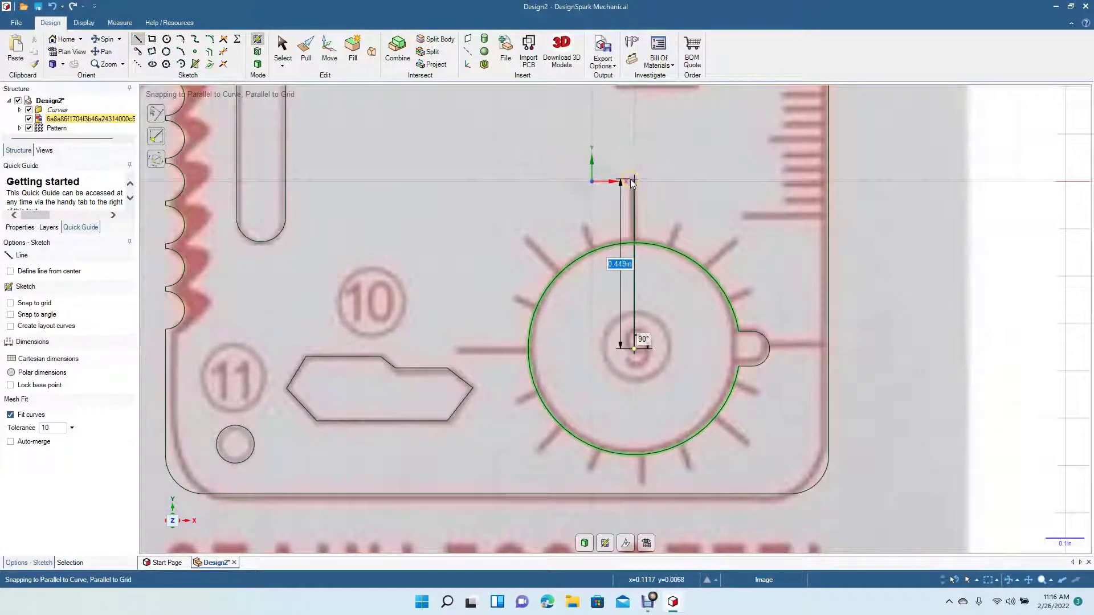
pyautogui.write('0.')
pyautogui.write('5')
pyautogui.press('Return')
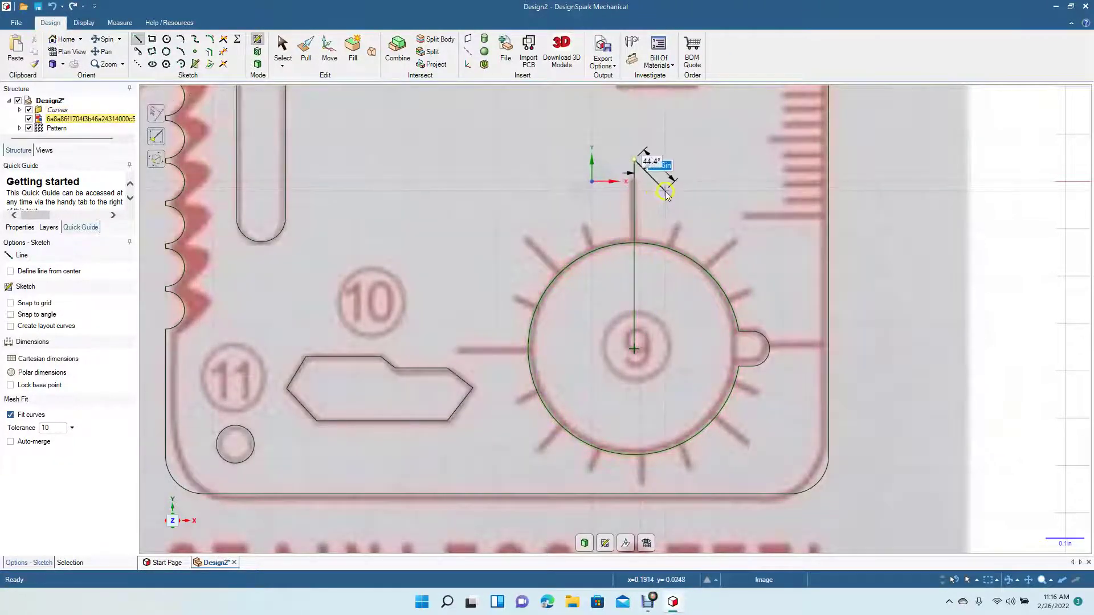
pyautogui.press('Escape')
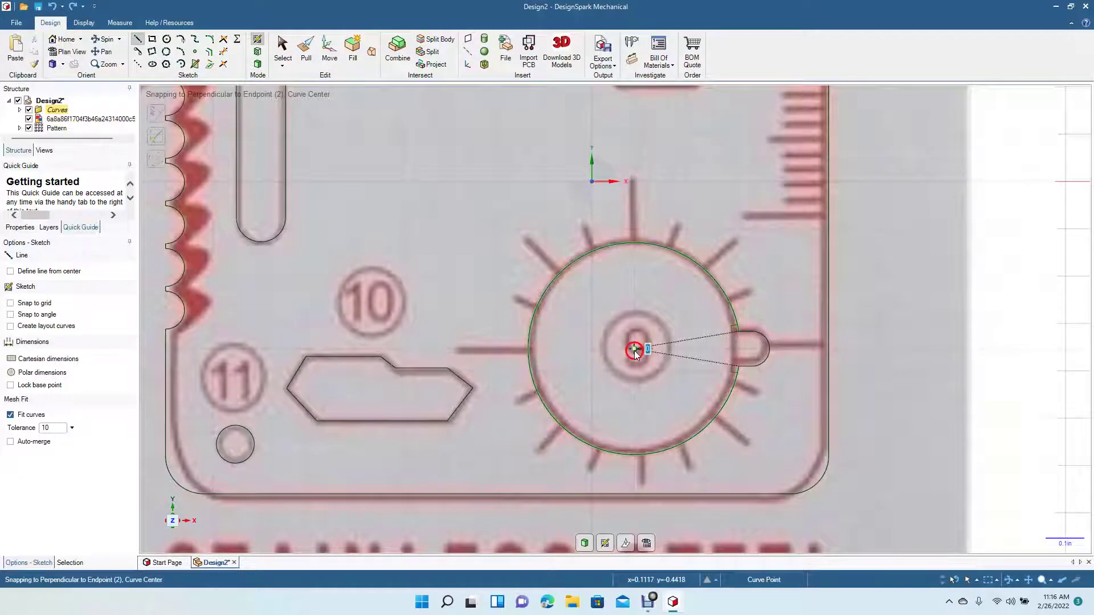
# Step: Draw a vertical line about 0.447 in long from the centre of circle 9 up to the end of the traced tick mark
pyautogui.click(635, 350)
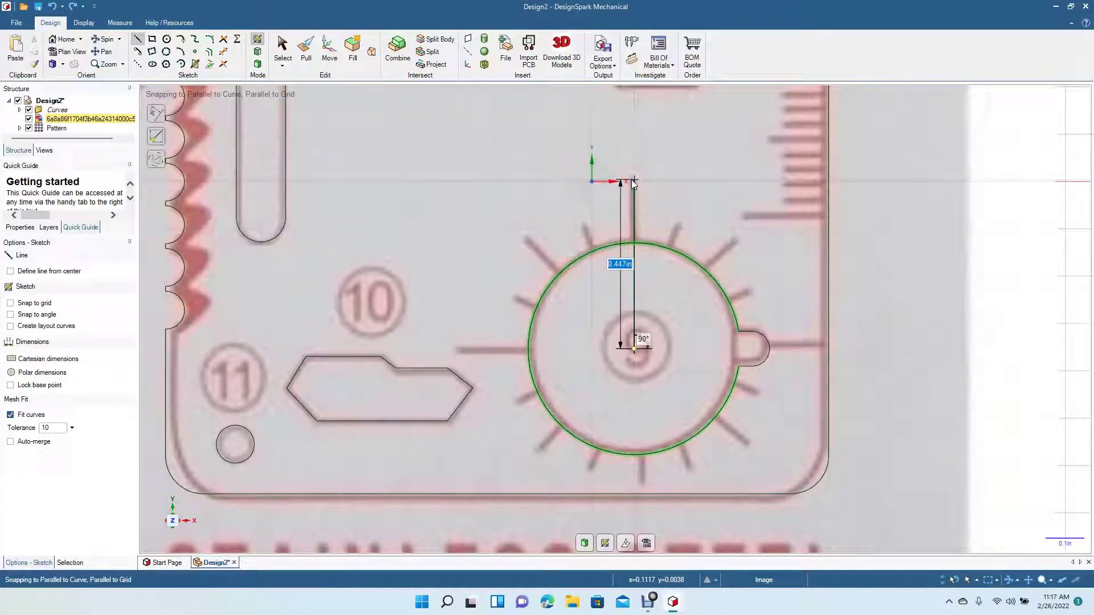
pyautogui.click(634, 182)
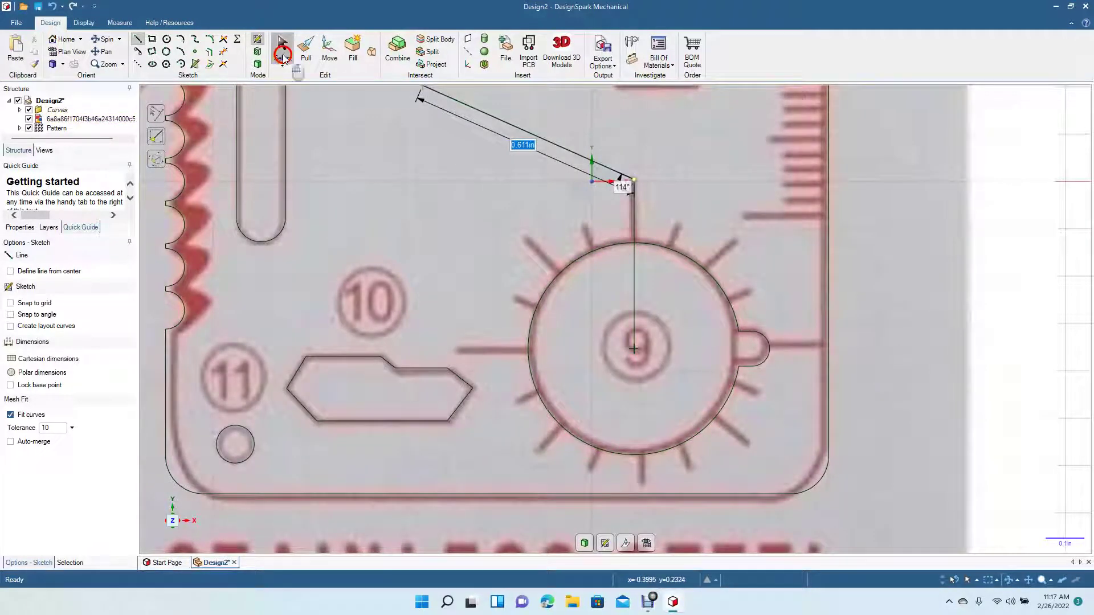
pyautogui.click(280, 57)
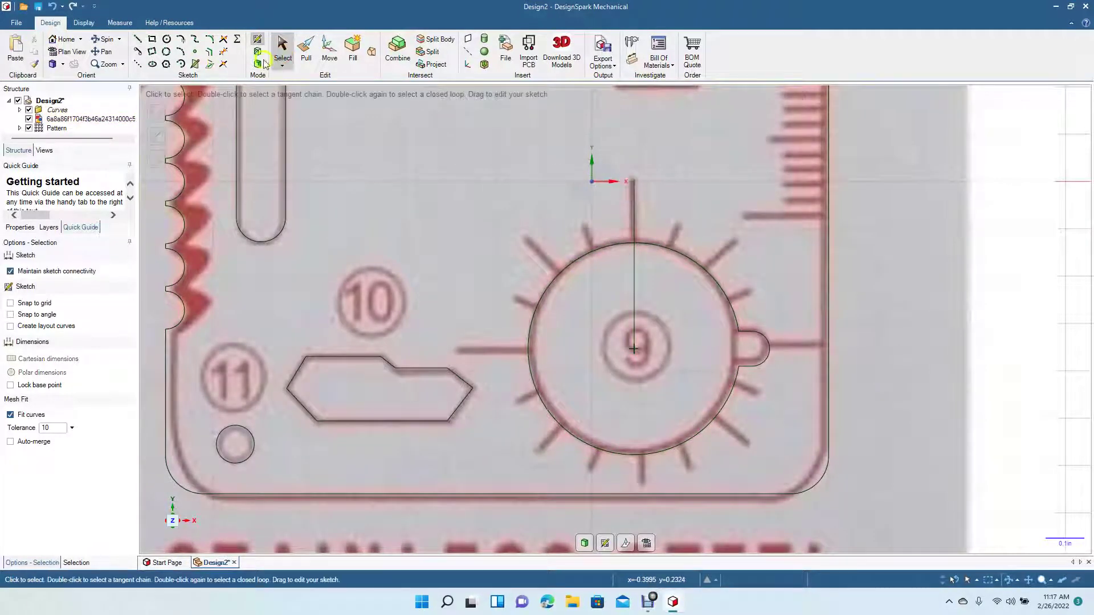
# Step: Draw a vertical line about 0.359 in long from the centre of circle 9 down to the end of the lower tick mark
pyautogui.click(138, 38)
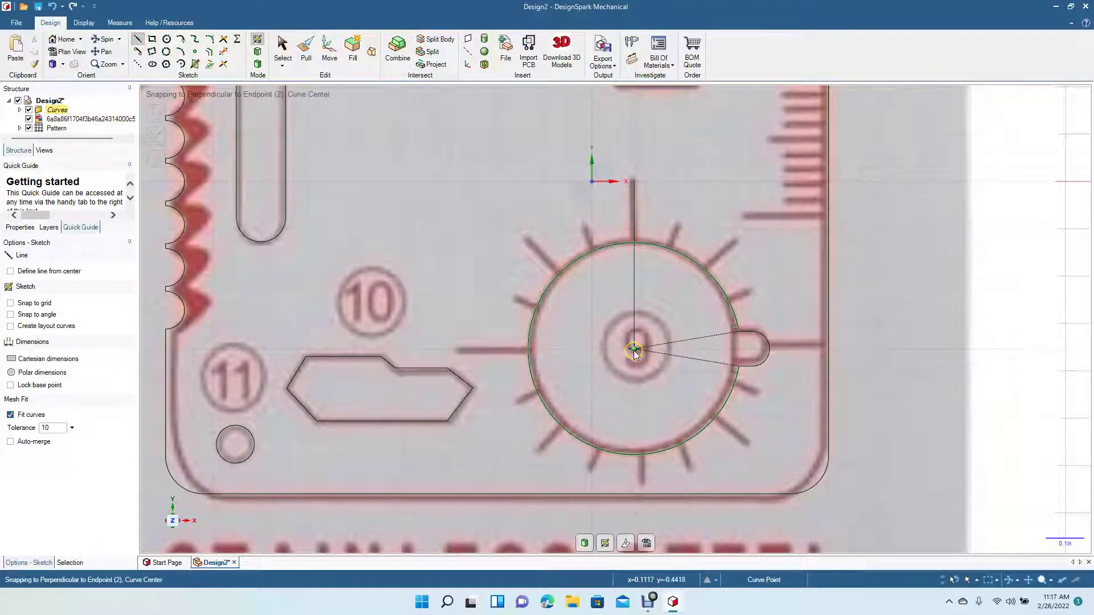
pyautogui.click(634, 350)
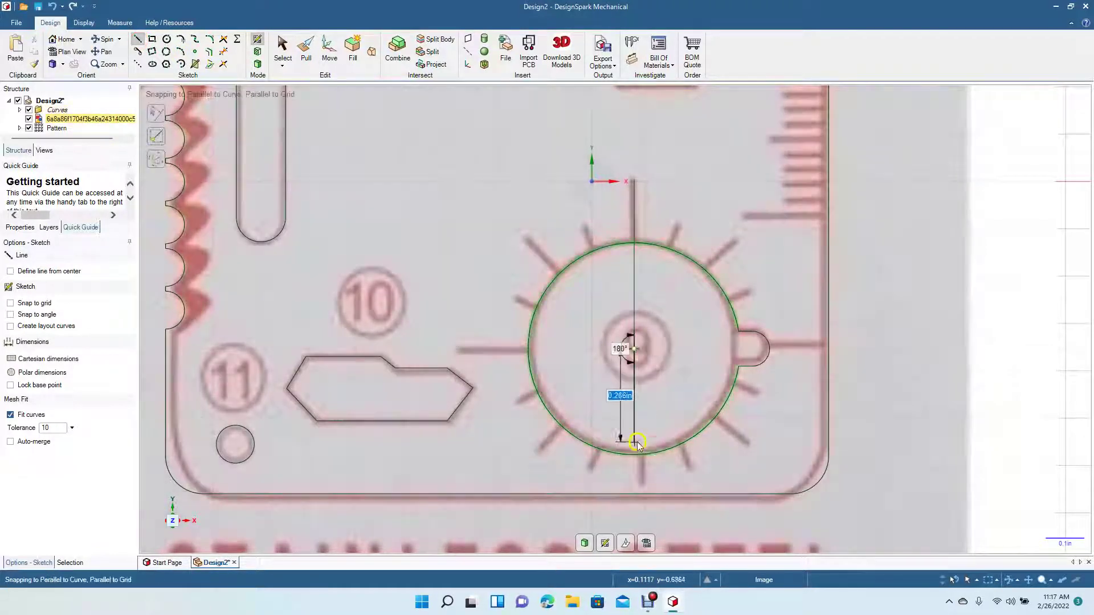
pyautogui.click(636, 486)
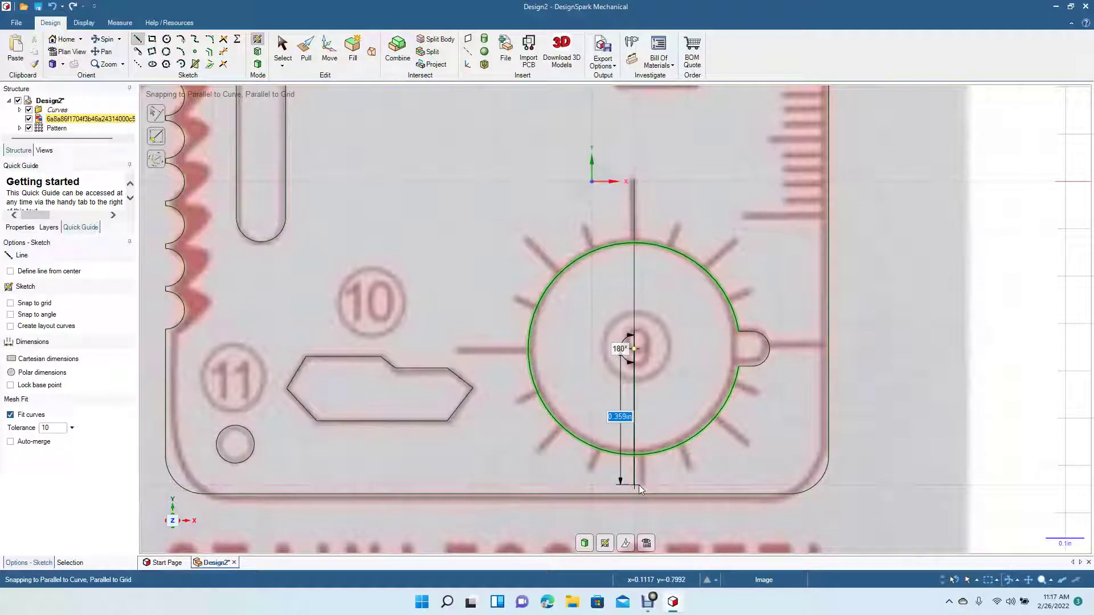
pyautogui.click(638, 488)
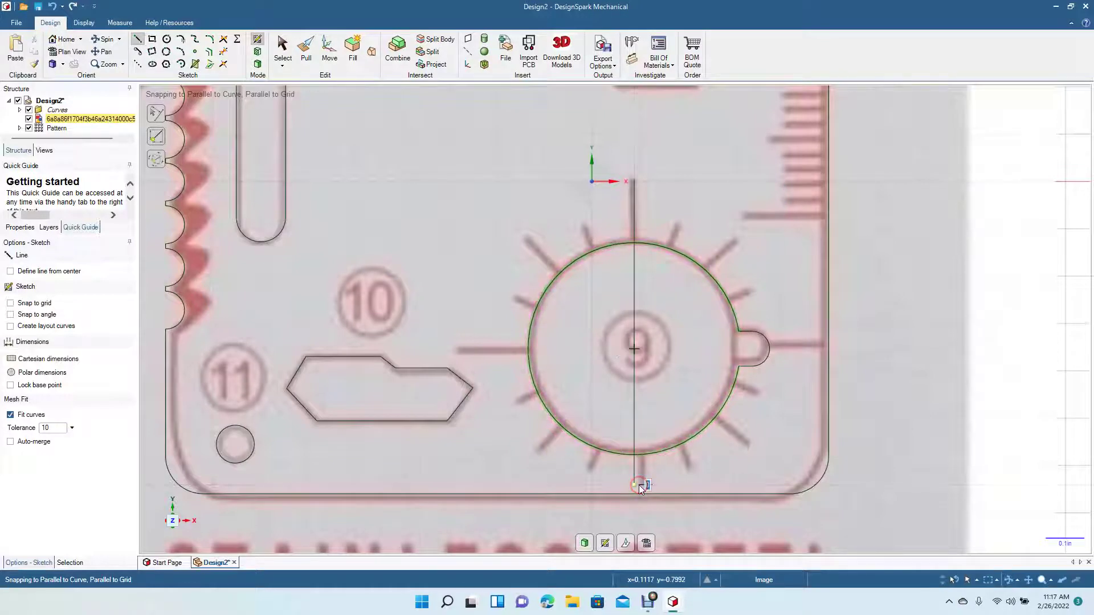
pyautogui.click(282, 47)
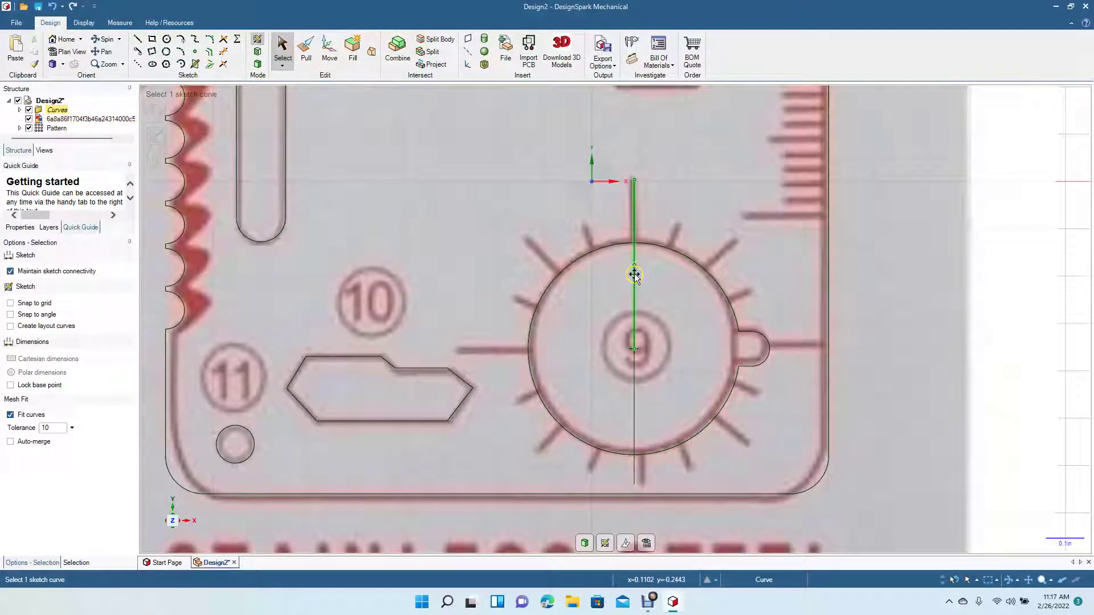
pyautogui.click(635, 386)
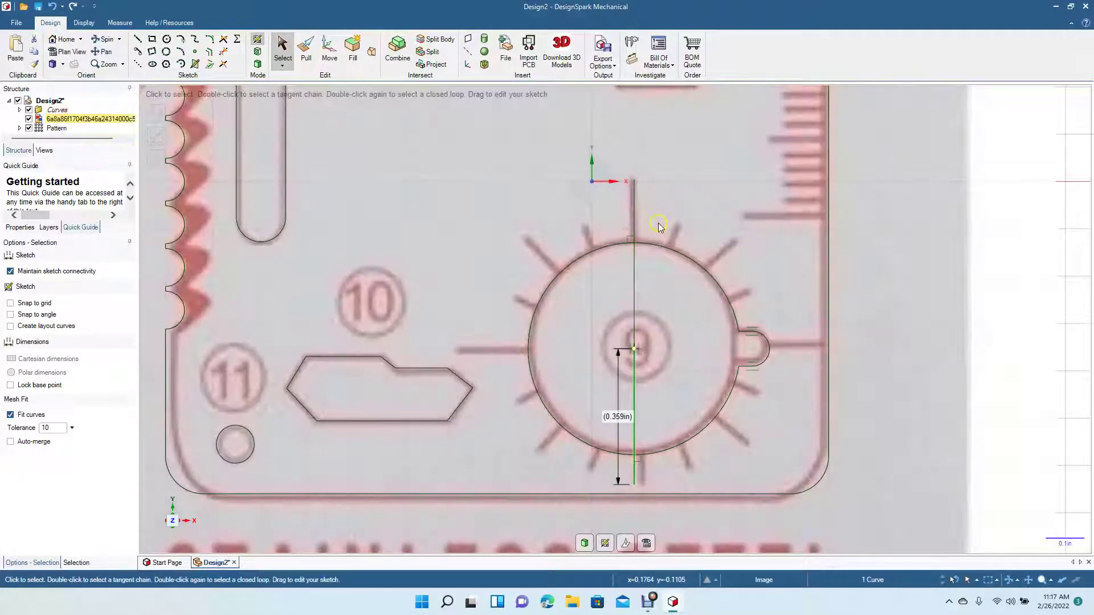
pyautogui.click(658, 223)
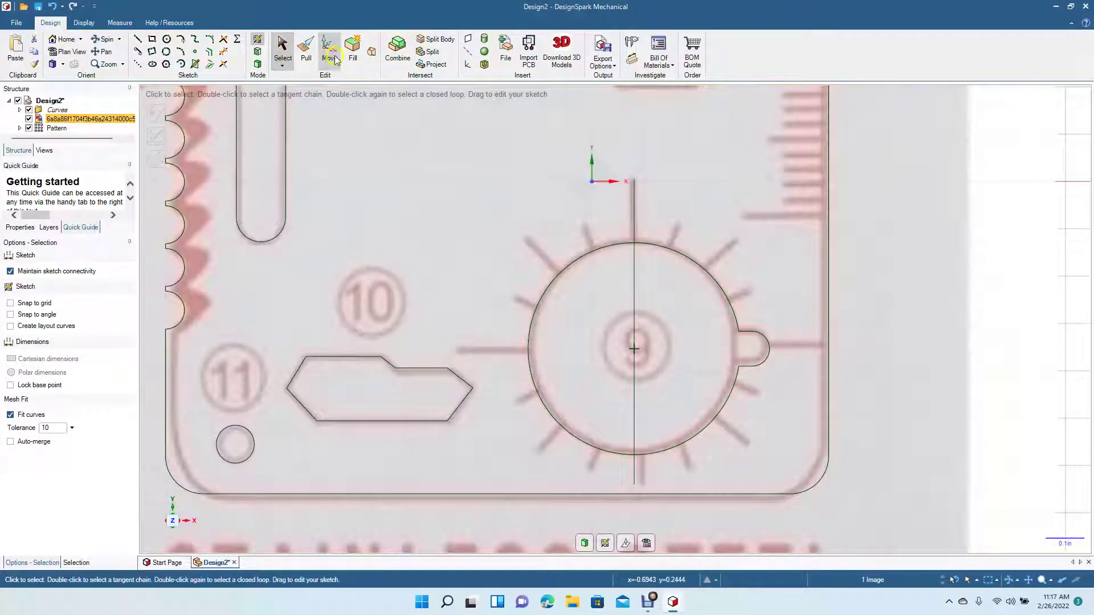
pyautogui.click(330, 56)
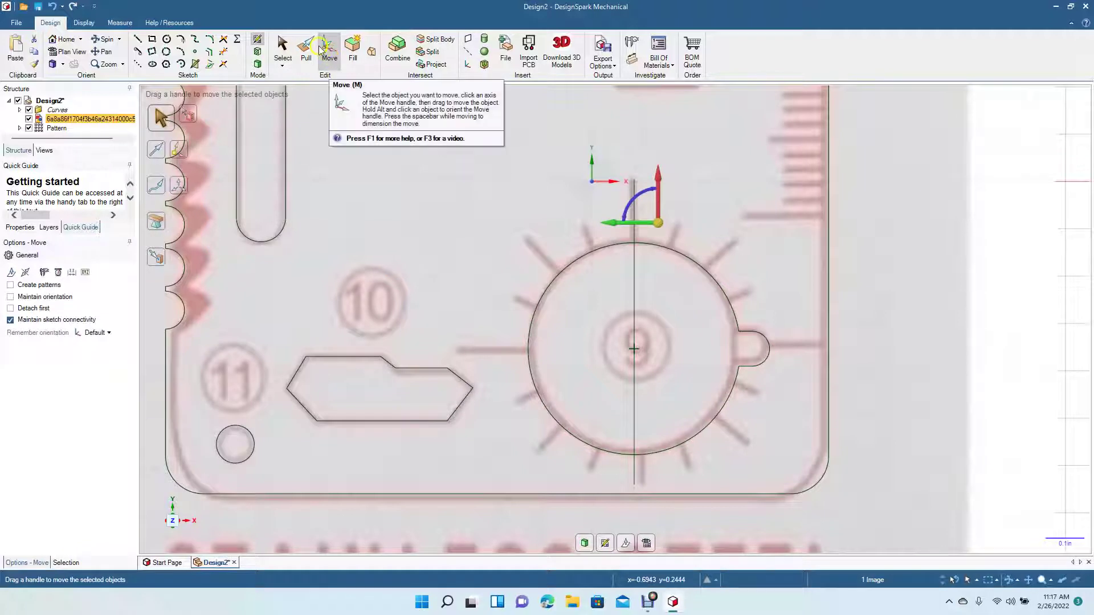
pyautogui.click(43, 286)
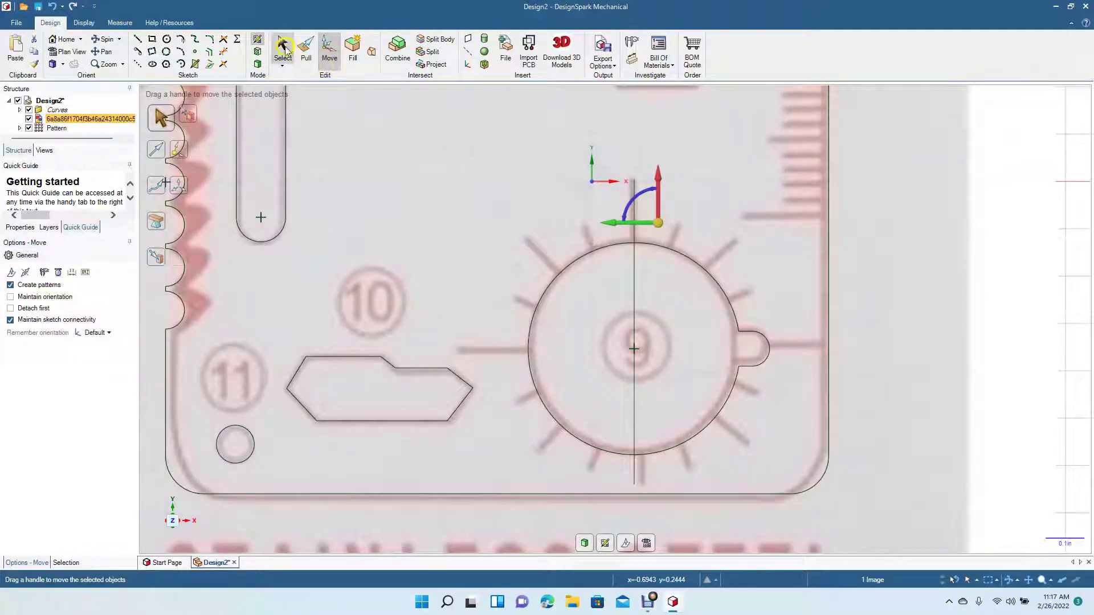
pyautogui.click(284, 49)
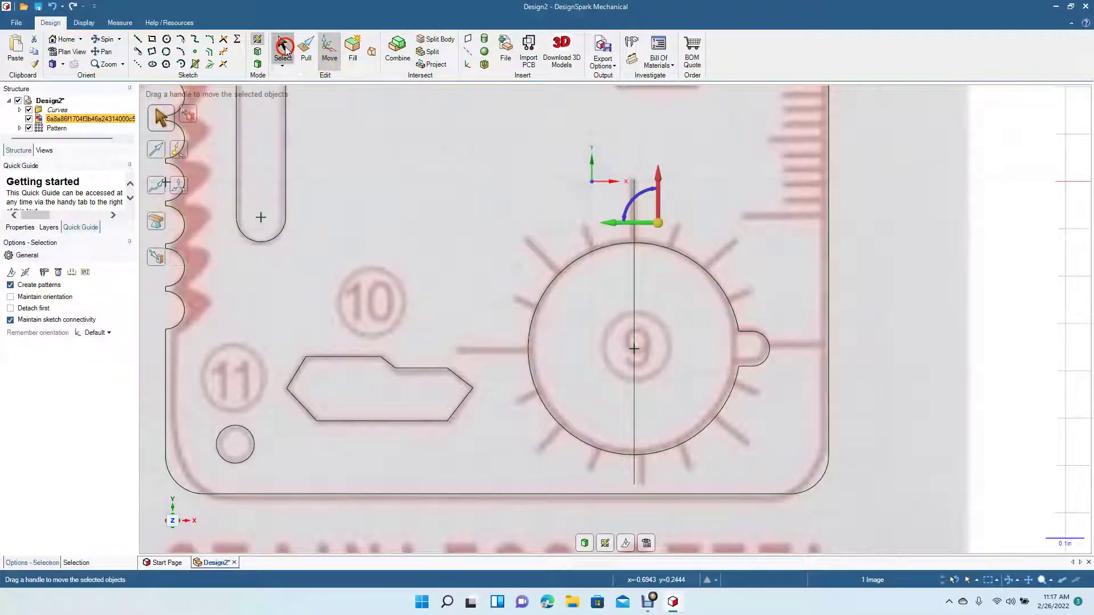
# Step: Try to offset the upper vertical line through circle 9 by 0.04 in
pyautogui.click(210, 53)
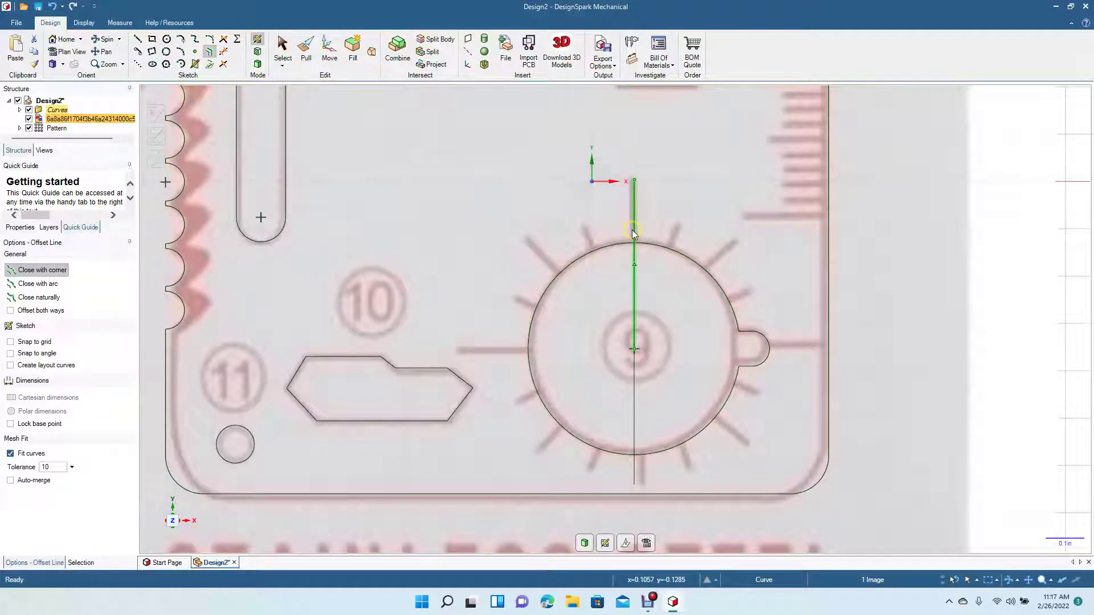
pyautogui.click(633, 231)
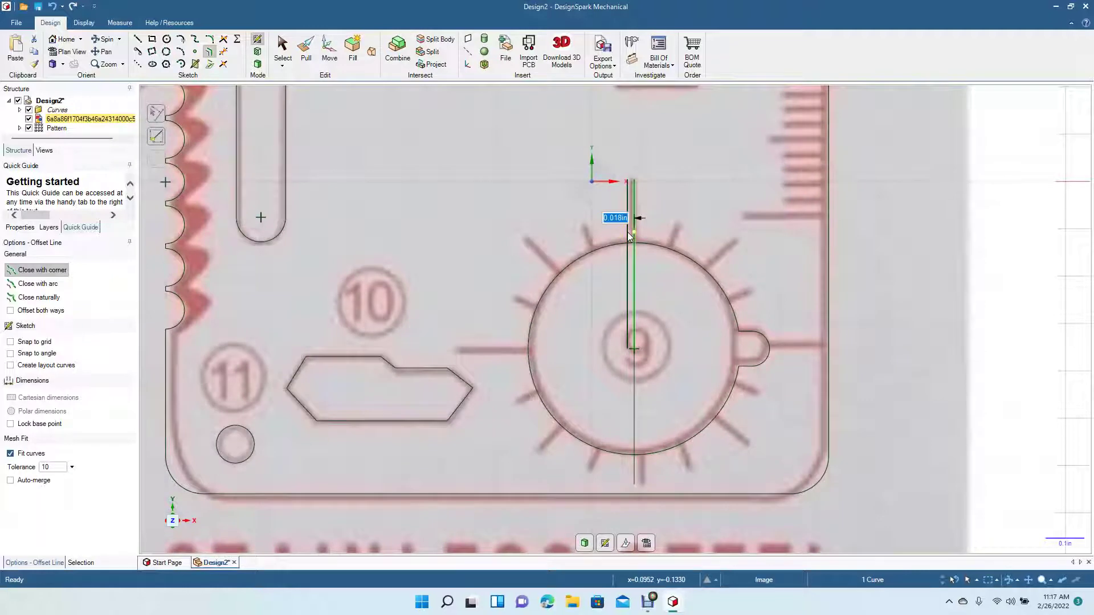
pyautogui.click(628, 231)
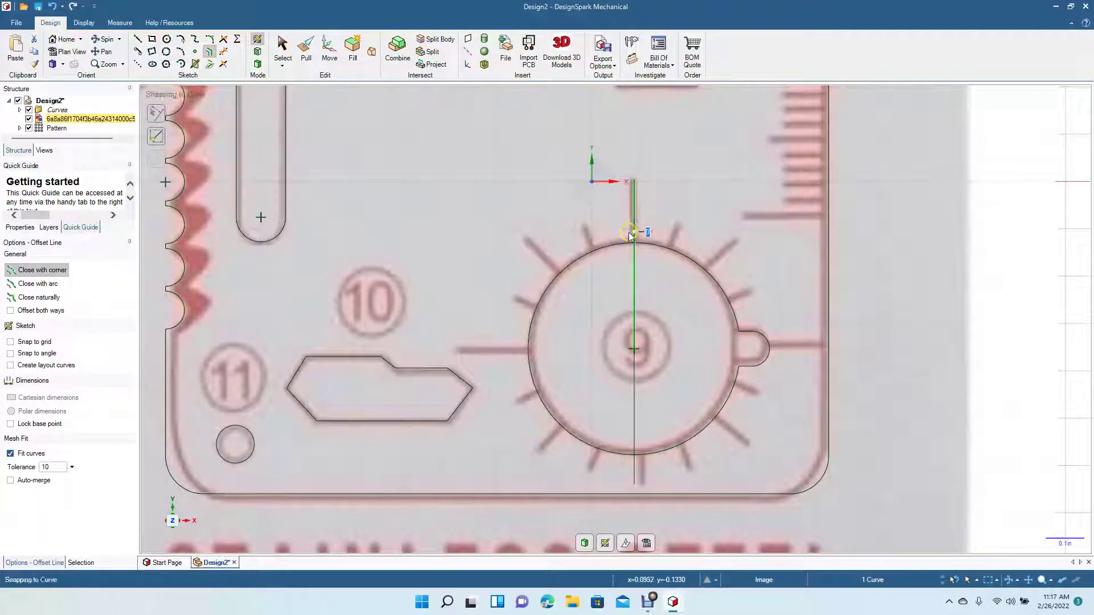
pyautogui.write('0.04')
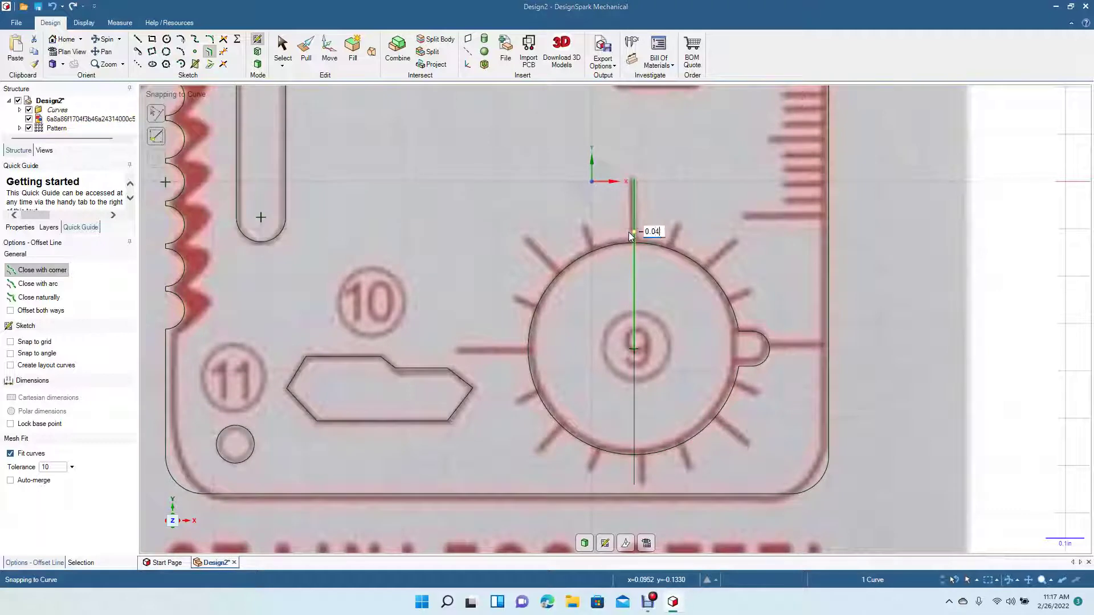
pyautogui.click(650, 233)
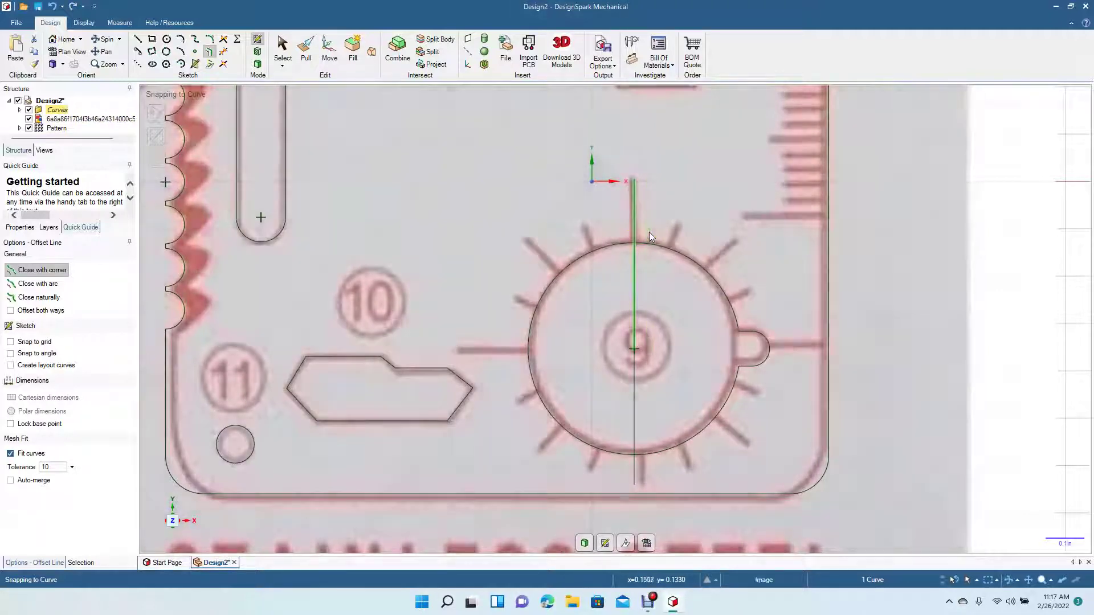
# Step: Offset the upper vertical line through circle 9 by 0.01 in towards its left side
pyautogui.click(635, 231)
pyautogui.click(630, 233)
pyautogui.write('0')
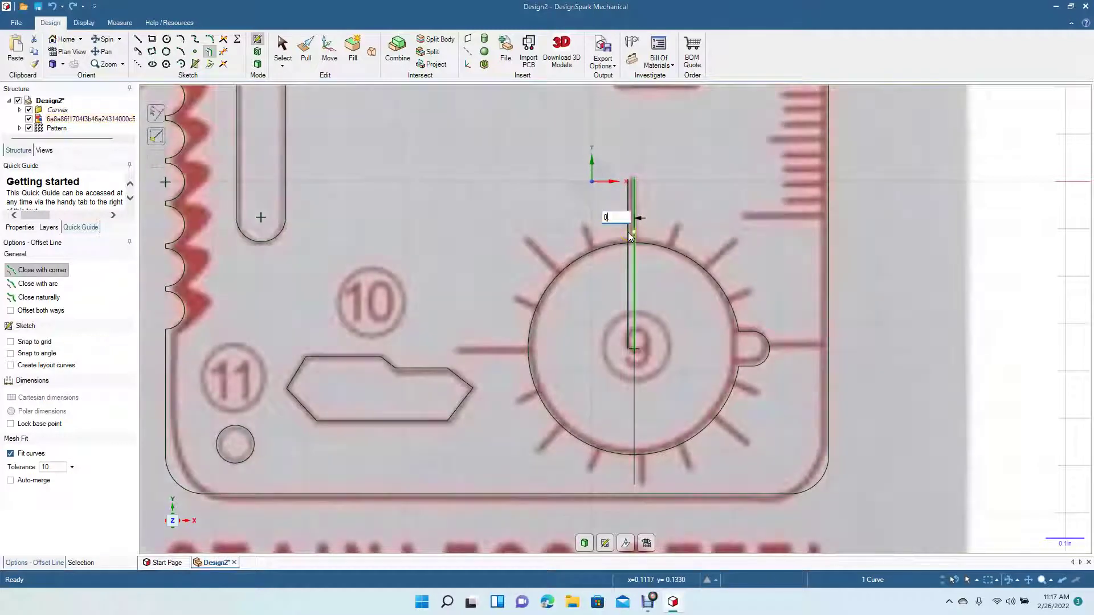
pyautogui.write('.01')
pyautogui.press('Return')
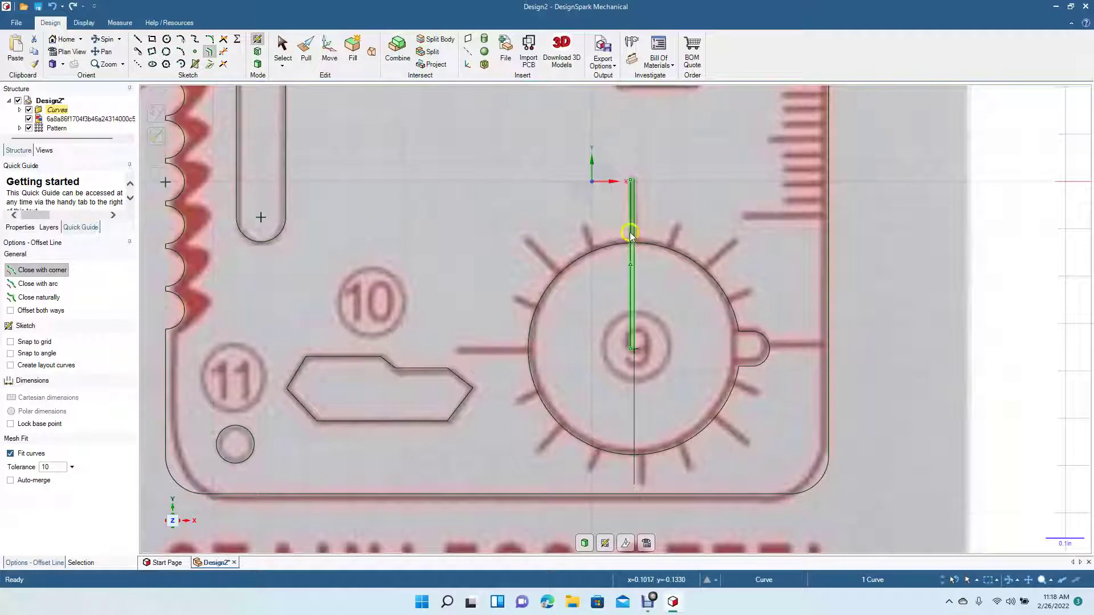
# Step: Offset the original upper vertical line by 0.01 in towards its right side
pyautogui.click(634, 249)
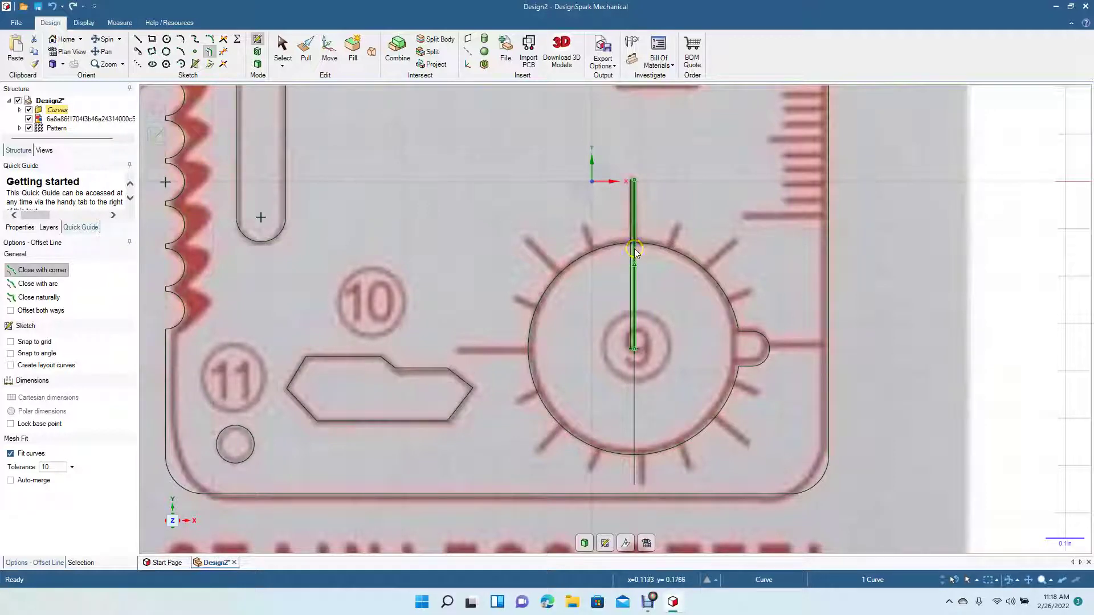
pyautogui.click(637, 247)
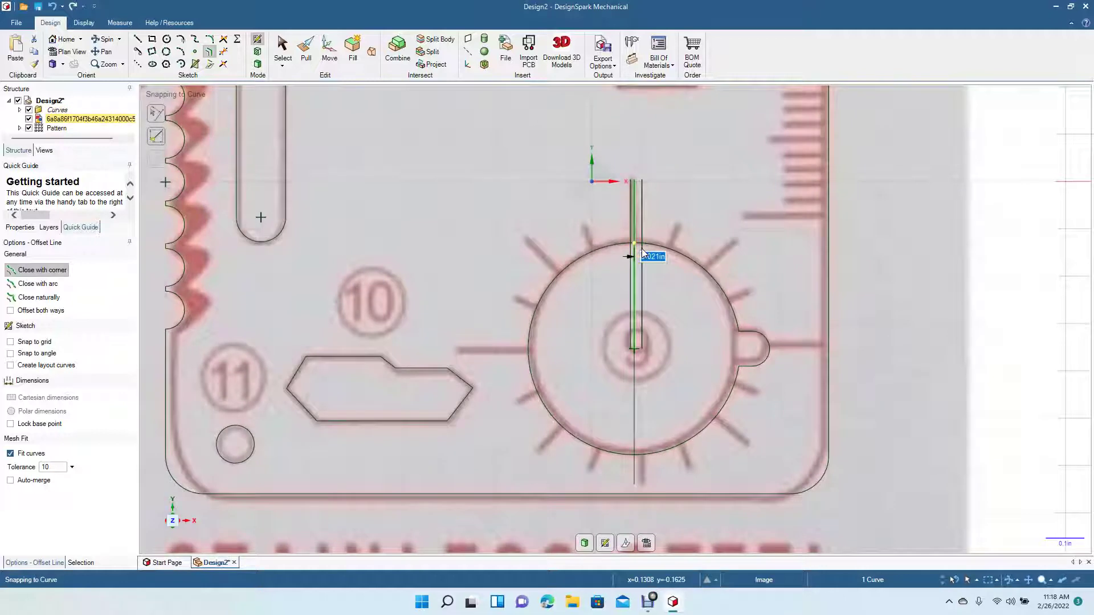
pyautogui.press('BackSpace')
pyautogui.write('0.01')
pyautogui.press('Return')
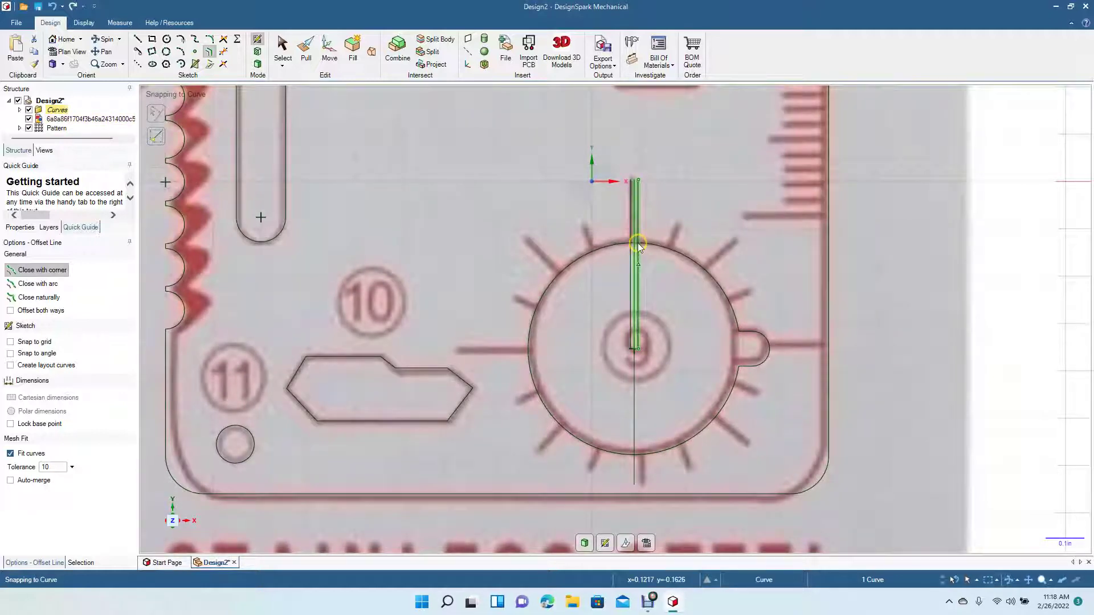
# Step: Offset the lower vertical line below the centre of circle 9 by 0.01 in to both sides
pyautogui.click(639, 380)
pyautogui.click(635, 392)
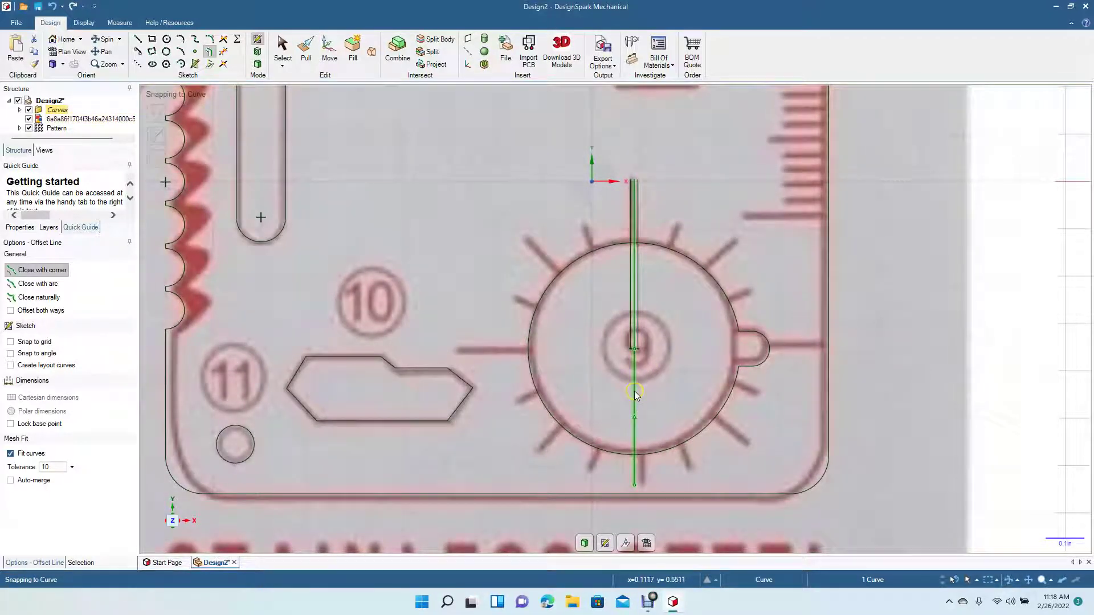
pyautogui.write('0.01')
pyautogui.press('Return')
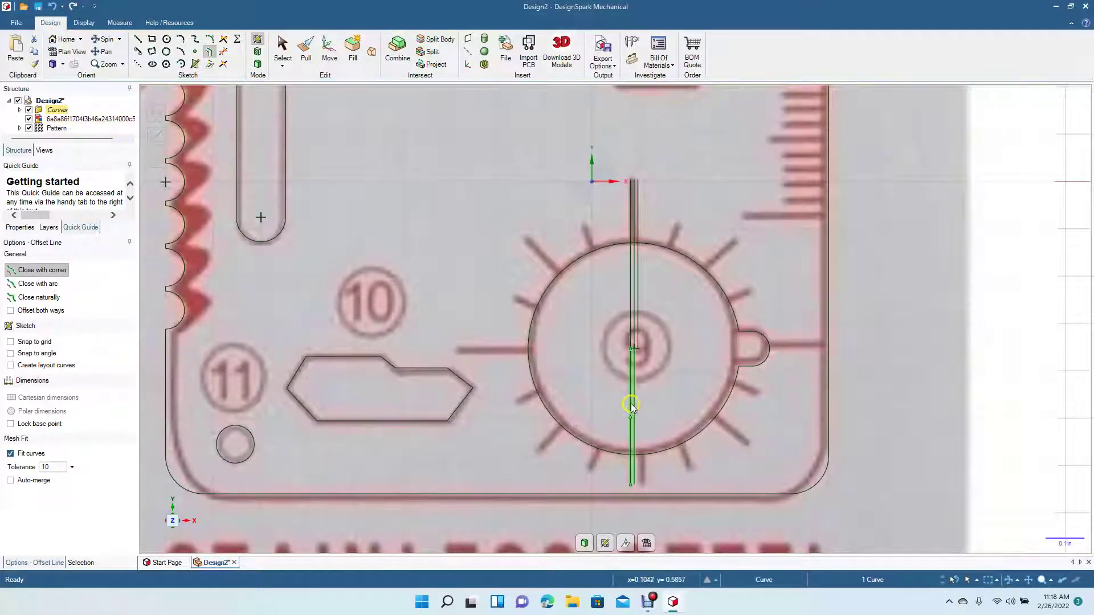
pyautogui.click(634, 407)
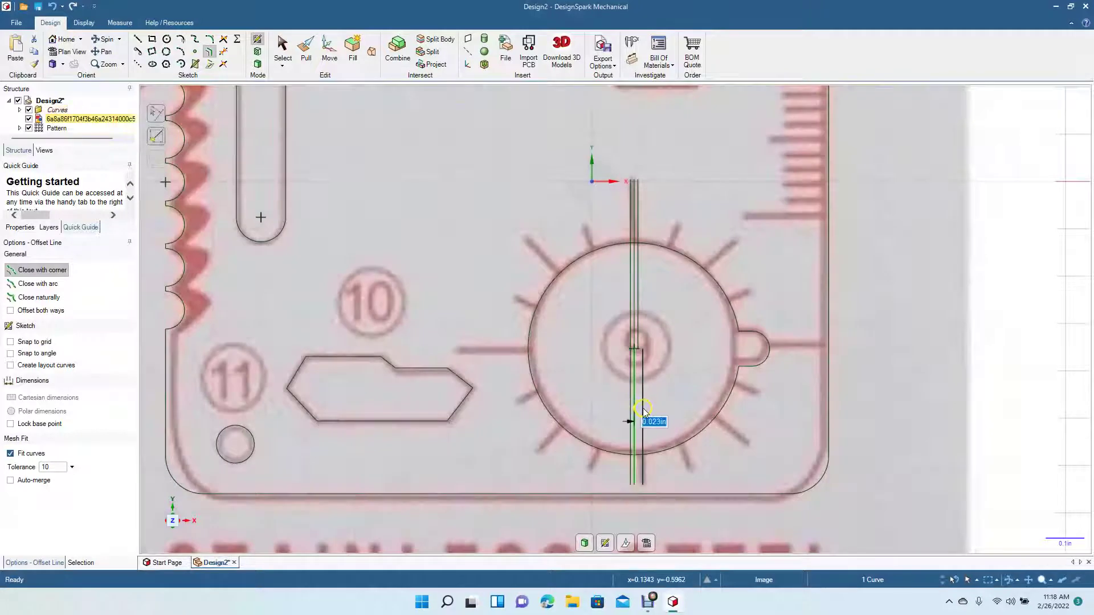
pyautogui.write('01')
pyautogui.press('Return')
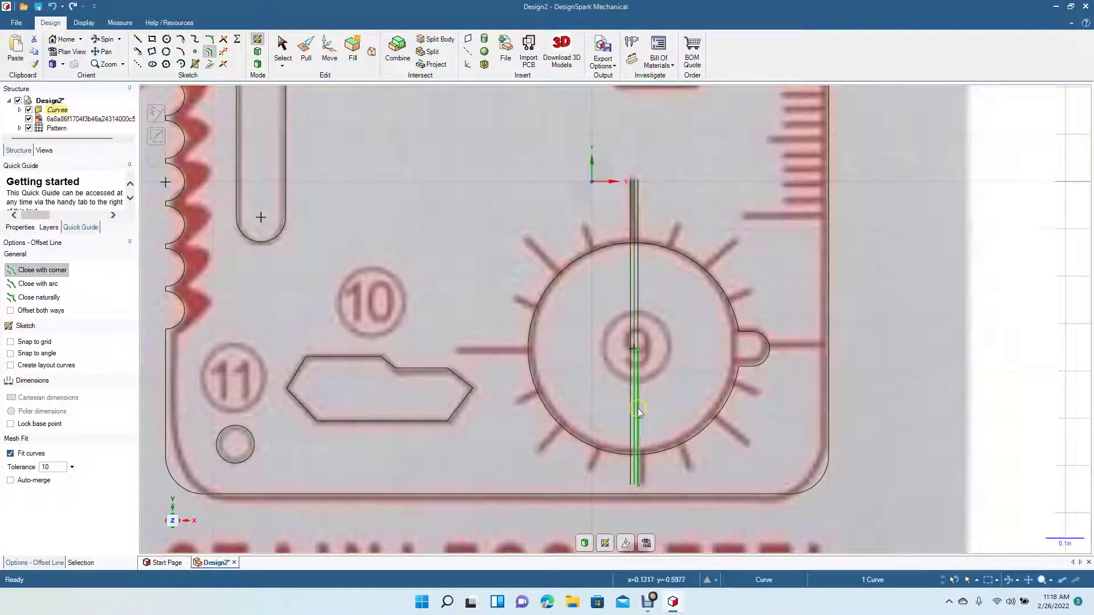
pyautogui.click(637, 447)
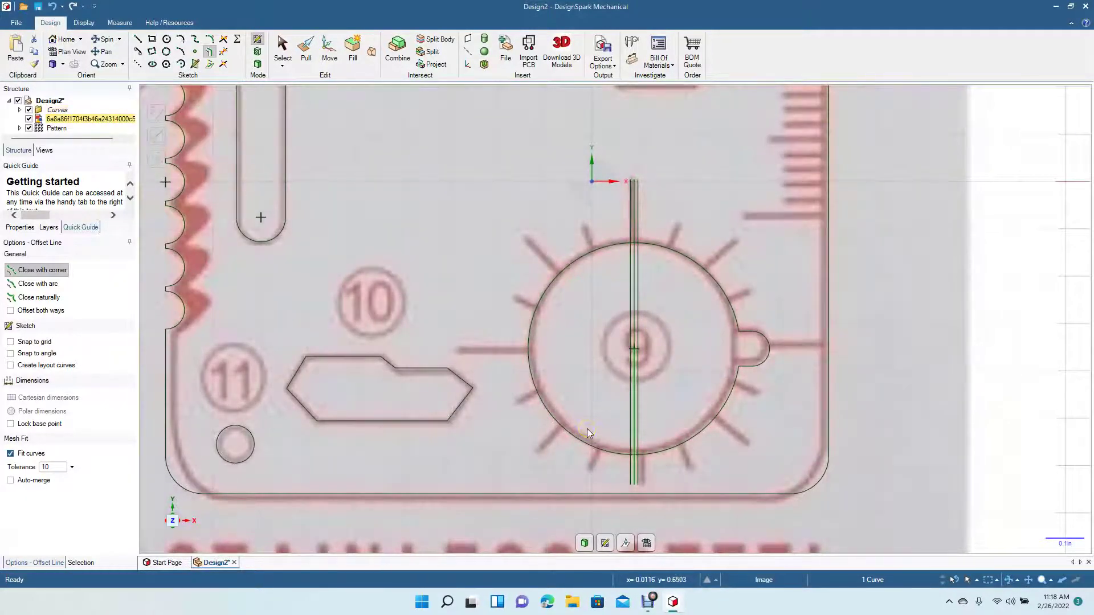
# Step: Close the upper end of the tick bar with a 0.020 in horizontal line between the two outer offset lines' endpoints
pyautogui.scroll(5, 587, 428)
pyautogui.click(95, 51)
pyautogui.moveTo(280, 202)
pyautogui.mouseDown()
pyautogui.moveTo(276, 288)
pyautogui.moveTo(241, 385)
pyautogui.mouseUp()
pyautogui.click(136, 38)
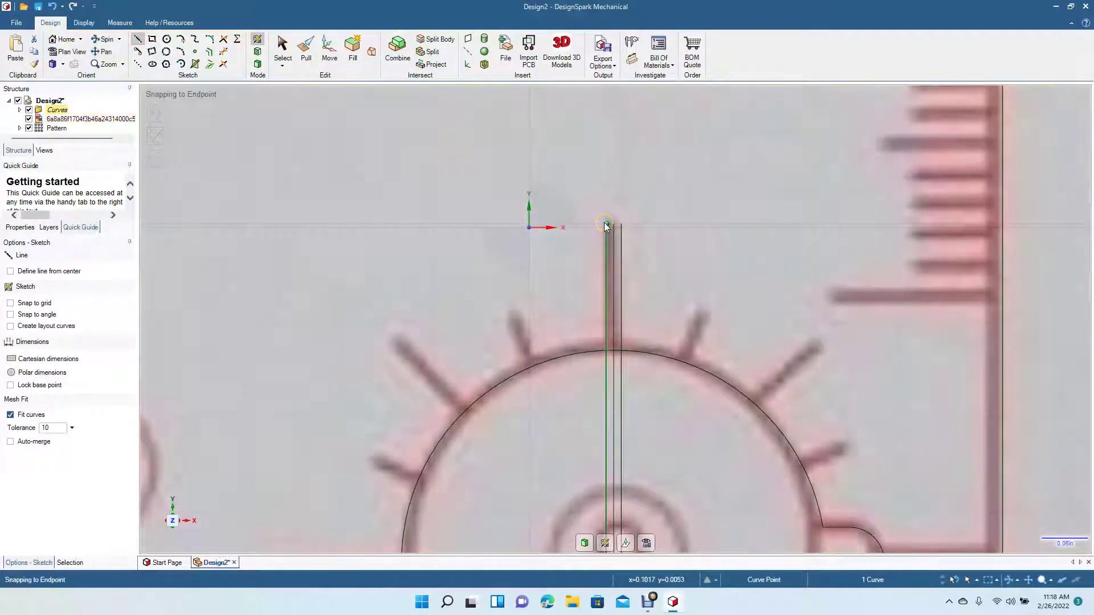
pyautogui.click(606, 224)
pyautogui.click(621, 224)
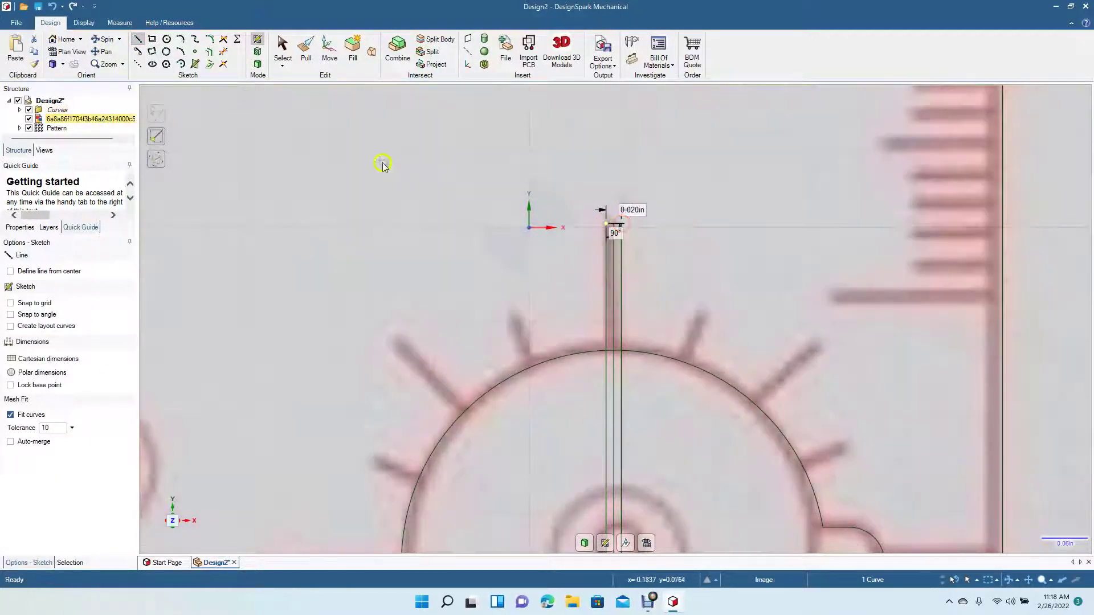
# Step: Delete the original centre line between the two upper offset lines
pyautogui.click(283, 57)
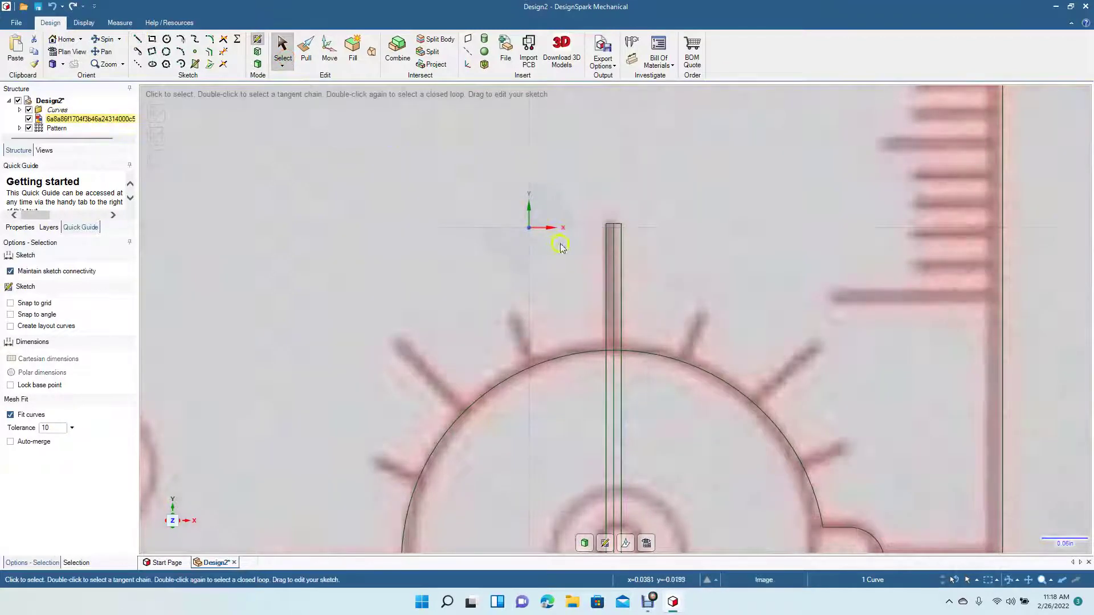
pyautogui.click(615, 275)
pyautogui.press('Delete')
# Step: Close the lower end of the tick bar with a 0.020 in horizontal line between the outer offset lines' endpoints
pyautogui.click(103, 51)
pyautogui.click(439, 373)
pyautogui.moveTo(439, 373); pyautogui.dragTo(447, 195)
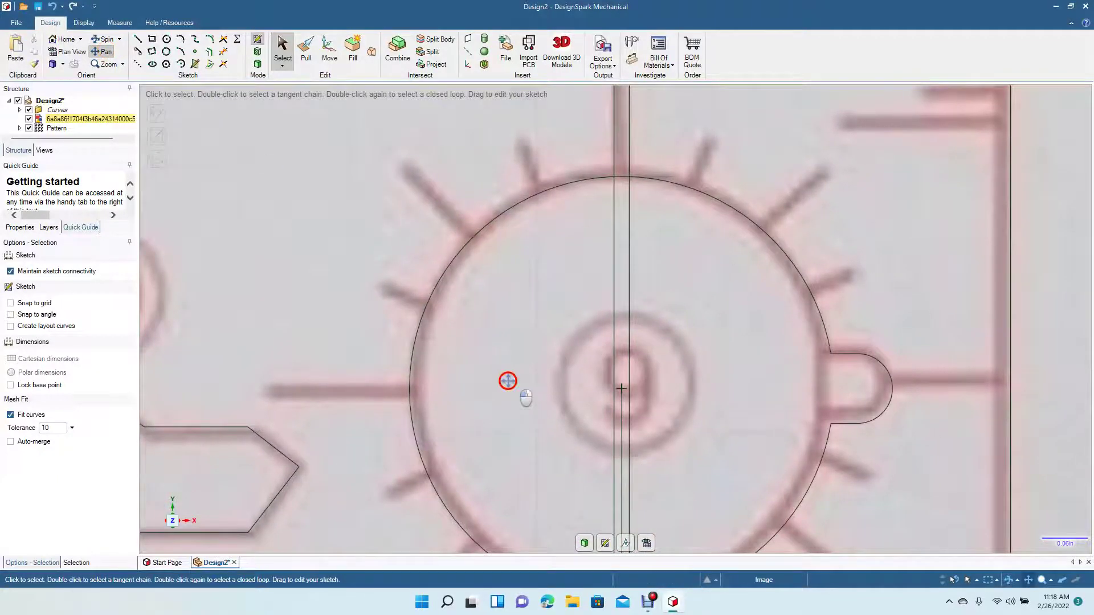
pyautogui.moveTo(507, 379); pyautogui.dragTo(462, 195)
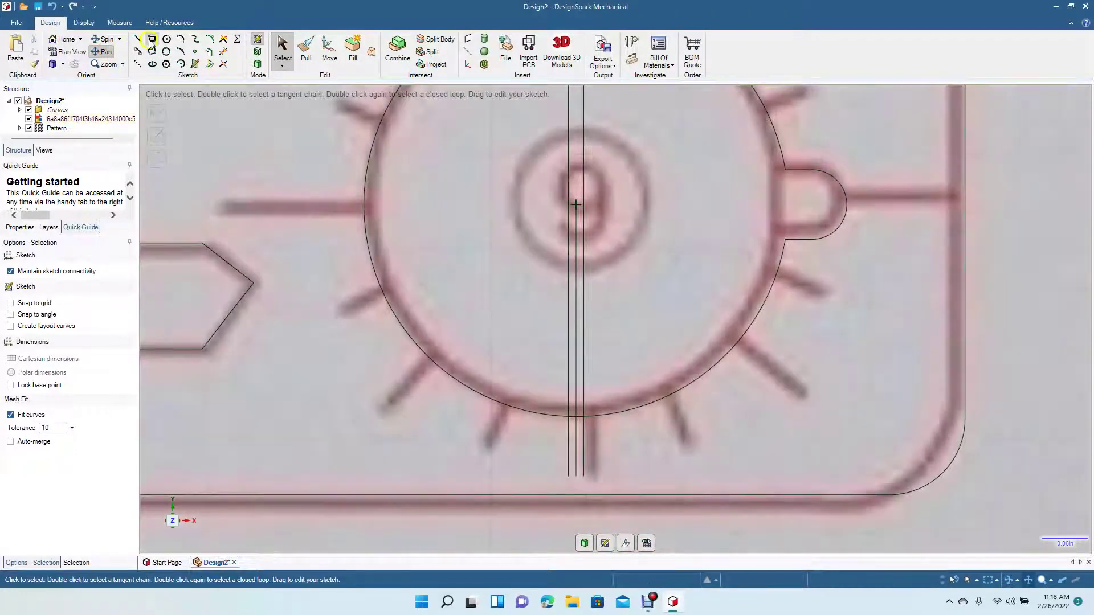
pyautogui.click(138, 40)
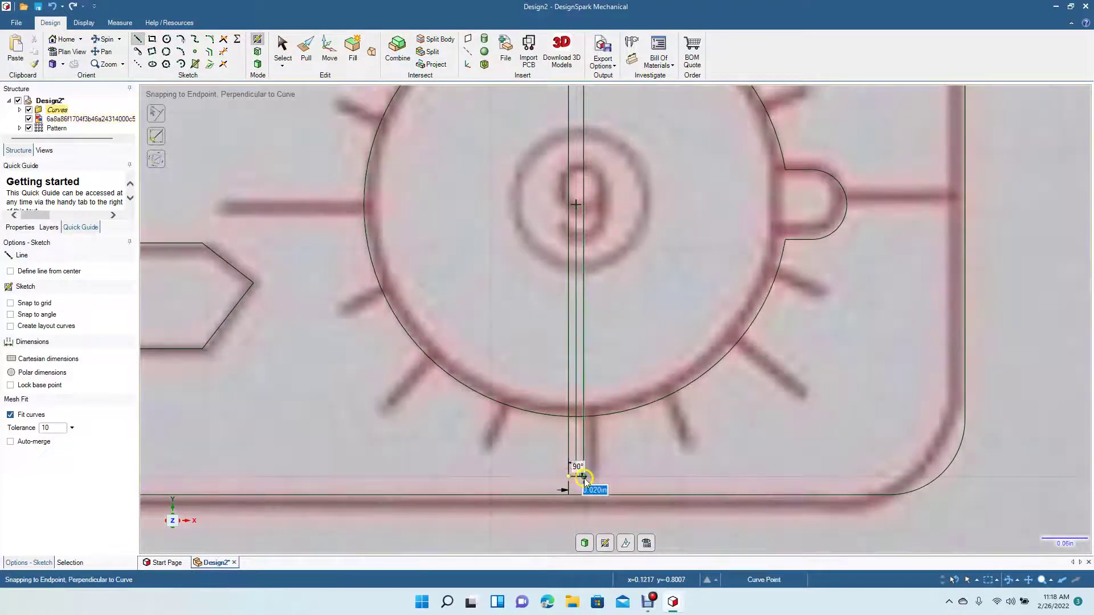
pyautogui.click(582, 476)
# Step: Delete the original centre line between the two lower offset lines and clear the selection
pyautogui.click(283, 48)
pyautogui.click(576, 265)
pyautogui.press('Delete')
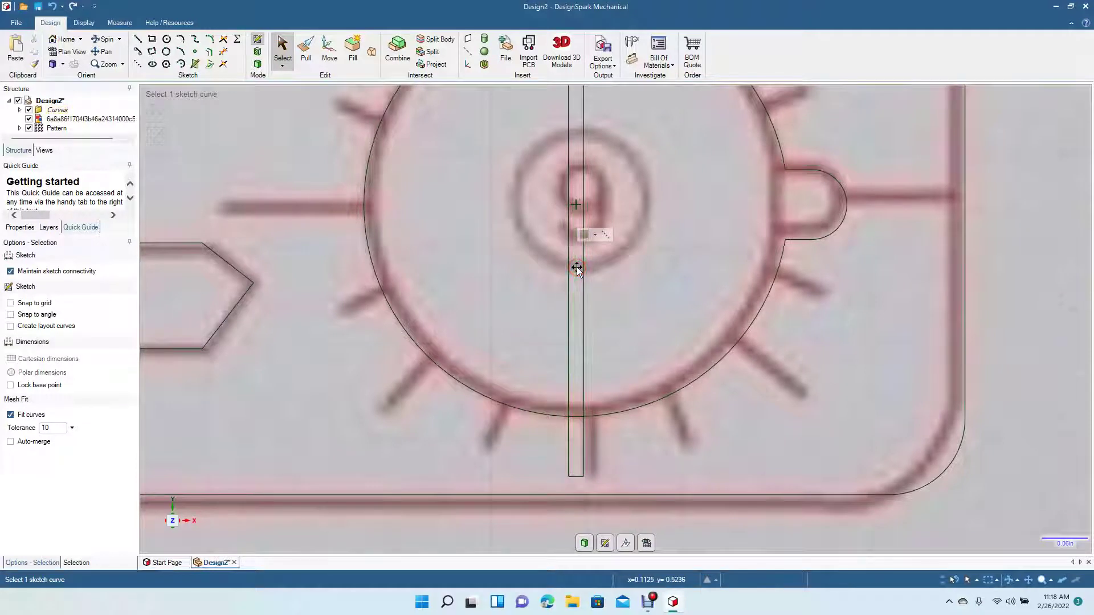
pyautogui.click(517, 433)
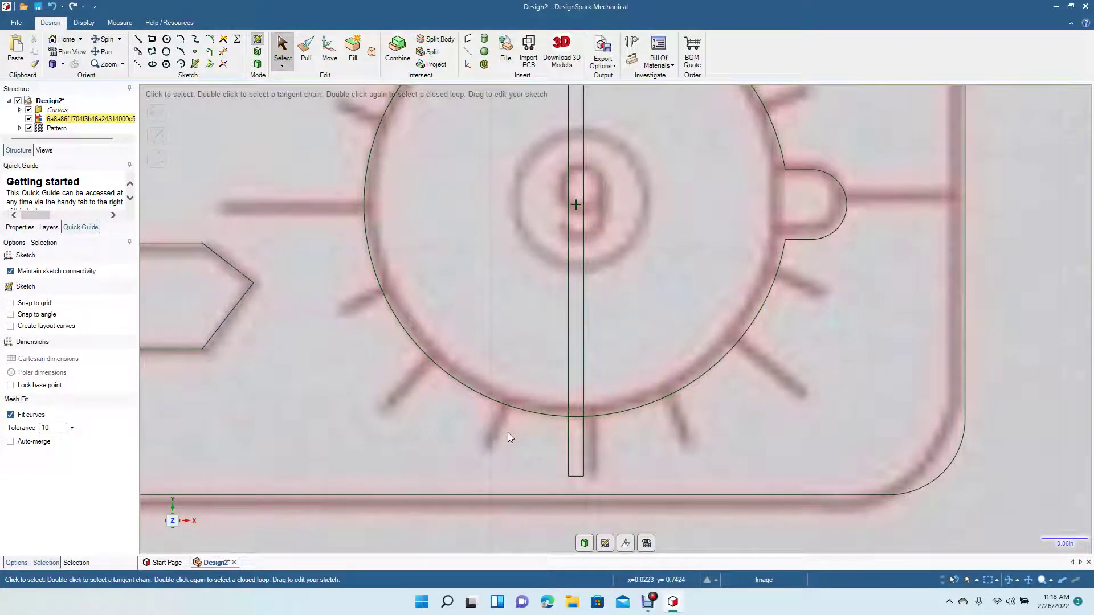
# Step: Move the reference image to the right until it is completely clear of the traced sketch curves
pyautogui.scroll(-6, 507, 433)
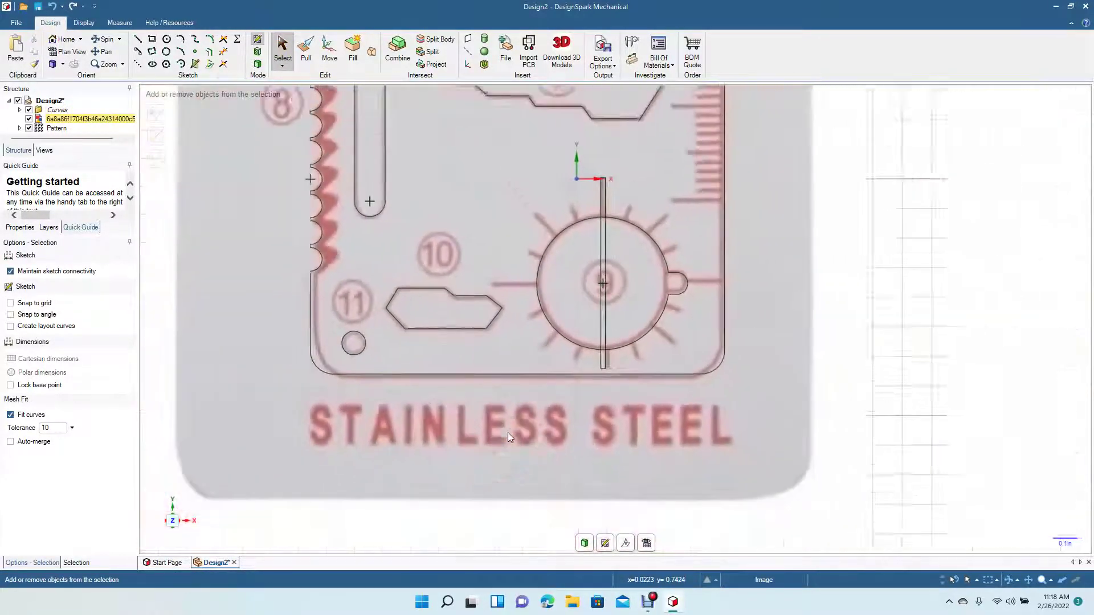
pyautogui.scroll(5, 657, 432)
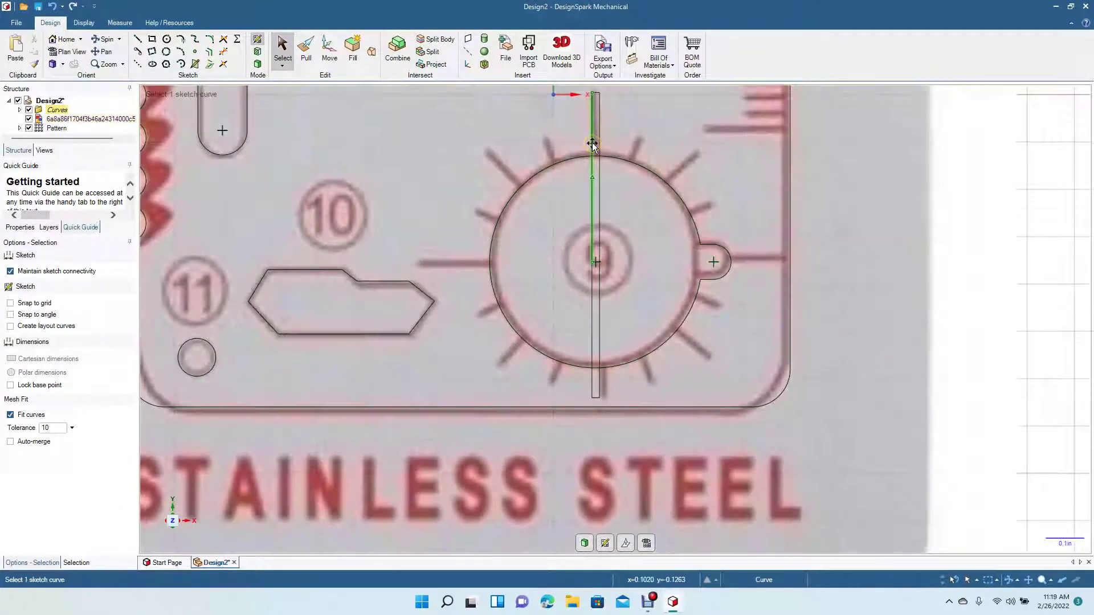
pyautogui.click(830, 207)
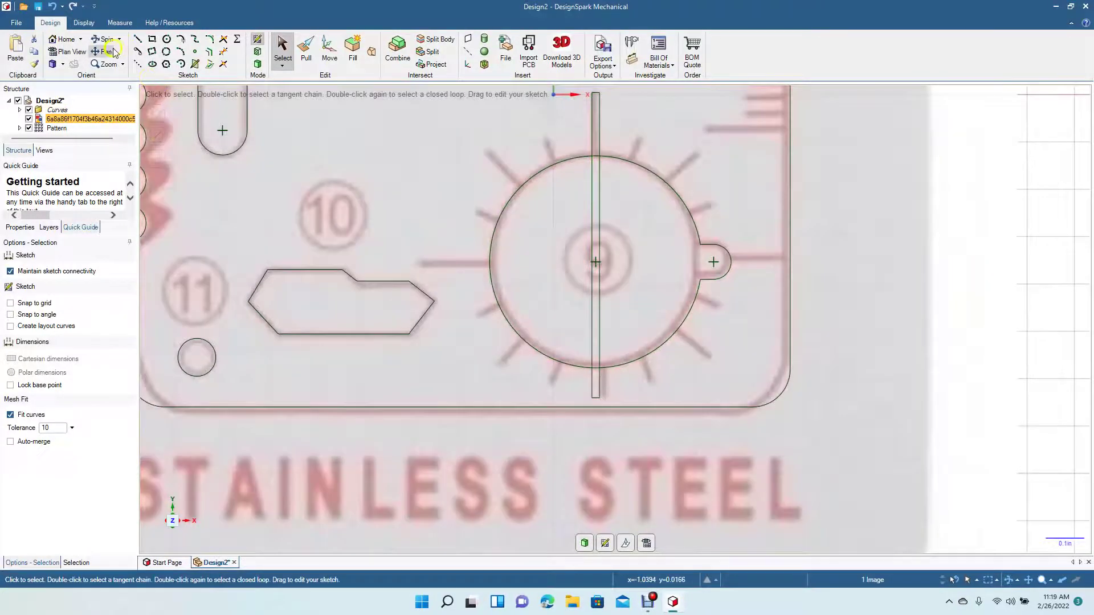
pyautogui.click(111, 50)
pyautogui.moveTo(383, 203); pyautogui.dragTo(382, 302)
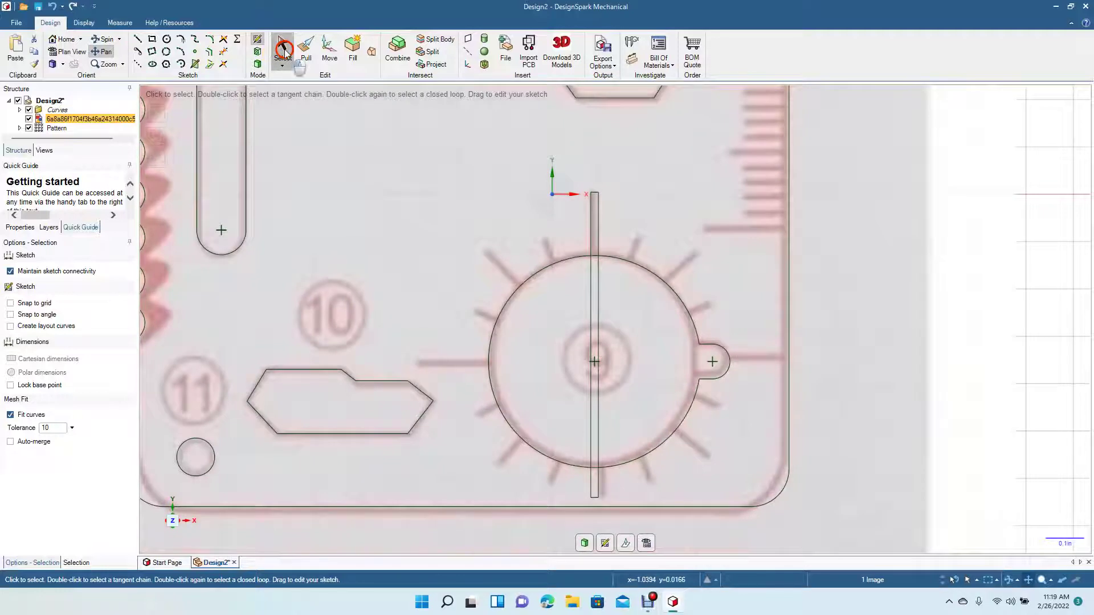
pyautogui.click(283, 50)
pyautogui.moveTo(845, 479)
pyautogui.mouseDown()
pyautogui.moveTo(728, 361)
pyautogui.moveTo(643, 342)
pyautogui.moveTo(835, 380)
pyautogui.moveTo(1002, 485)
pyautogui.moveTo(1007, 546)
pyautogui.mouseUp()
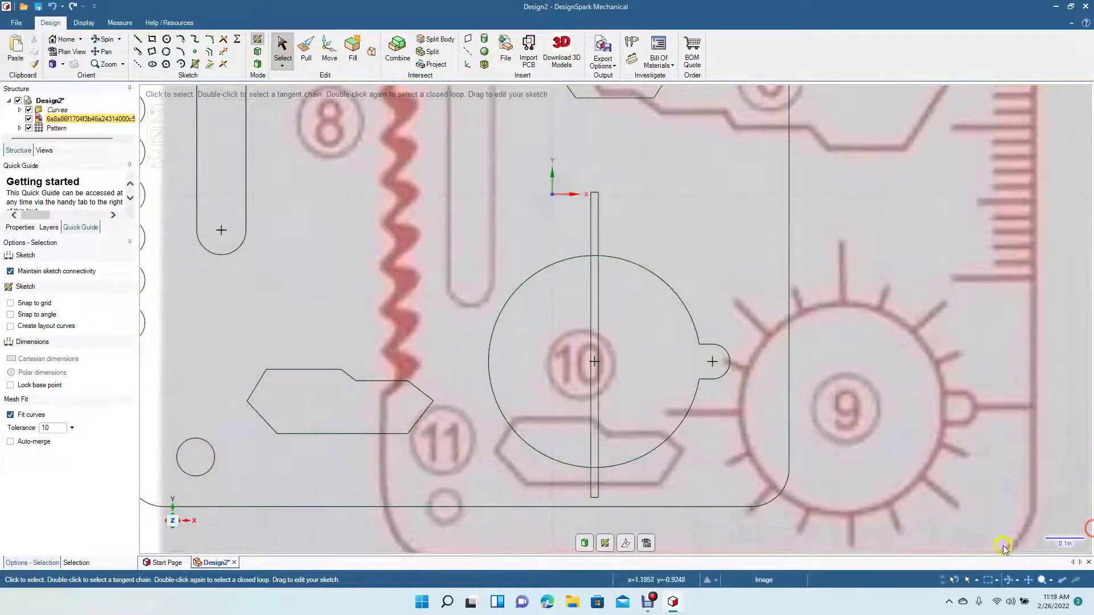
pyautogui.keyDown('ctrl'); pyautogui.scroll(-6, 969, 544); pyautogui.keyUp('ctrl')
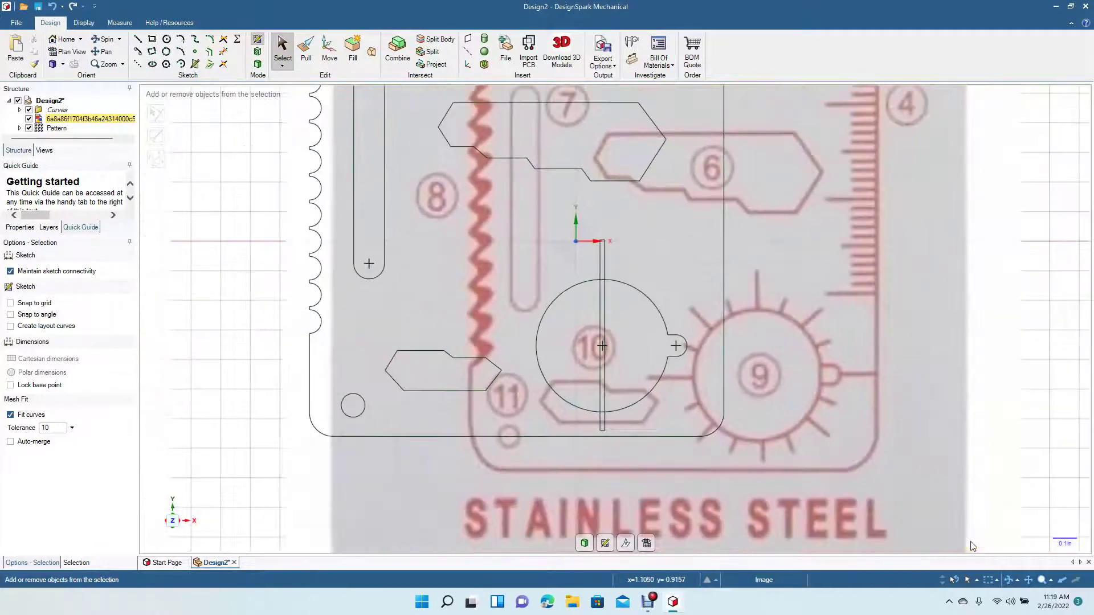
pyautogui.keyDown('ctrl'); pyautogui.scroll(-2, 972, 546); pyautogui.keyUp('ctrl')
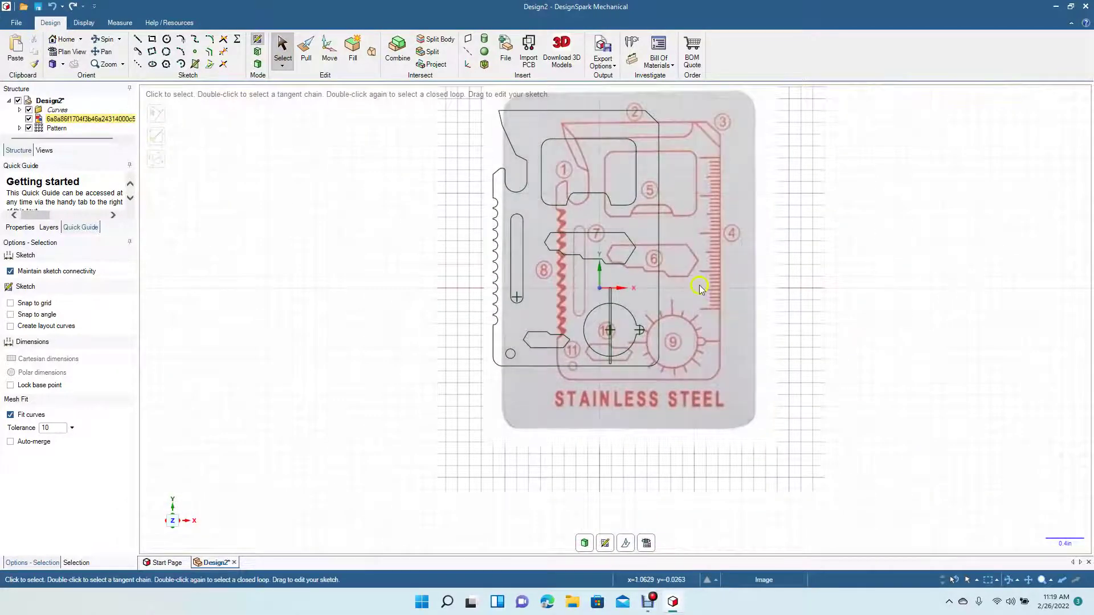
pyautogui.moveTo(696, 284); pyautogui.dragTo(971, 291)
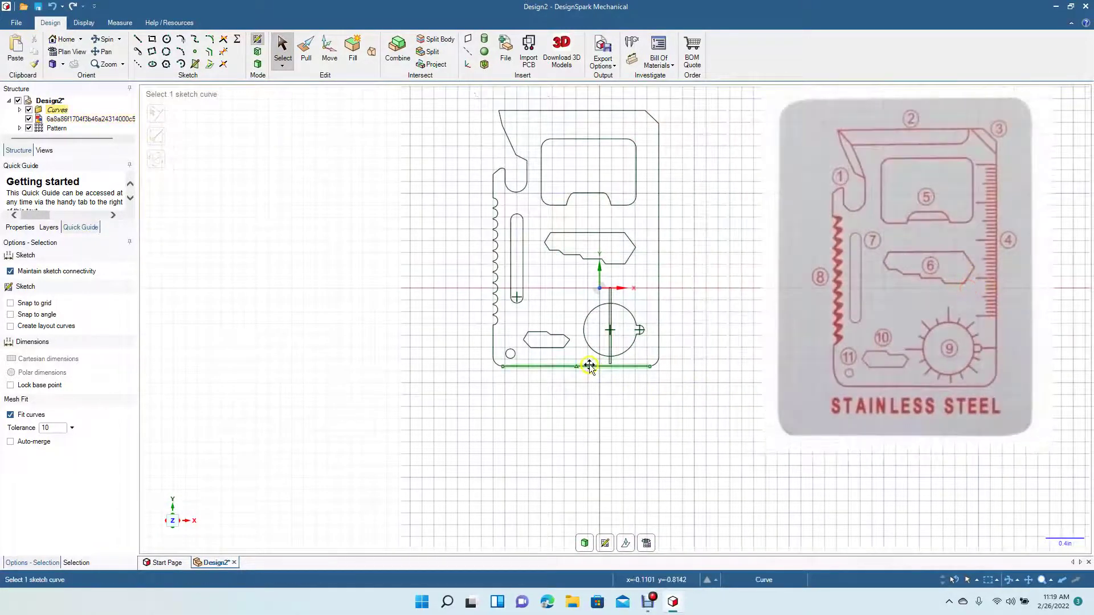
# Step: Try to rotate a copy of the narrow tick bar's six curves with pattern creation enabled
pyautogui.keyDown('ctrl'); pyautogui.scroll(5, 590, 367); pyautogui.keyUp('ctrl')
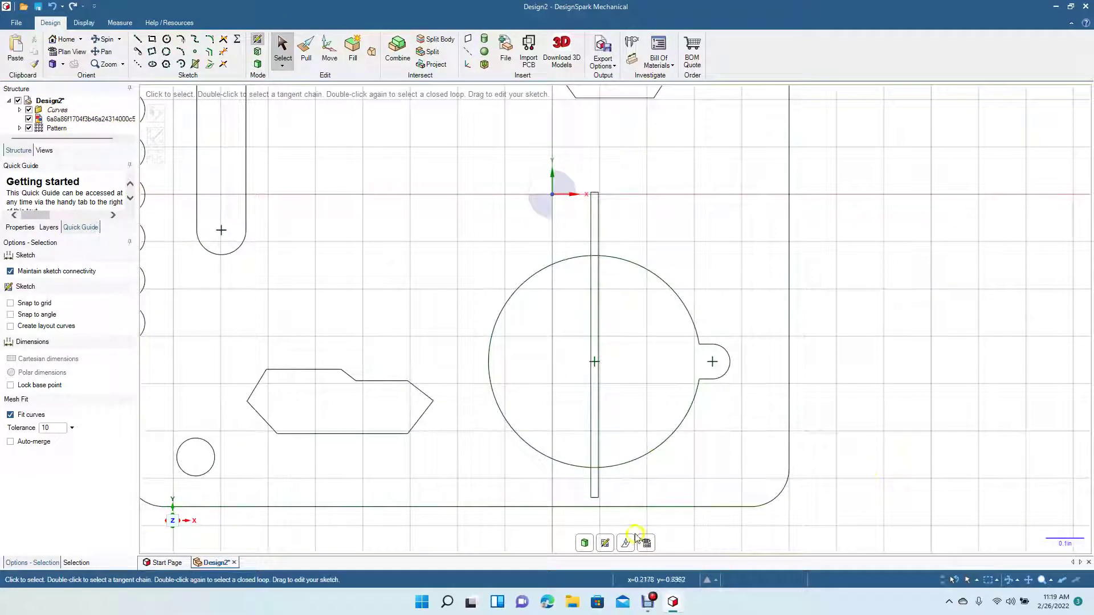
pyautogui.moveTo(624, 523)
pyautogui.mouseDown()
pyautogui.moveTo(564, 384)
pyautogui.moveTo(575, 180)
pyautogui.mouseUp()
pyautogui.keyDown('ctrl'); pyautogui.click(559, 262); pyautogui.keyUp('ctrl')
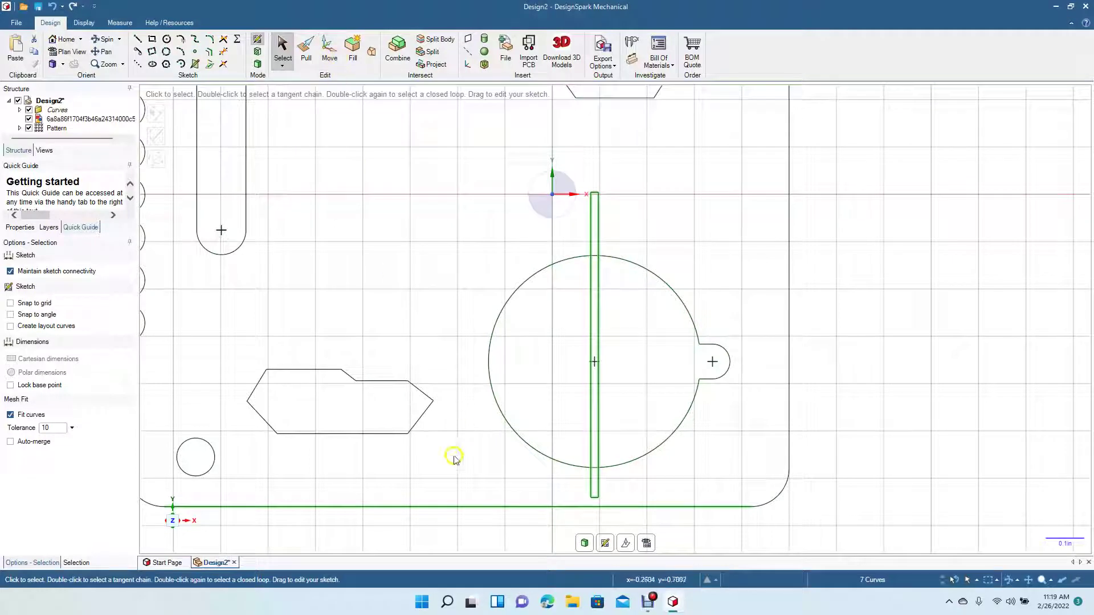
pyautogui.keyDown('ctrl'); pyautogui.click(462, 505); pyautogui.keyUp('ctrl')
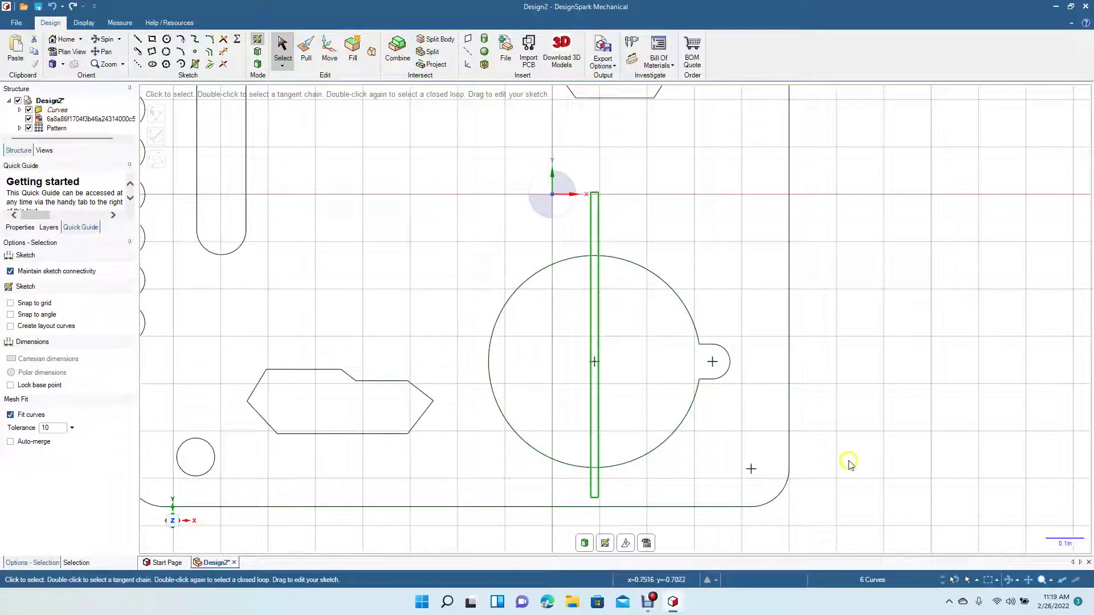
pyautogui.click(329, 51)
pyautogui.click(48, 284)
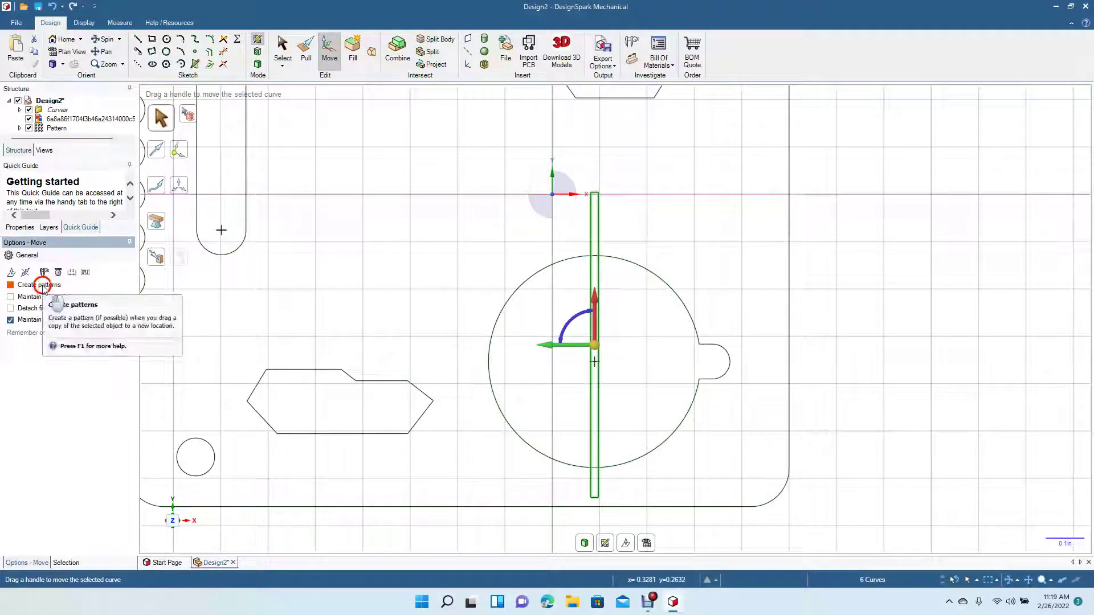
pyautogui.moveTo(594, 345); pyautogui.dragTo(573, 358)
pyautogui.click(893, 333)
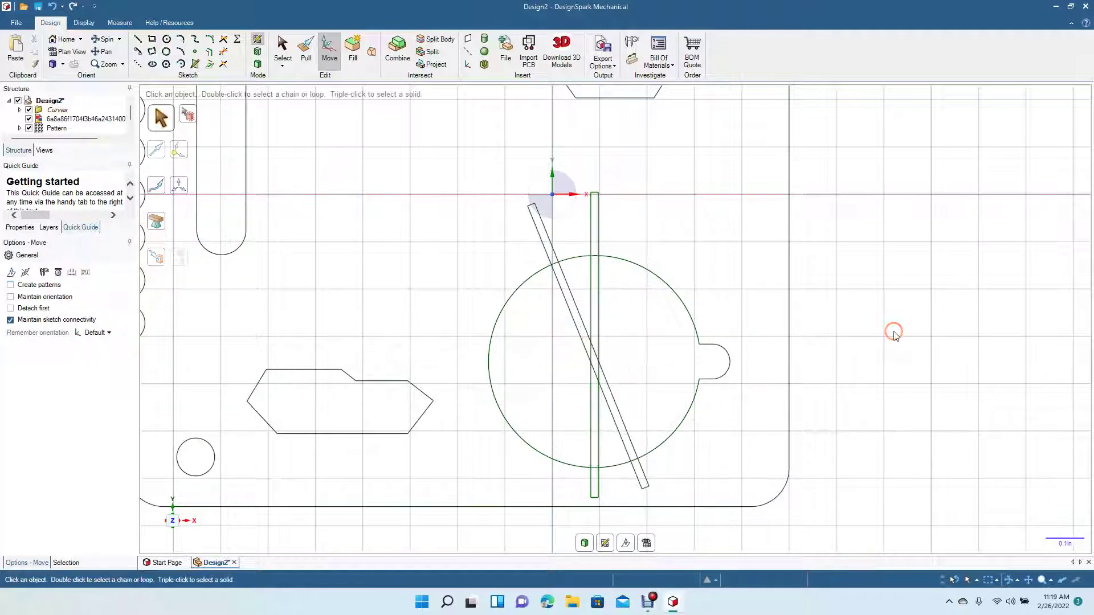
pyautogui.keyDown('ctrl'); pyautogui.scroll(-5, 896, 336); pyautogui.keyUp('ctrl')
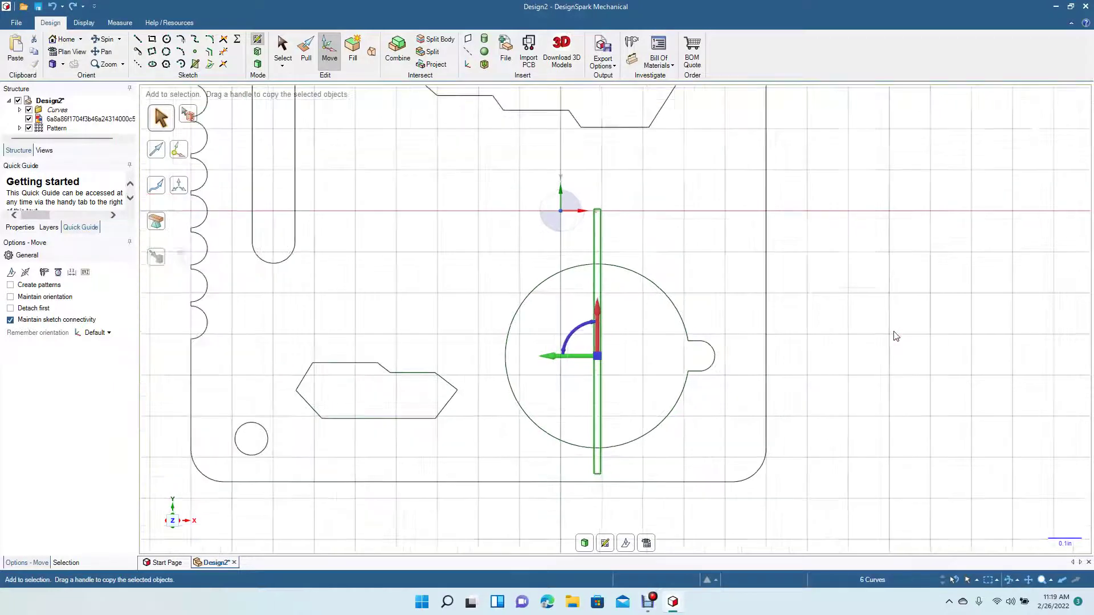
# Step: Move the reference image back to the left so it lines up under the traced sketch curves
pyautogui.click(966, 318)
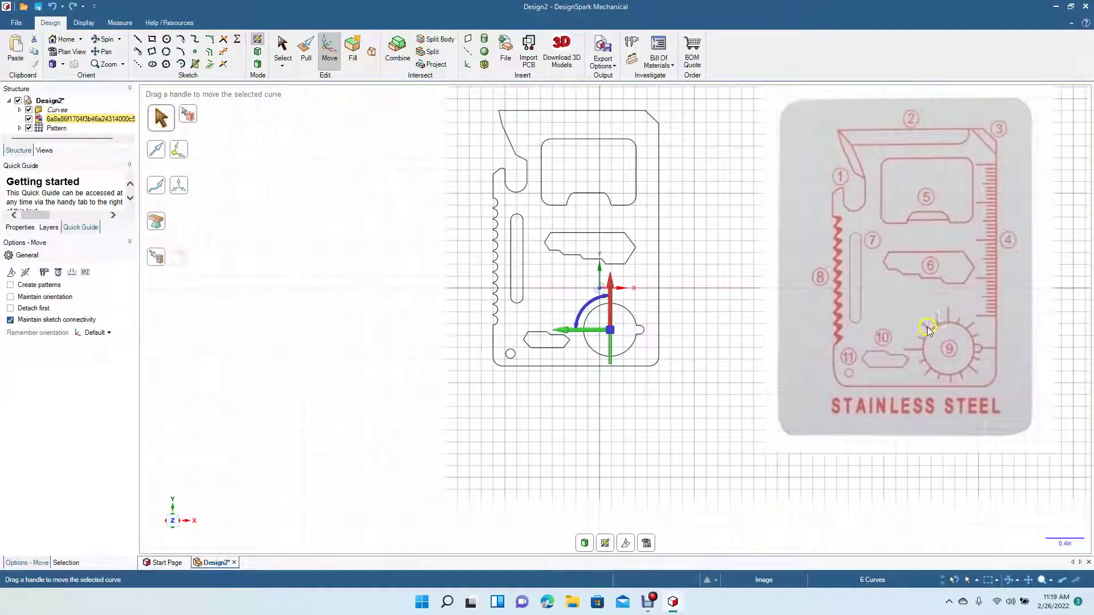
pyautogui.click(918, 357)
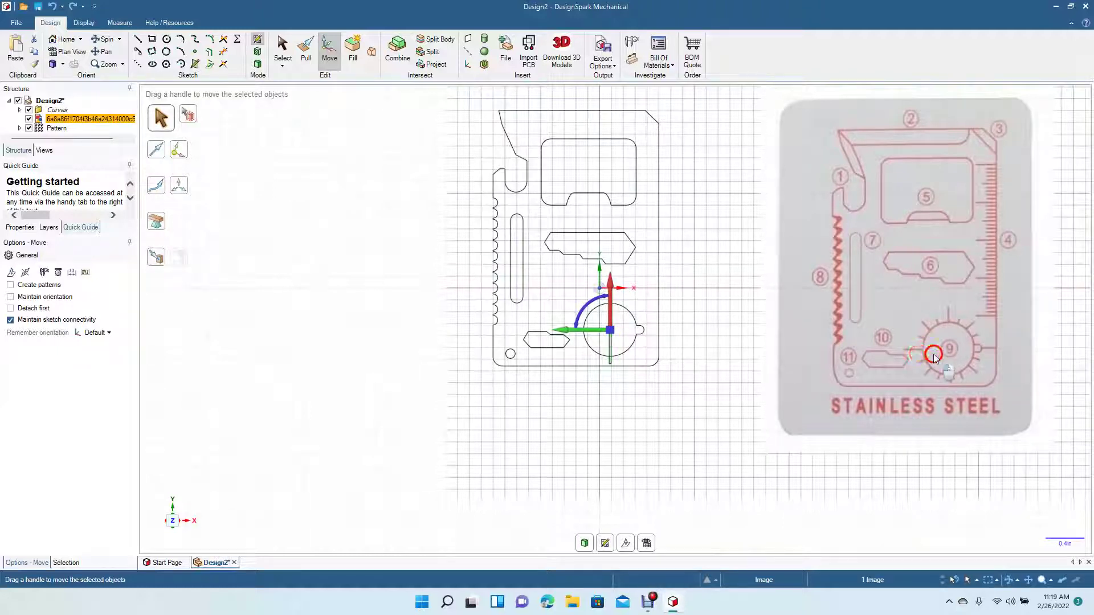
pyautogui.click(705, 308)
pyautogui.click(283, 49)
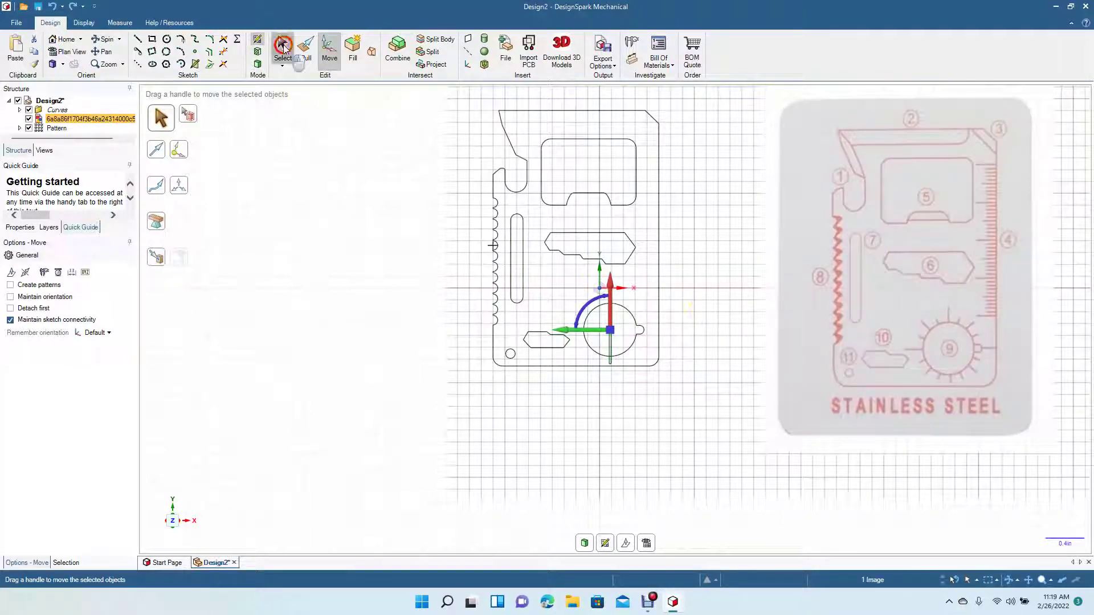
pyautogui.click(949, 284)
pyautogui.moveTo(963, 300)
pyautogui.mouseDown()
pyautogui.moveTo(820, 303)
pyautogui.moveTo(723, 258)
pyautogui.moveTo(624, 279)
pyautogui.mouseUp()
pyautogui.keyDown('ctrl'); pyautogui.scroll(3, 772, 371); pyautogui.keyUp('ctrl')
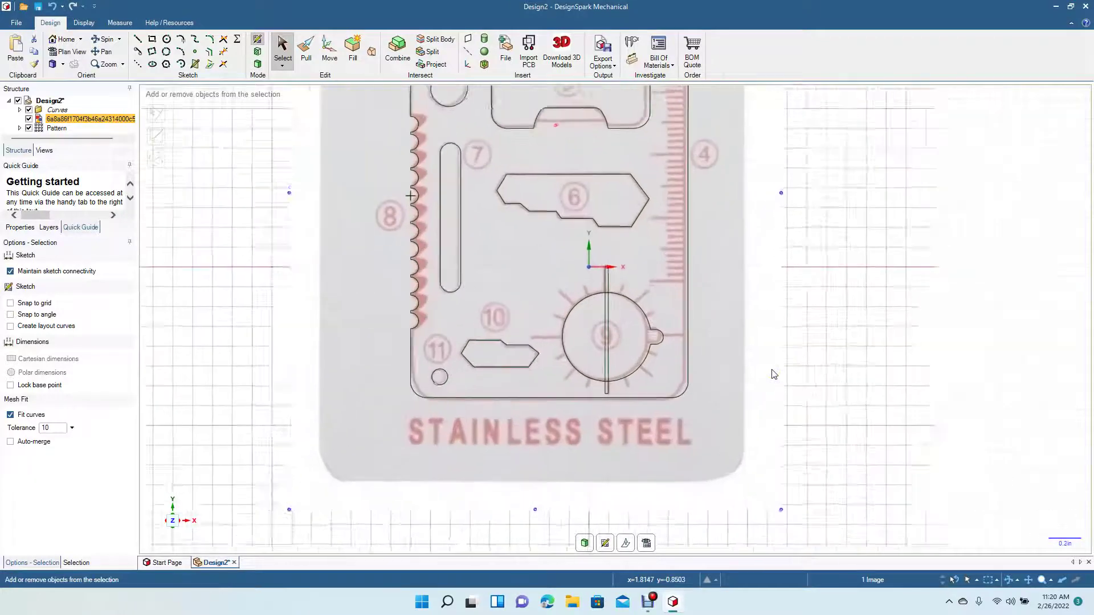
pyautogui.scroll(3, 772, 371)
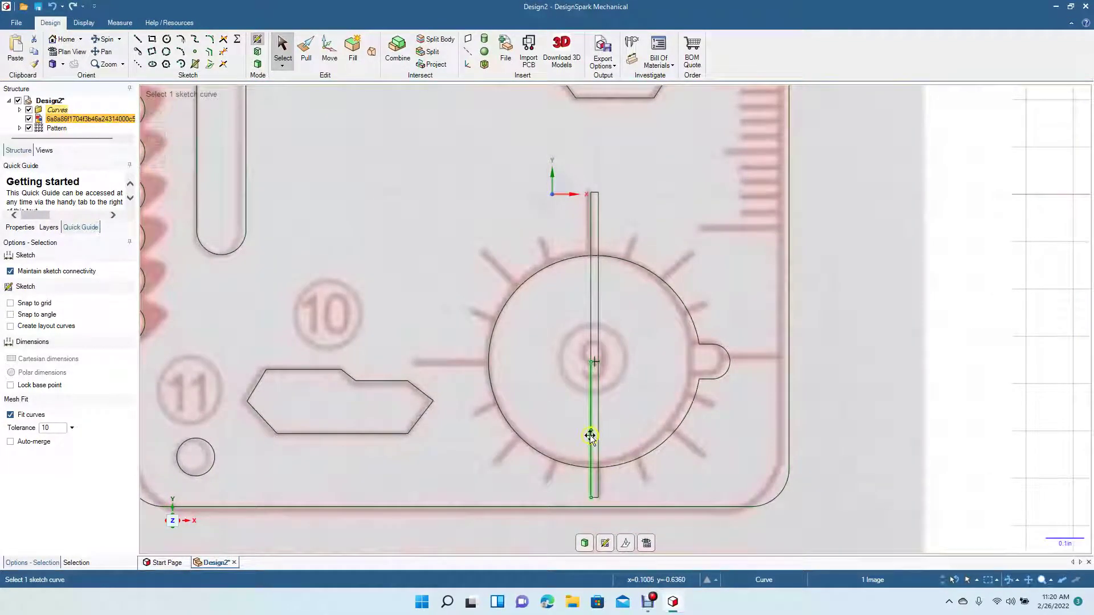
# Step: Rotate the tick bar's six curves about the large circle's centre with pattern creation enabled, forming a circular pattern of 7 bars at 49° spacing
pyautogui.click(589, 436)
pyautogui.keyDown('ctrl'); pyautogui.click(591, 355); pyautogui.keyUp('ctrl')
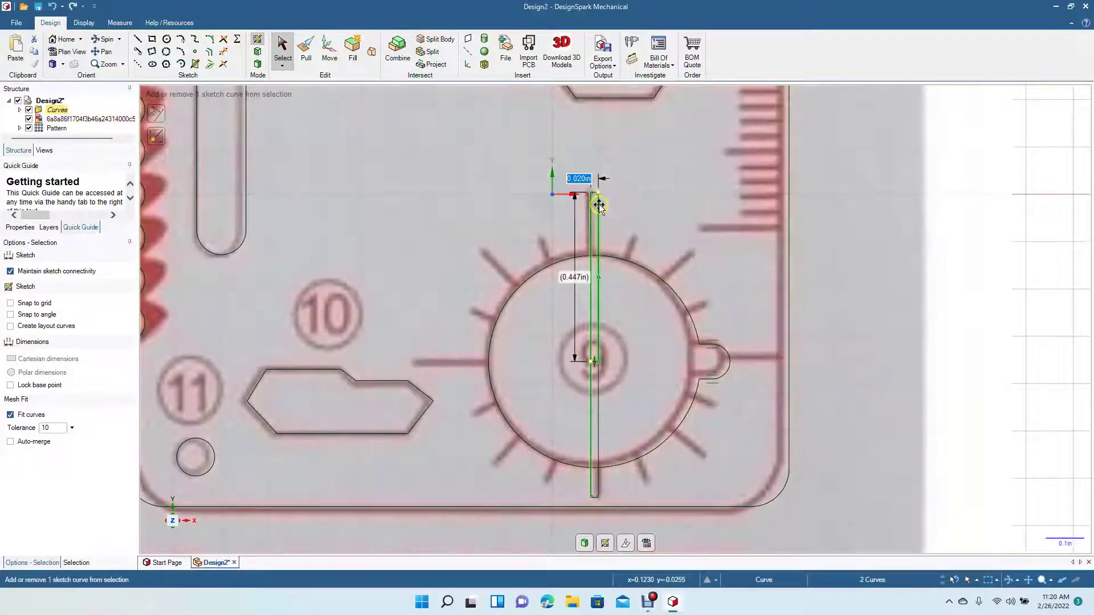
pyautogui.keyDown('ctrl'); pyautogui.click(600, 204); pyautogui.keyUp('ctrl')
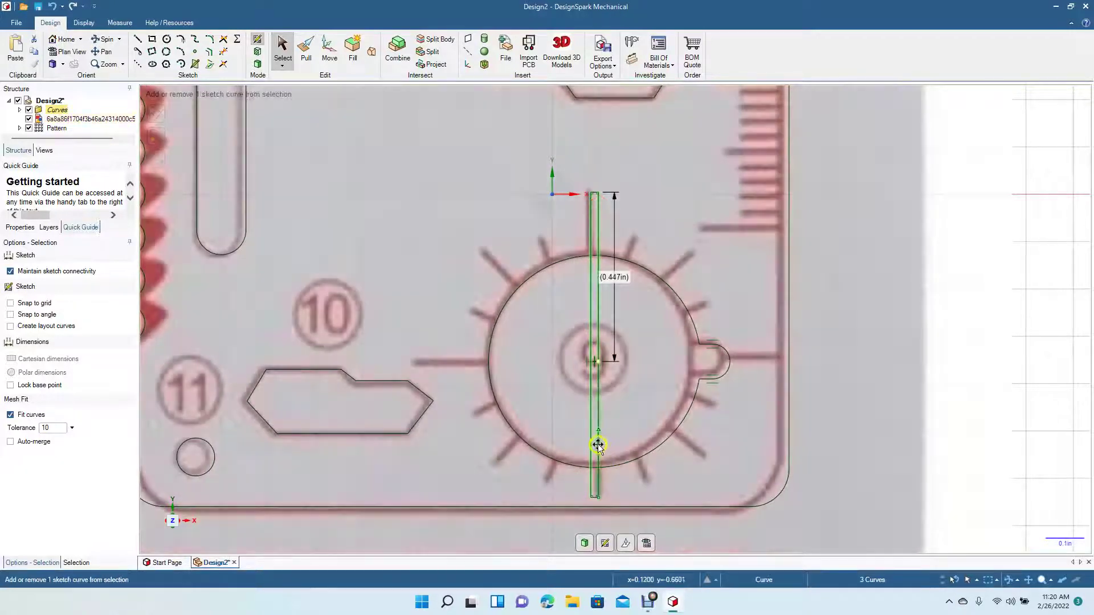
pyautogui.keyDown('ctrl'); pyautogui.click(596, 444); pyautogui.keyUp('ctrl')
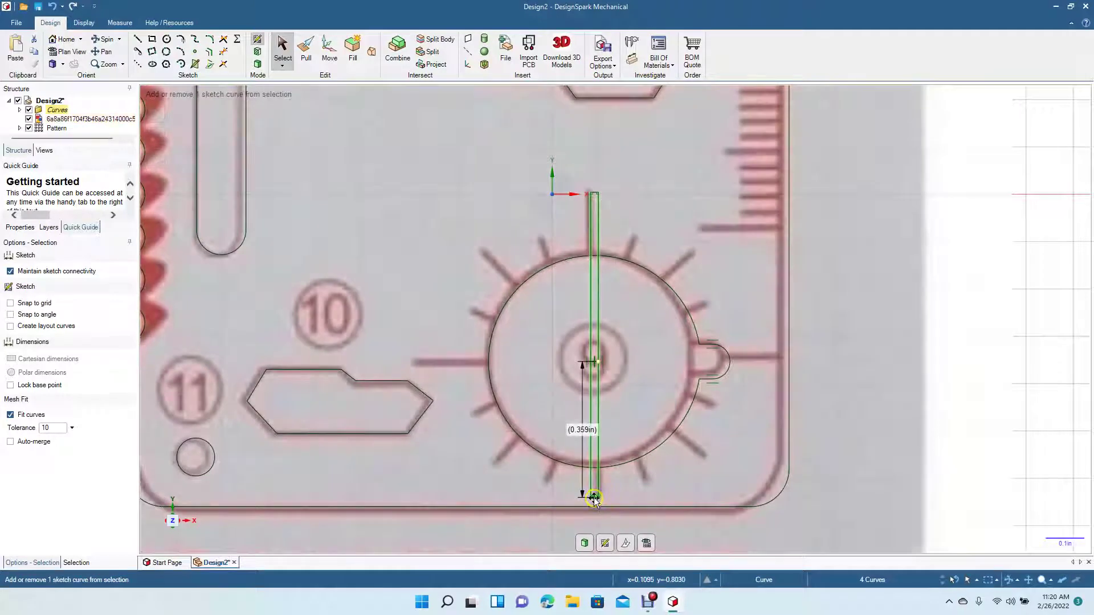
pyautogui.keyDown('ctrl'); pyautogui.click(594, 498); pyautogui.keyUp('ctrl')
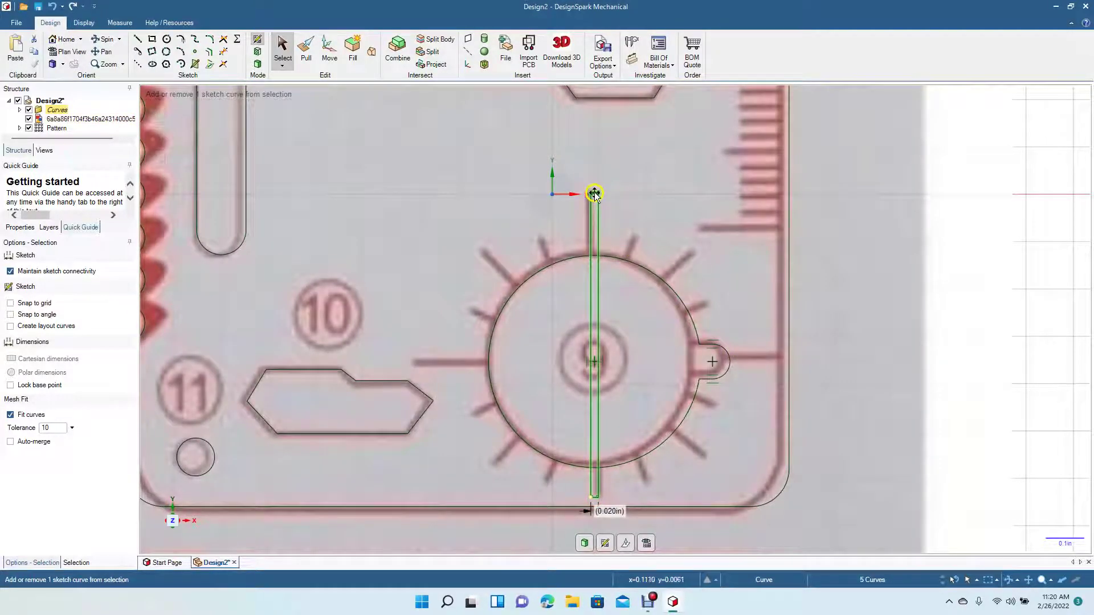
pyautogui.keyDown('ctrl'); pyautogui.click(594, 194); pyautogui.keyUp('ctrl')
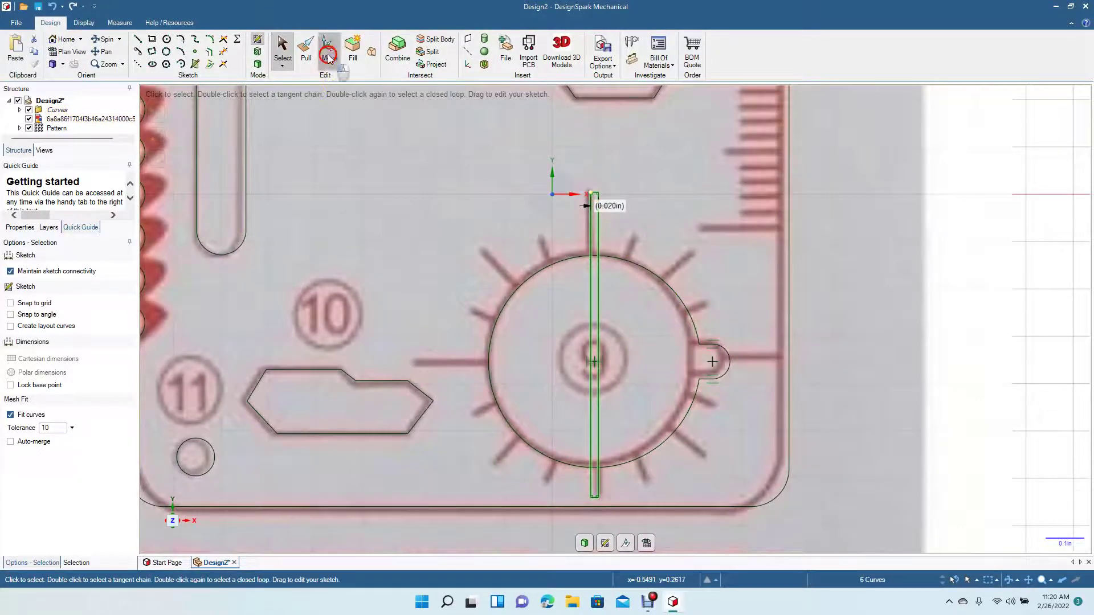
pyautogui.click(329, 58)
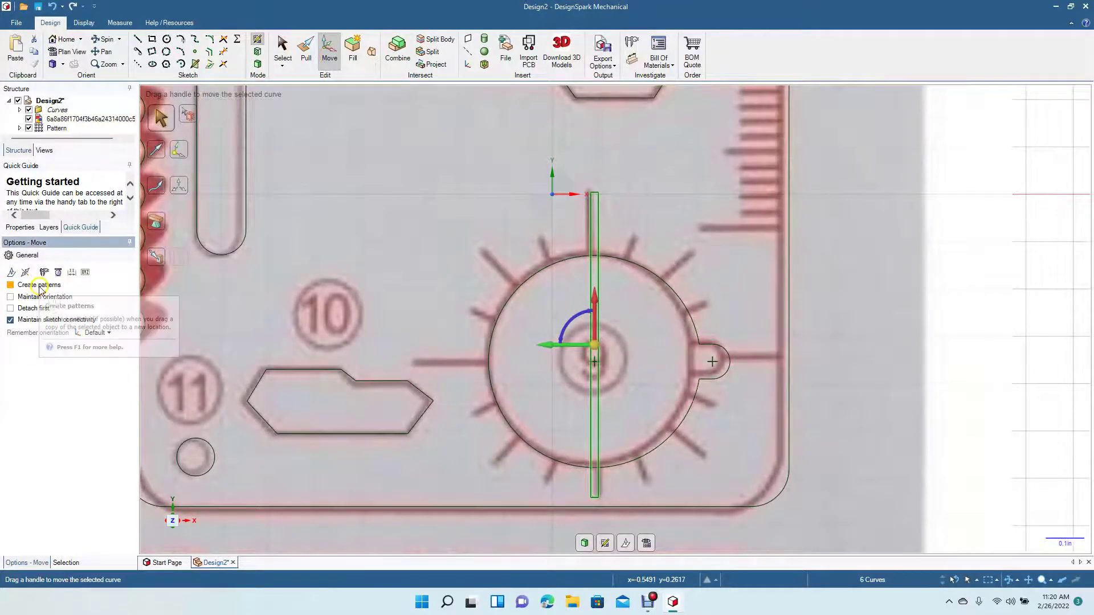
pyautogui.click(39, 288)
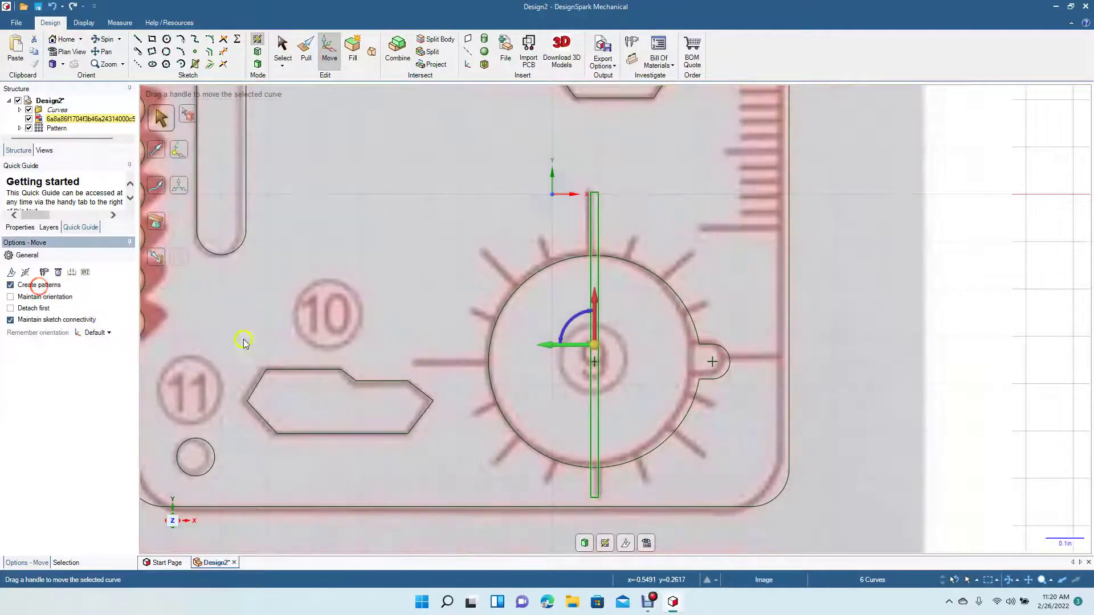
pyautogui.moveTo(595, 348); pyautogui.dragTo(526, 376)
pyautogui.scroll(6, 531, 366)
pyautogui.scroll(-6, 533, 366)
pyautogui.scroll(5, 520, 385)
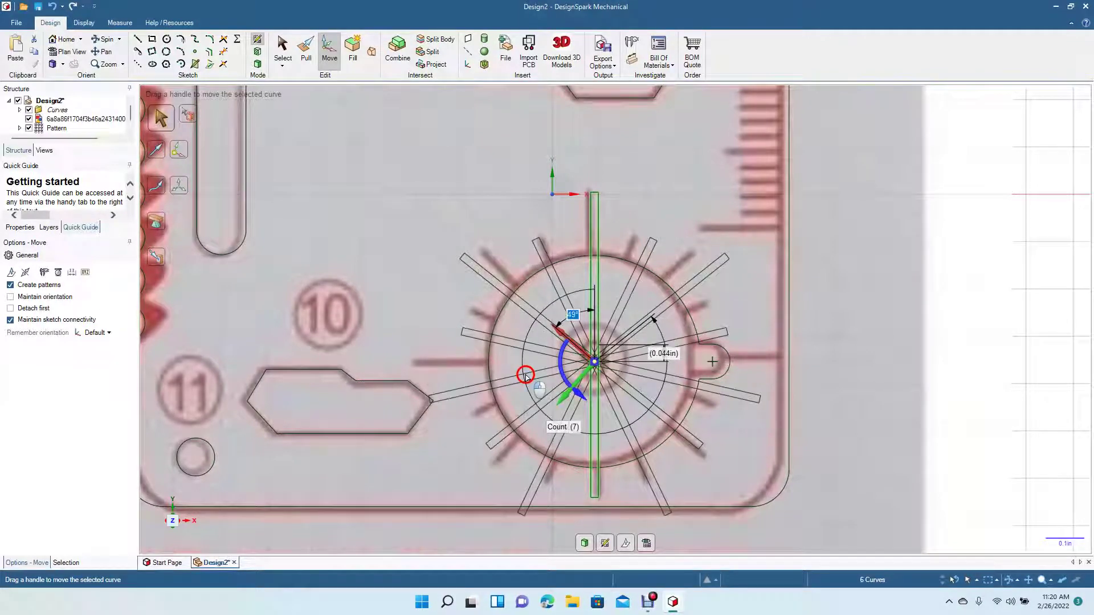
# Step: Adjust the circular pattern of tick bars to a count of 8 with 45° spacing
pyautogui.moveTo(525, 376)
pyautogui.mouseDown()
pyautogui.moveTo(516, 454)
pyautogui.moveTo(524, 358)
pyautogui.moveTo(518, 369)
pyautogui.mouseUp()
pyautogui.scroll(-5, 518, 410)
pyautogui.scroll(2, 518, 447)
pyautogui.scroll(-2, 517, 454)
pyautogui.scroll(3, 518, 408)
pyautogui.scroll(-3, 518, 408)
pyautogui.scroll(6, 519, 369)
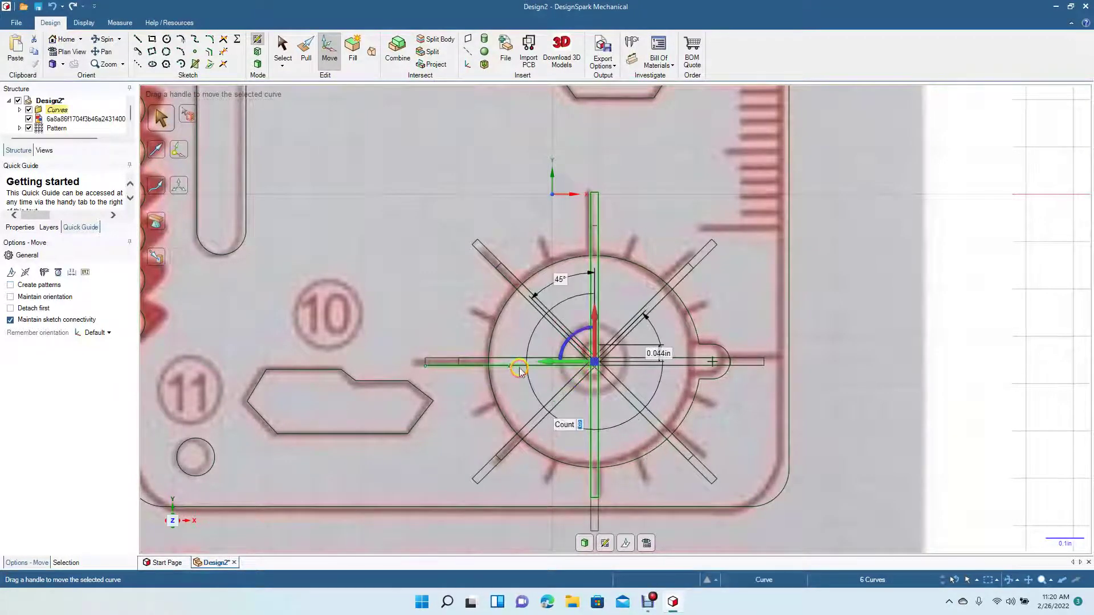
# Step: Draw a circle about 0.71 in in diameter, concentric with the large circle and enclosing the short tick marks
pyautogui.click(939, 329)
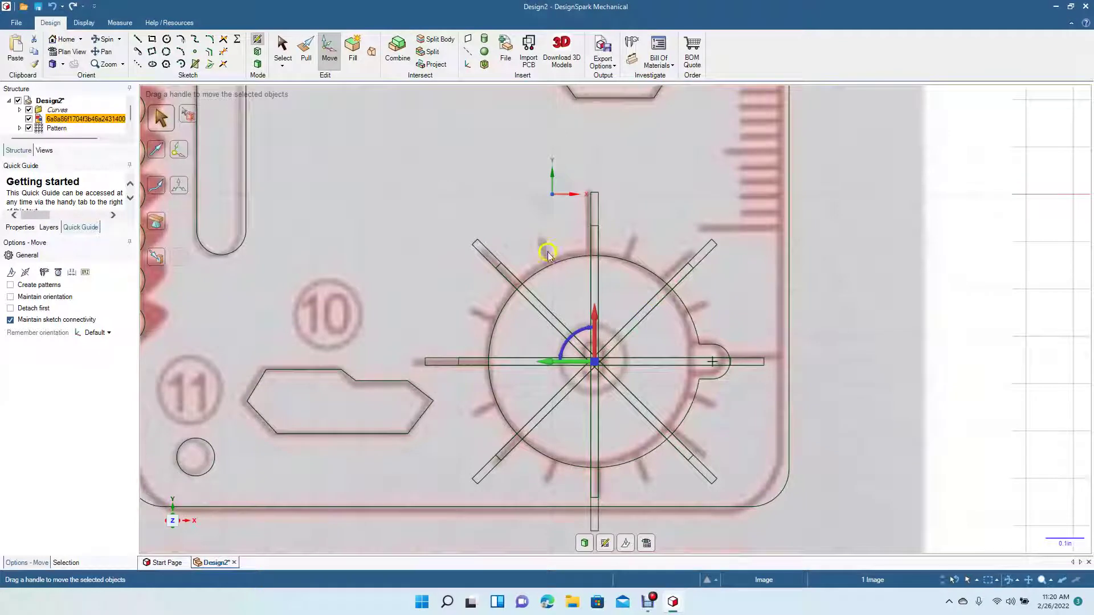
pyautogui.click(556, 265)
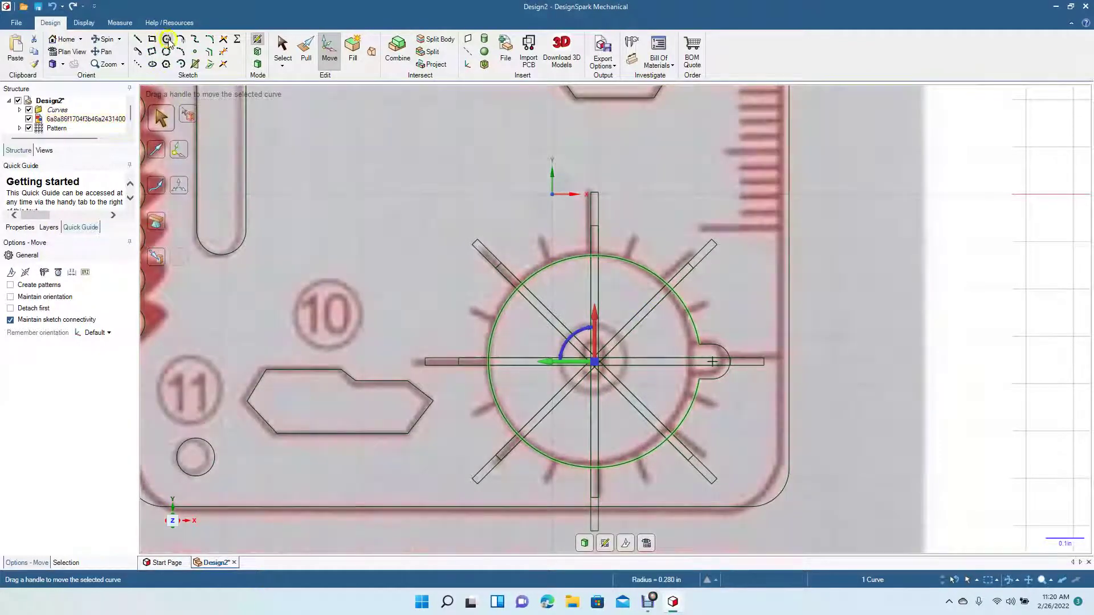
pyautogui.click(167, 39)
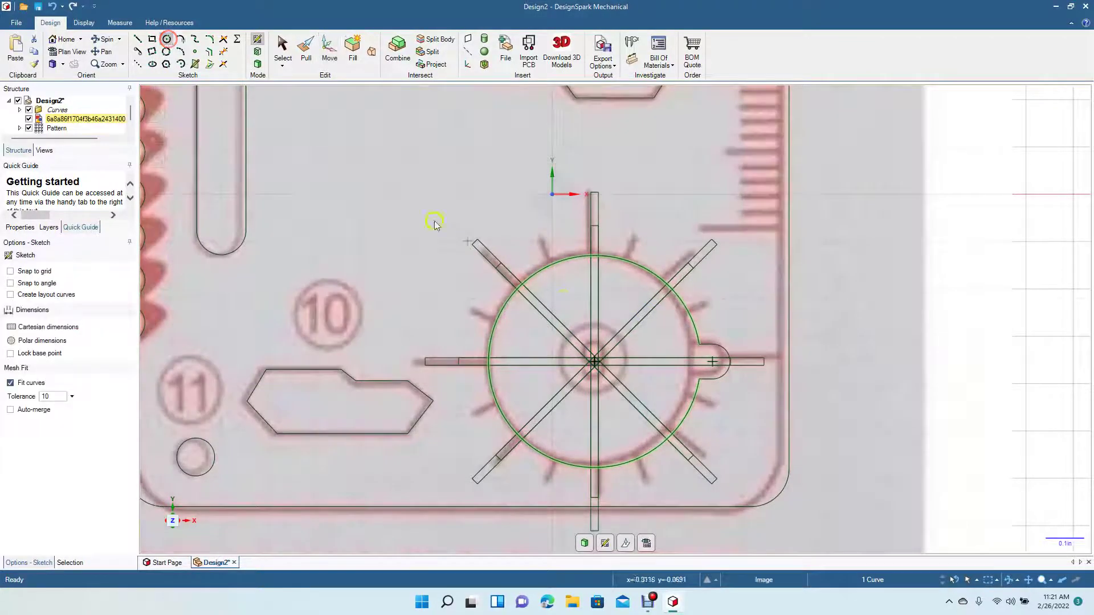
pyautogui.click(597, 362)
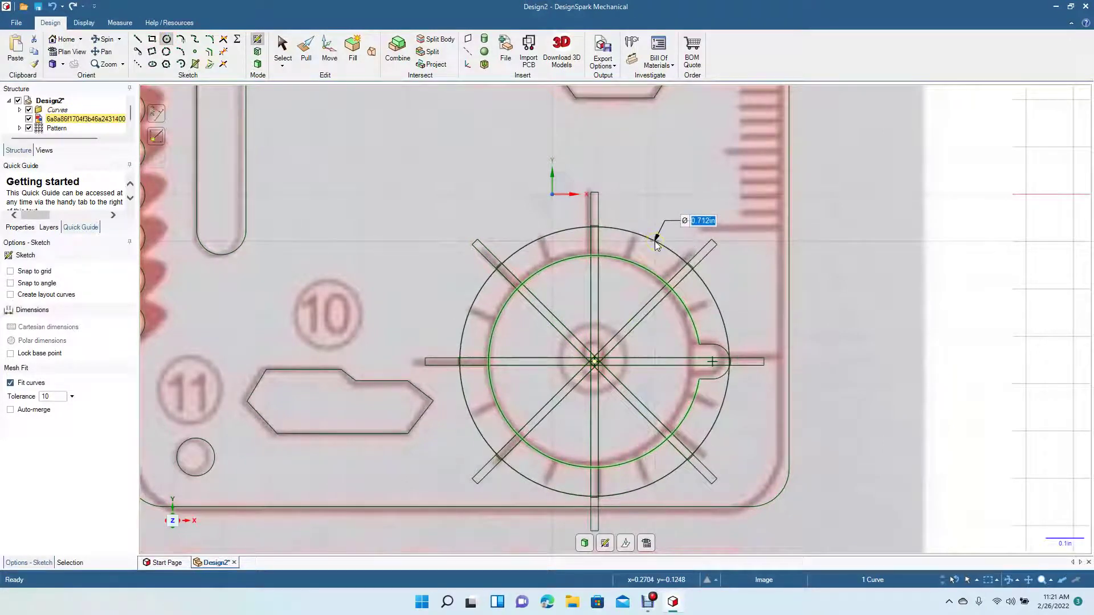
pyautogui.click(656, 245)
pyautogui.click(283, 49)
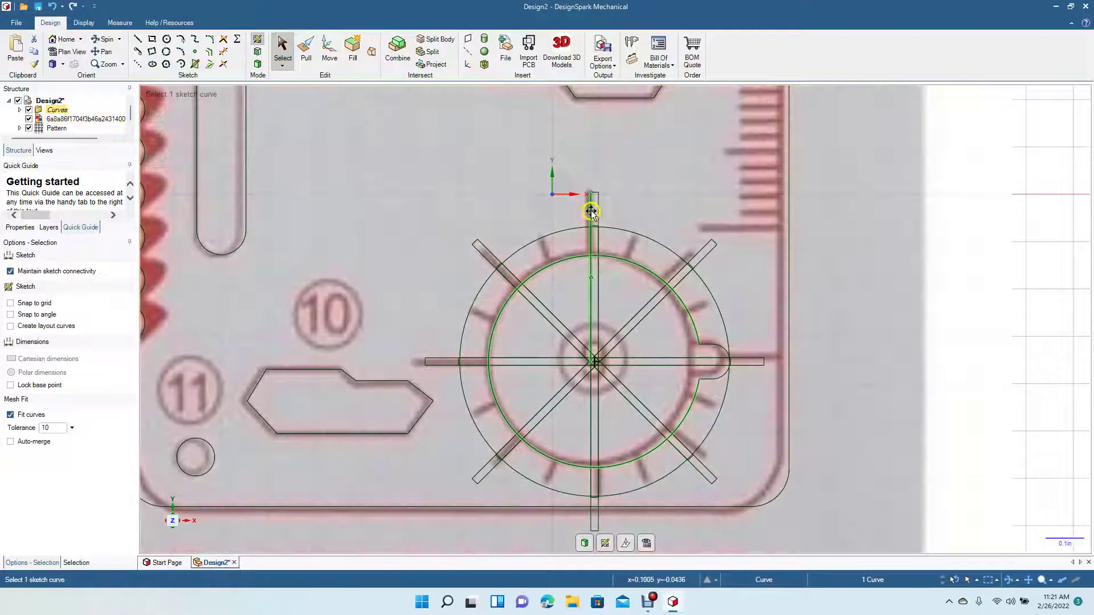
# Step: Delete the reference image from the design
pyautogui.moveTo(591, 212)
pyautogui.mouseDown()
pyautogui.moveTo(589, 287)
pyautogui.moveTo(601, 287)
pyautogui.mouseUp()
pyautogui.click(878, 284)
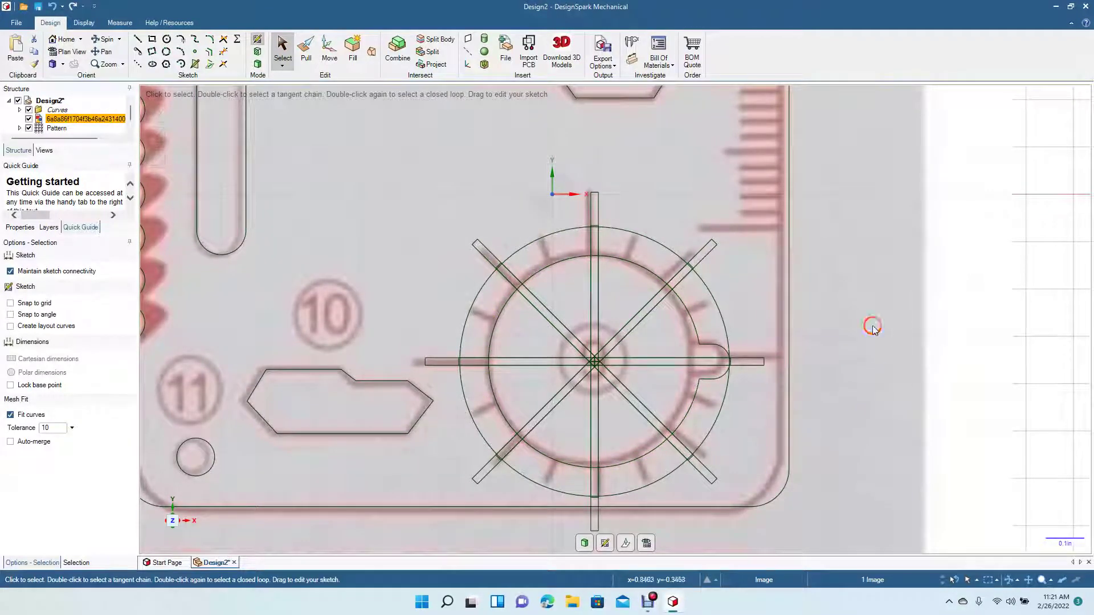
pyautogui.press('Delete')
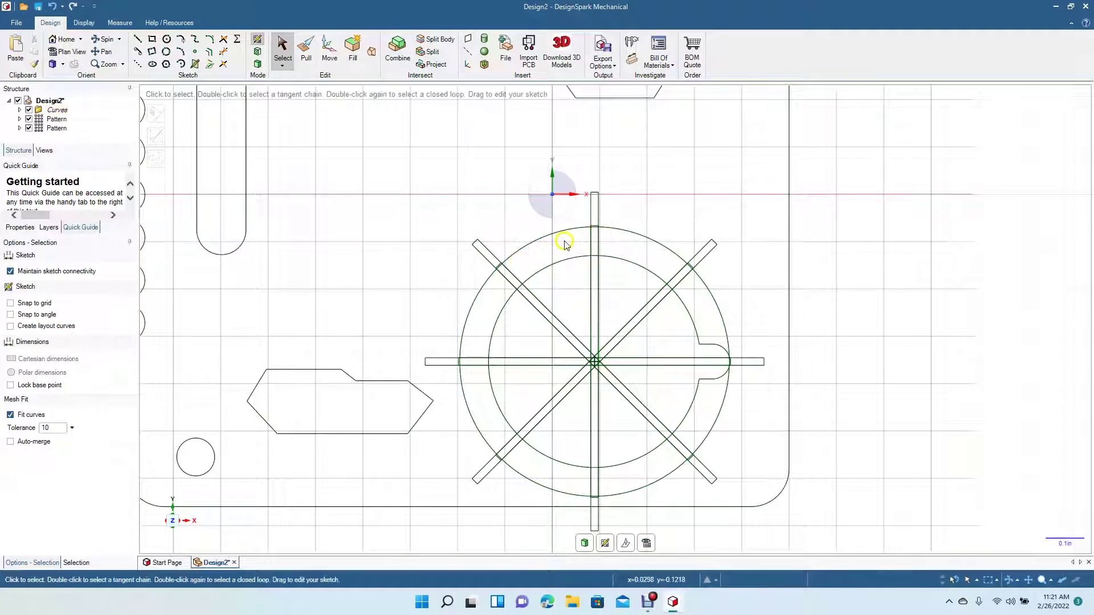
# Step: Select the upper vertical bar's two side lines and end line to examine their pattern dimensions
pyautogui.click(592, 211)
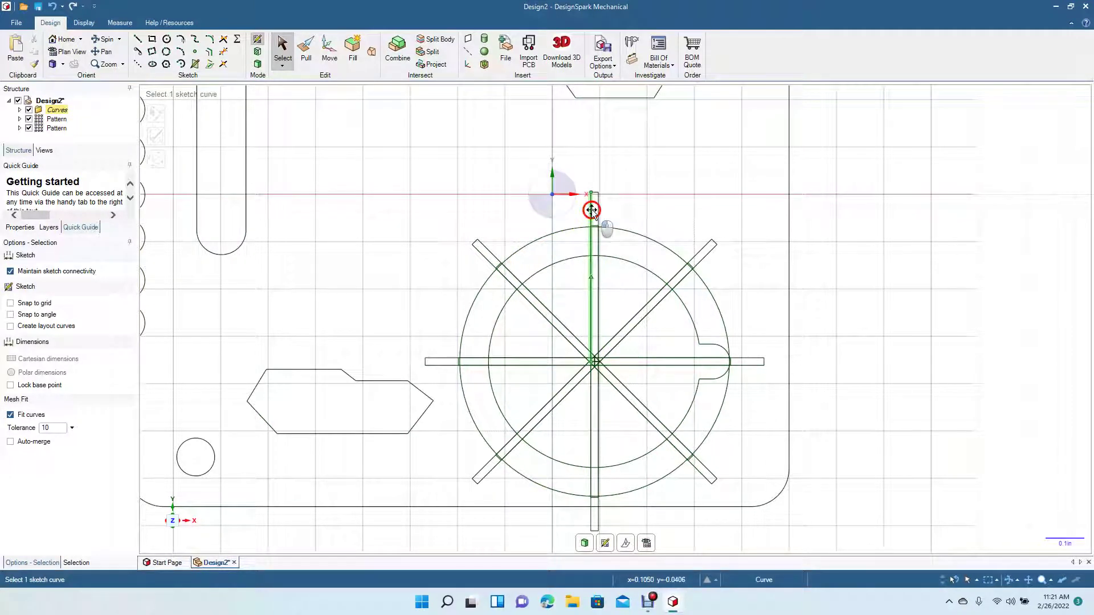
pyautogui.click(871, 188)
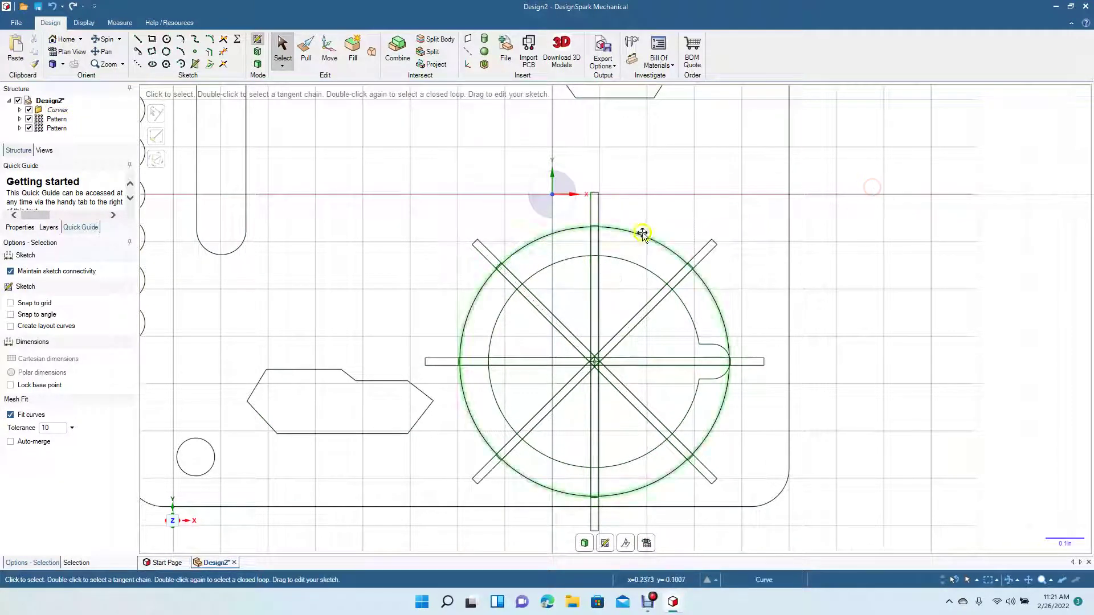
pyautogui.click(593, 211)
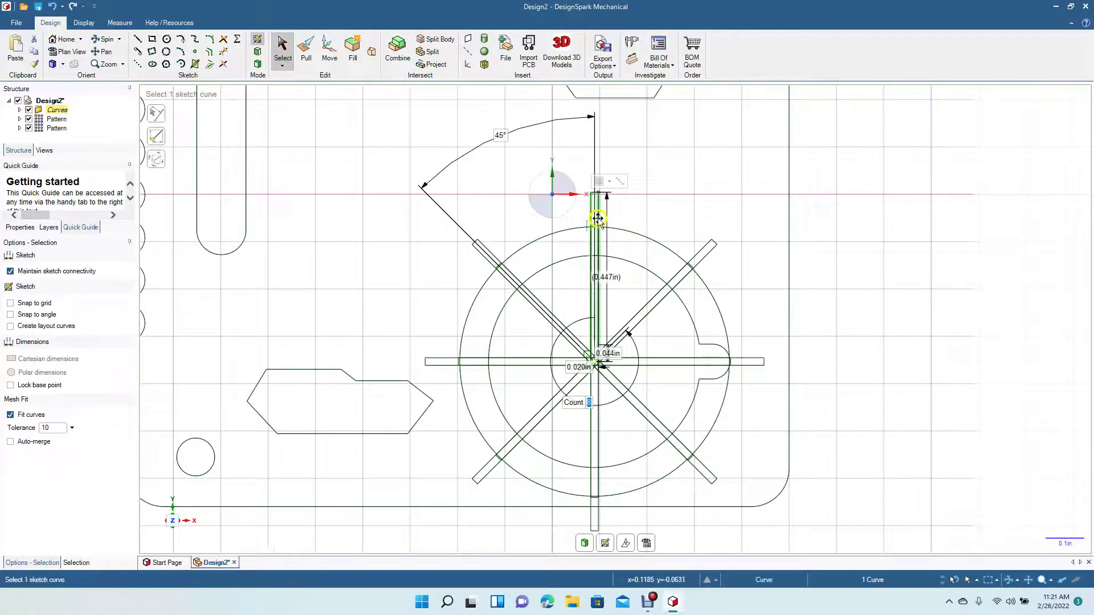
pyautogui.keyDown('ctrl'); pyautogui.click(593, 214); pyautogui.keyUp('ctrl')
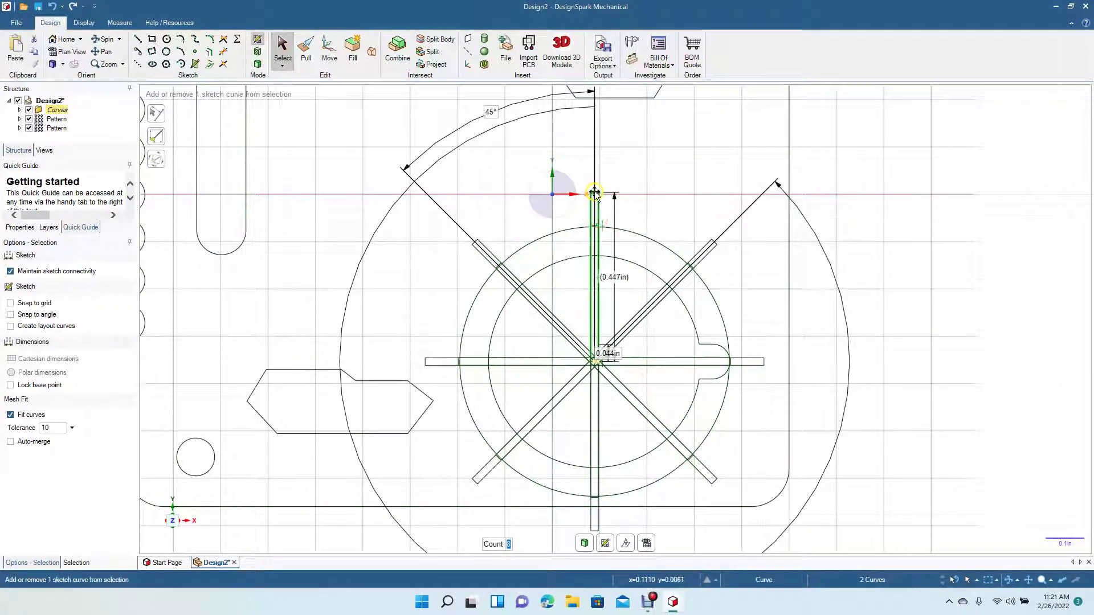
pyautogui.keyDown('ctrl'); pyautogui.click(594, 193); pyautogui.keyUp('ctrl')
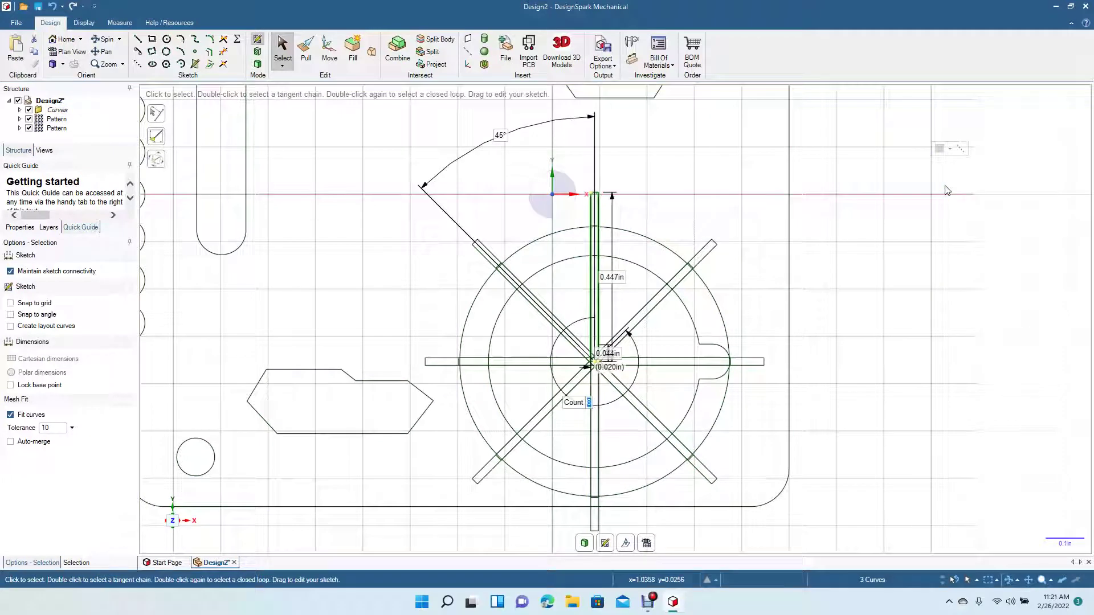
pyautogui.click(925, 208)
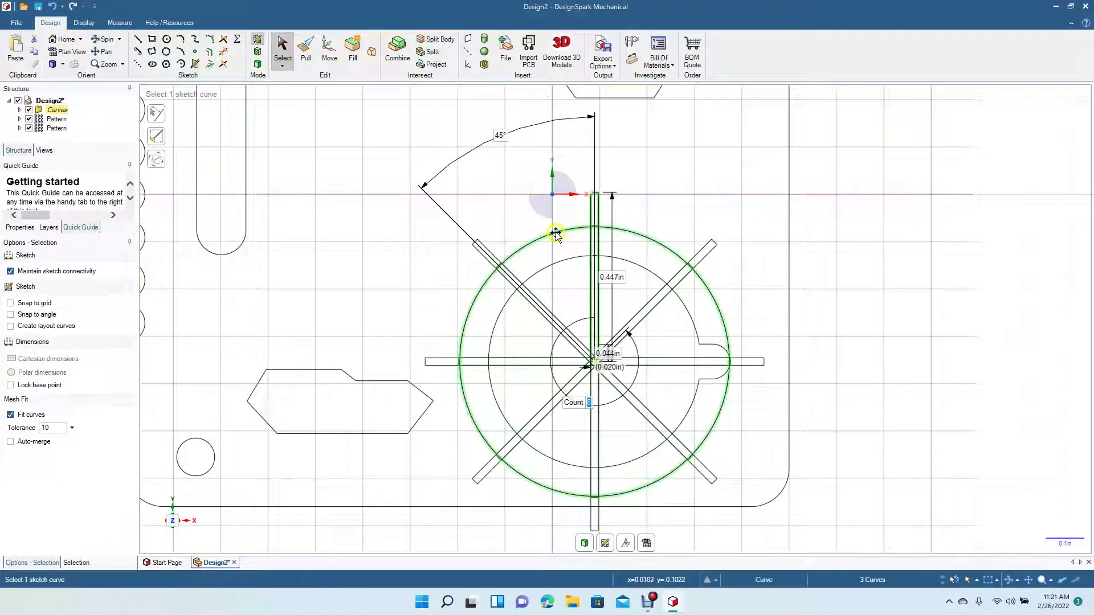
pyautogui.click(827, 315)
# Step: Undo the deletion of the reference image
pyautogui.hotkey('ctrl', 'v')
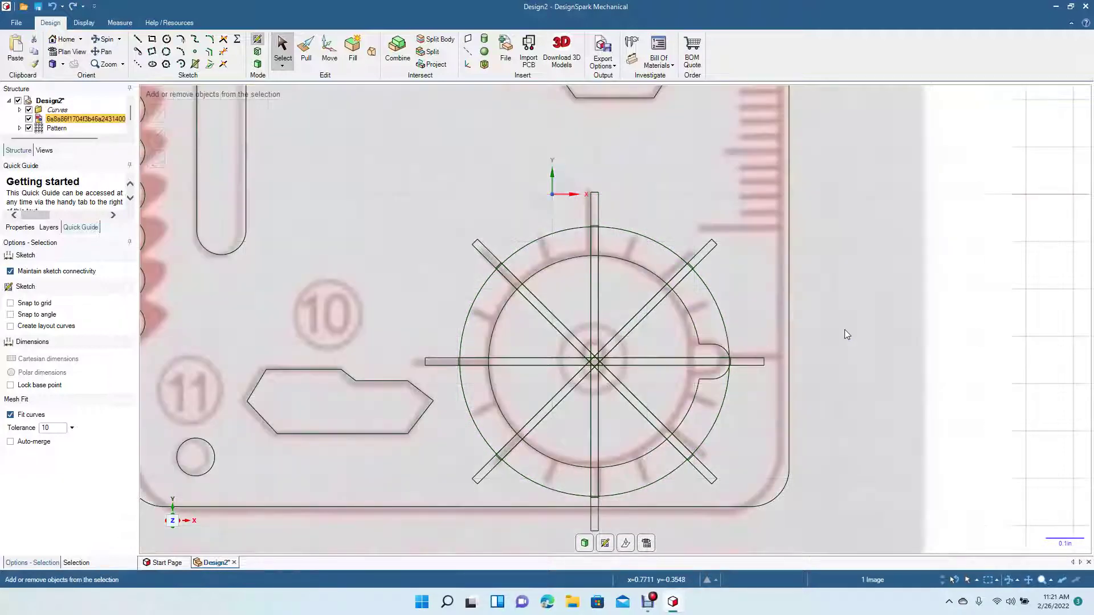
pyautogui.click(545, 262)
pyautogui.click(470, 308)
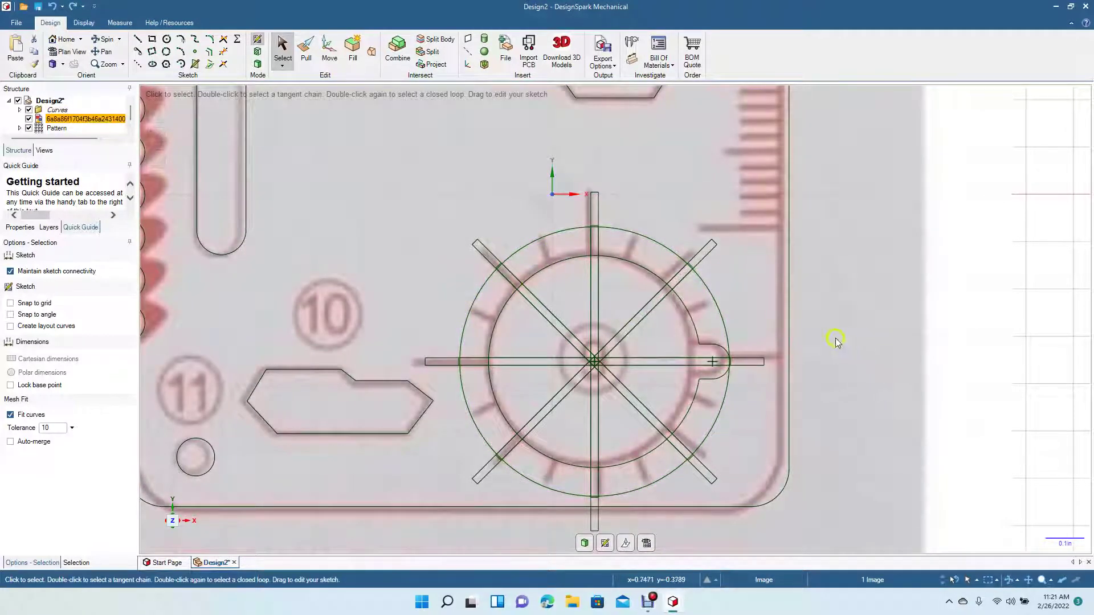
# Step: Delete the reference image lying behind the traced curves
pyautogui.press('Delete')
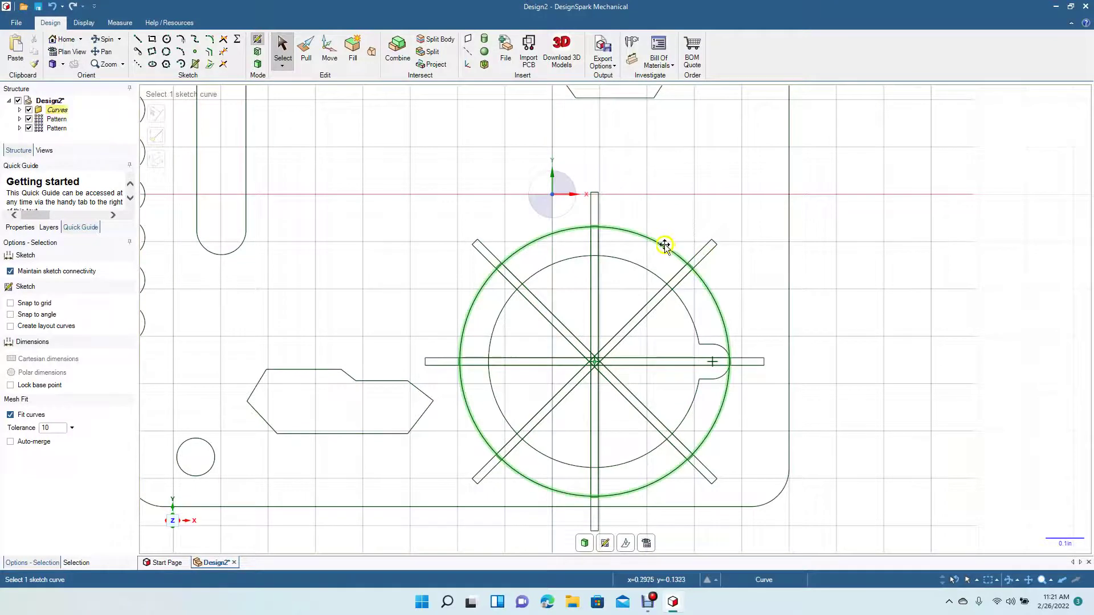
pyautogui.moveTo(590, 169); pyautogui.dragTo(611, 346)
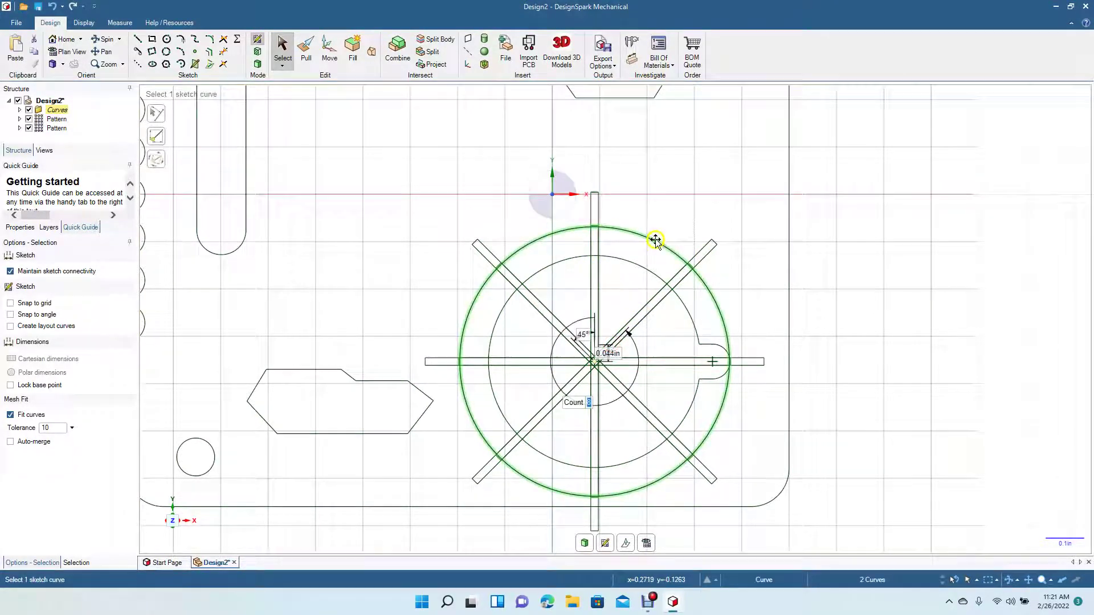
pyautogui.click(728, 210)
pyautogui.moveTo(576, 152); pyautogui.dragTo(613, 349)
pyautogui.click(865, 262)
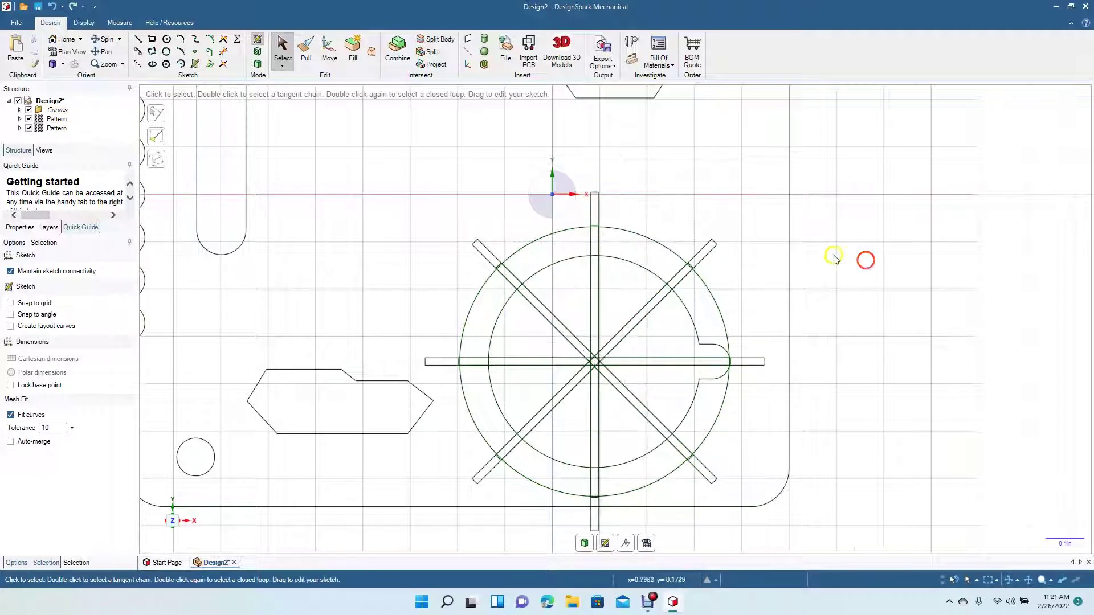
# Step: Pattern the upper vertical bar's three lines around the large circle's centre, placing bars midway between the existing ones
pyautogui.click(589, 216)
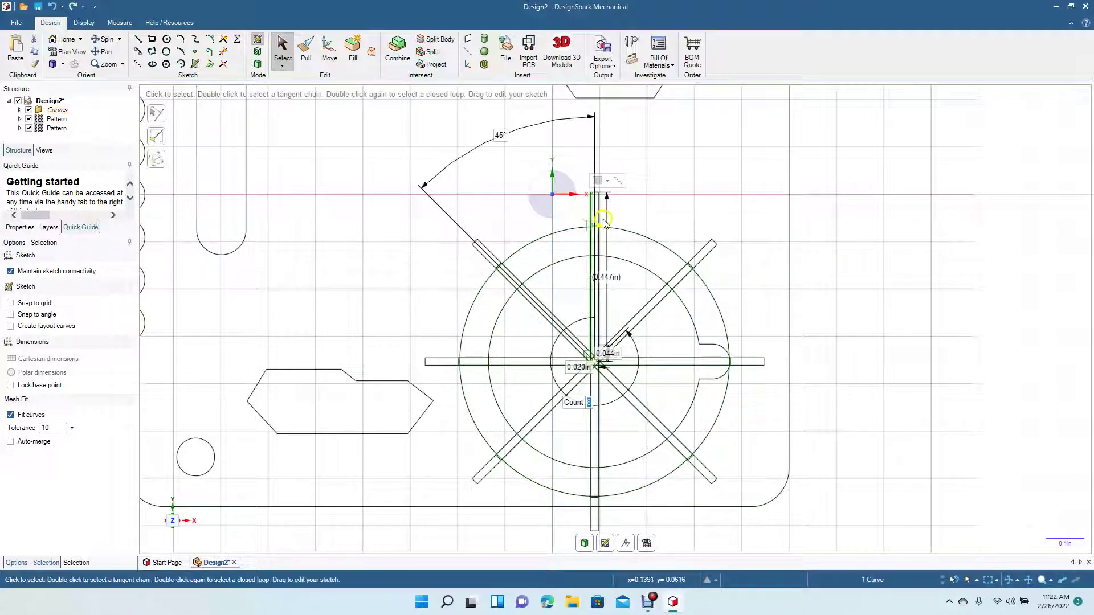
pyautogui.keyDown('ctrl'); pyautogui.click(602, 219); pyautogui.keyUp('ctrl')
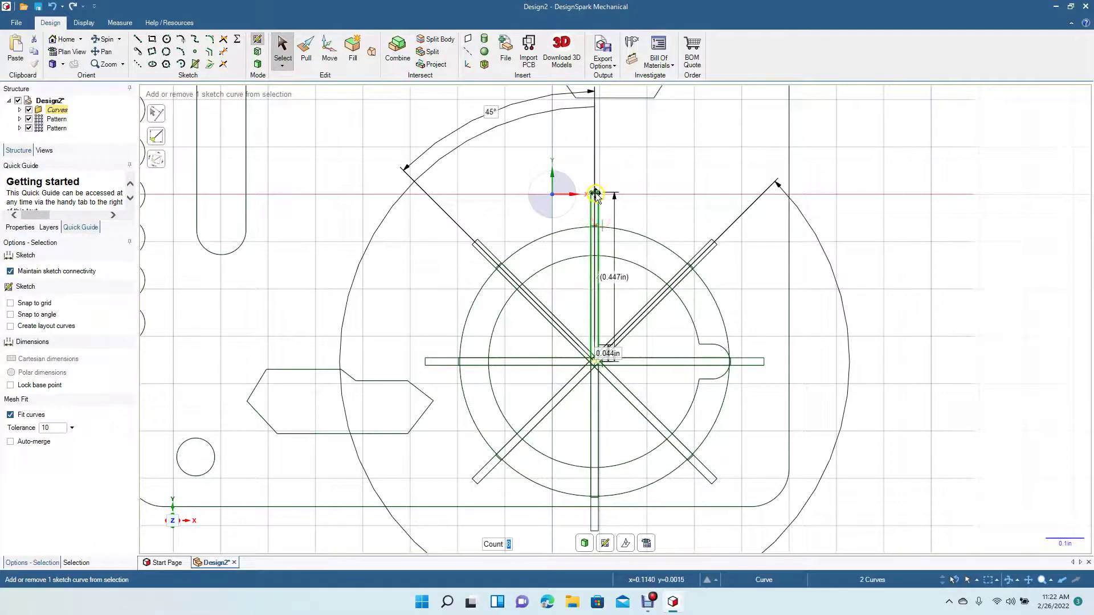
pyautogui.keyDown('ctrl'); pyautogui.click(596, 193); pyautogui.keyUp('ctrl')
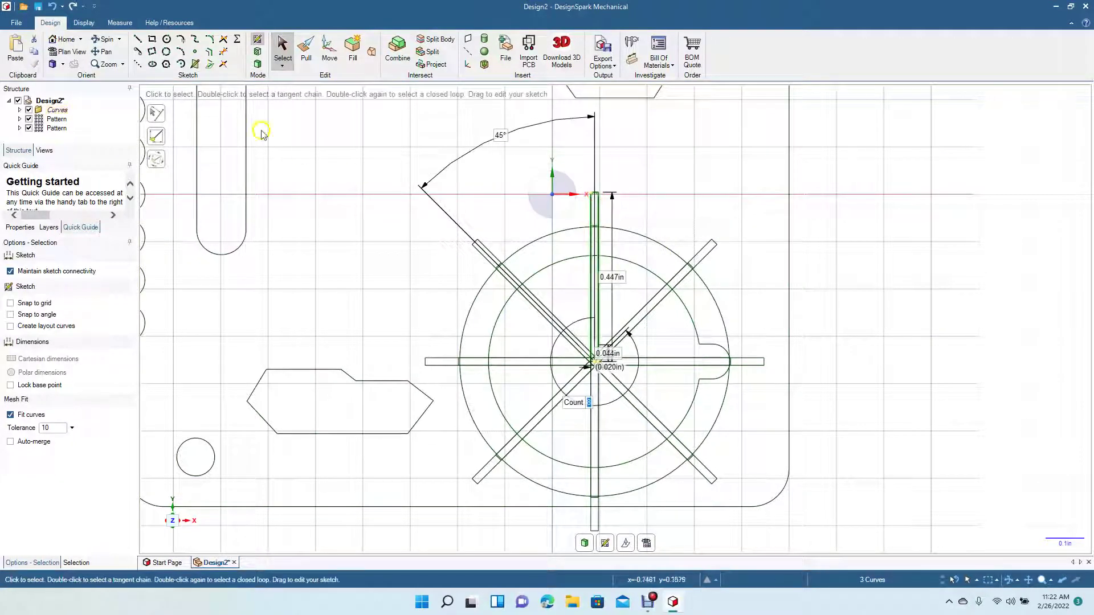
pyautogui.click(333, 55)
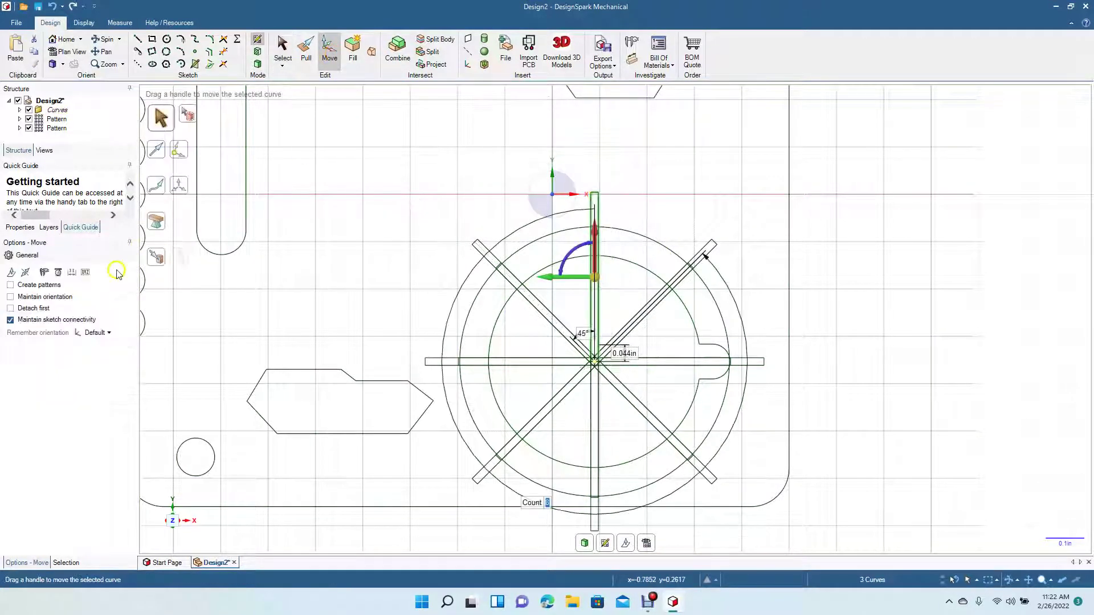
pyautogui.click(38, 284)
pyautogui.moveTo(595, 278); pyautogui.dragTo(571, 343)
pyautogui.click(580, 338)
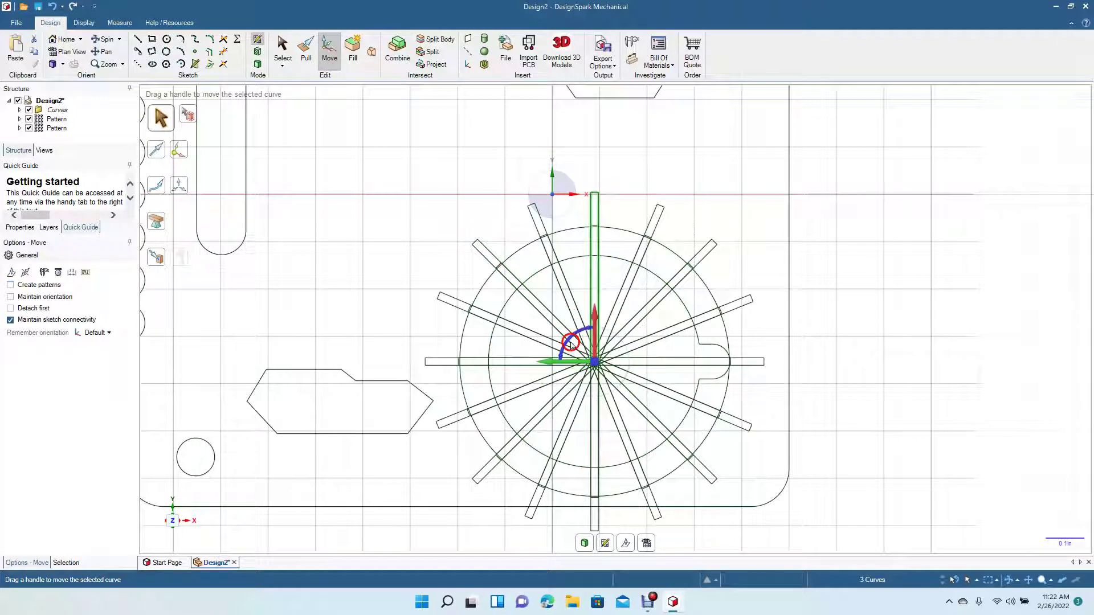
pyautogui.click(859, 329)
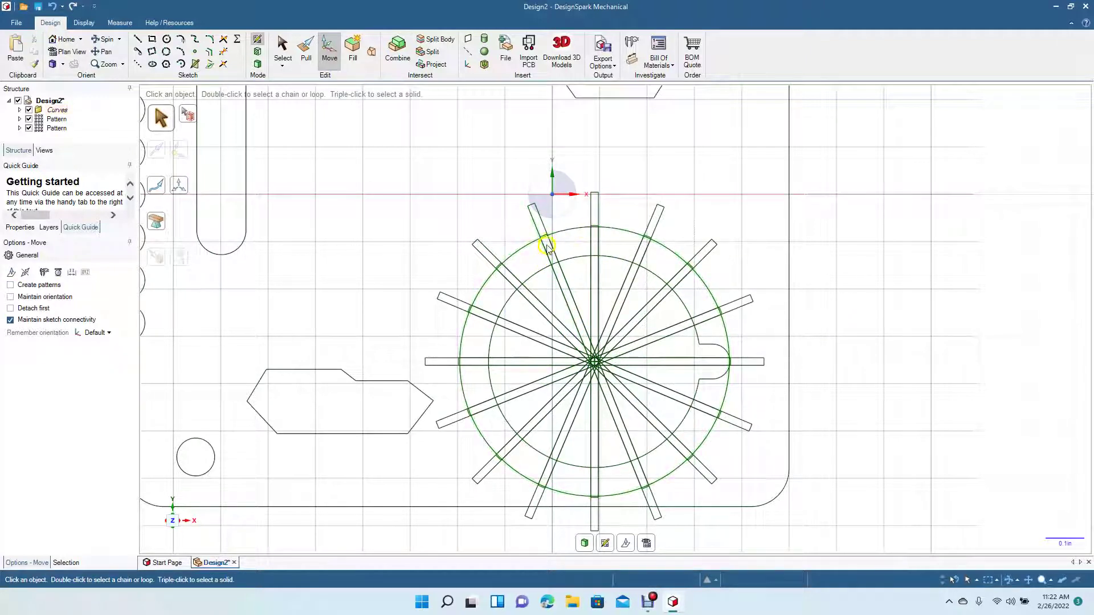
# Step: Trim the outer ends of the three newly patterned bars on the wheel's left side back to the outer circle
pyautogui.click(222, 52)
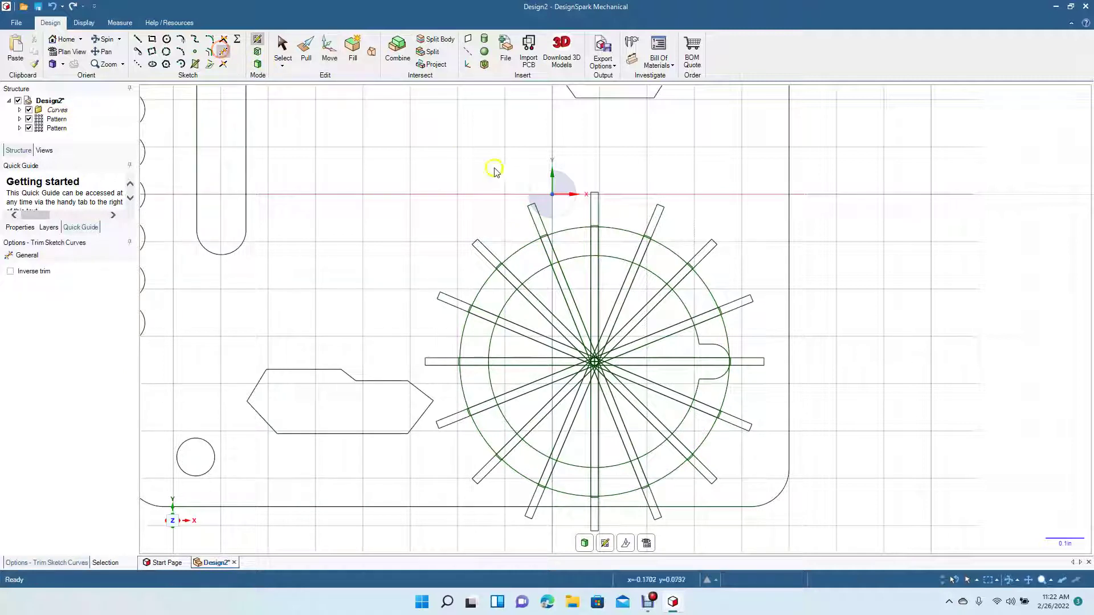
pyautogui.click(533, 222)
pyautogui.click(532, 204)
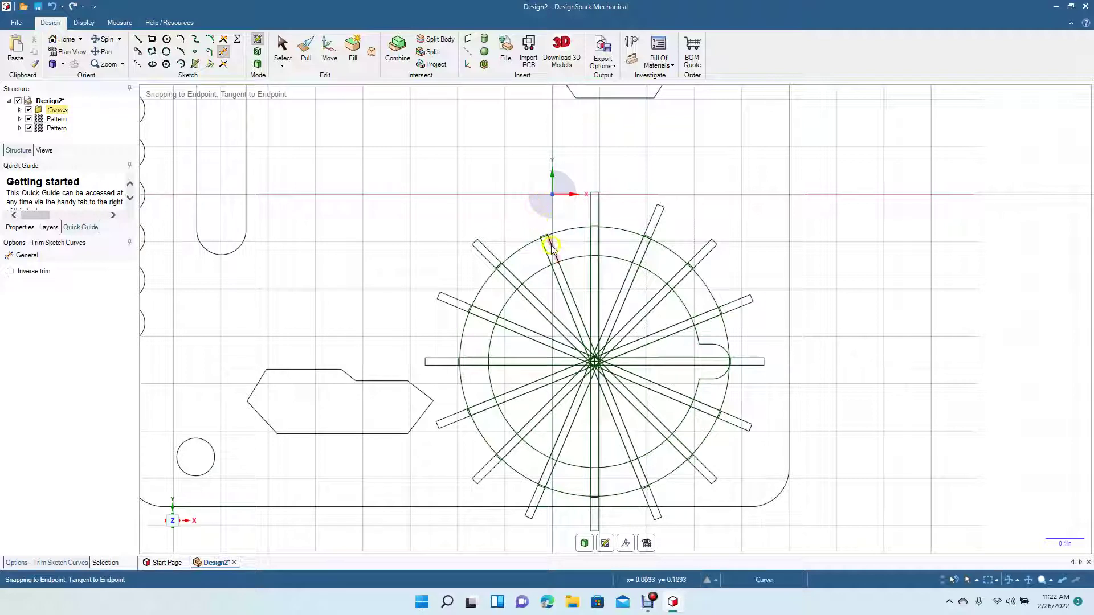
pyautogui.click(461, 304)
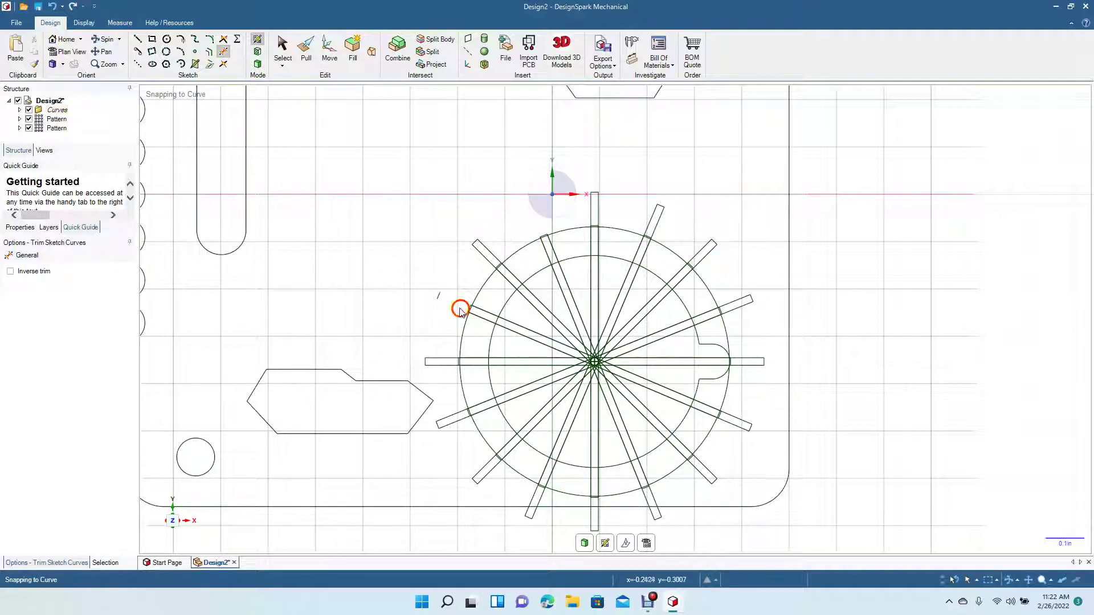
pyautogui.click(439, 297)
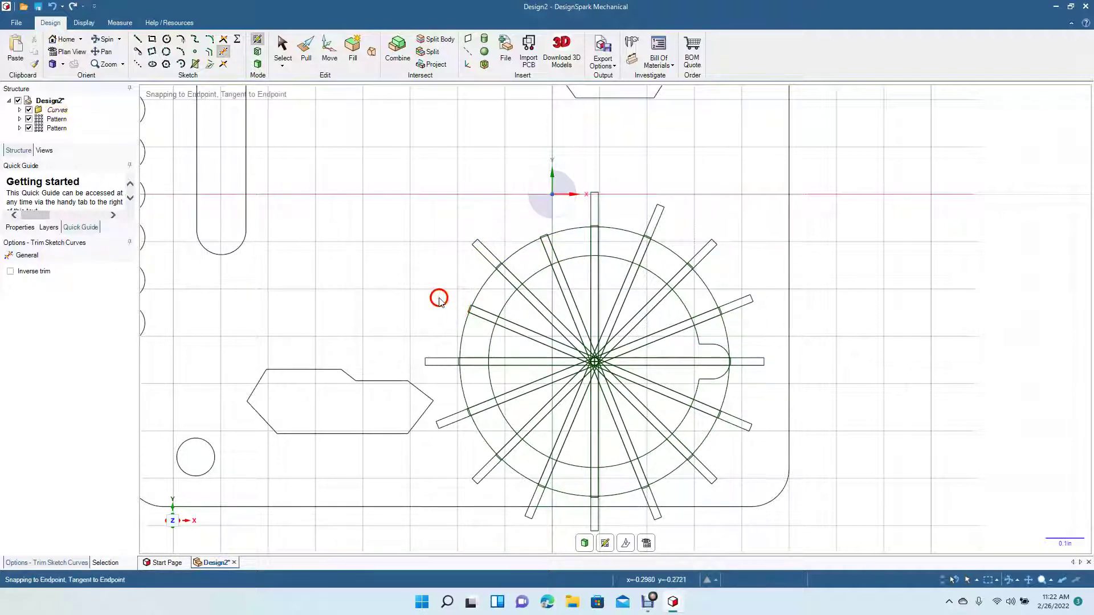
pyautogui.click(457, 414)
pyautogui.click(459, 421)
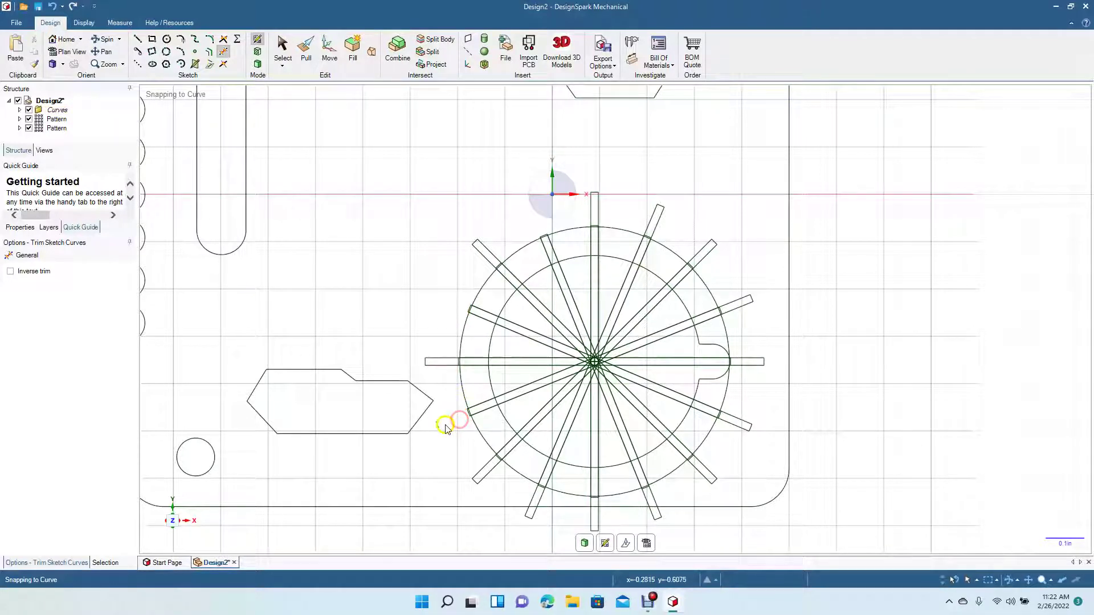
pyautogui.click(439, 425)
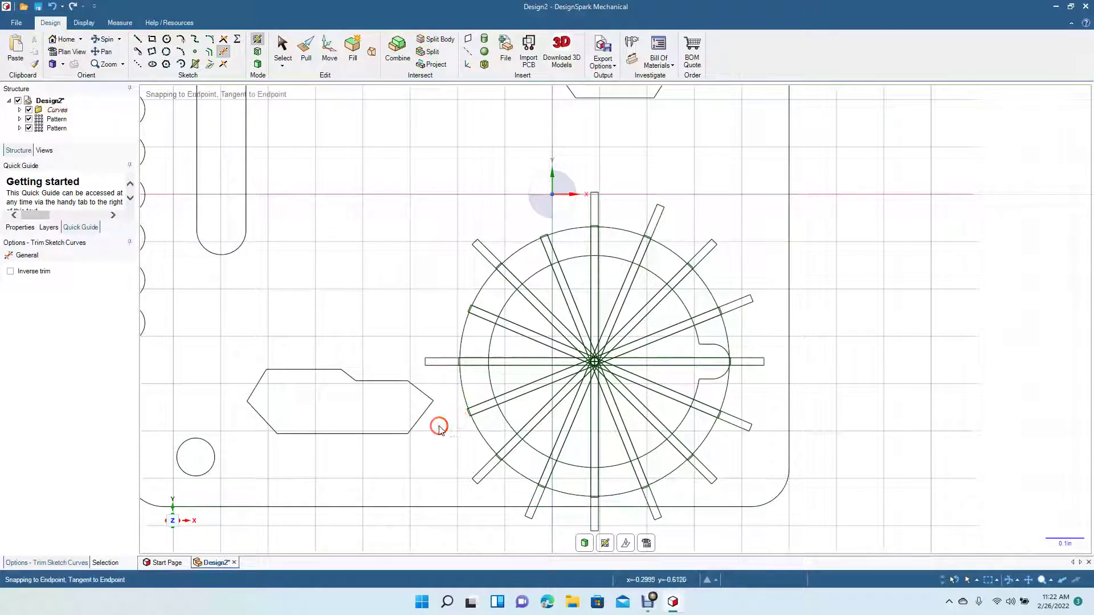
# Step: Trim the ends of the two new bars beside the lower vertical bar that protrude beyond the outer circle
pyautogui.click(527, 512)
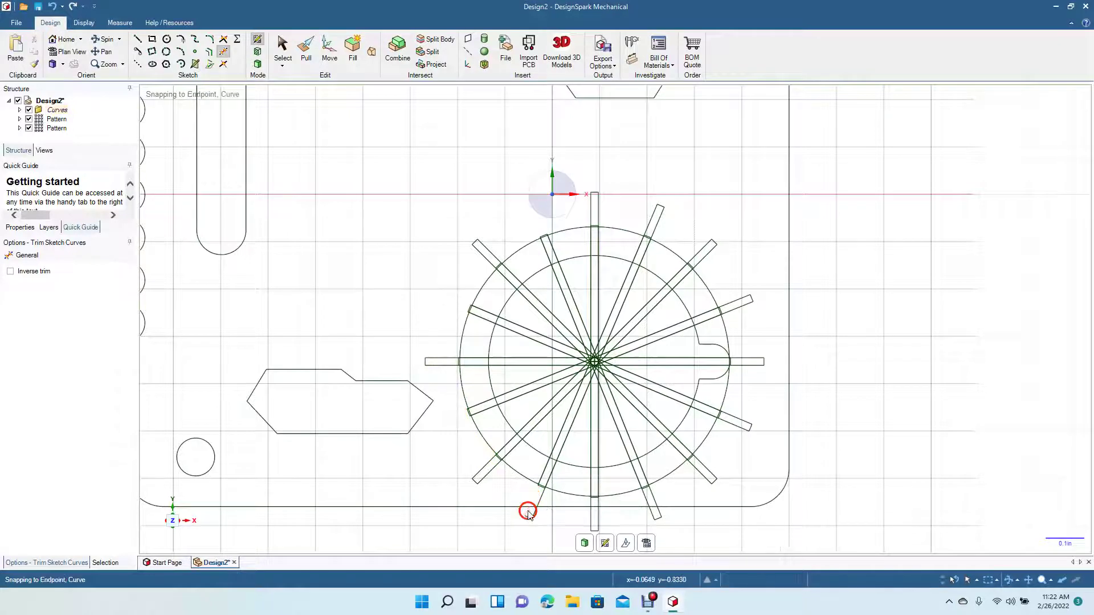
pyautogui.click(529, 519)
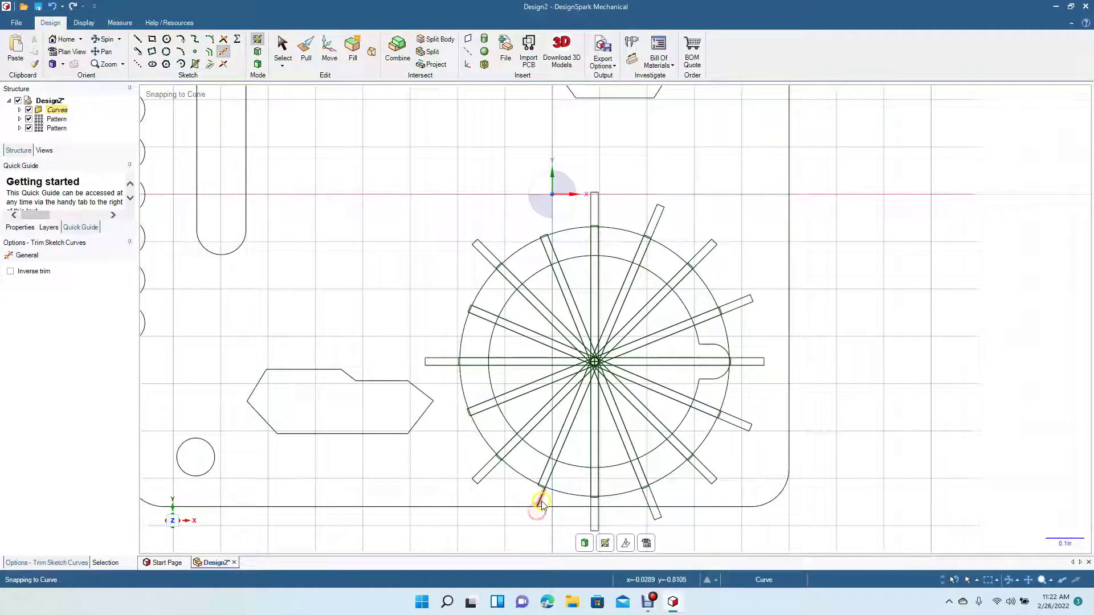
pyautogui.click(650, 505)
pyautogui.click(652, 504)
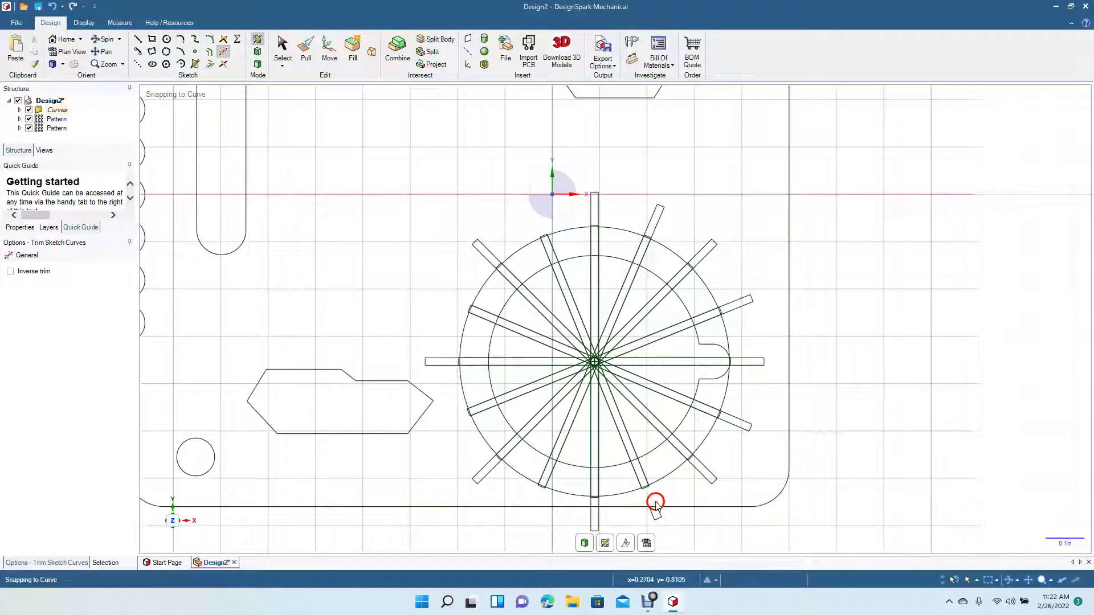
pyautogui.click(662, 518)
pyautogui.click(652, 513)
# Step: Trim the outer ends of the three remaining new bars on the wheel's right side back to the outer circle
pyautogui.click(731, 425)
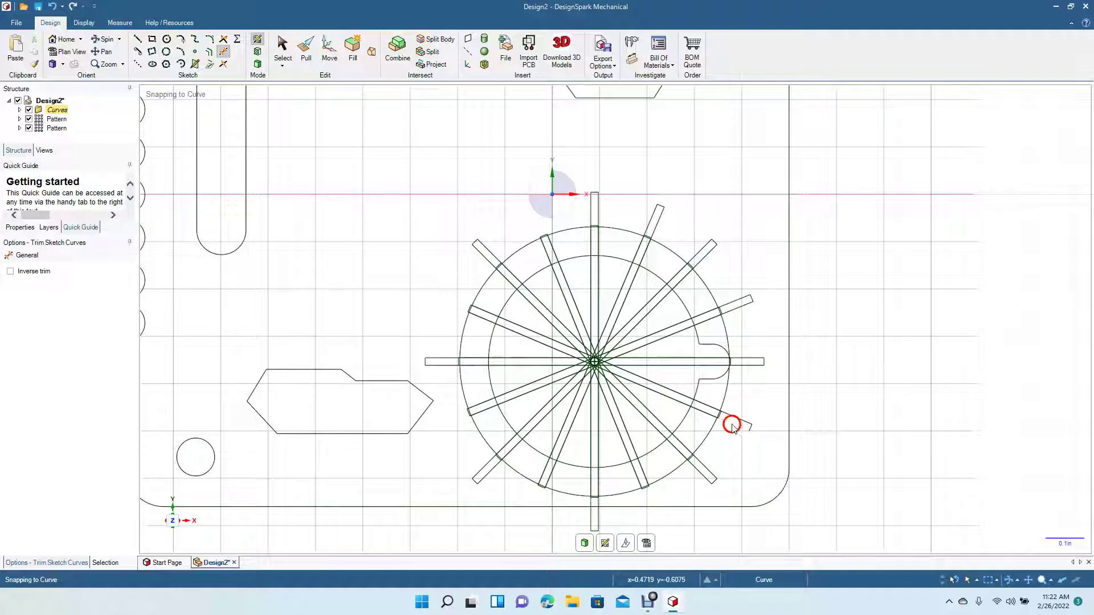
pyautogui.click(736, 421)
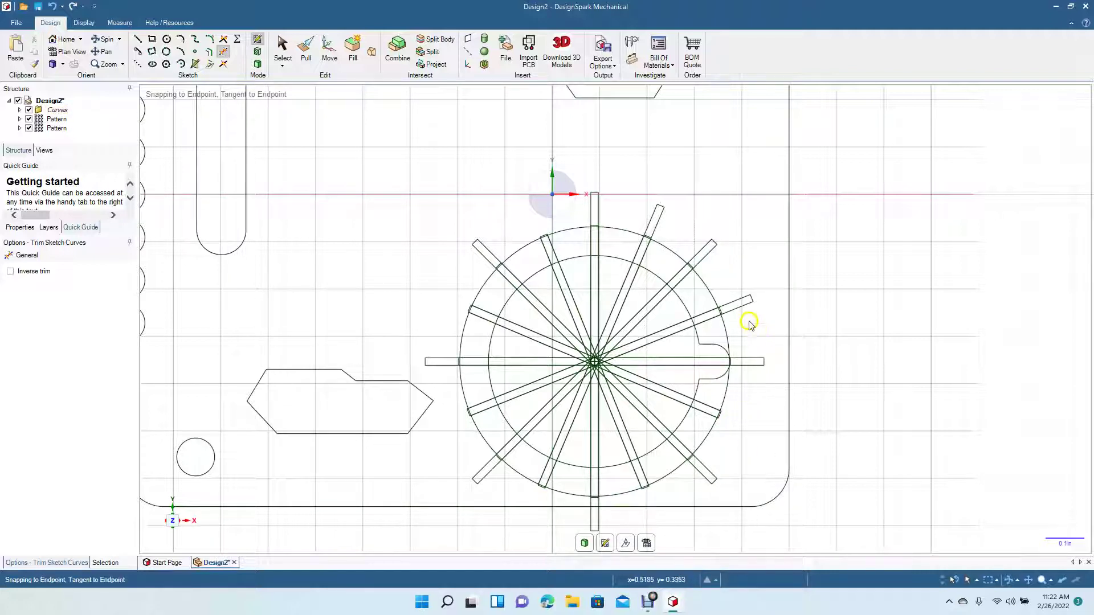
pyautogui.click(738, 306)
pyautogui.click(736, 300)
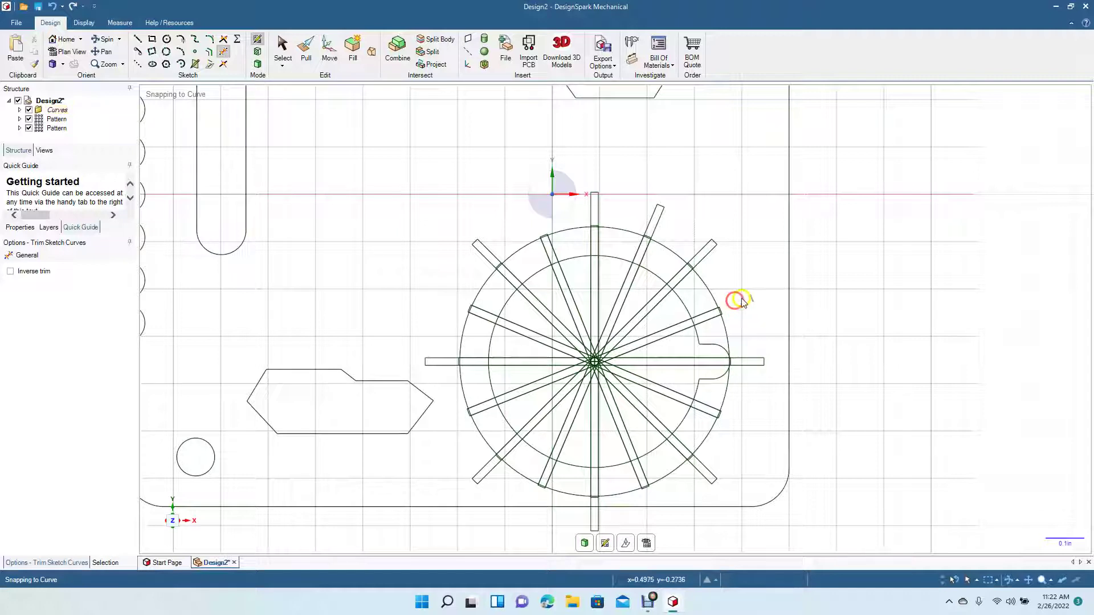
pyautogui.click(750, 299)
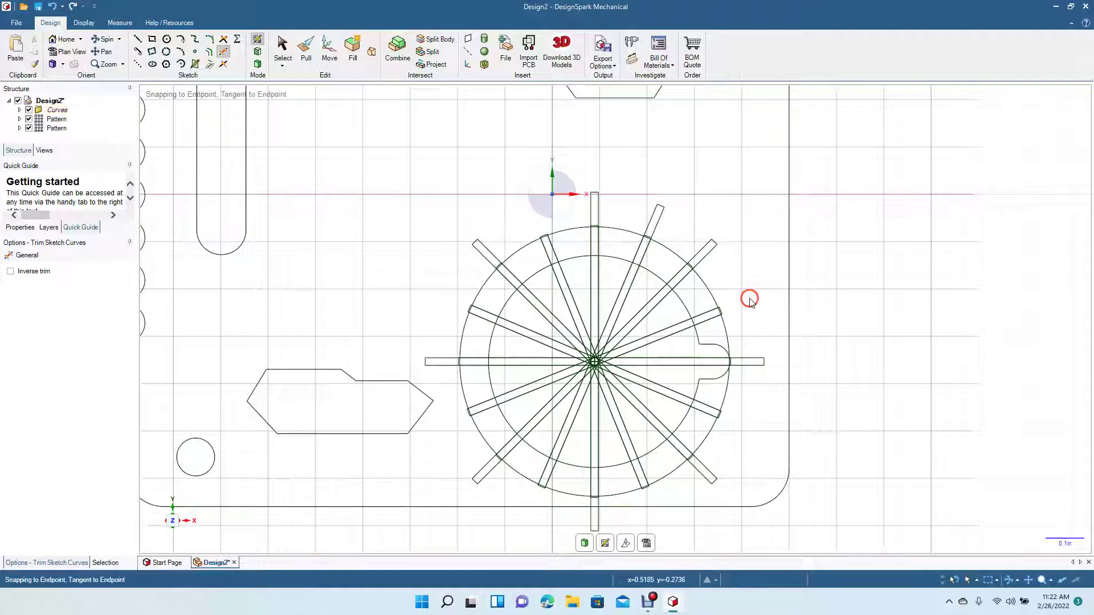
pyautogui.click(654, 230)
pyautogui.click(658, 219)
pyautogui.click(661, 209)
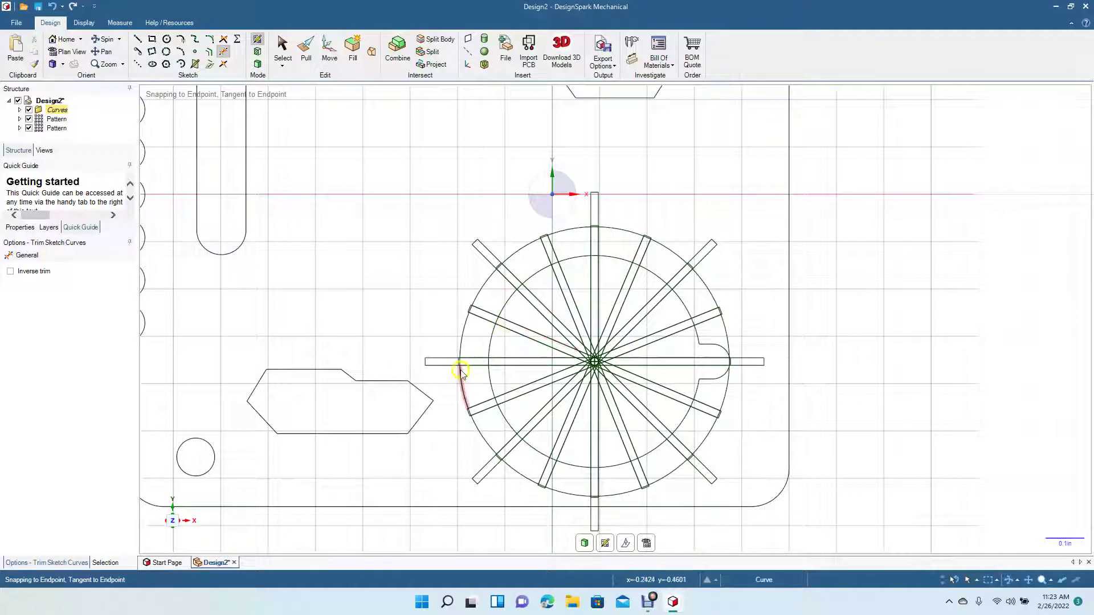
# Step: Insert the multi-tool reference image file from the desktop, placing one copy on each side of the sketch
pyautogui.scroll(-5, 462, 373)
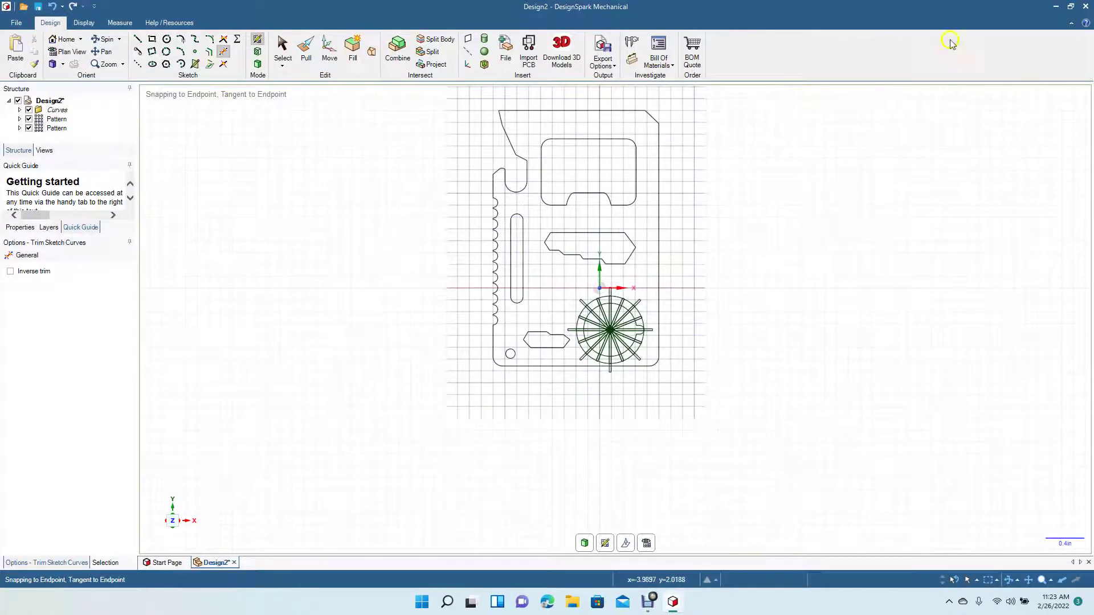
pyautogui.click(1070, 8)
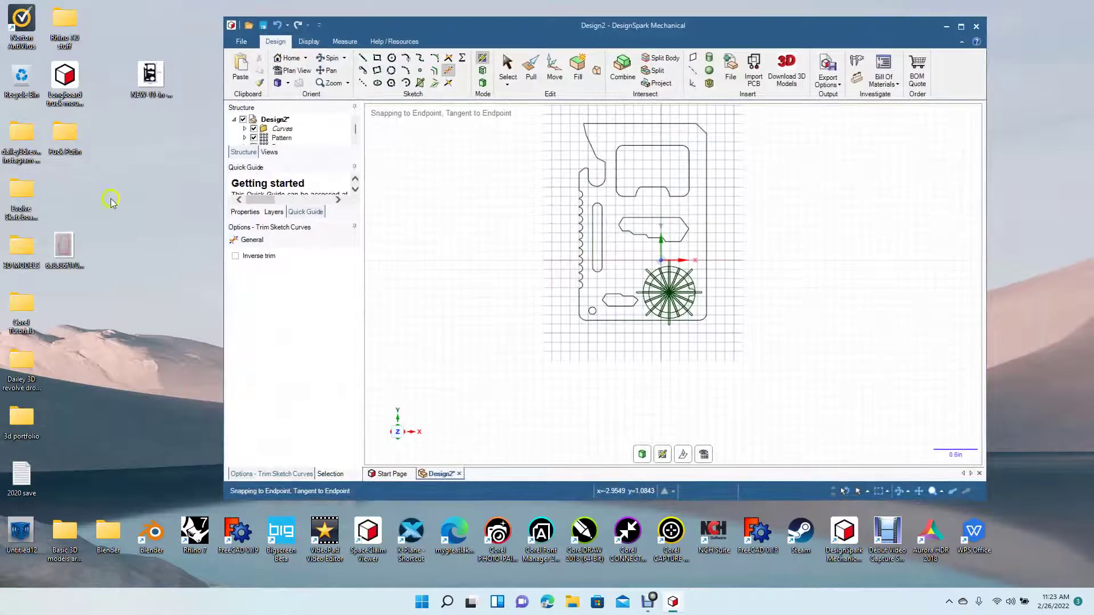
pyautogui.press('Escape')
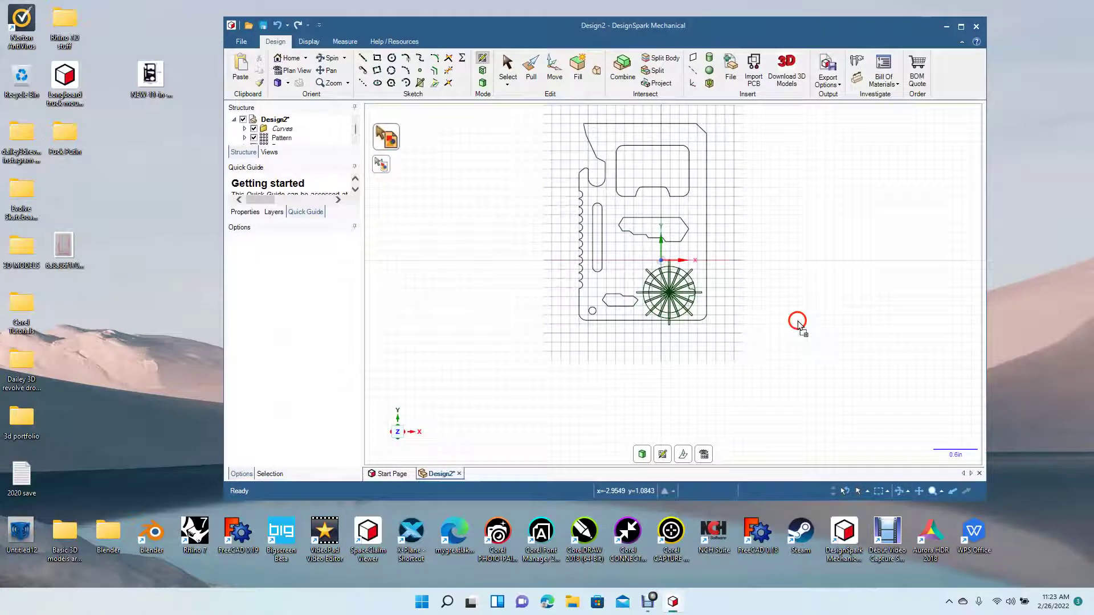
pyautogui.scroll(3, 719, 377)
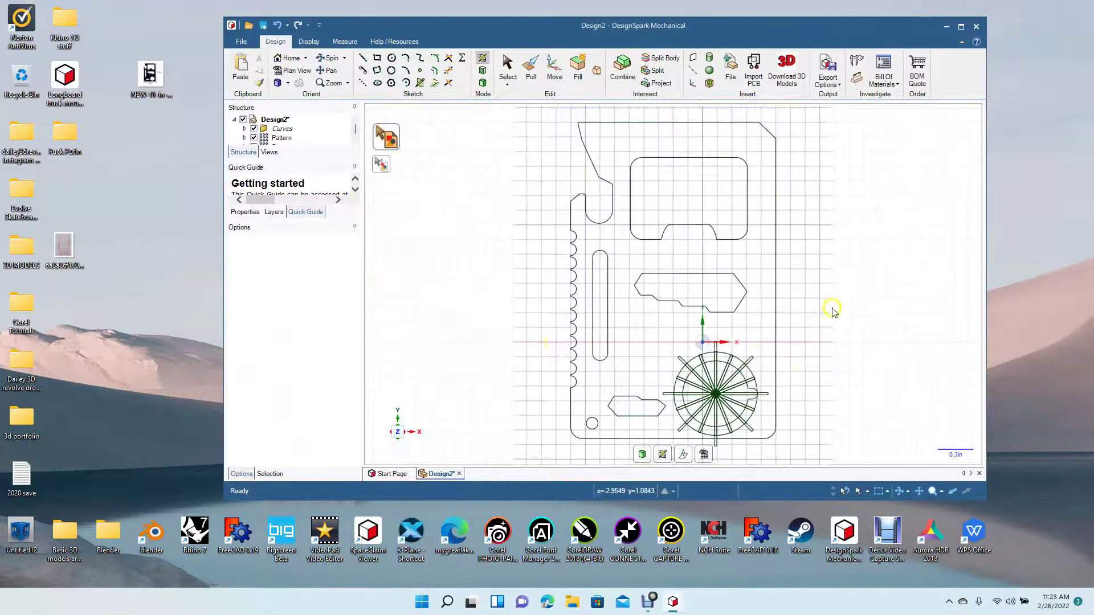
pyautogui.moveTo(63, 251); pyautogui.dragTo(473, 309)
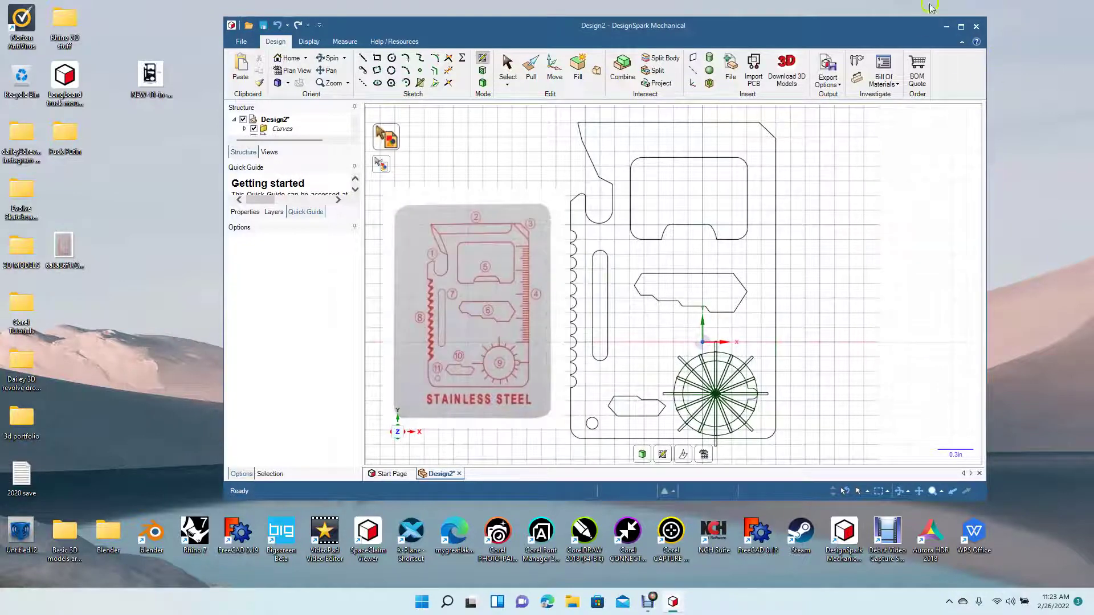
pyautogui.click(961, 26)
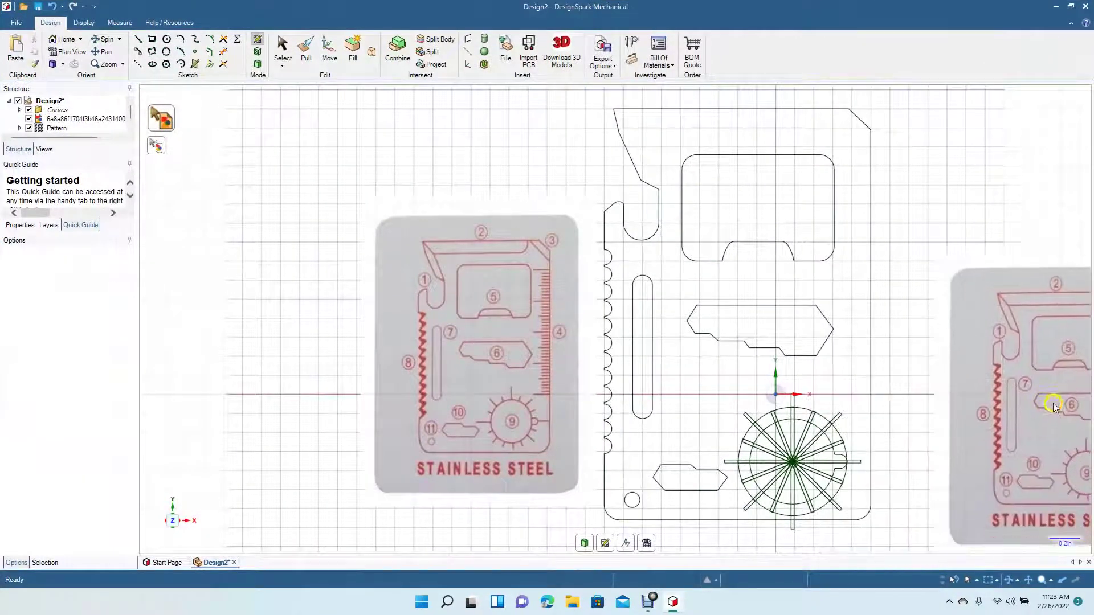
pyautogui.click(1053, 407)
# Step: Trim away the part inside the inner circle of the short bar just left of the upper vertical bar
pyautogui.press('t')
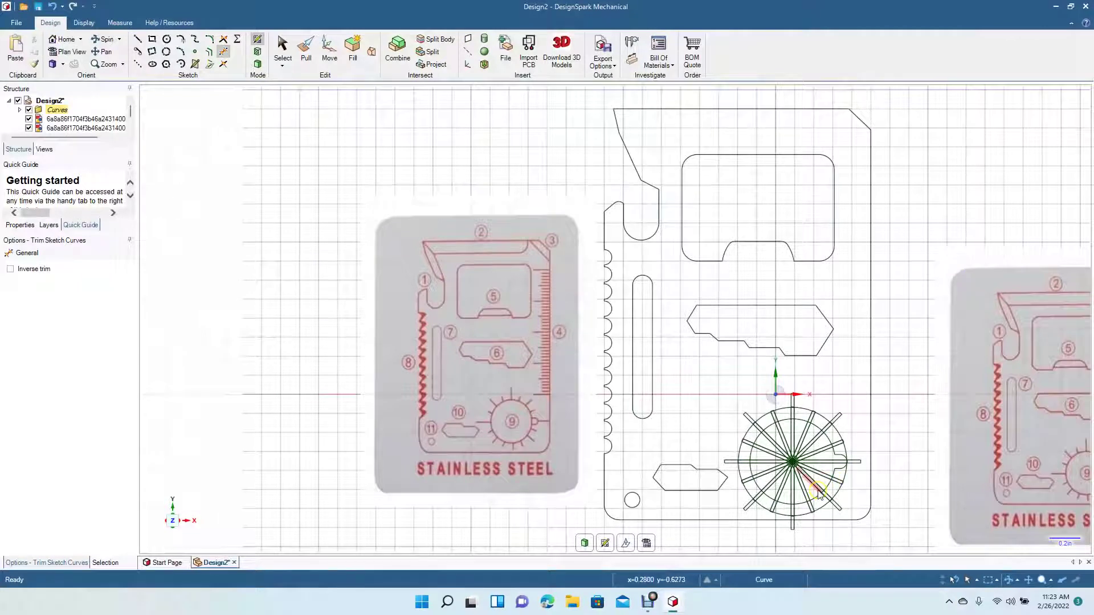
pyautogui.scroll(5, 616, 319)
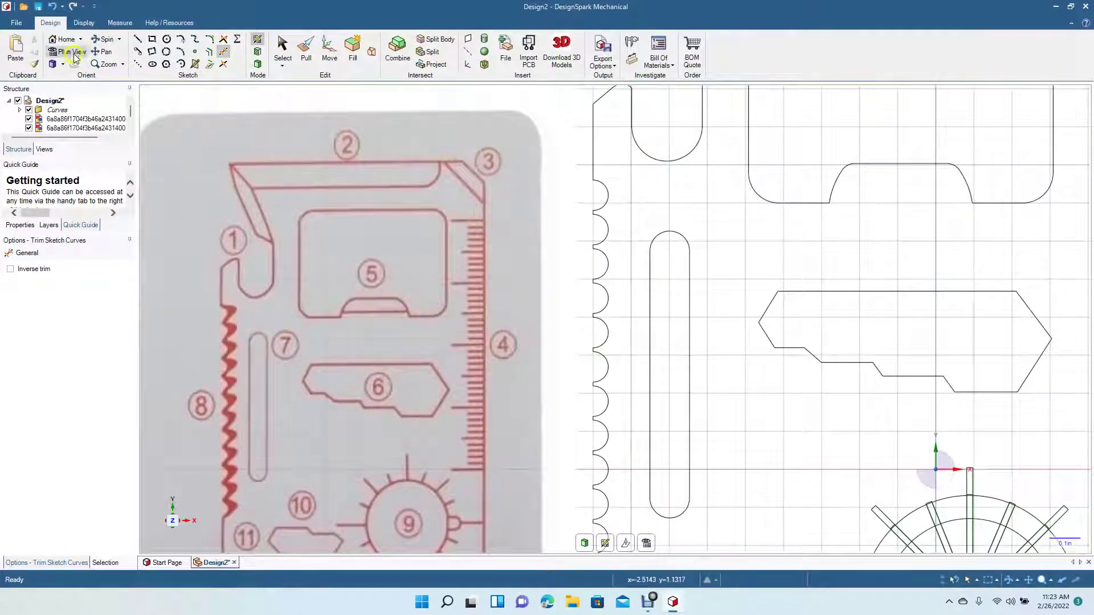
pyautogui.click(104, 51)
pyautogui.moveTo(288, 251)
pyautogui.mouseDown()
pyautogui.moveTo(261, 145)
pyautogui.moveTo(231, 151)
pyautogui.mouseUp()
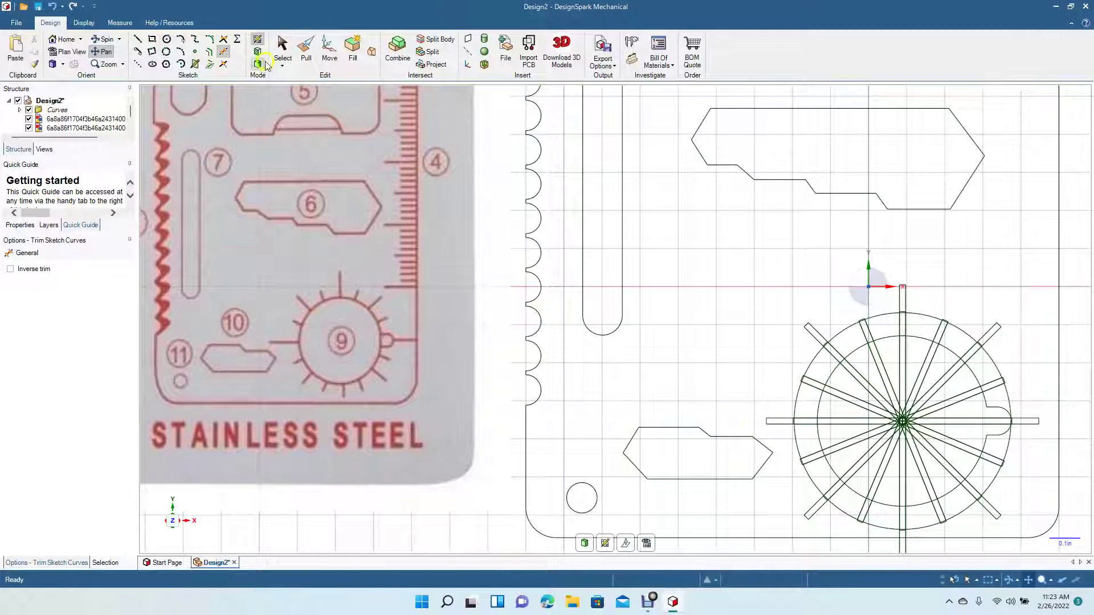
pyautogui.click(223, 53)
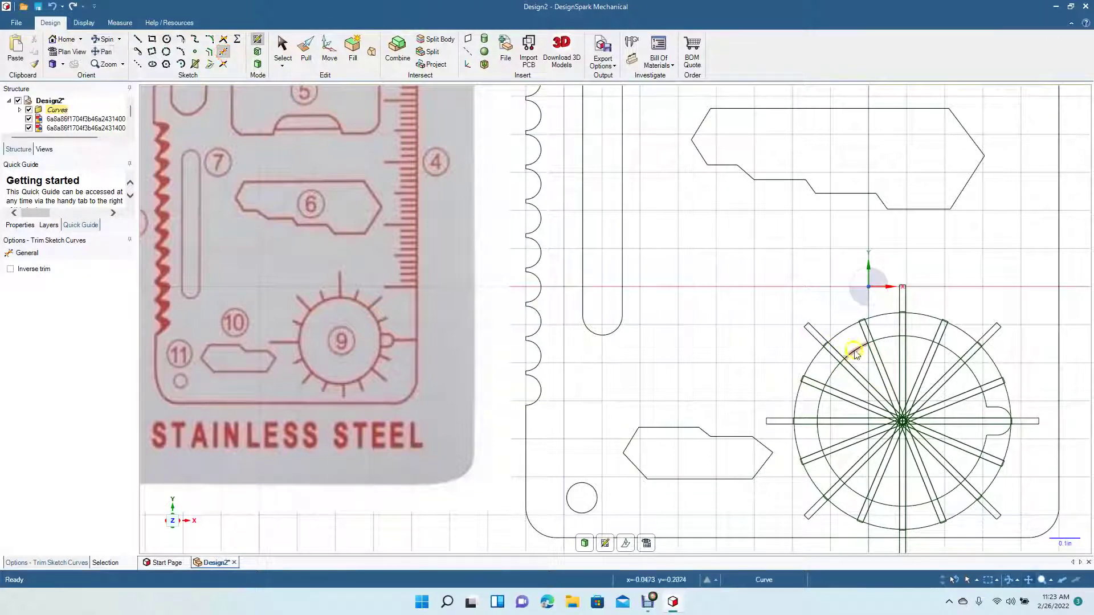
pyautogui.click(878, 365)
pyautogui.click(882, 364)
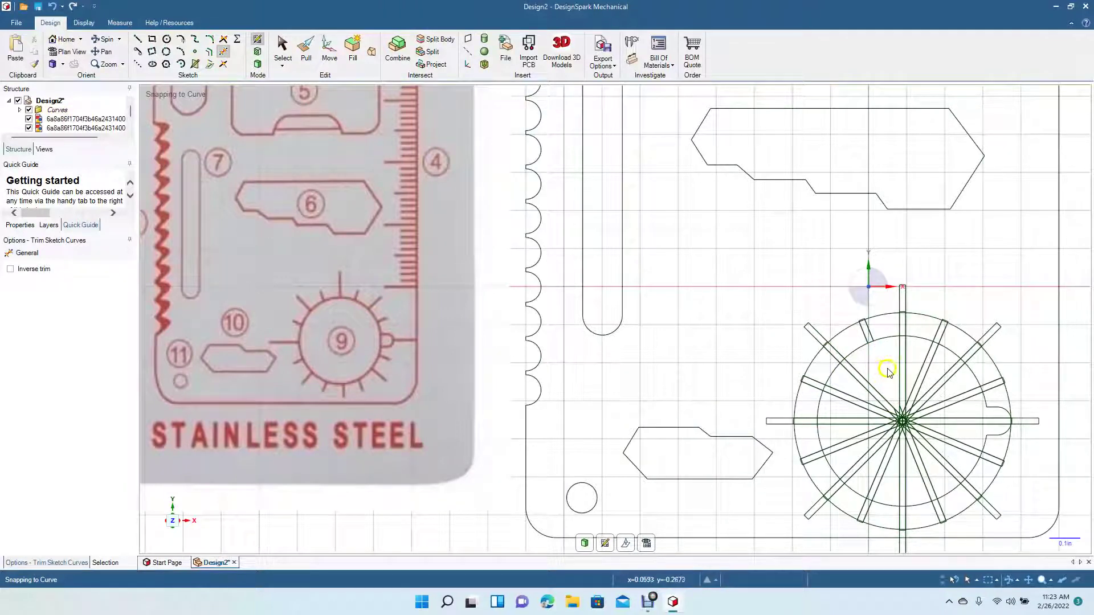
# Step: Trim away the parts inside the inner circle of the upper vertical bar and the short bar just right of it
pyautogui.click(901, 372)
pyautogui.click(901, 372)
pyautogui.click(901, 370)
pyautogui.click(900, 371)
pyautogui.click(920, 374)
pyautogui.click(914, 373)
pyautogui.click(916, 374)
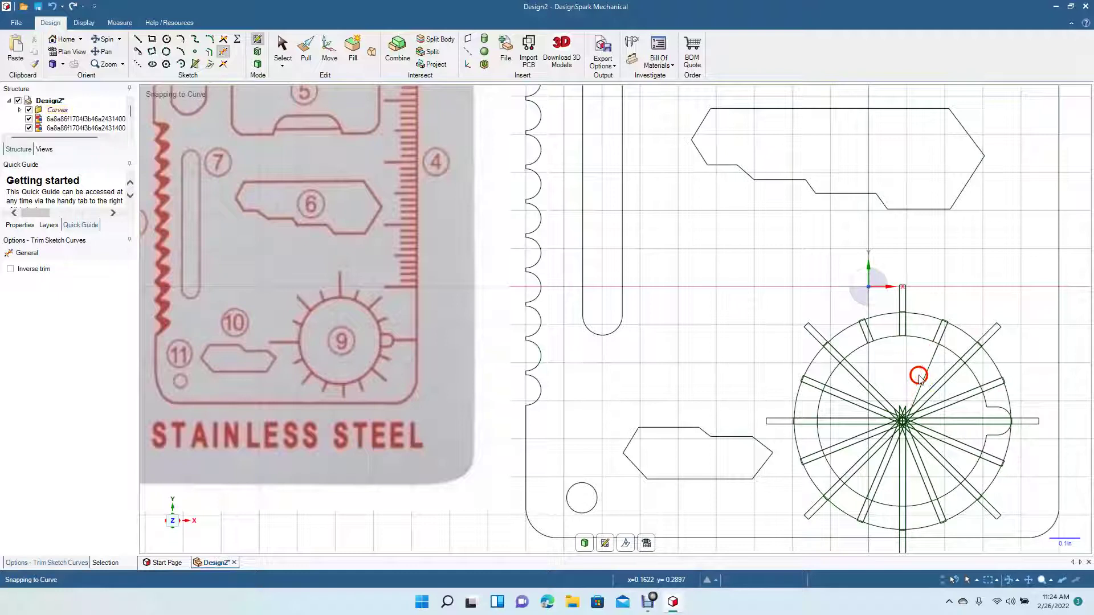
pyautogui.click(924, 380)
# Step: Trim the upper-right and upper-left diagonal bars back to the inner circle, removing their lines toward the centre
pyautogui.click(938, 378)
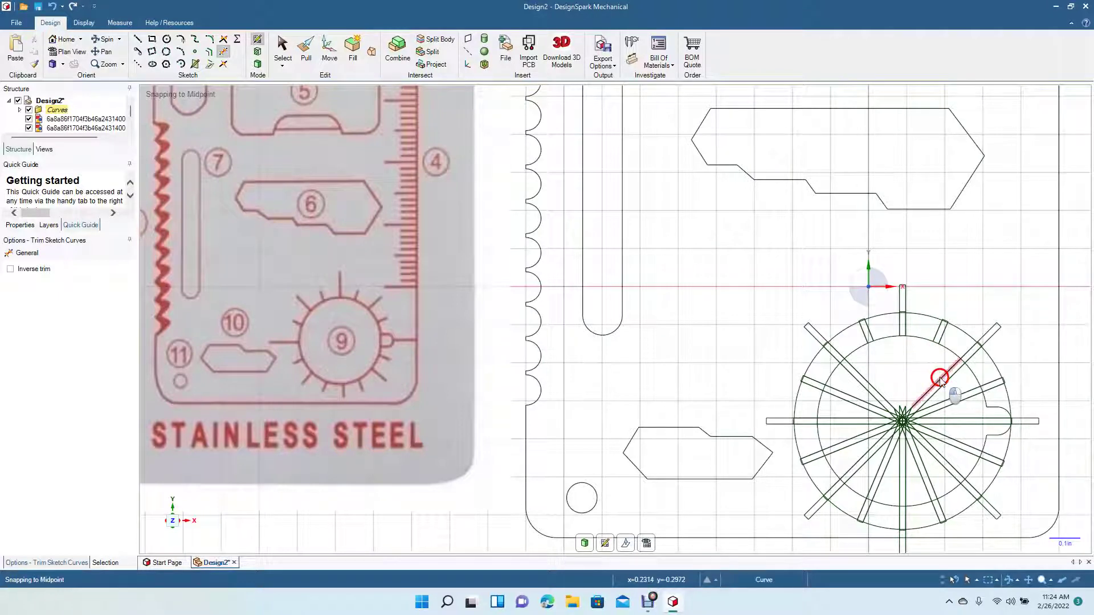
pyautogui.click(944, 385)
pyautogui.click(944, 385)
pyautogui.click(944, 387)
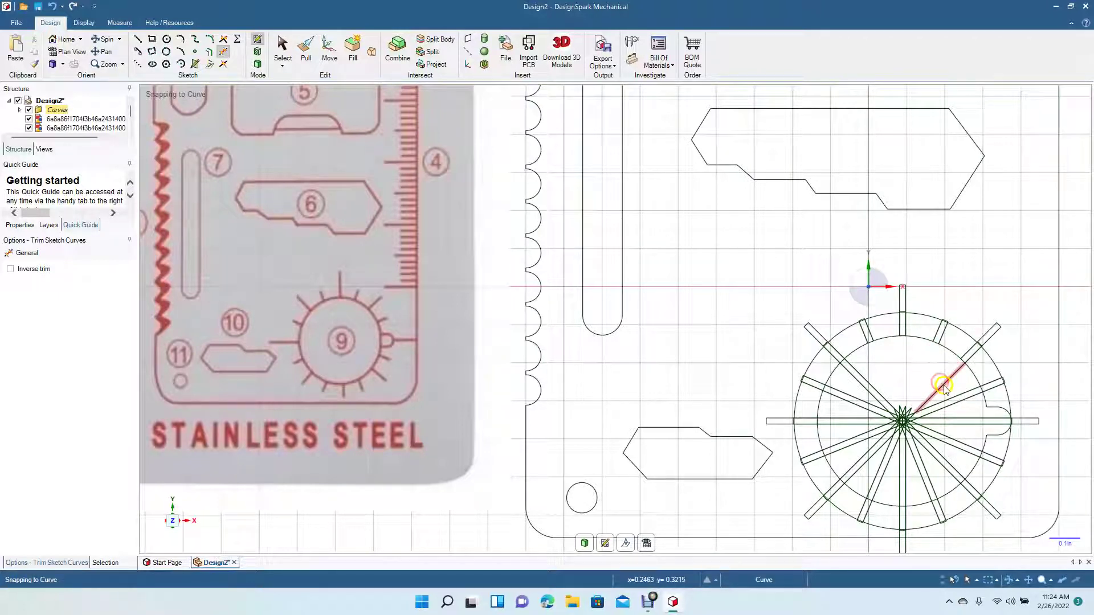
pyautogui.click(862, 382)
pyautogui.click(860, 387)
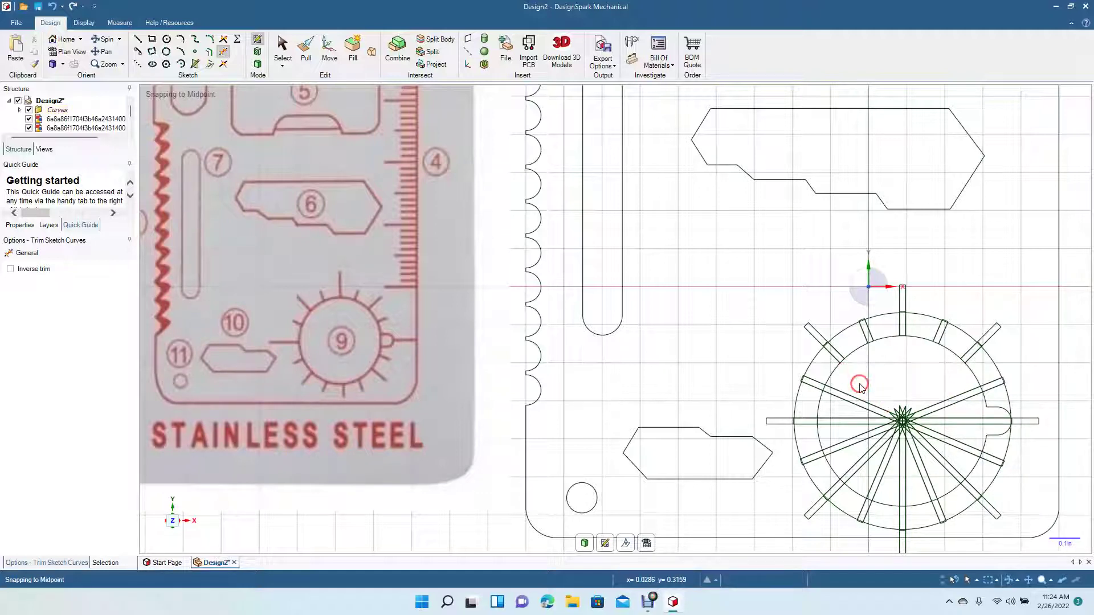
# Step: Trim away the inner-circle parts of the left horizontal bar and the short bar just above it
pyautogui.click(846, 393)
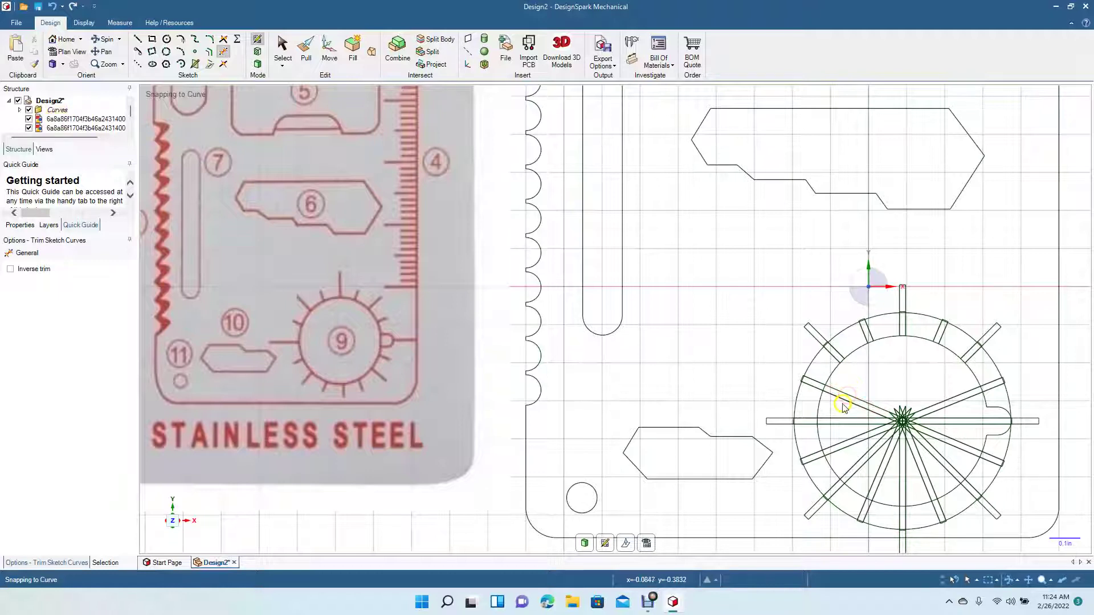
pyautogui.click(846, 397)
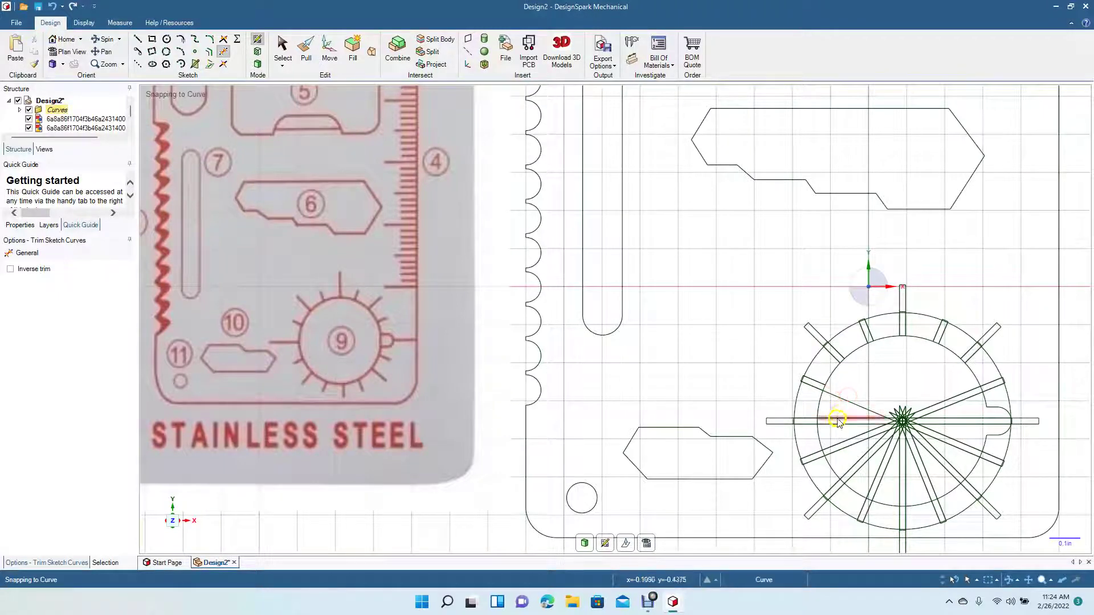
pyautogui.click(843, 399)
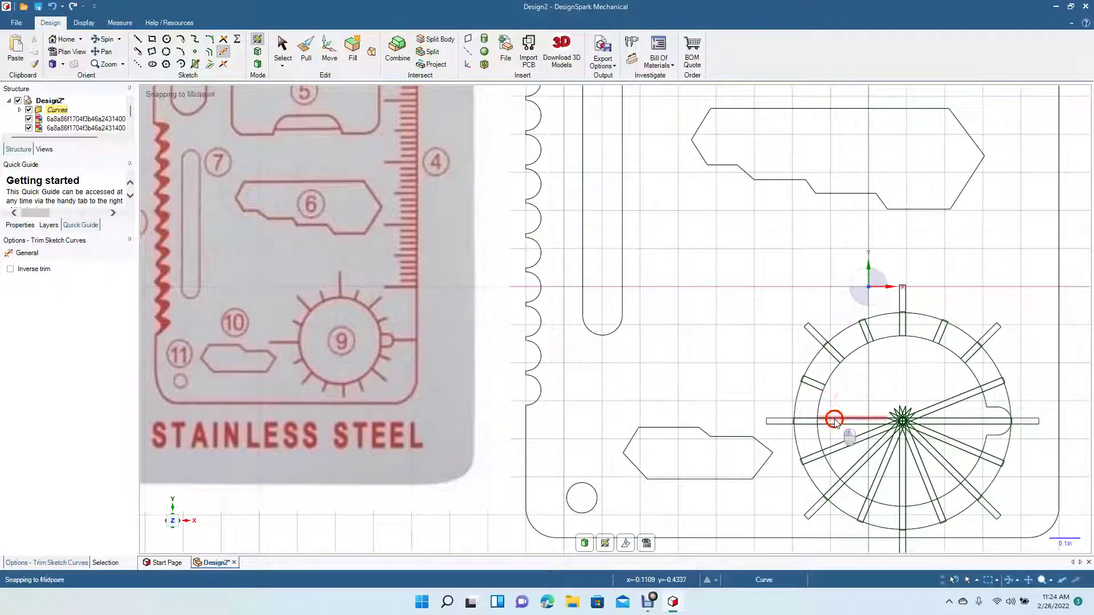
pyautogui.click(837, 424)
pyautogui.click(837, 424)
# Step: Trim away the inner-circle parts of the short bar below the left horizontal bar and of the lower-left diagonal bar
pyautogui.click(843, 443)
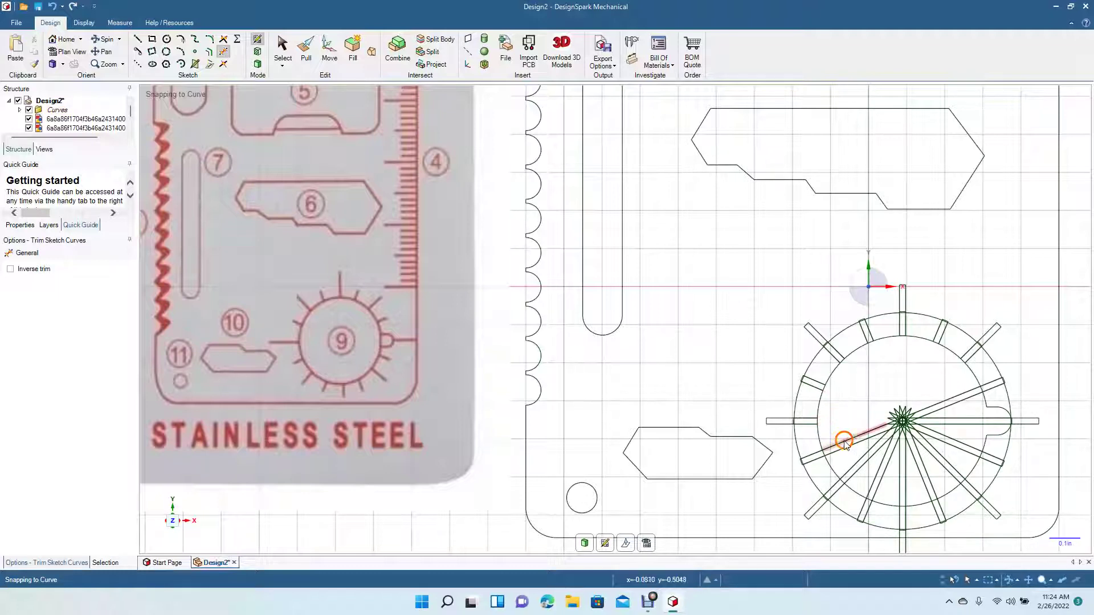
pyautogui.click(847, 447)
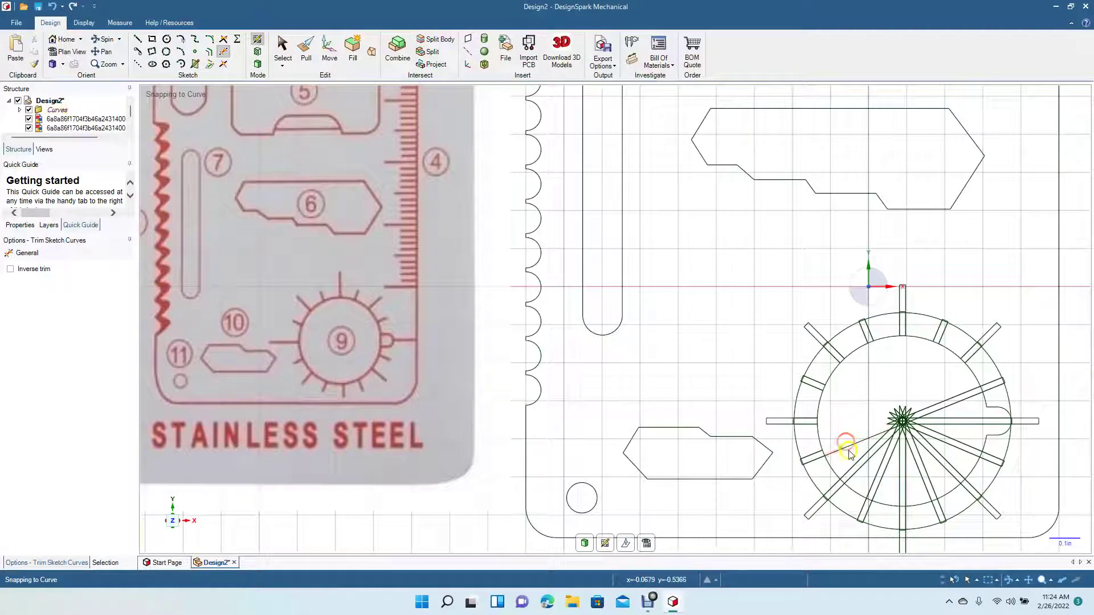
pyautogui.click(848, 450)
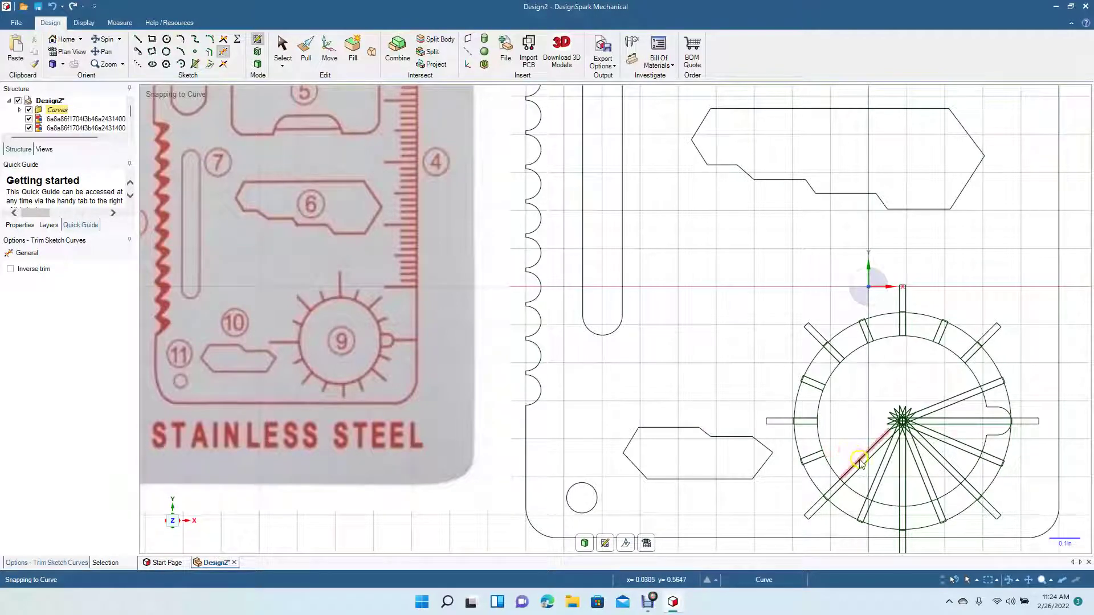
pyautogui.click(861, 463)
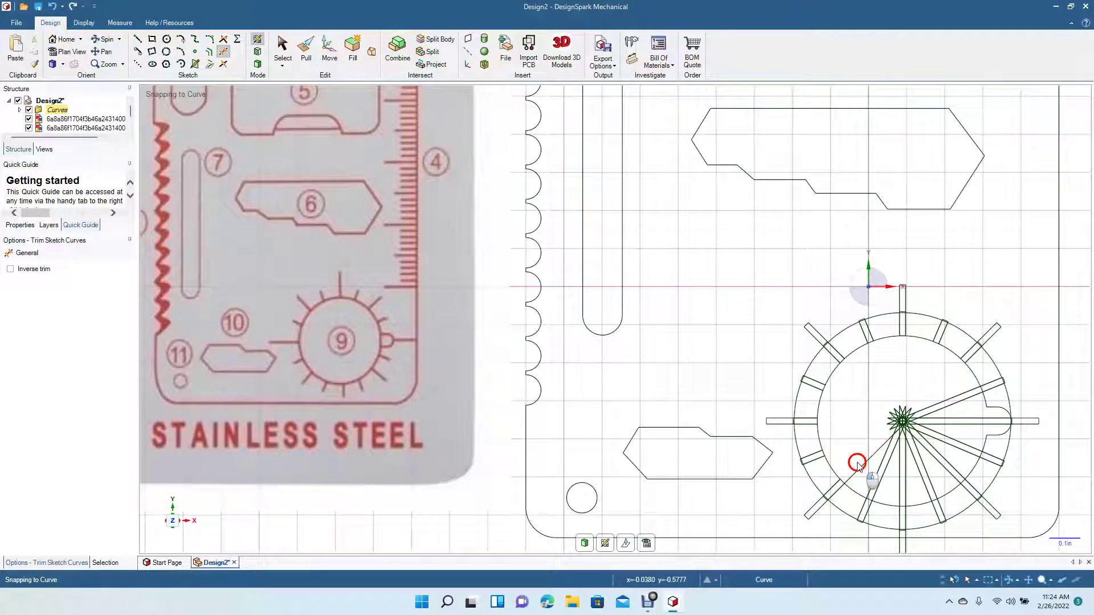
pyautogui.click(860, 468)
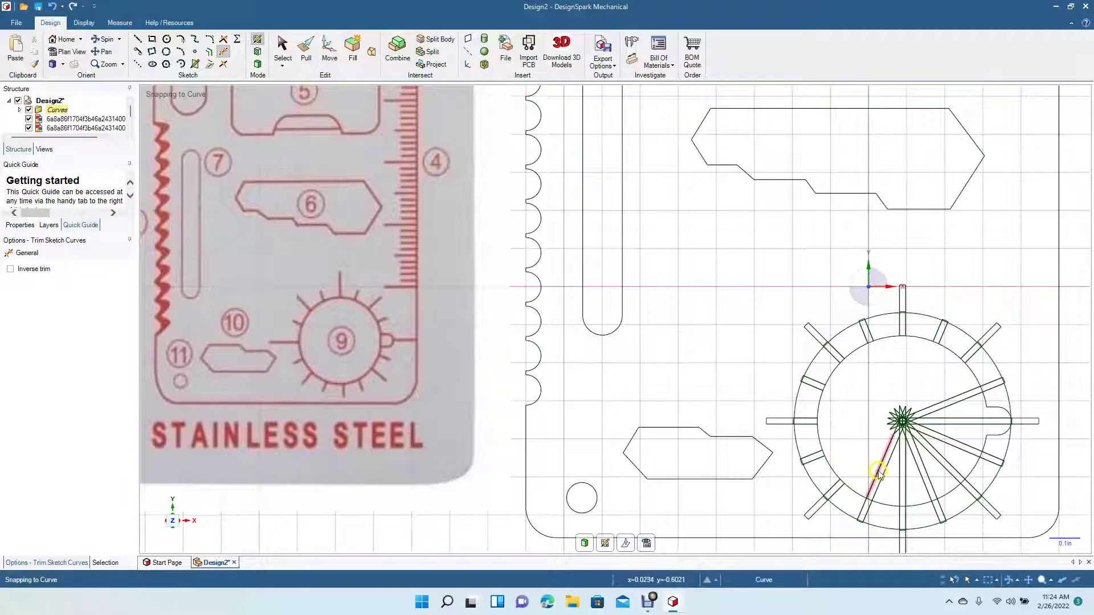
# Step: Trim the lower vertical bar and the short bar just left of it back to the inner circle
pyautogui.click(878, 477)
pyautogui.click(877, 477)
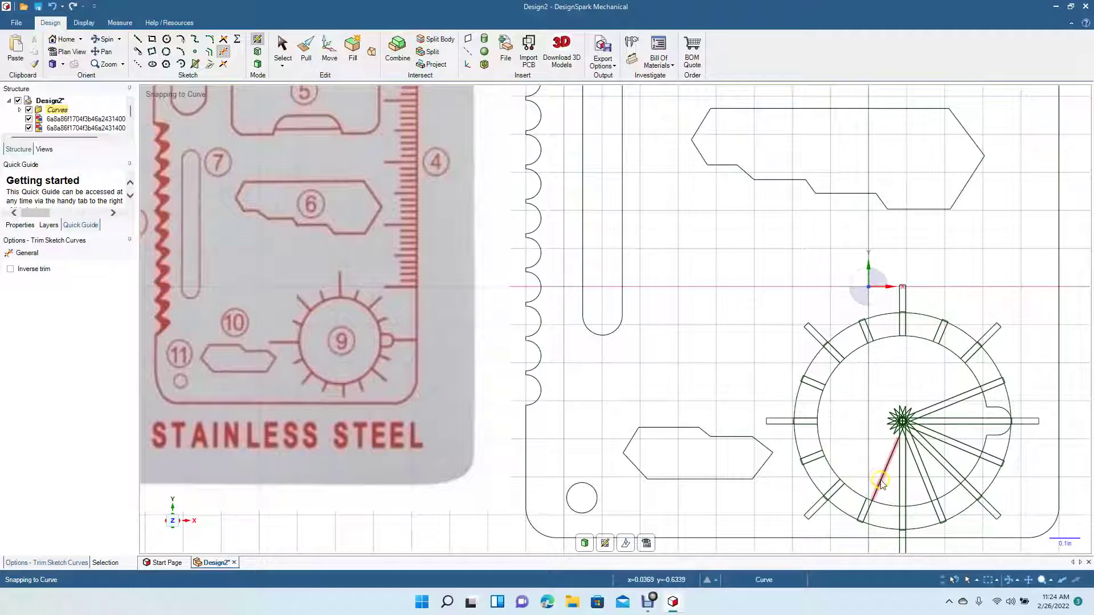
pyautogui.click(880, 482)
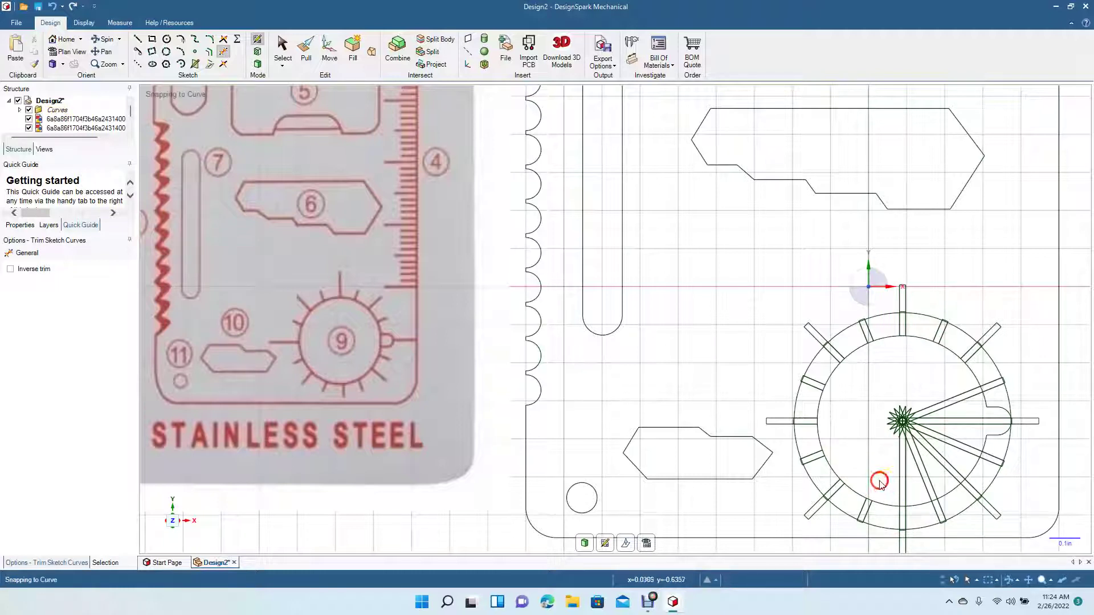
pyautogui.click(907, 480)
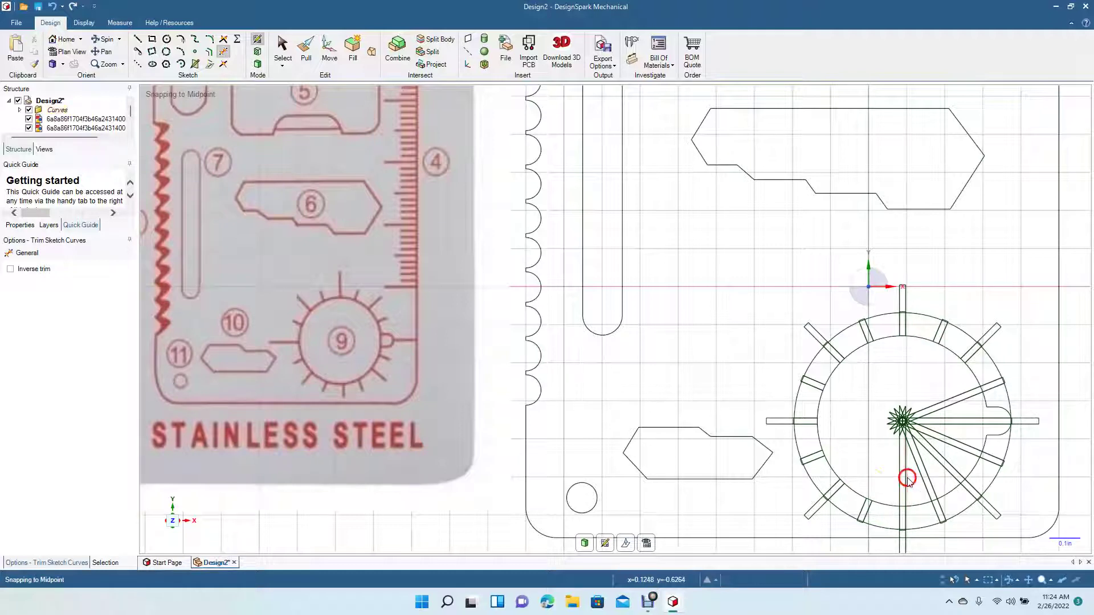
pyautogui.click(897, 472)
pyautogui.click(903, 481)
# Step: Trim away the inner-circle parts of the short bar right of the lower vertical bar and of the lower-right diagonal bar
pyautogui.click(921, 470)
pyautogui.click(922, 465)
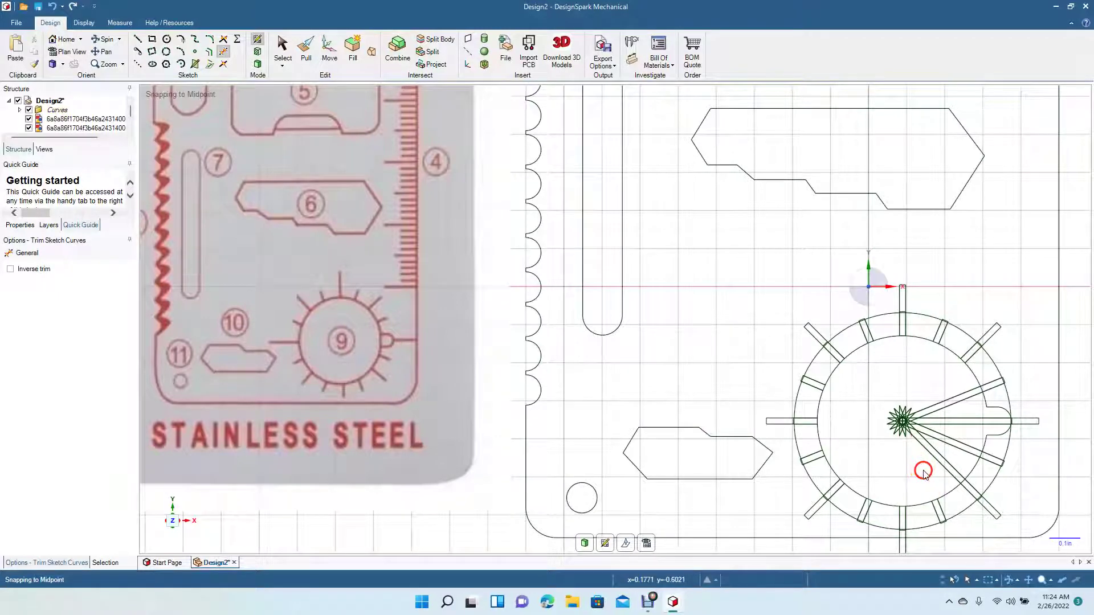
pyautogui.click(932, 458)
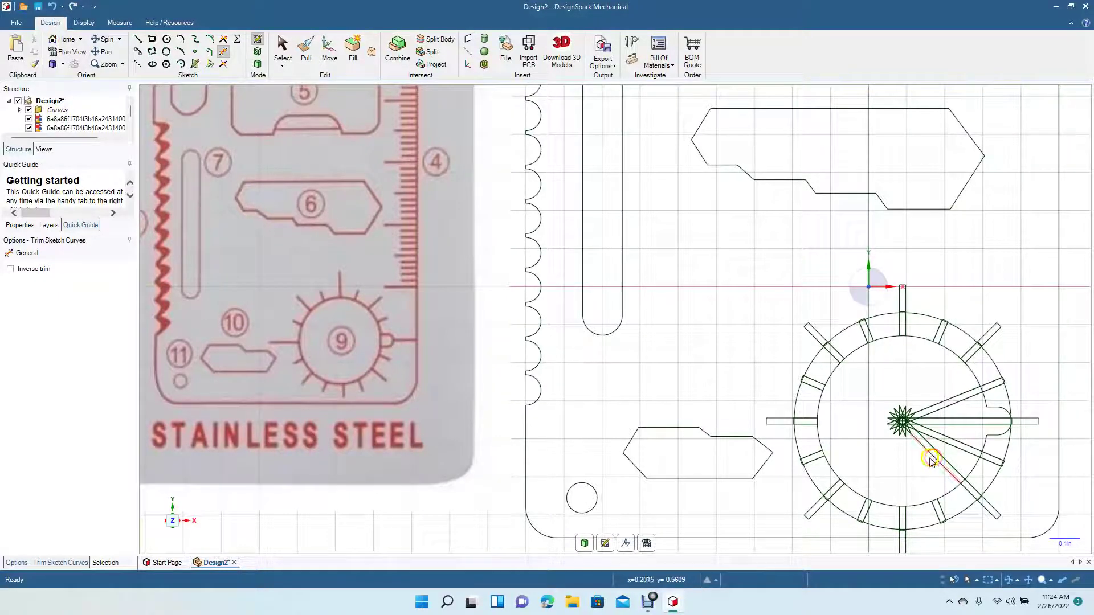
pyautogui.click(941, 456)
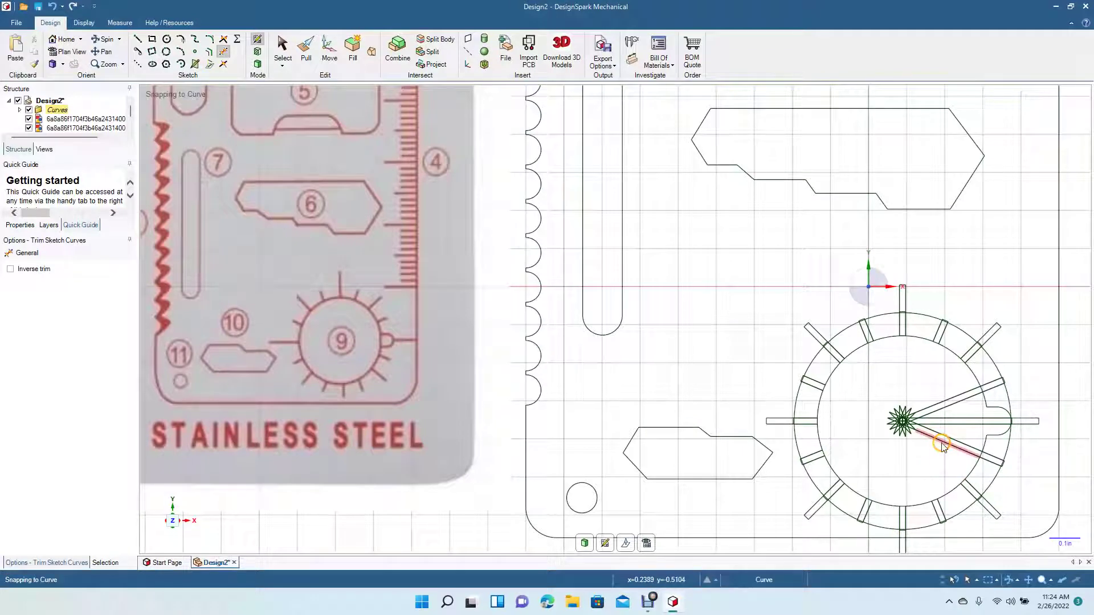
# Step: Trim away the inner-circle parts of the right horizontal bar and the short bars directly below and above it
pyautogui.click(951, 440)
pyautogui.click(949, 439)
pyautogui.click(942, 423)
pyautogui.click(943, 421)
pyautogui.click(943, 422)
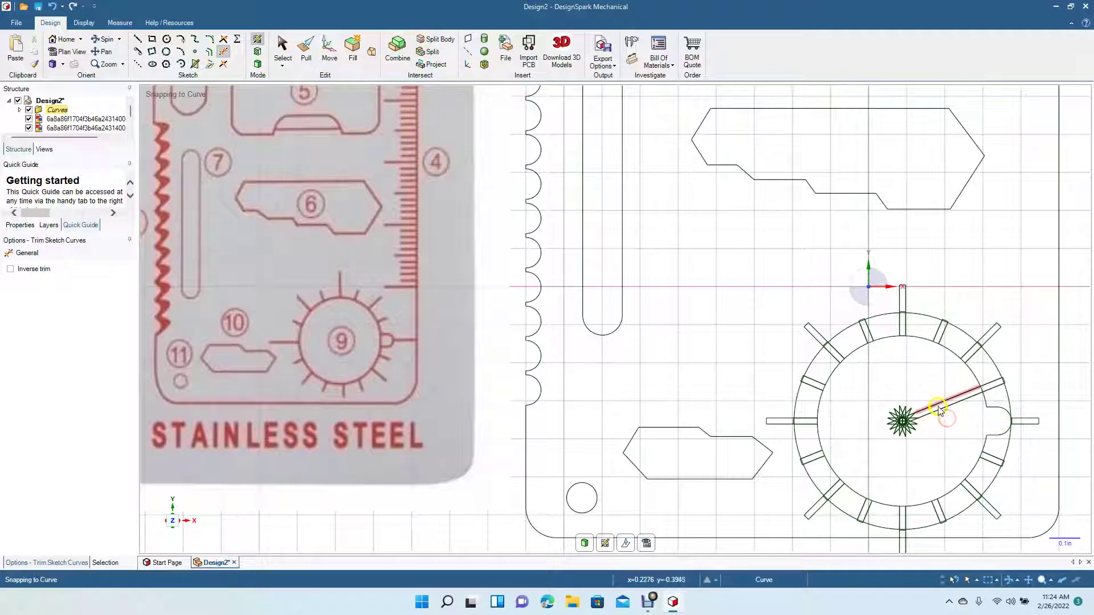
pyautogui.click(939, 411)
pyautogui.click(939, 410)
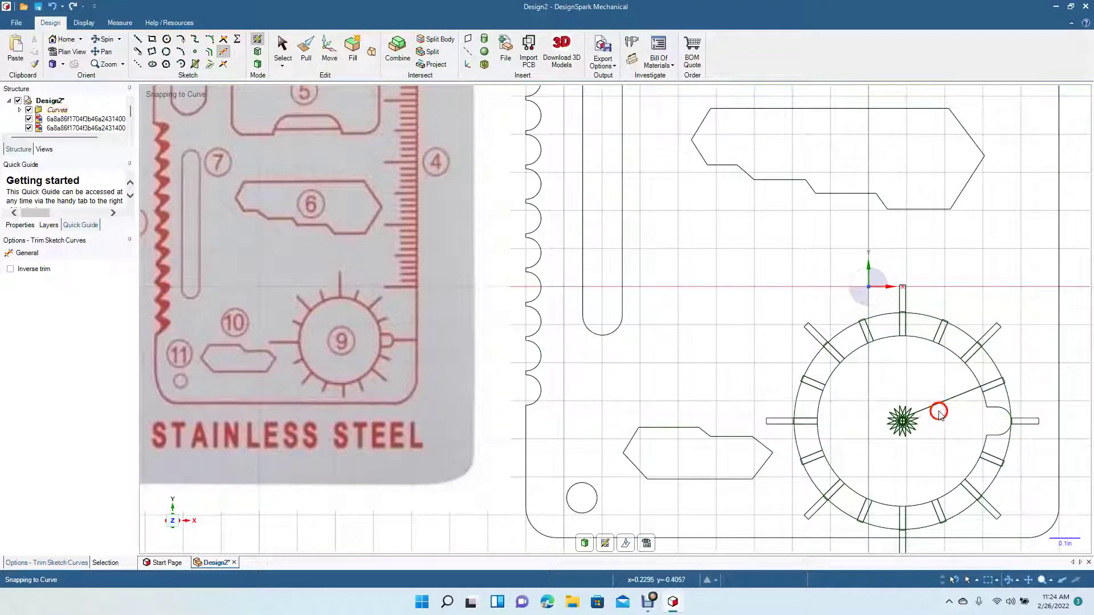
pyautogui.click(935, 404)
pyautogui.click(935, 408)
# Step: Trim away the outer circle's arcs between the bars at the wheel's top and along its left side
pyautogui.click(932, 341)
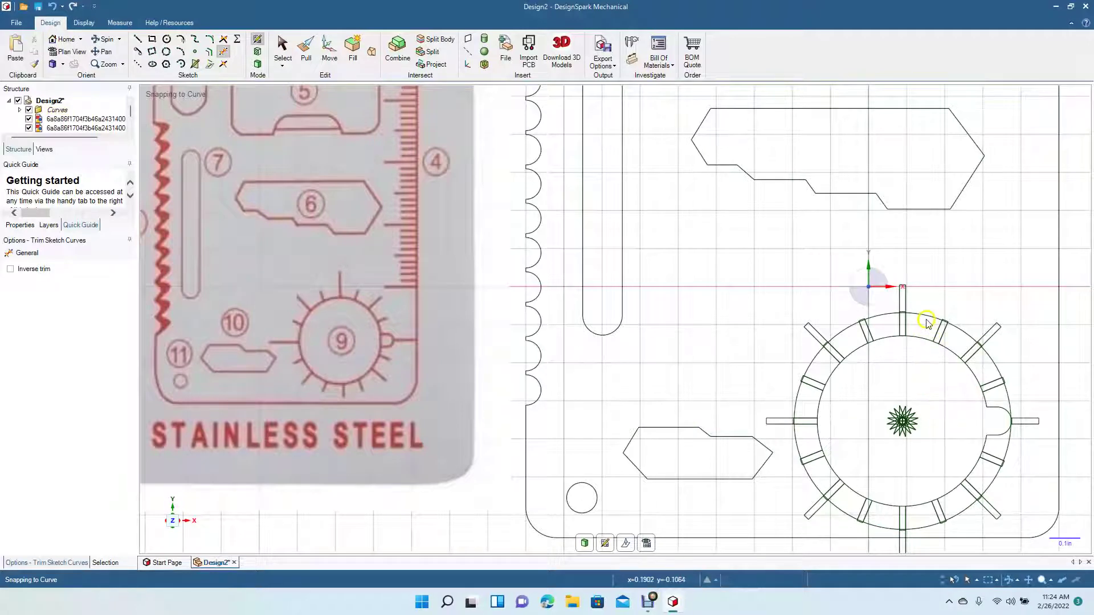
pyautogui.click(926, 317)
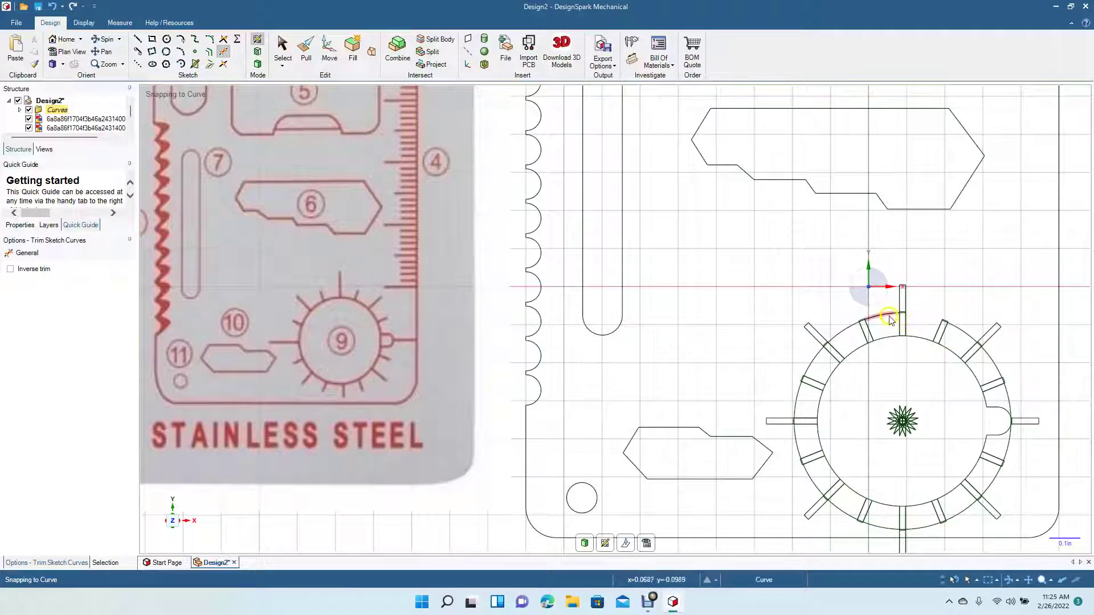
pyautogui.click(838, 337)
pyautogui.click(819, 353)
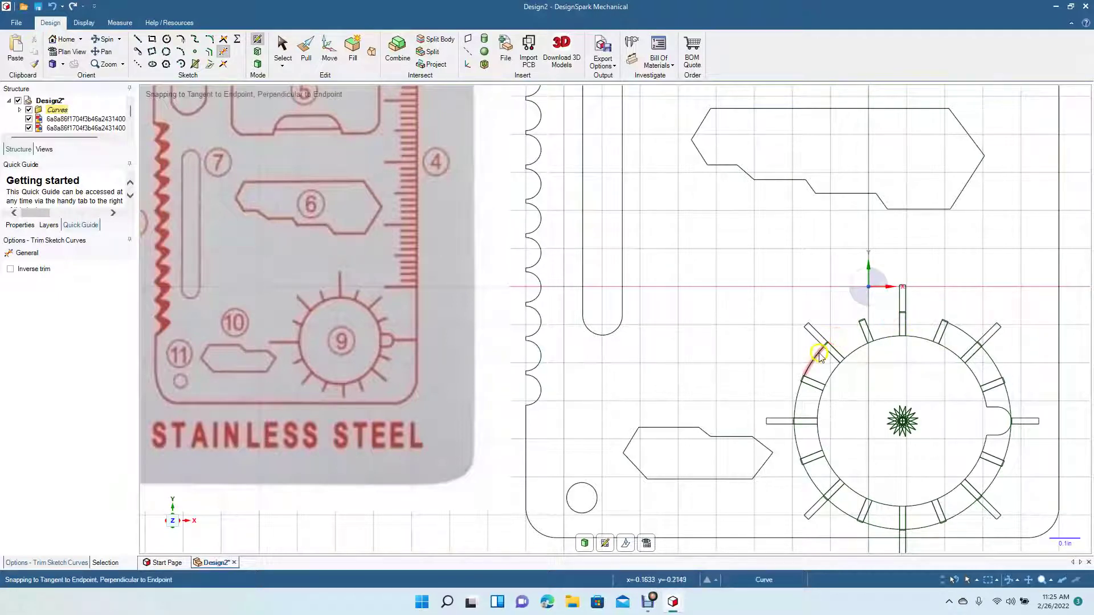
pyautogui.click(800, 395)
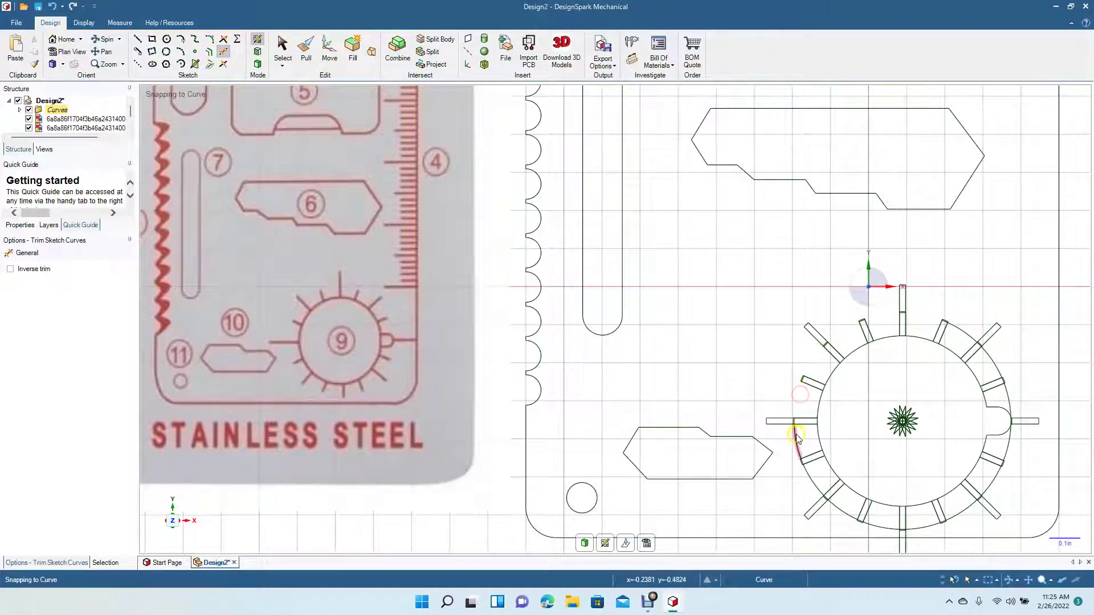
pyautogui.click(809, 472)
# Step: Trim away the remaining outer-circle arcs between the bars along the wheel's lower and right sides, plus the leftover star at its centre
pyautogui.click(879, 524)
pyautogui.click(915, 530)
pyautogui.click(959, 506)
pyautogui.click(1000, 458)
pyautogui.click(1008, 405)
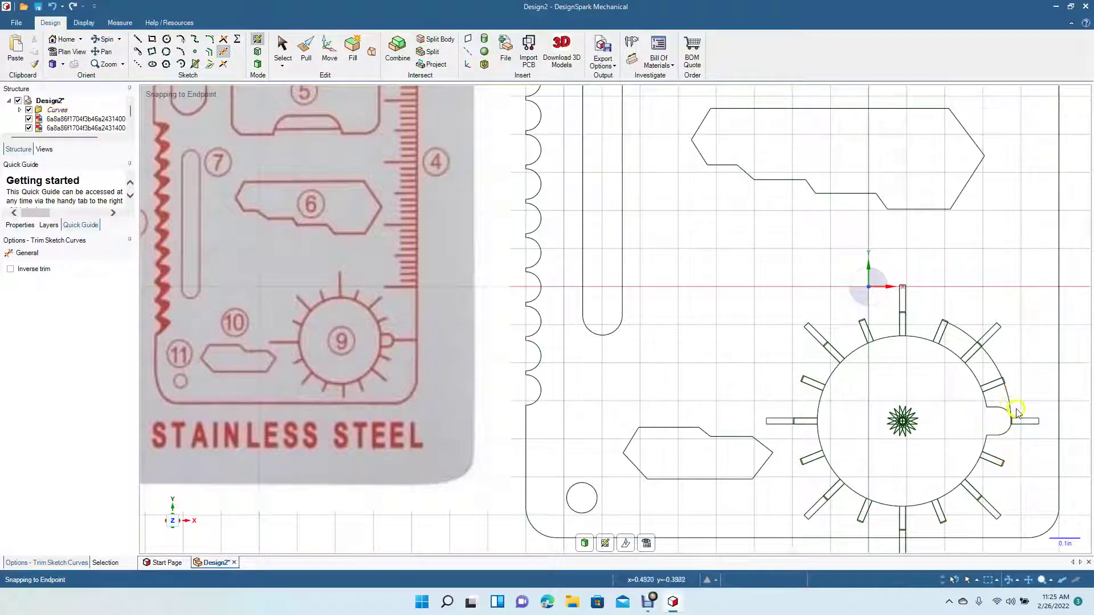
pyautogui.click(1026, 422)
pyautogui.click(1008, 406)
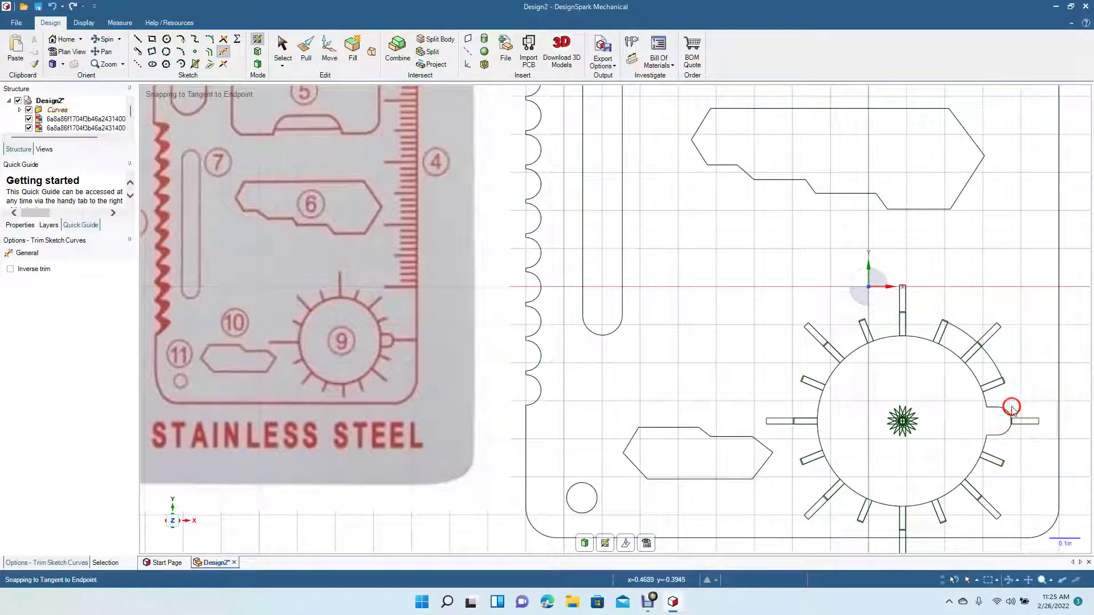
pyautogui.click(998, 369)
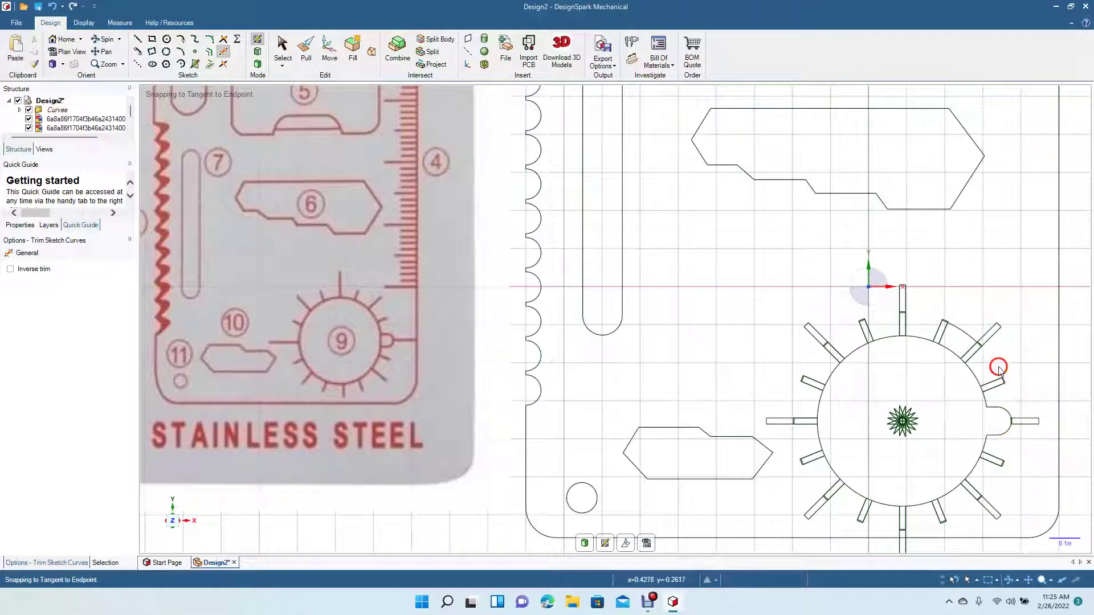
pyautogui.click(968, 336)
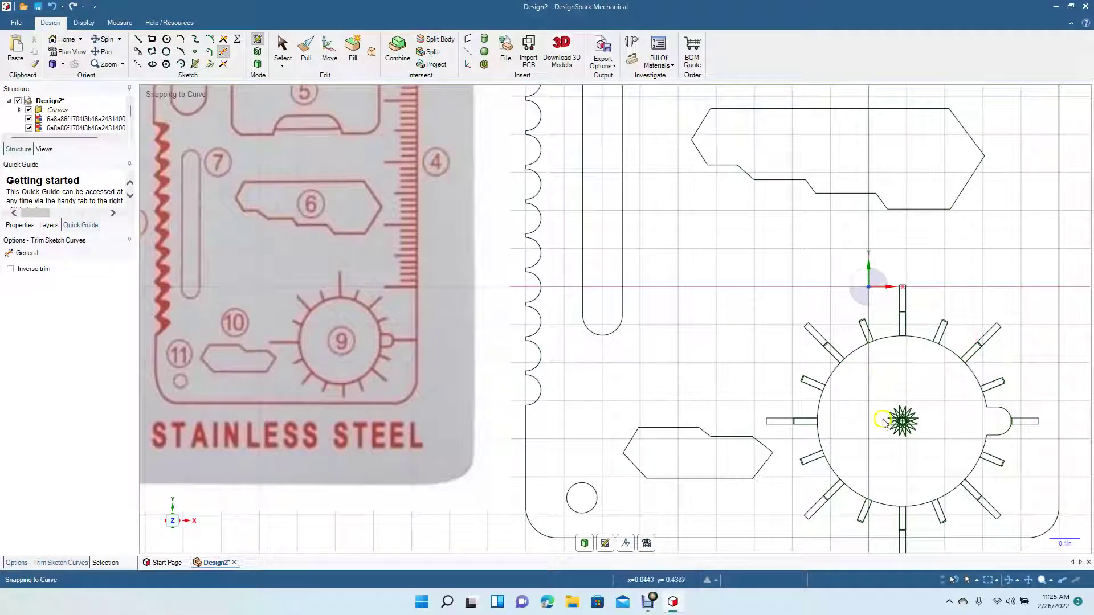
pyautogui.click(902, 419)
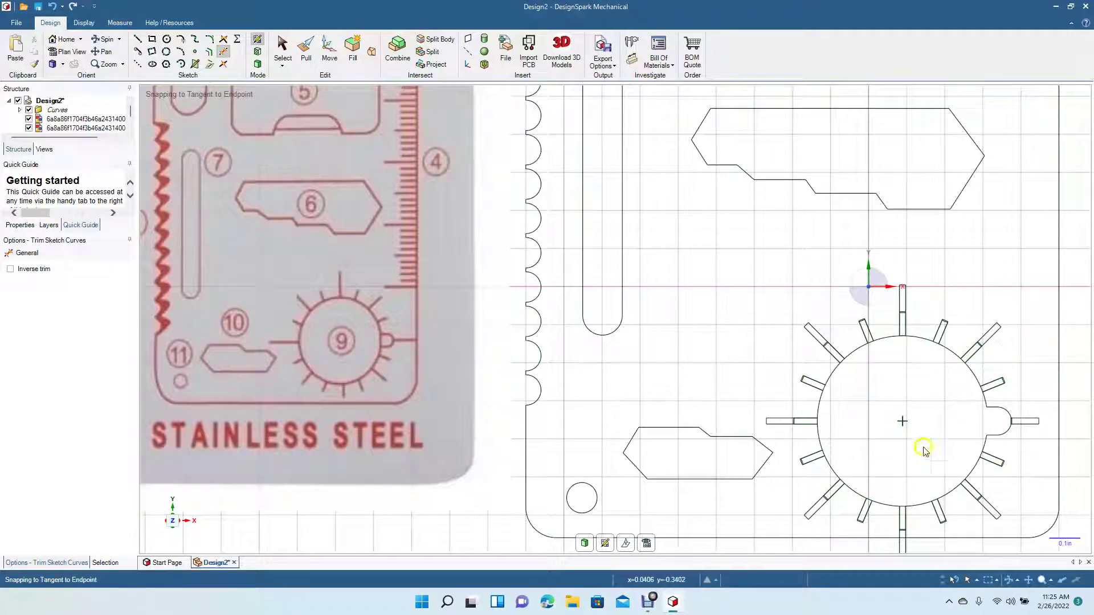
# Step: Trim away the leftover outer-circle arcs crossing the long diagonal bar and the two short bars at the wheel's upper left
pyautogui.scroll(3, 899, 373)
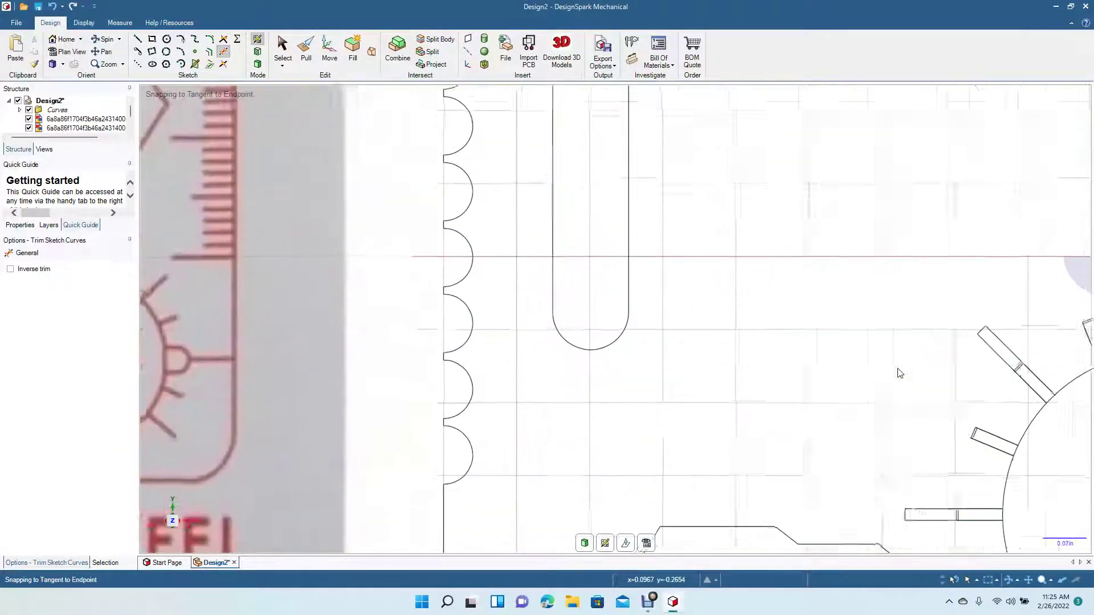
pyautogui.click(102, 51)
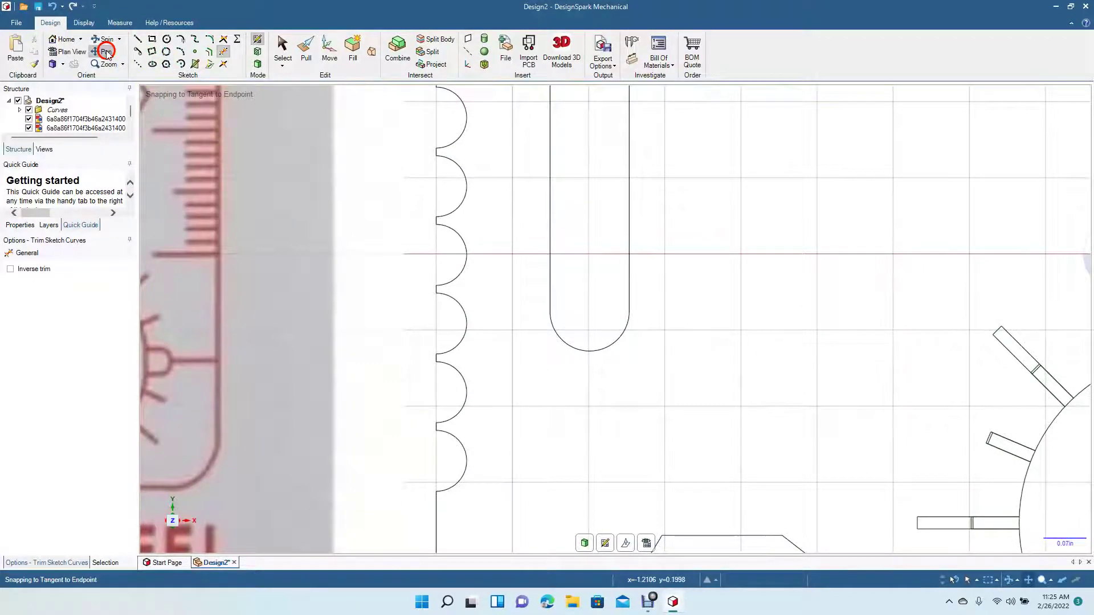
pyautogui.moveTo(685, 326)
pyautogui.mouseDown()
pyautogui.moveTo(439, 258)
pyautogui.moveTo(195, 237)
pyautogui.moveTo(152, 247)
pyautogui.mouseUp()
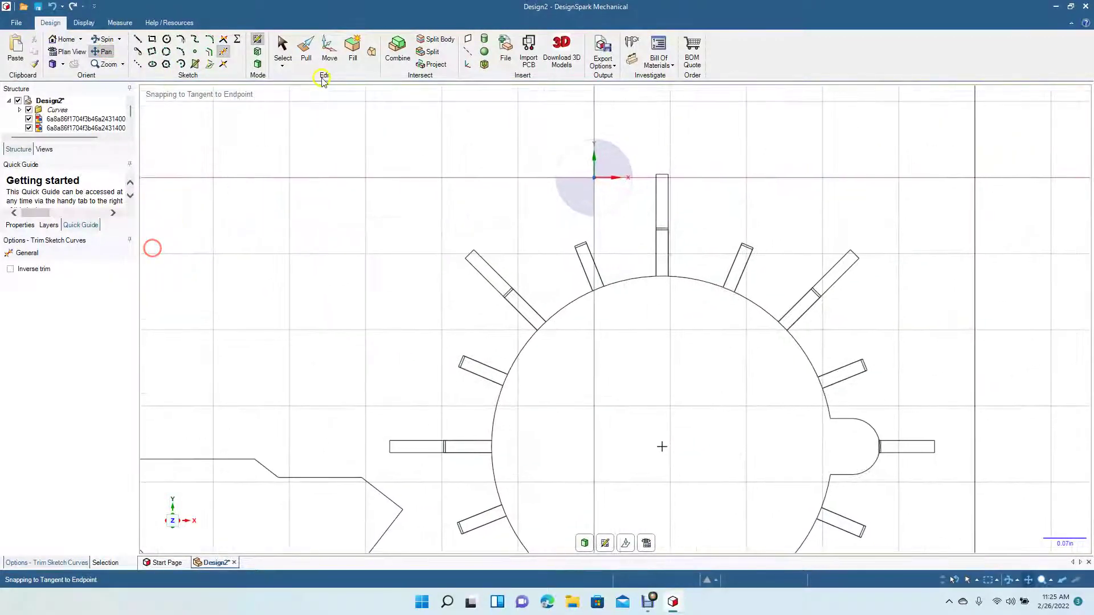
pyautogui.click(223, 51)
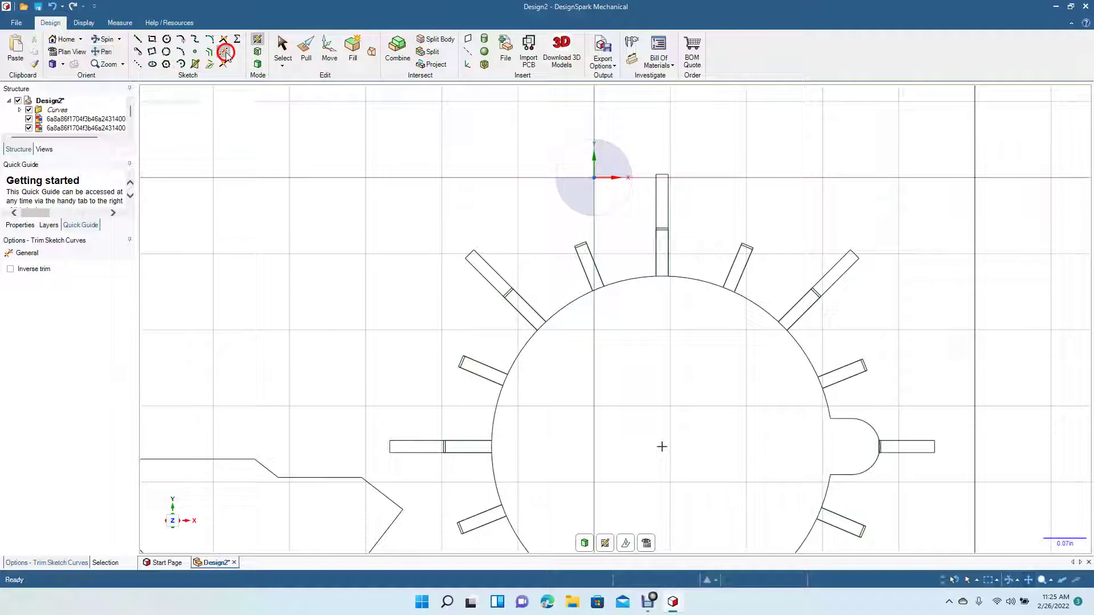
pyautogui.click(581, 247)
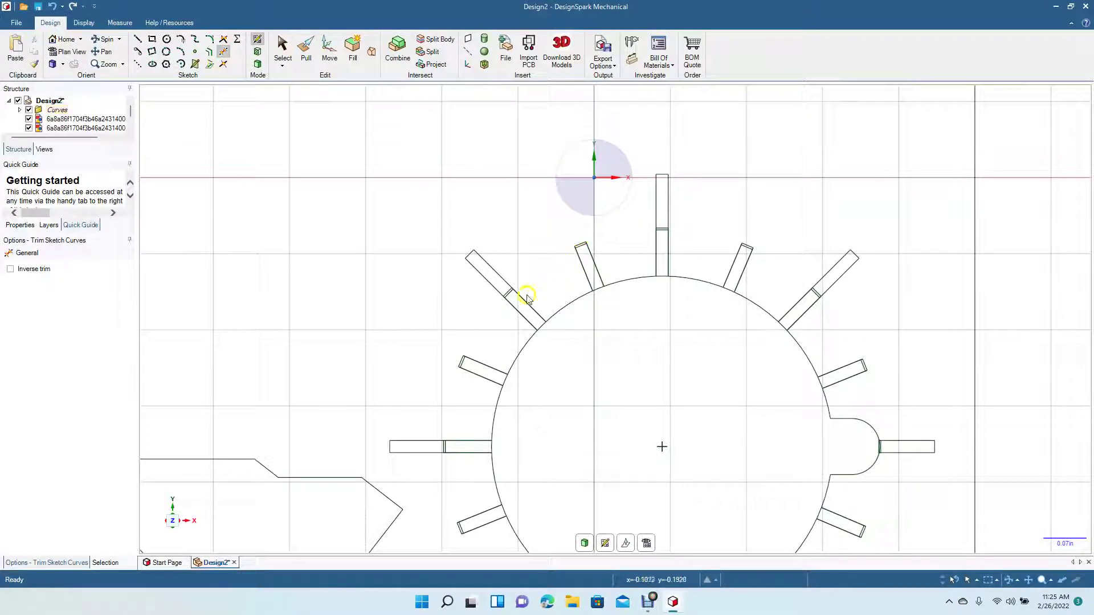
pyautogui.click(508, 295)
pyautogui.click(507, 296)
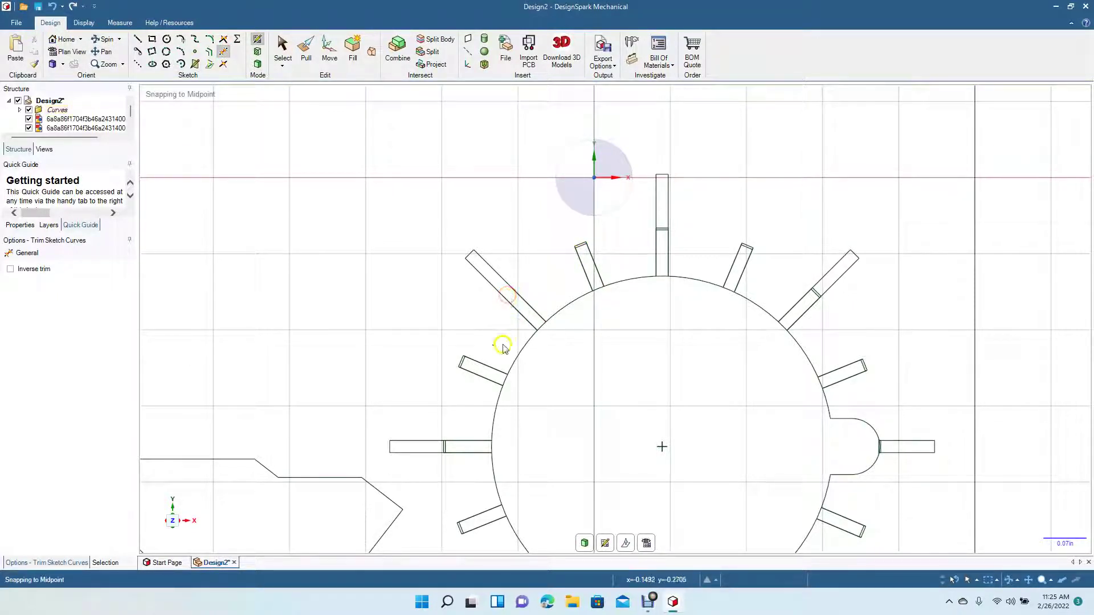
pyautogui.click(465, 365)
pyautogui.click(580, 245)
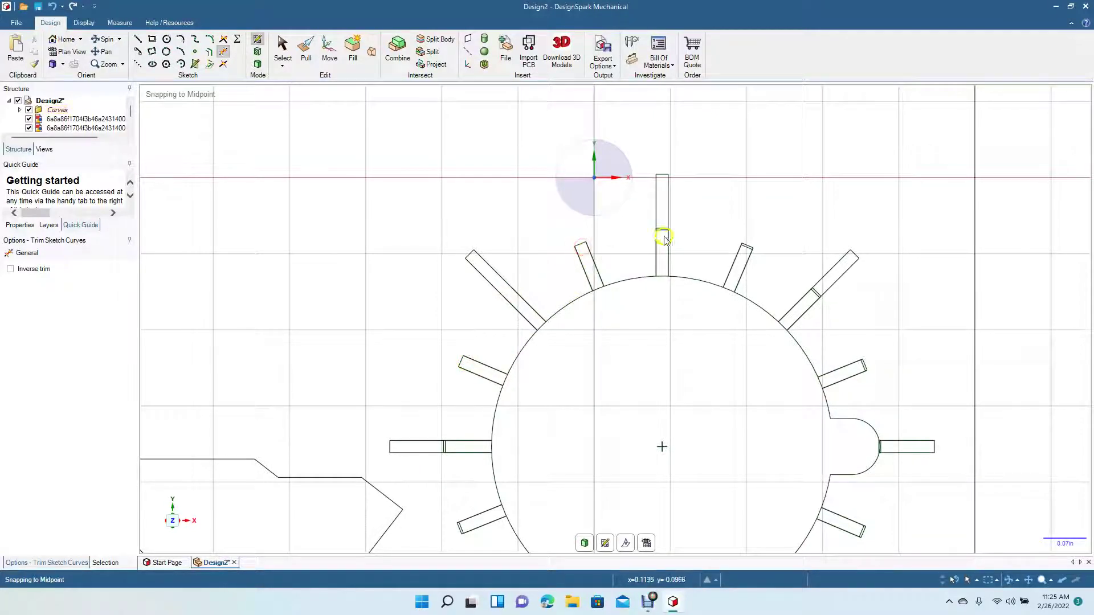
# Step: Trim away the leftover arcs crossing the top vertical bar, the upper-right diagonal bar and the short bars on either side of that diagonal
pyautogui.click(661, 231)
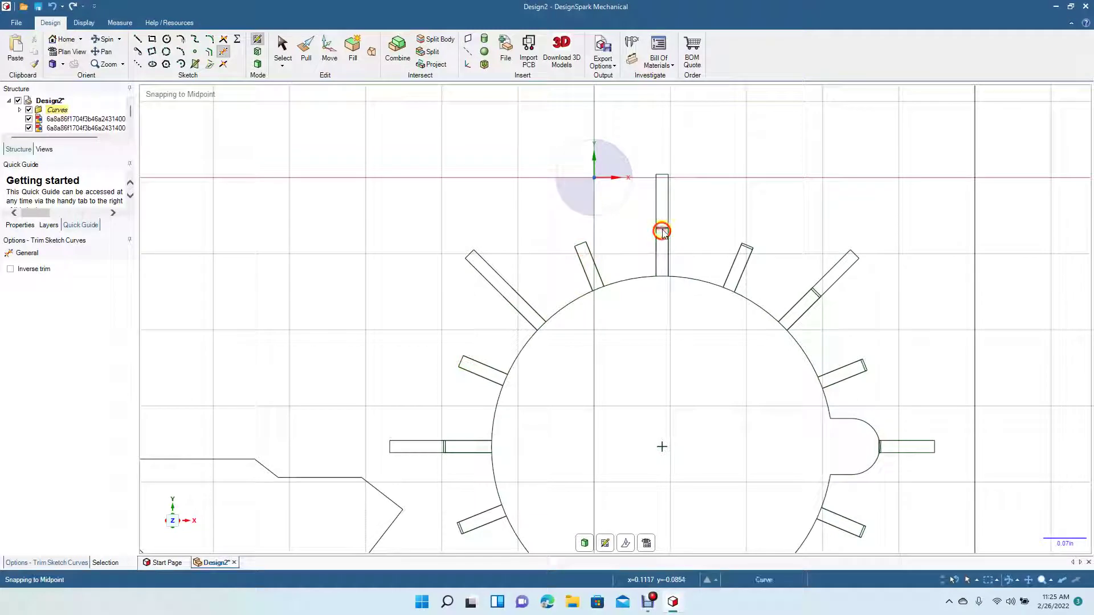
pyautogui.click(746, 249)
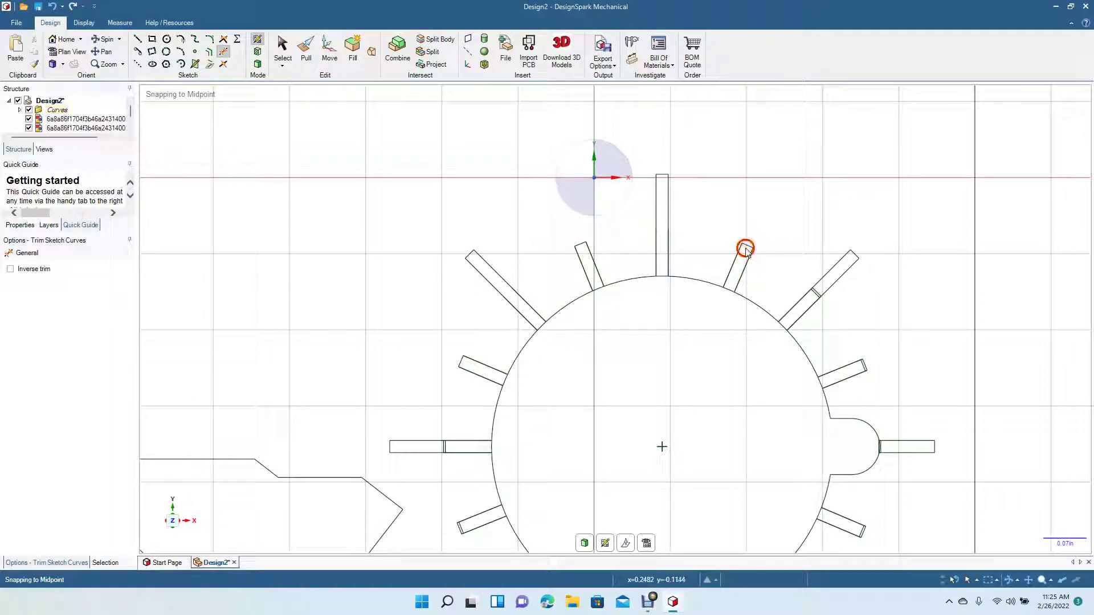
pyautogui.click(815, 294)
pyautogui.click(815, 294)
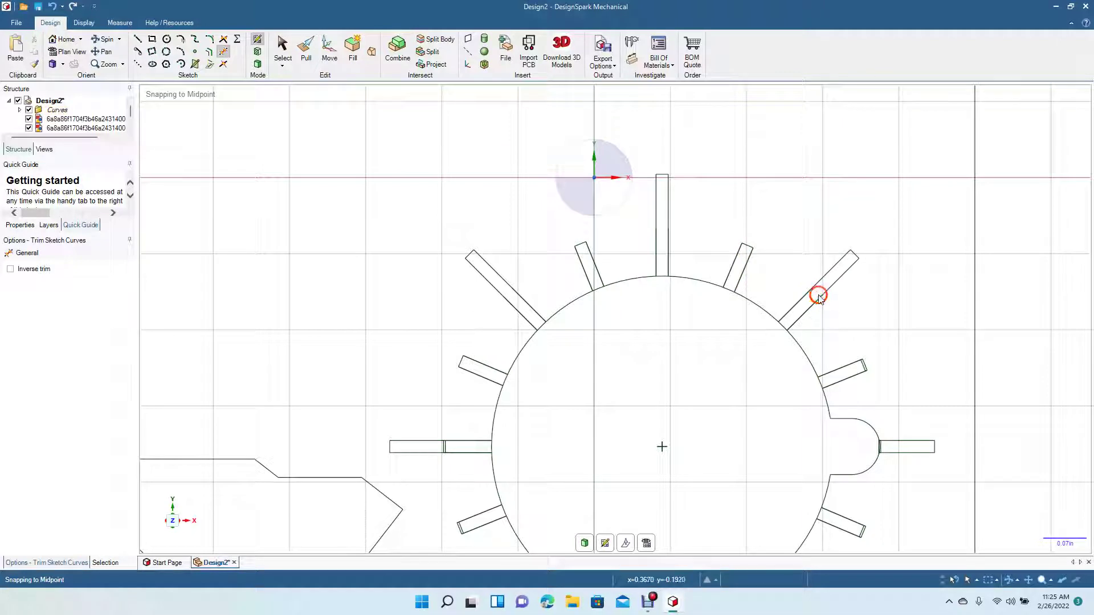
pyautogui.click(861, 366)
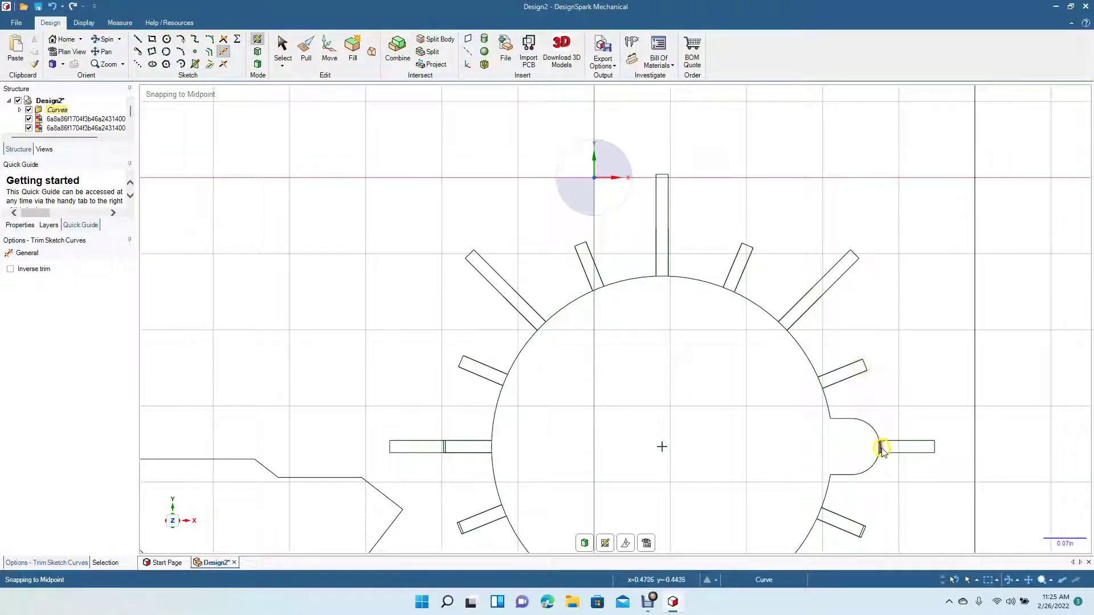
# Step: Trim away the leftover arcs crossing the left horizontal bar and the long and short bars at the wheel's lower left
pyautogui.click(445, 446)
pyautogui.click(447, 448)
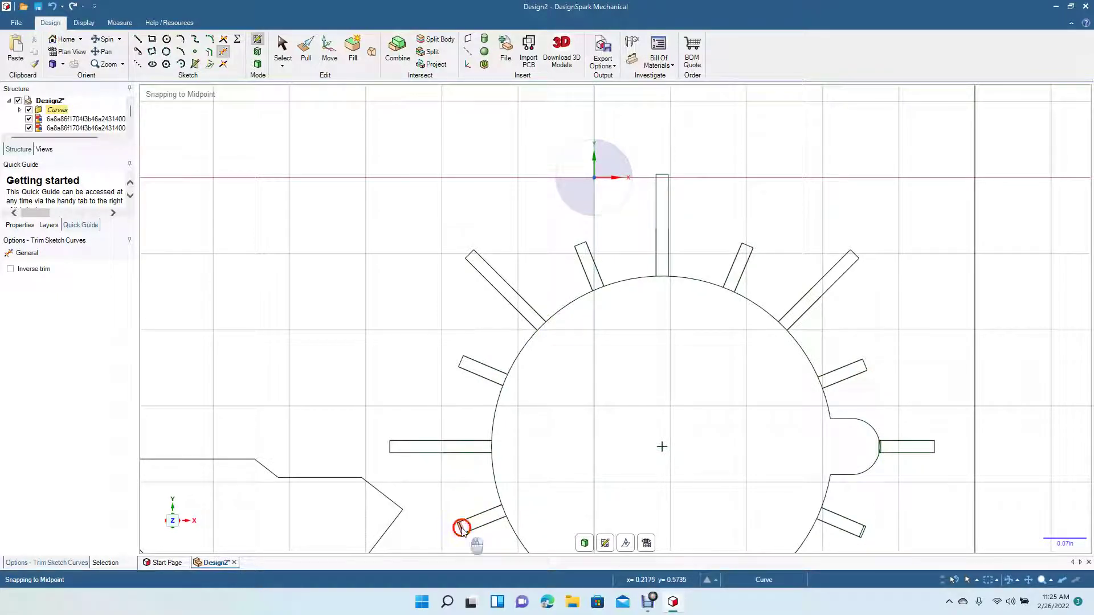
pyautogui.click(105, 52)
pyautogui.moveTo(391, 319); pyautogui.dragTo(355, 81)
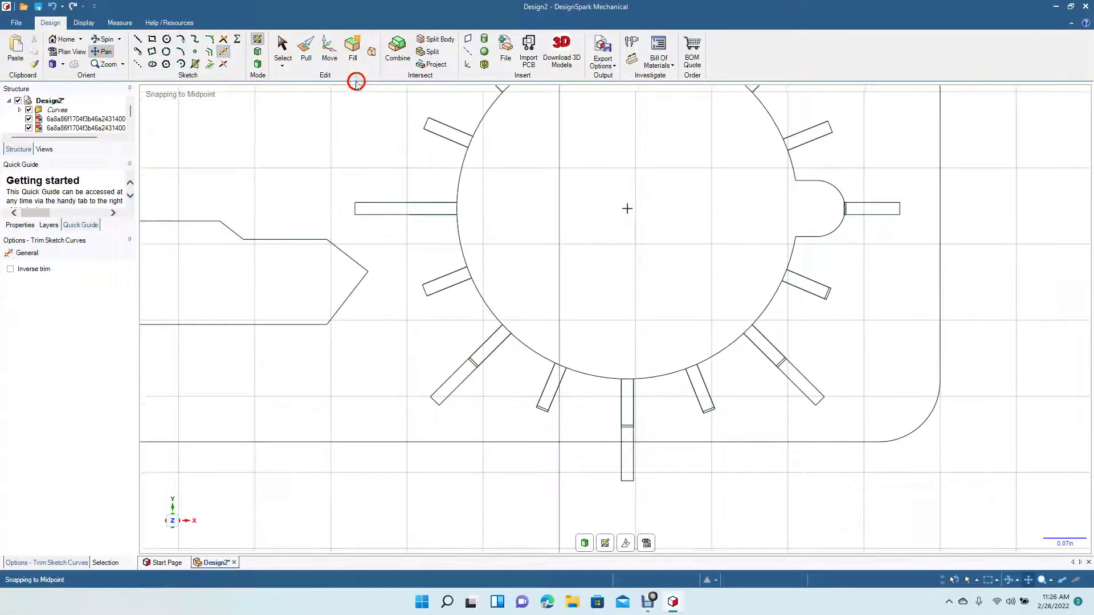
pyautogui.click(471, 361)
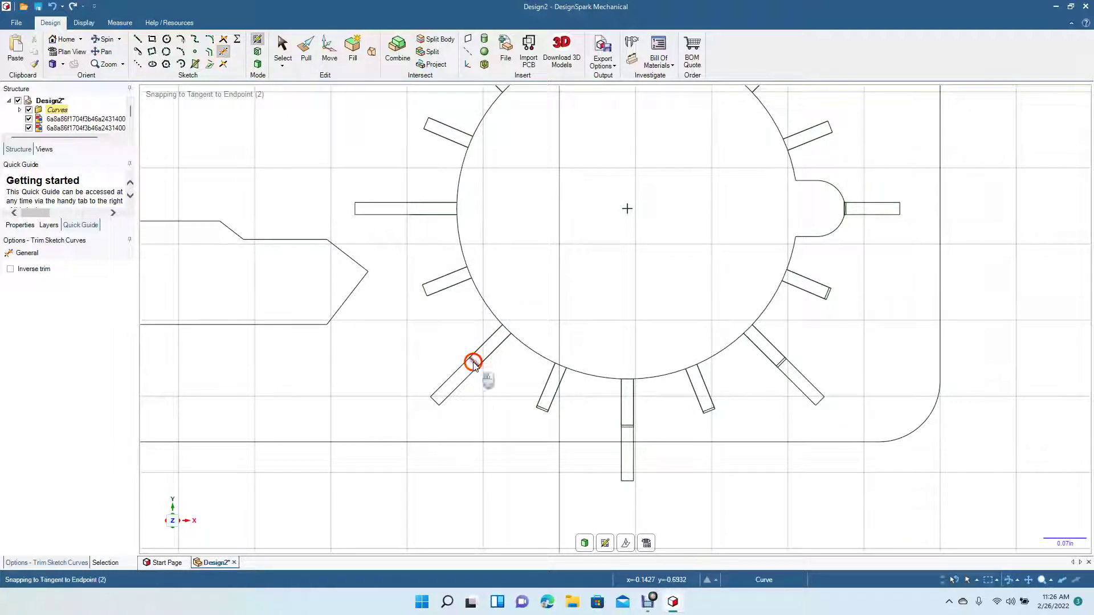
pyautogui.click(549, 405)
pyautogui.click(541, 406)
# Step: Trim away the leftover arcs crossing the bottom vertical bar, the lower-right bars and the right horizontal bar
pyautogui.click(626, 430)
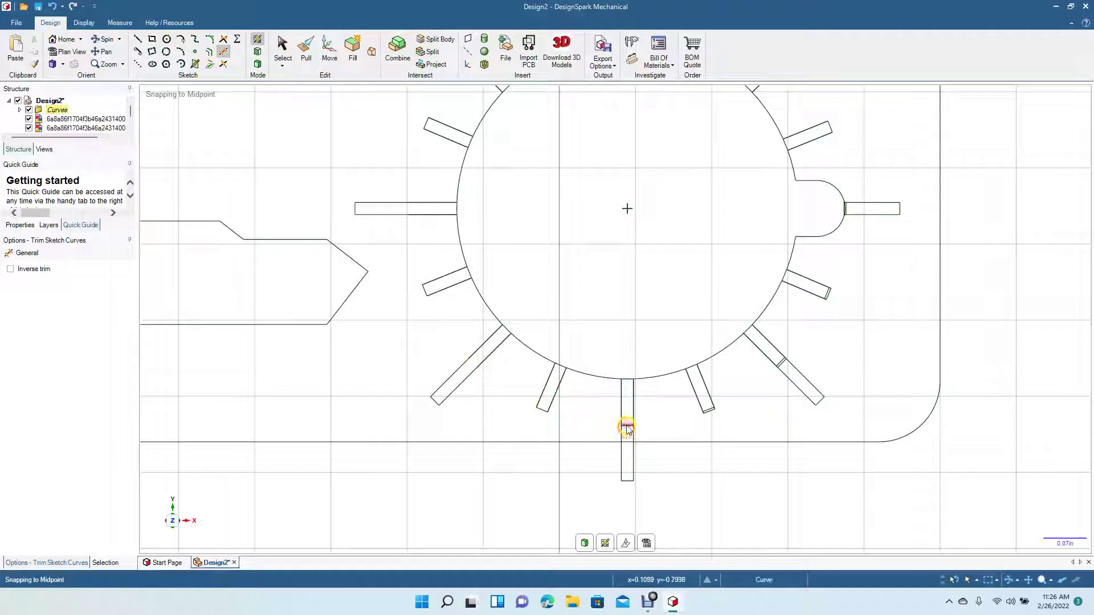
pyautogui.click(627, 429)
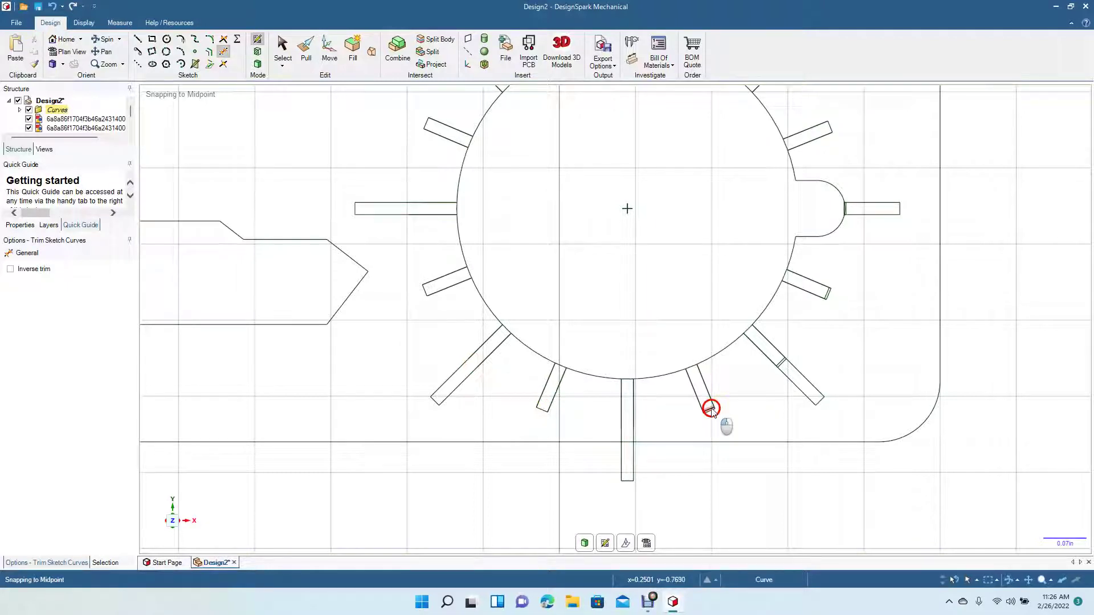
pyautogui.click(780, 366)
pyautogui.click(779, 364)
pyautogui.click(826, 294)
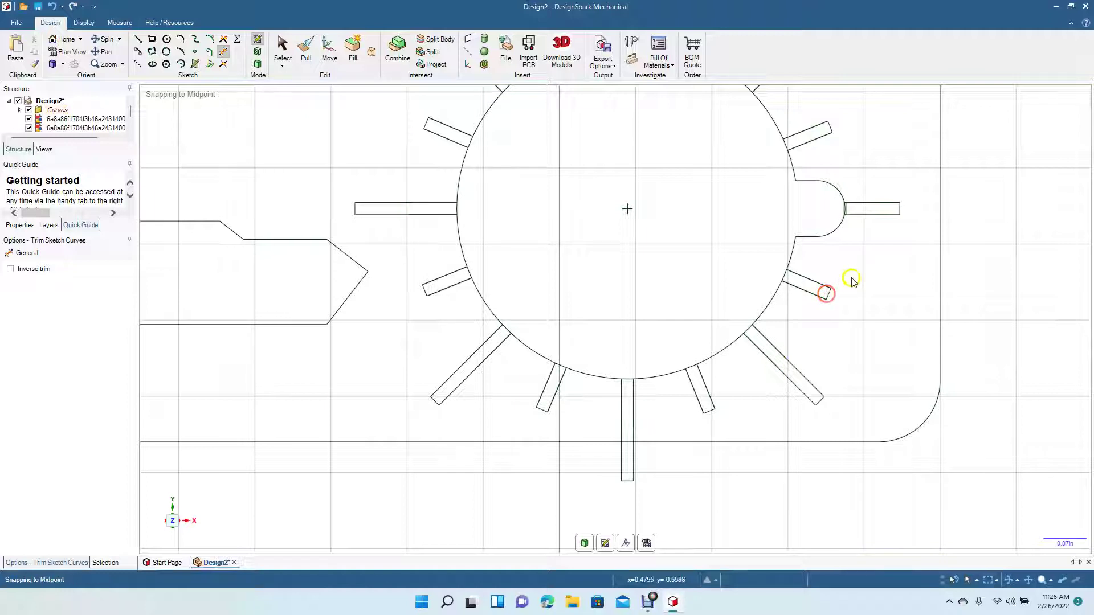
pyautogui.click(847, 211)
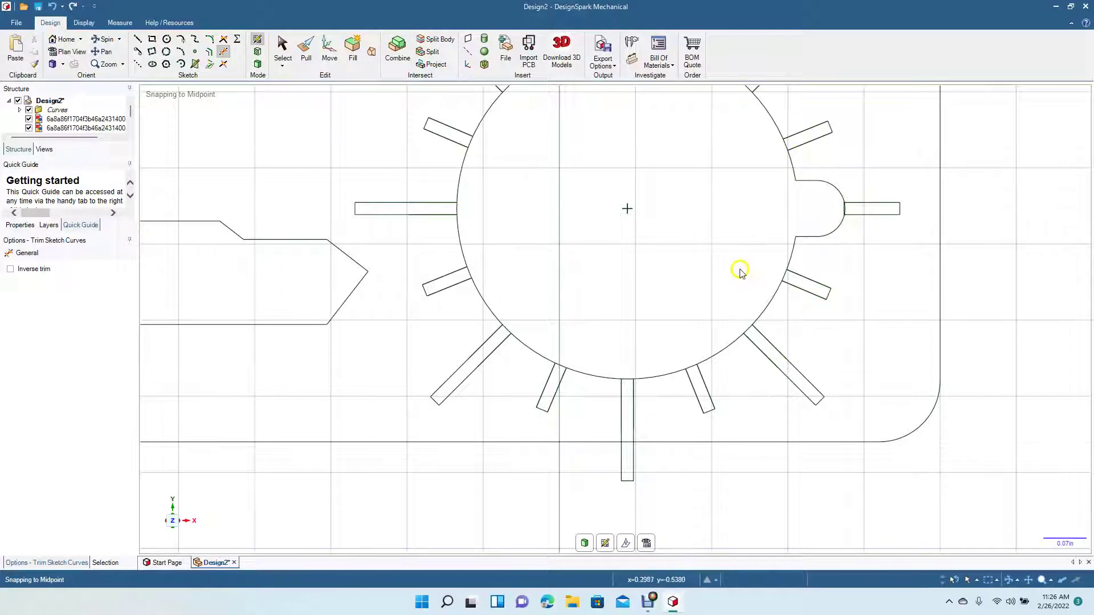
# Step: Draw a circle about 0.72 in in diameter from the wheel's centre, crossing the long bars
pyautogui.scroll(-4, 617, 486)
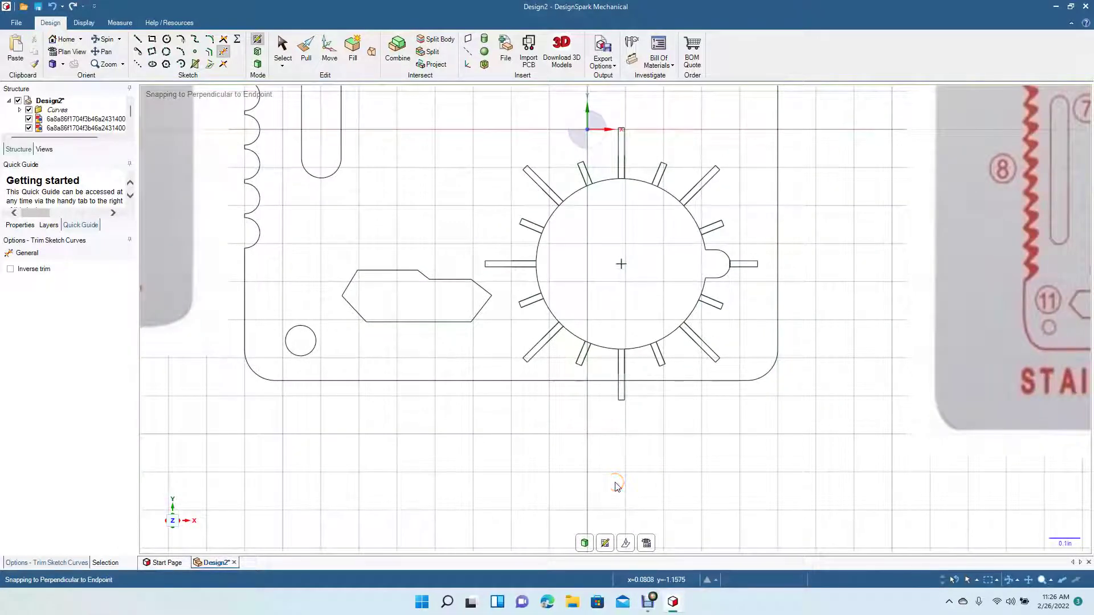
pyautogui.scroll(-3, 616, 485)
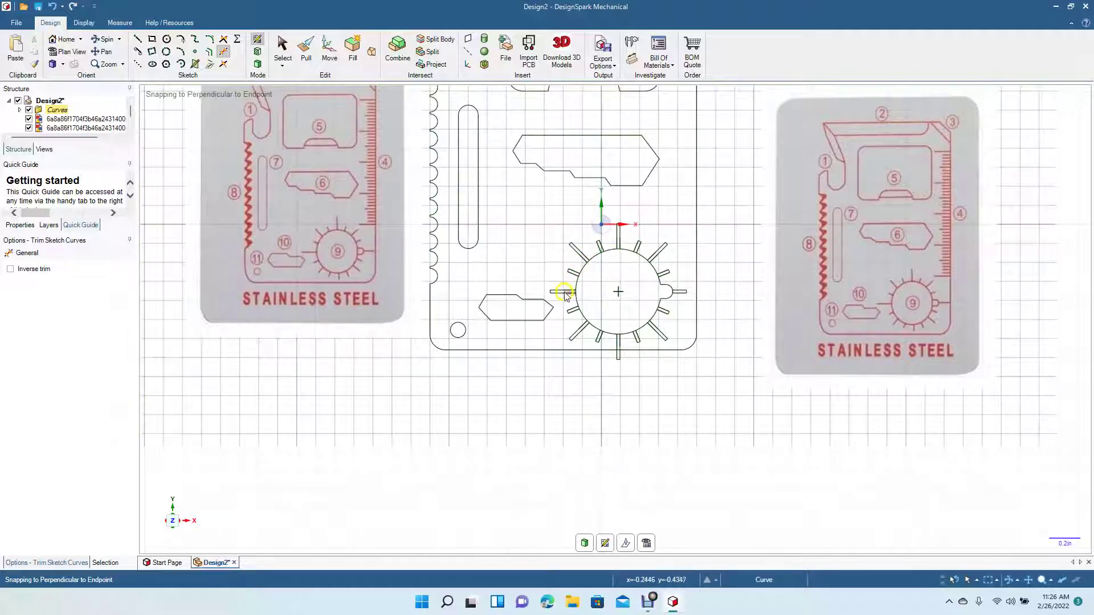
pyautogui.click(583, 333)
pyautogui.scroll(3, 601, 385)
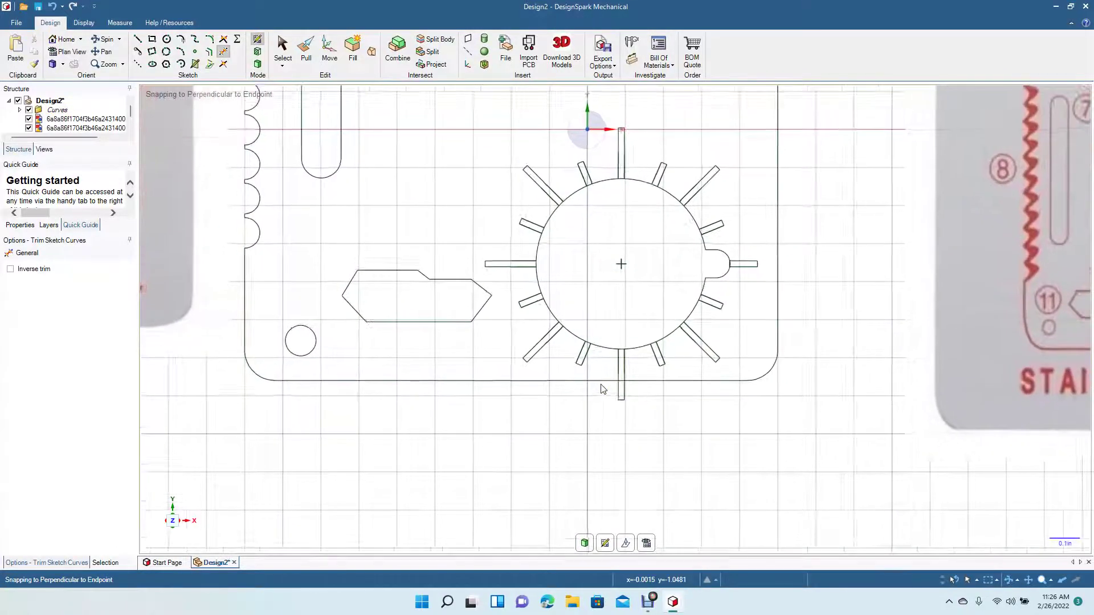
pyautogui.click(166, 40)
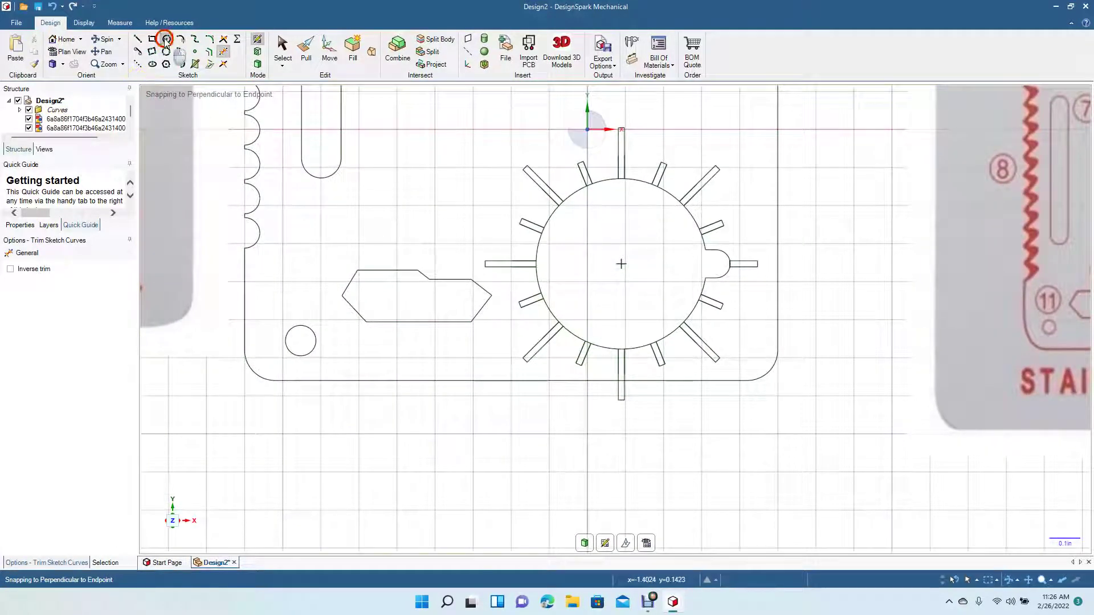
pyautogui.click(621, 263)
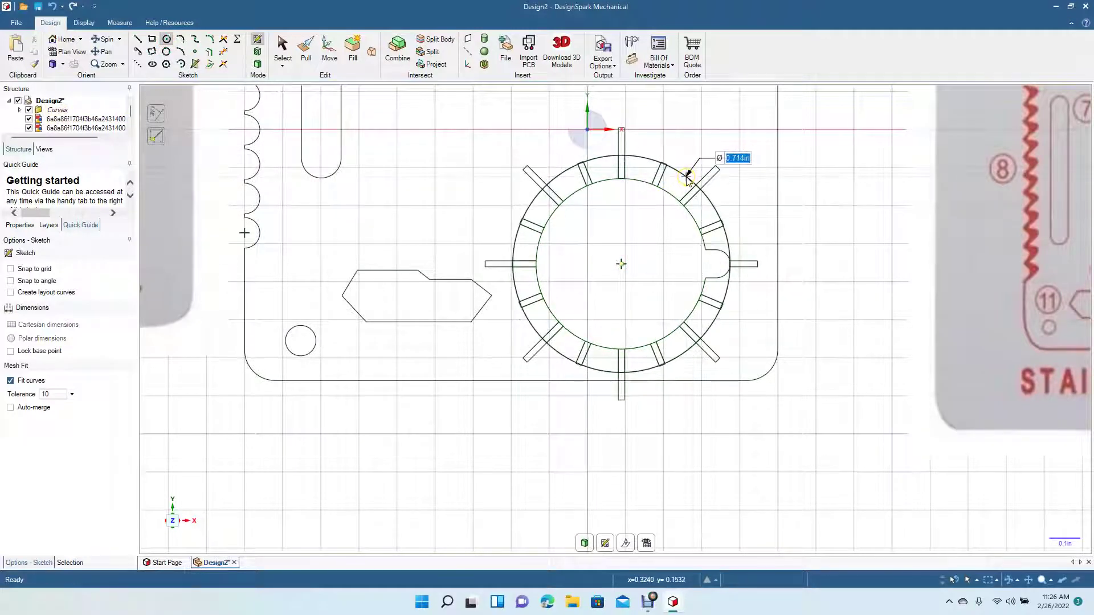
pyautogui.click(687, 177)
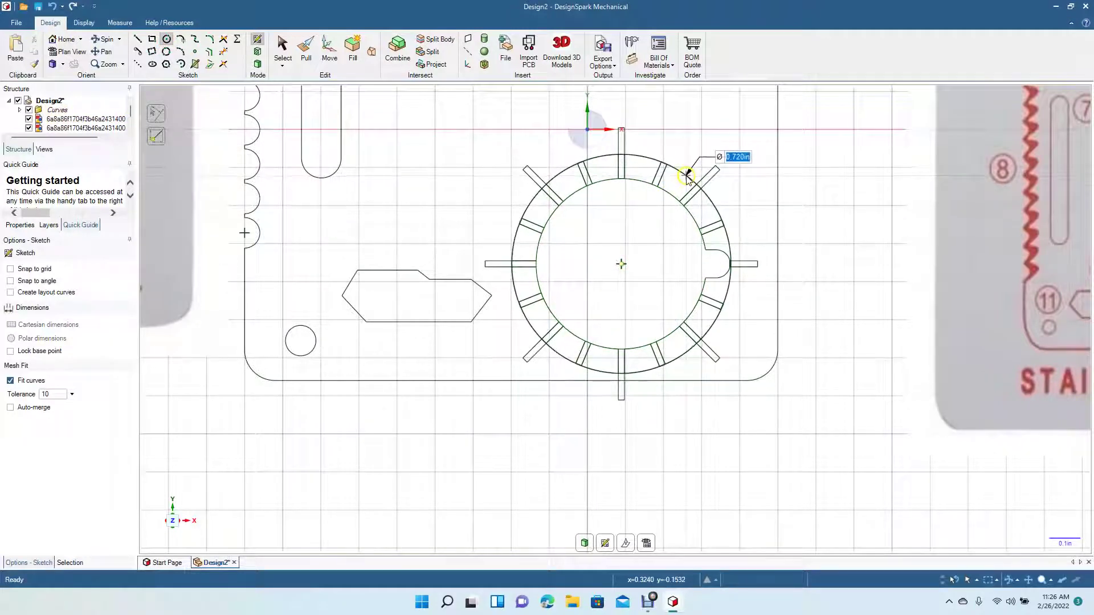
pyautogui.click(283, 50)
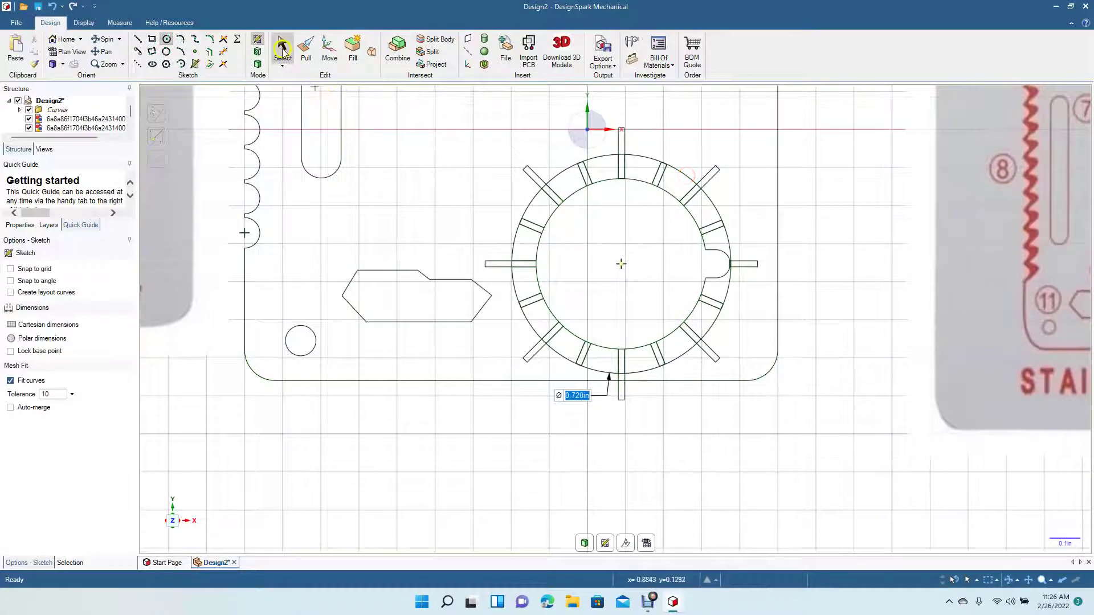
# Step: Trim away the parts of the lower-left diagonal, bottom vertical and lower-right diagonal bars that extend beyond the new outer circle
pyautogui.click(112, 50)
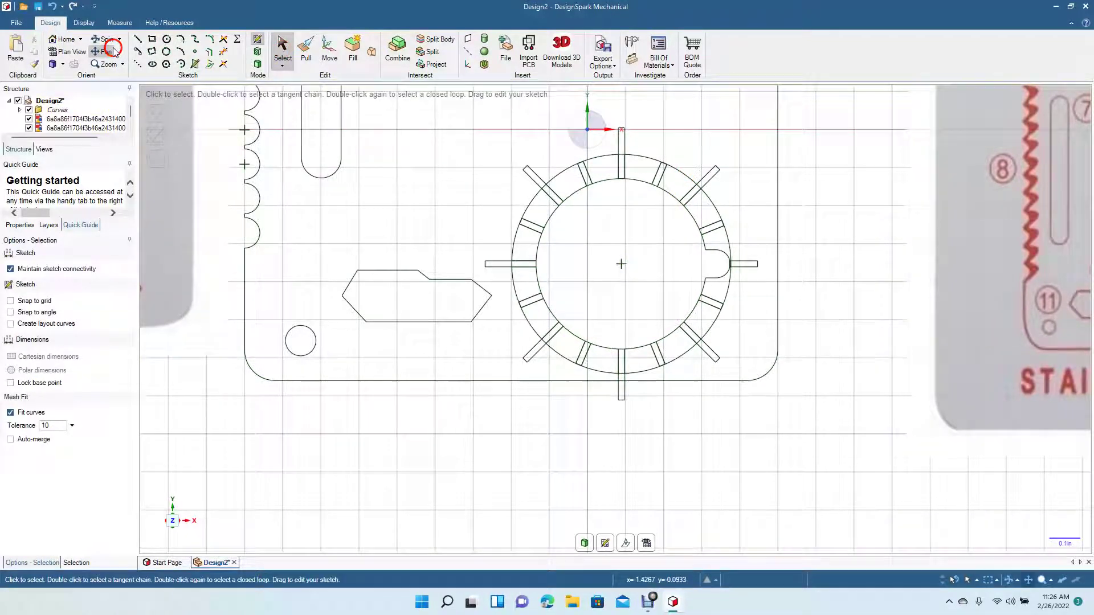
pyautogui.moveTo(176, 246); pyautogui.dragTo(354, 293)
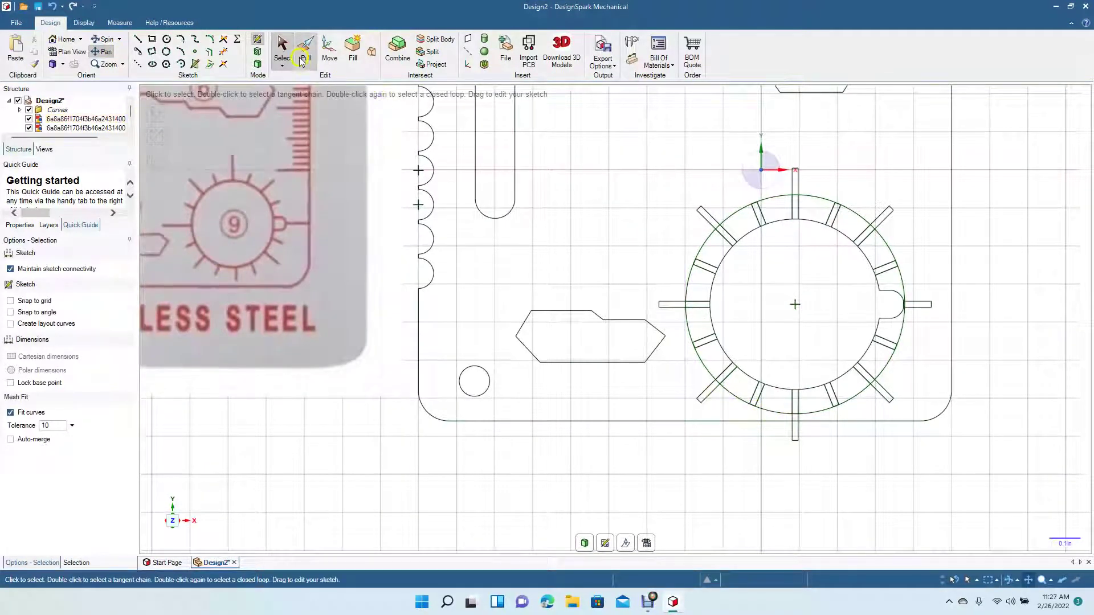
pyautogui.click(223, 51)
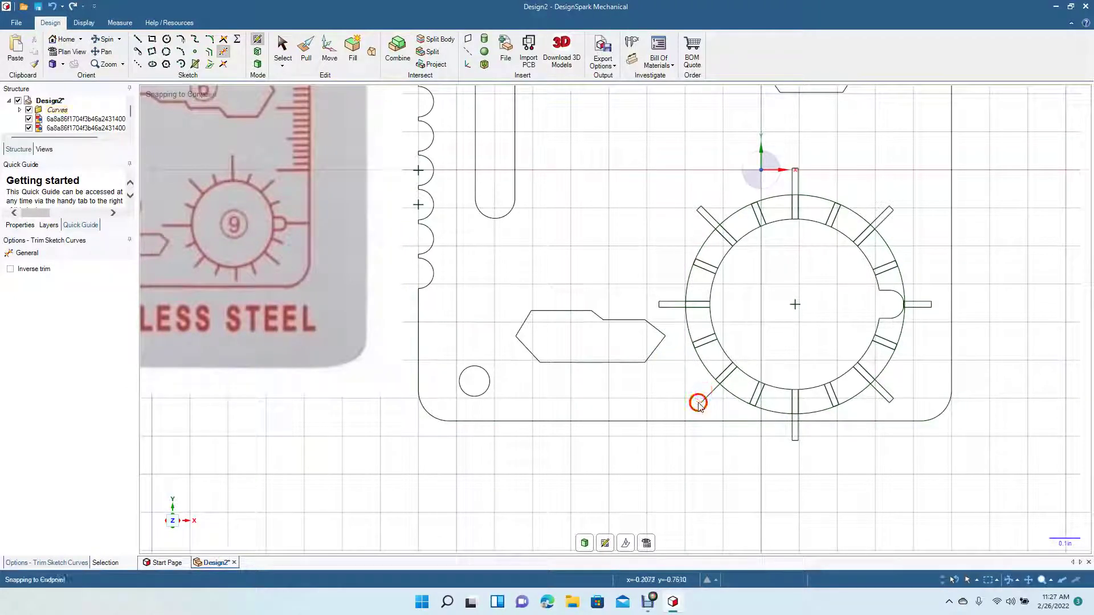
pyautogui.click(799, 422)
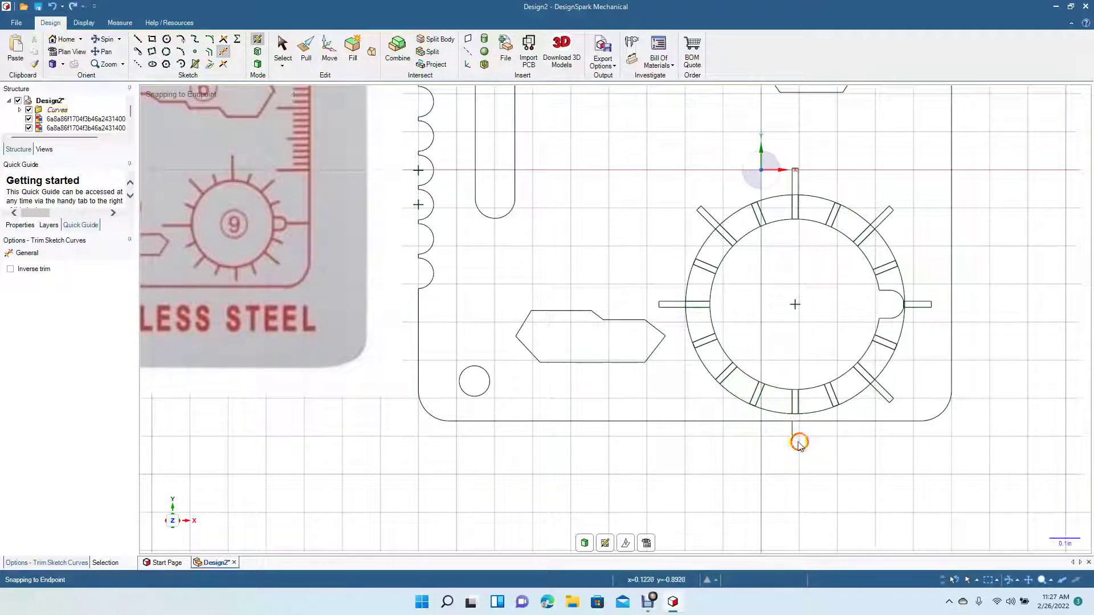
pyautogui.click(796, 442)
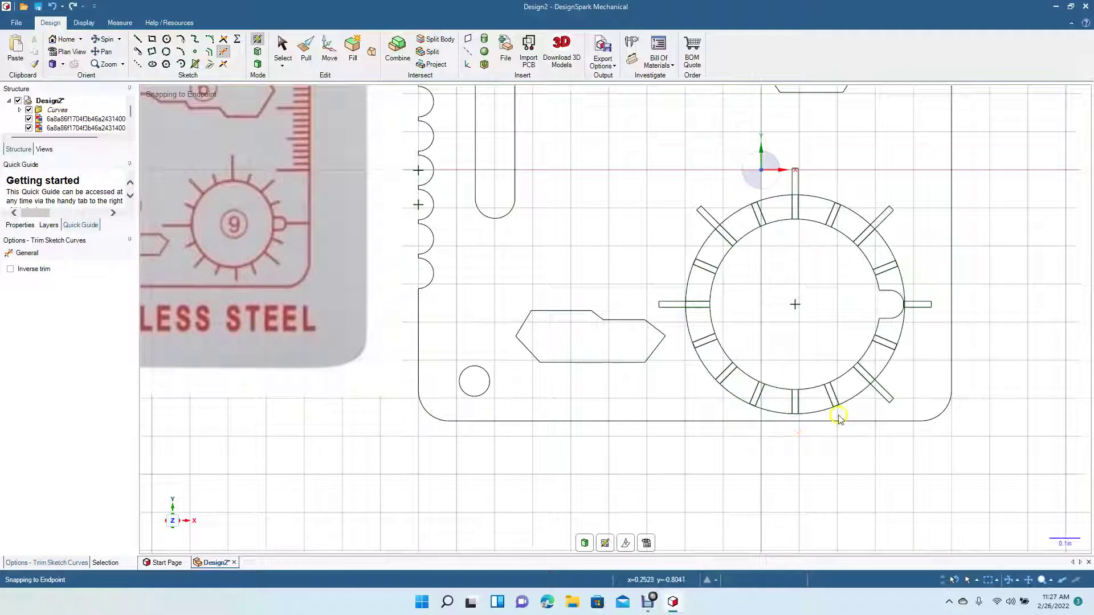
pyautogui.click(891, 396)
pyautogui.click(890, 396)
pyautogui.click(889, 396)
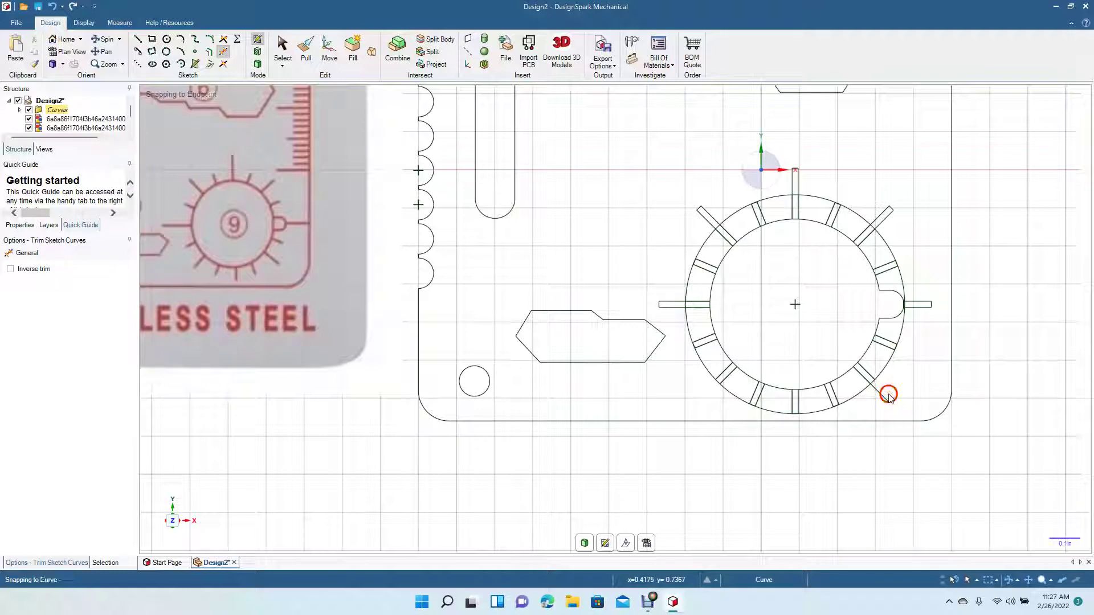
pyautogui.click(884, 396)
pyautogui.click(893, 399)
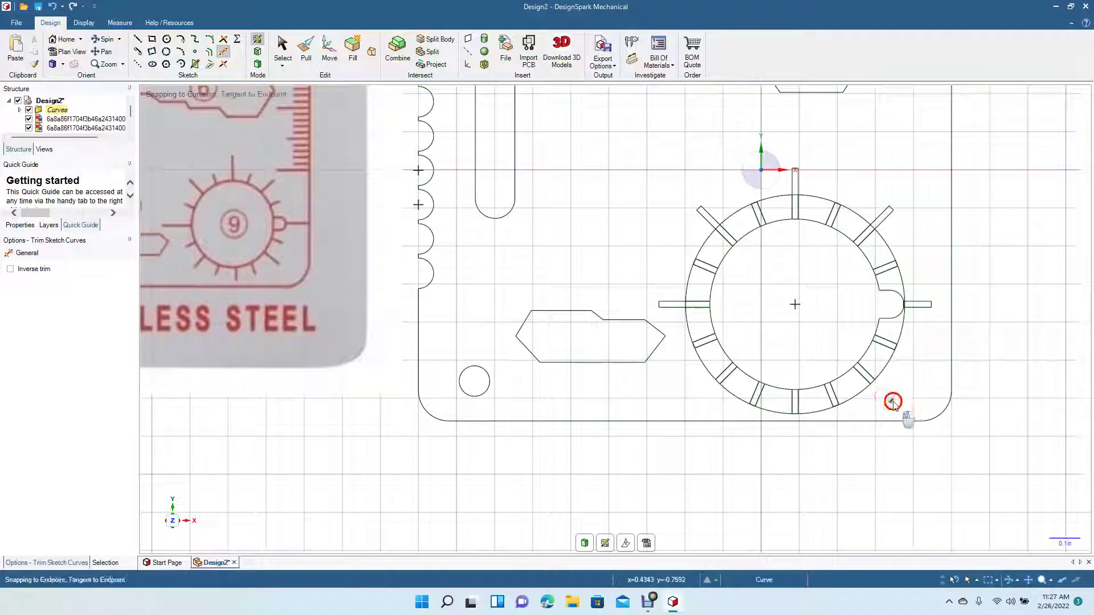
# Step: Trim away the new outer circle's arcs between the bars all the way around the wheel
pyautogui.click(857, 393)
pyautogui.click(861, 395)
pyautogui.click(881, 372)
pyautogui.click(899, 280)
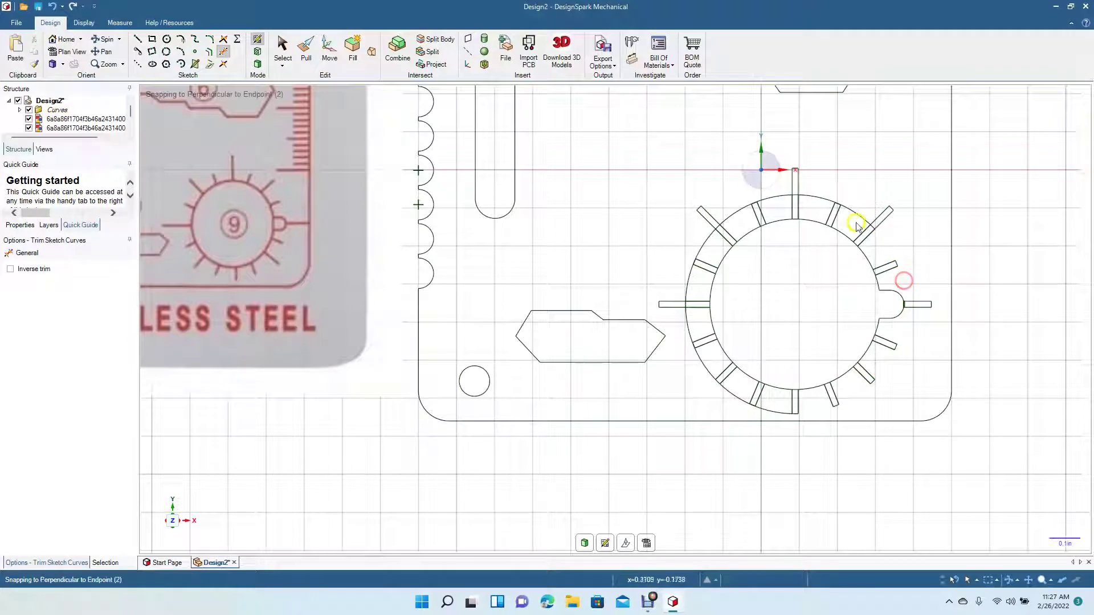
pyautogui.click(858, 215)
pyautogui.click(777, 196)
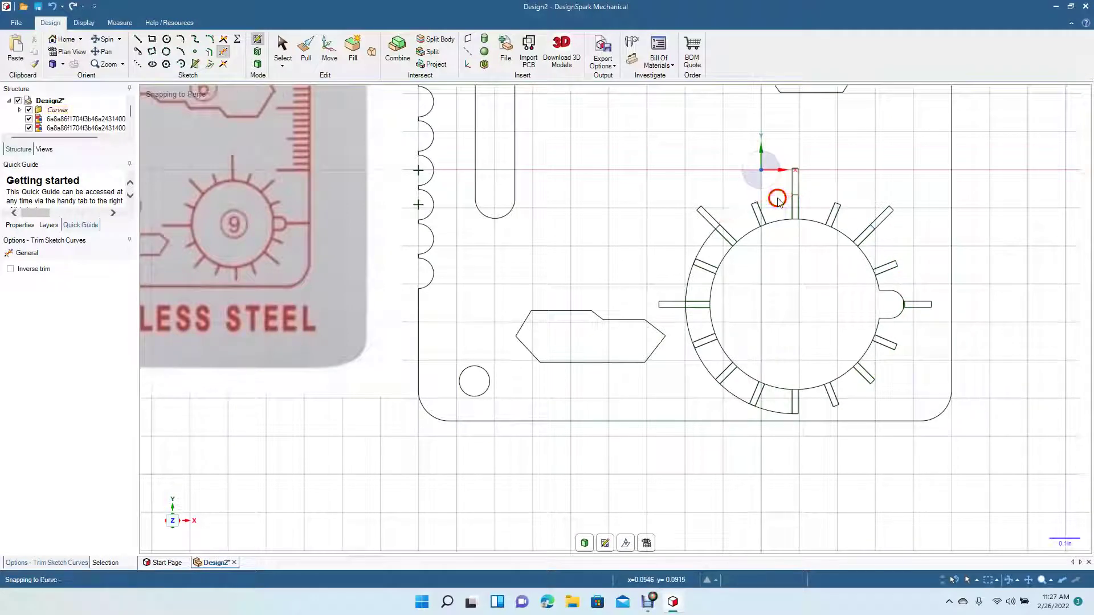
pyautogui.click(713, 235)
pyautogui.click(686, 316)
pyautogui.click(727, 390)
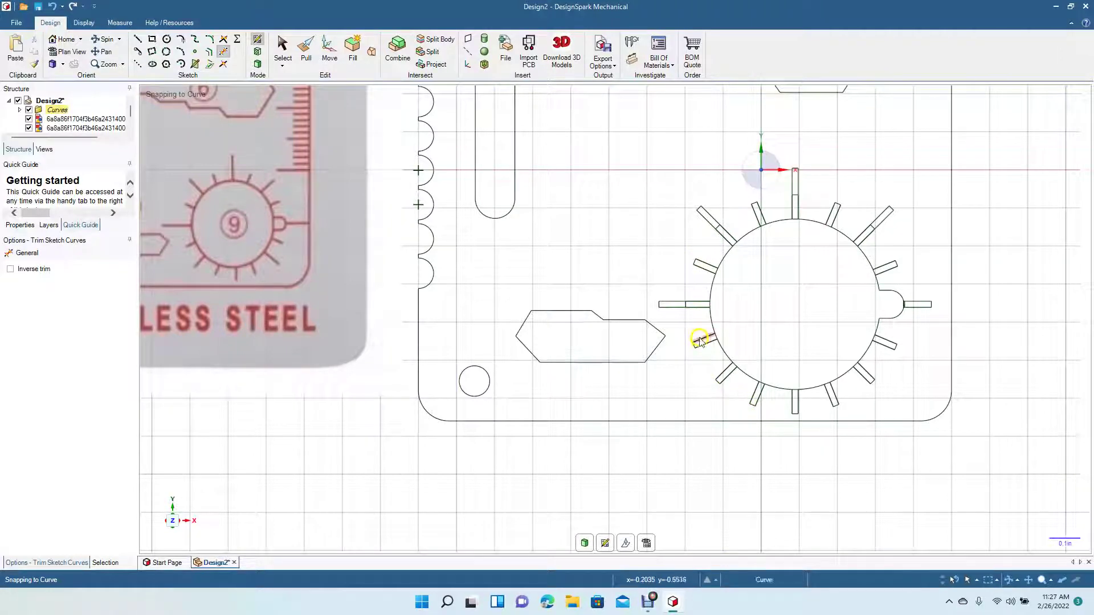
# Step: Trim away the leftover arcs crossing the wheel's left horizontal, upper-left diagonal, top vertical, upper-right diagonal and right horizontal bars
pyautogui.click(687, 306)
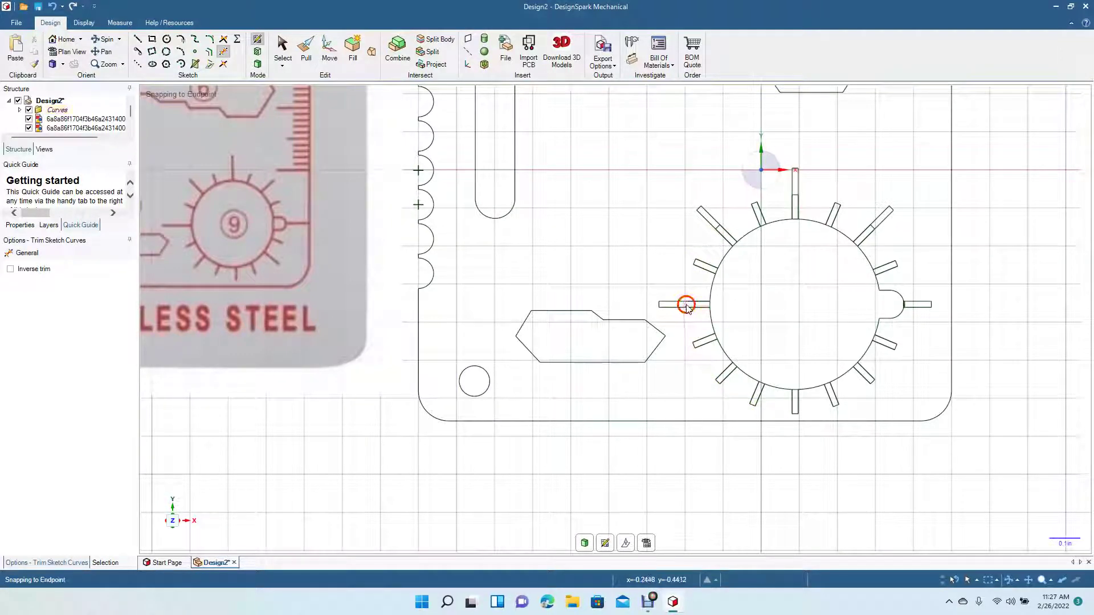
pyautogui.click(717, 228)
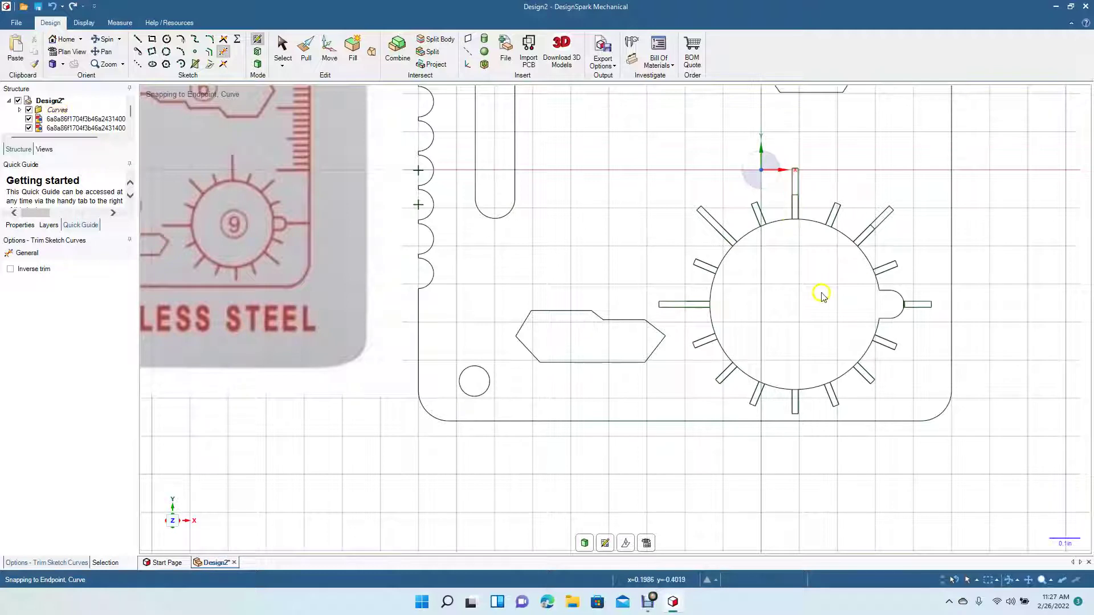
pyautogui.scroll(2, 822, 297)
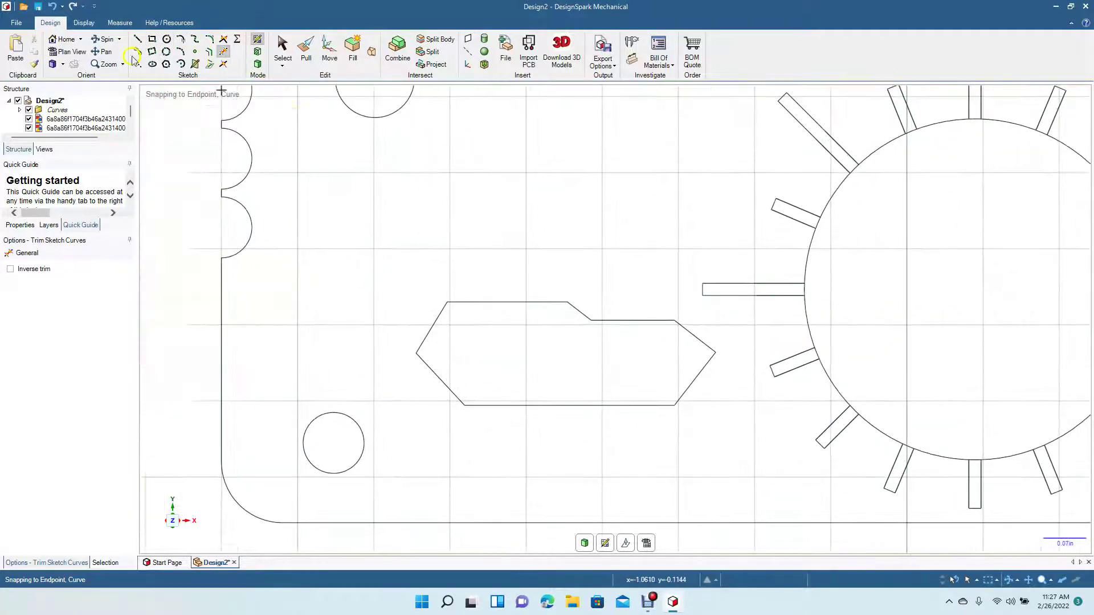
pyautogui.click(105, 51)
pyautogui.moveTo(527, 292); pyautogui.dragTo(205, 454)
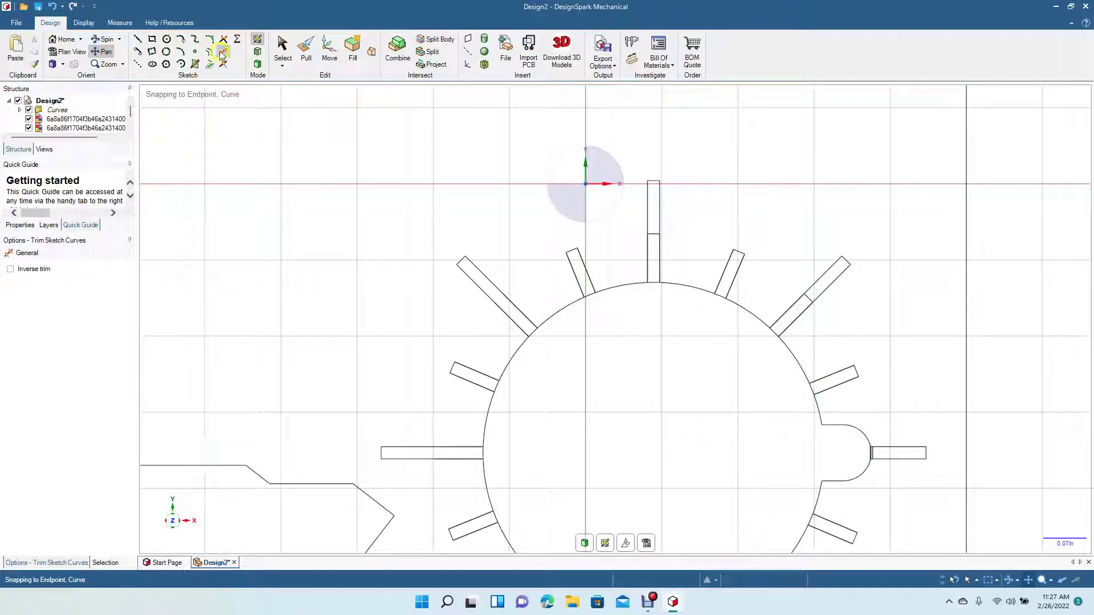
pyautogui.click(221, 54)
pyautogui.click(654, 234)
pyautogui.click(808, 297)
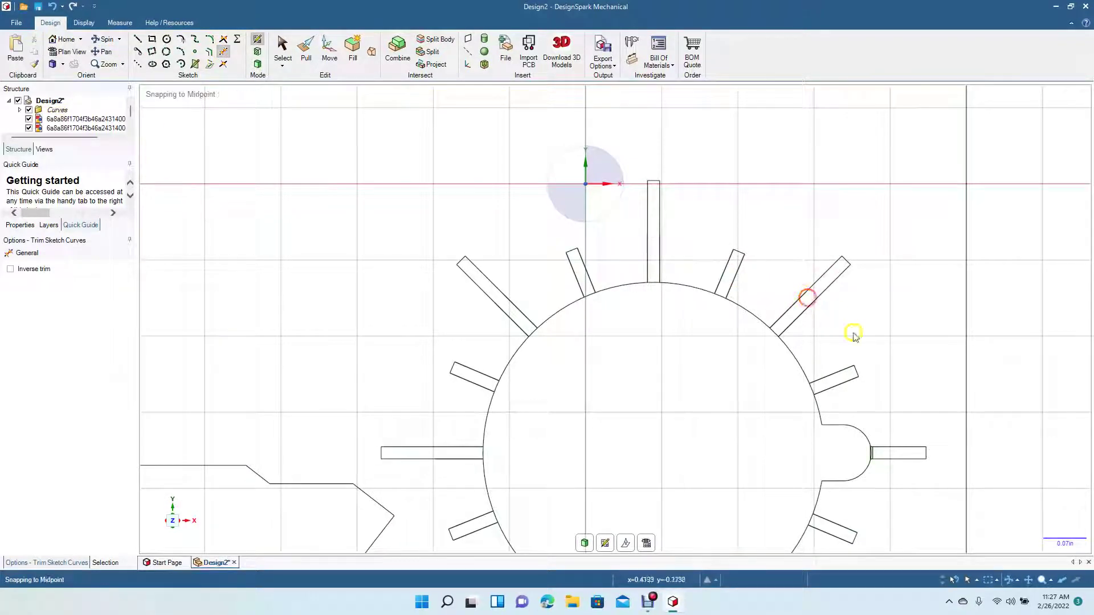
pyautogui.click(871, 455)
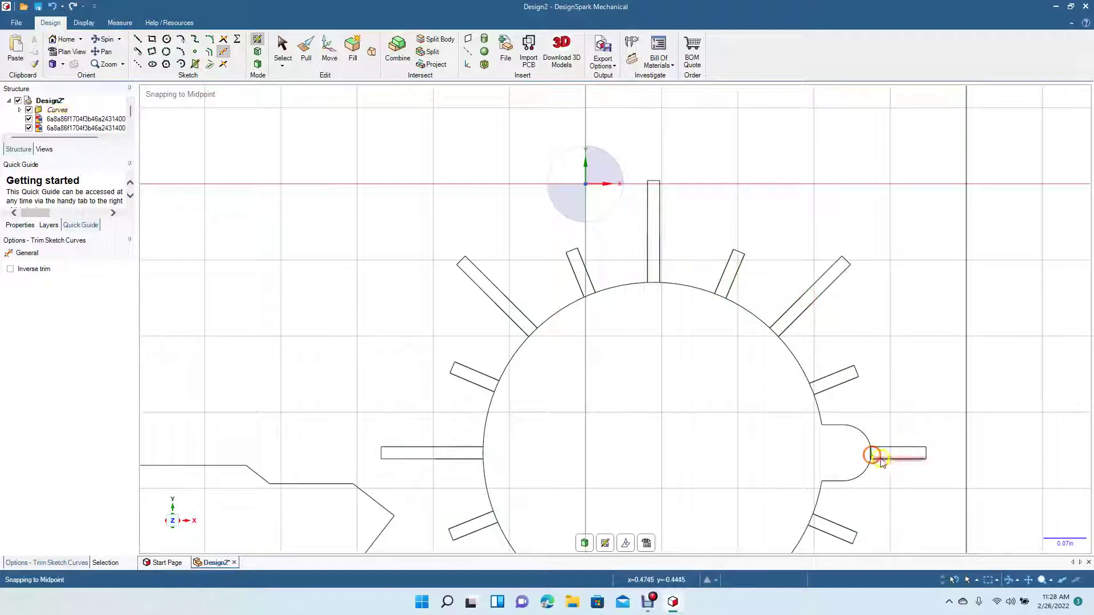
pyautogui.click(816, 519)
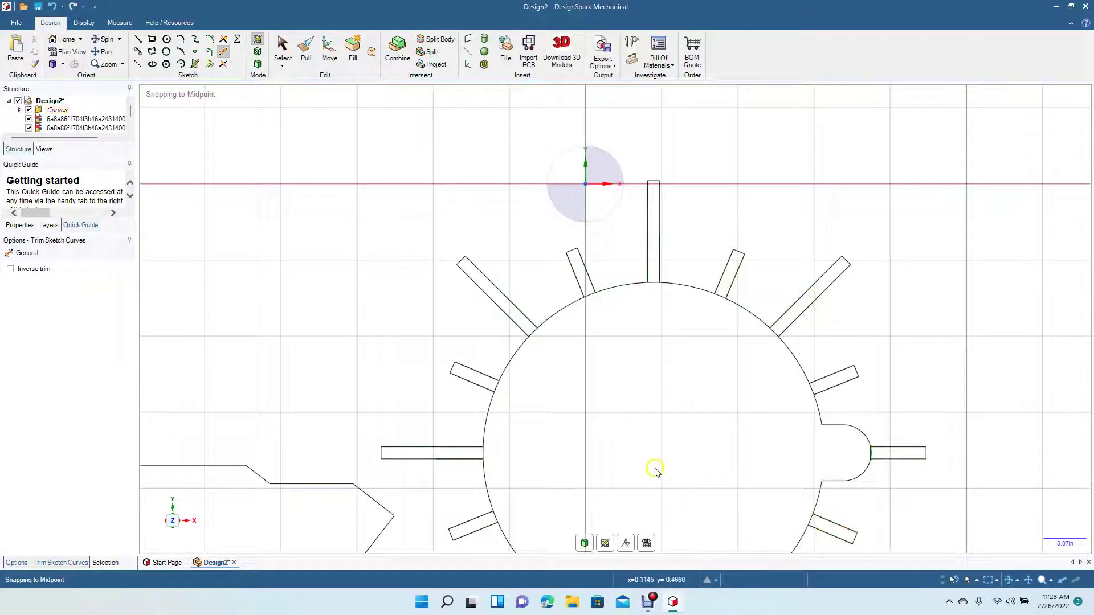
# Step: Delete the reference image to the left of the card sketch
pyautogui.click(104, 52)
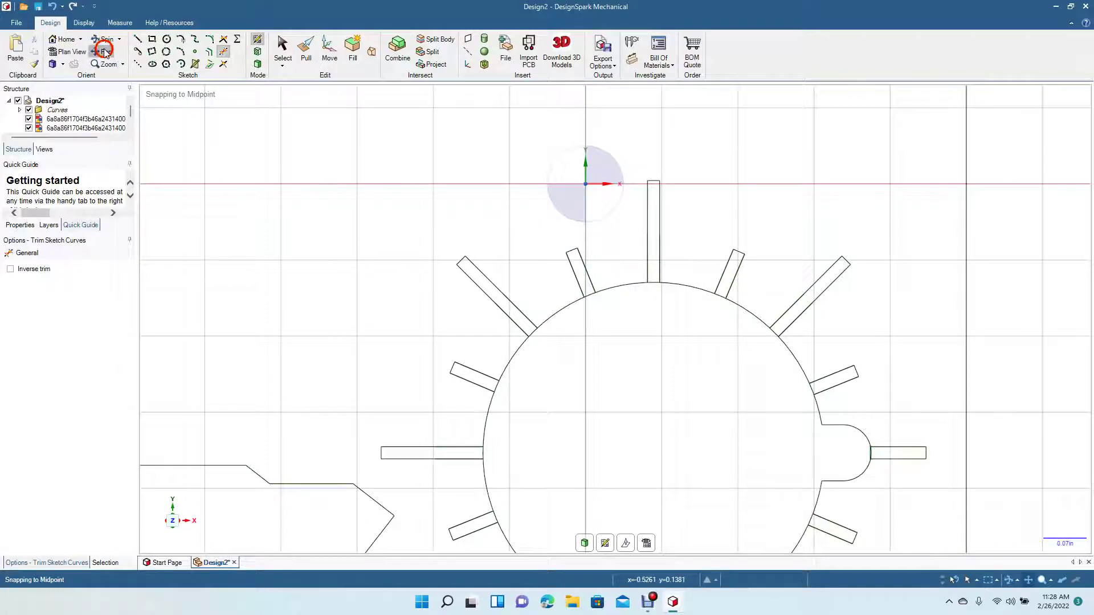
pyautogui.moveTo(371, 243)
pyautogui.mouseDown()
pyautogui.moveTo(444, 34)
pyautogui.moveTo(434, 17)
pyautogui.moveTo(483, 134)
pyautogui.moveTo(652, 440)
pyautogui.mouseUp()
pyautogui.scroll(-5, 651, 439)
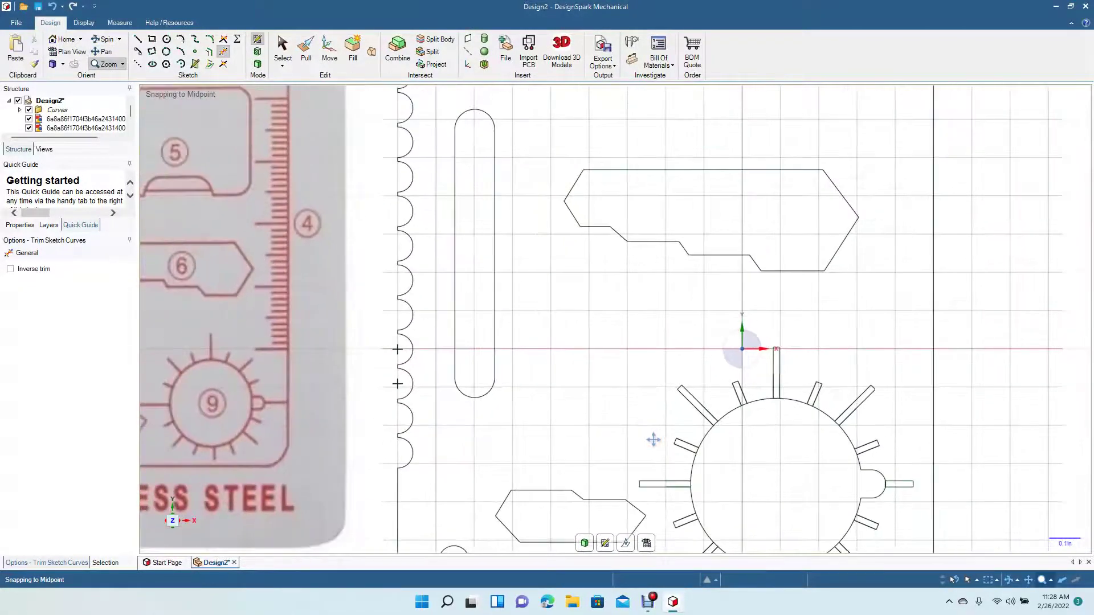
pyautogui.scroll(-4, 653, 439)
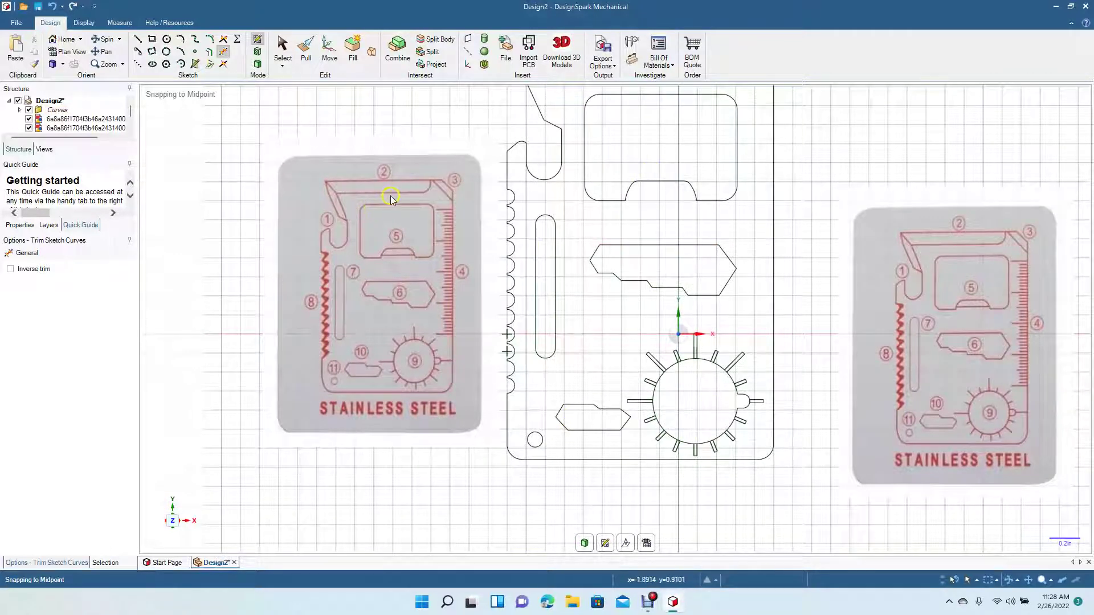
pyautogui.click(420, 245)
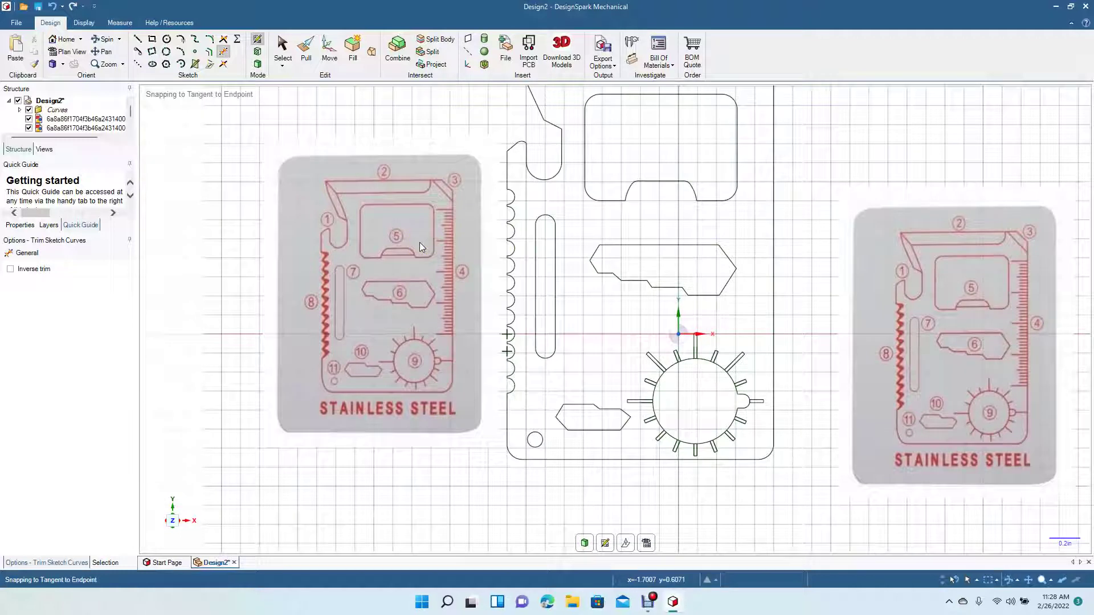
pyautogui.click(287, 45)
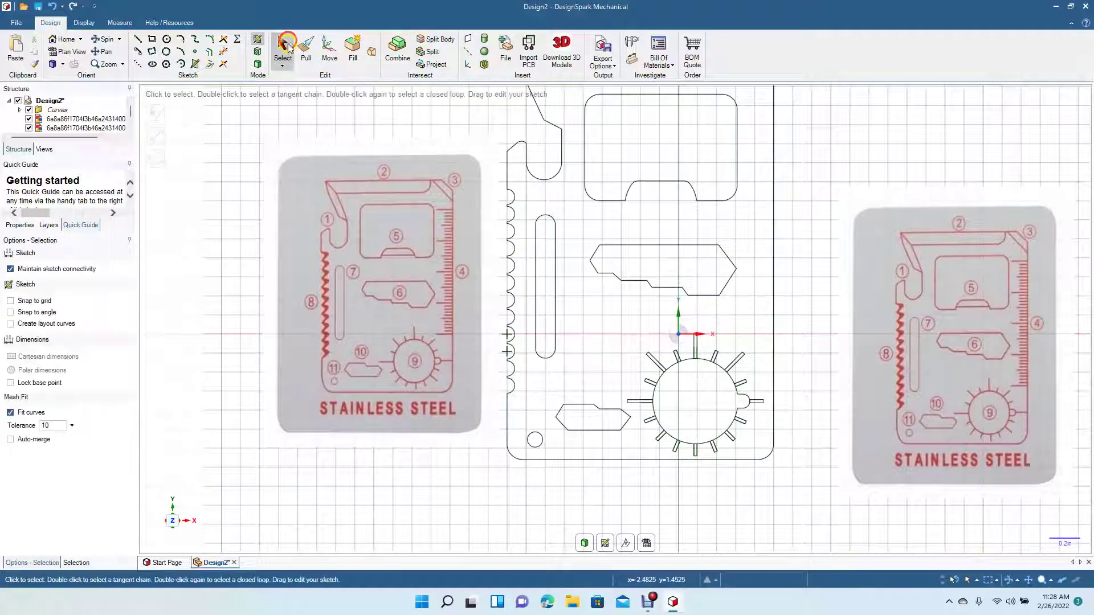
pyautogui.click(353, 265)
pyautogui.press('Delete')
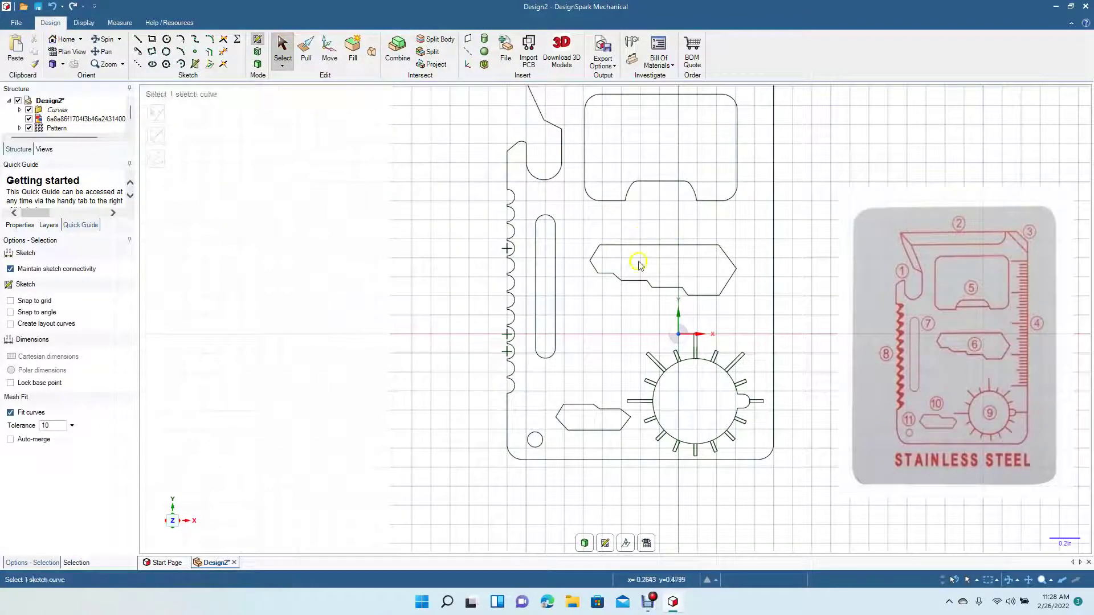
# Step: Pull the card profile's face 0.1 in to form a solid plate with its cutouts left open
pyautogui.scroll(3, 399, 362)
pyautogui.scroll(-6, 399, 362)
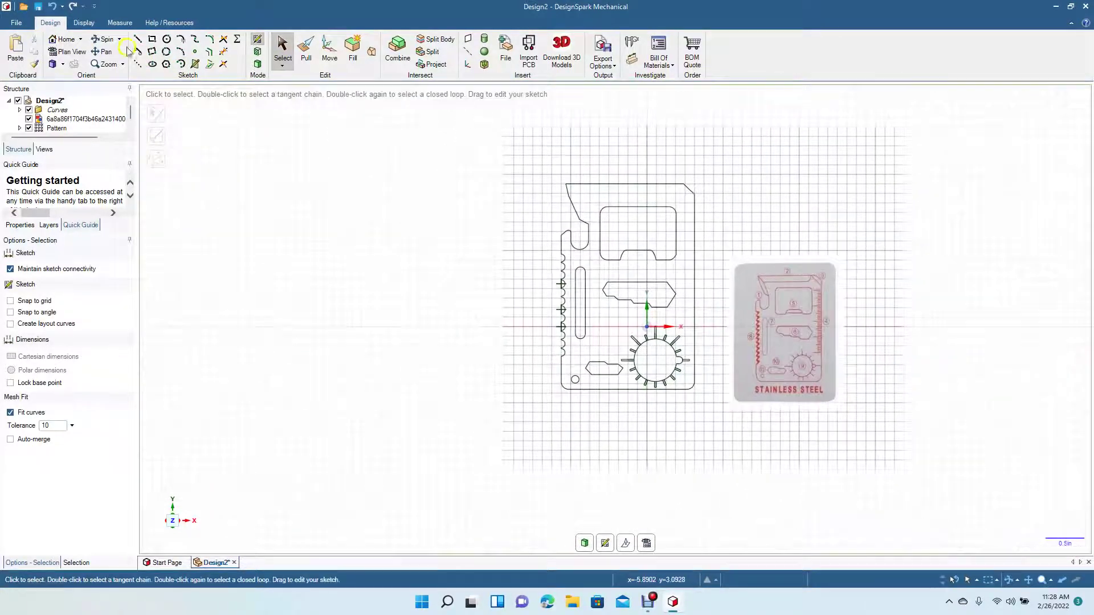
pyautogui.click(104, 52)
pyautogui.moveTo(537, 350)
pyautogui.mouseDown()
pyautogui.moveTo(510, 383)
pyautogui.moveTo(364, 452)
pyautogui.mouseUp()
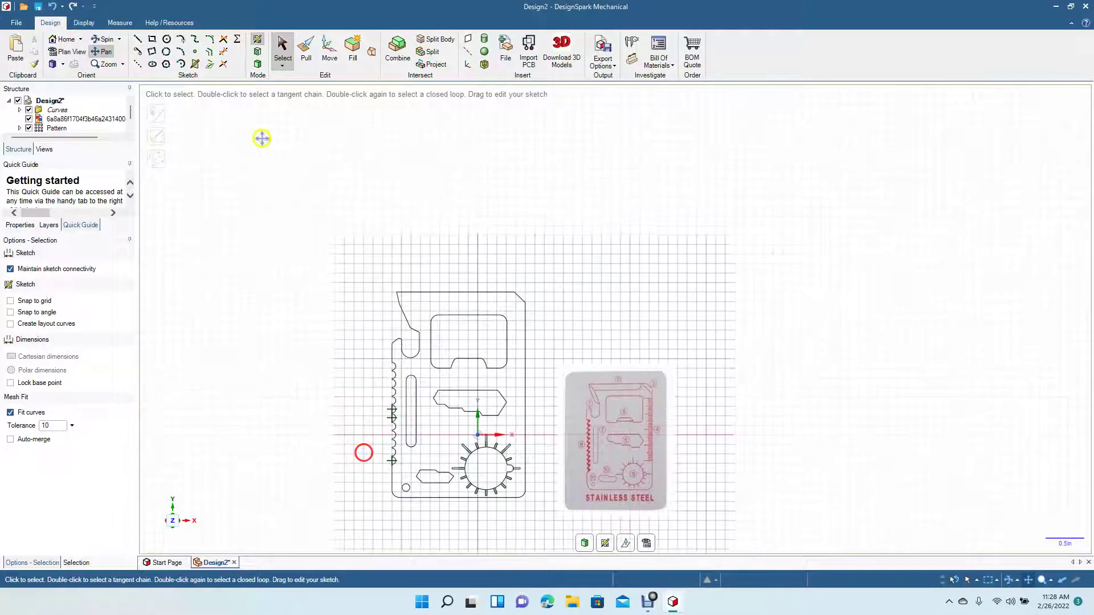
pyautogui.click(100, 39)
pyautogui.moveTo(623, 254); pyautogui.dragTo(580, 263)
pyautogui.click(306, 51)
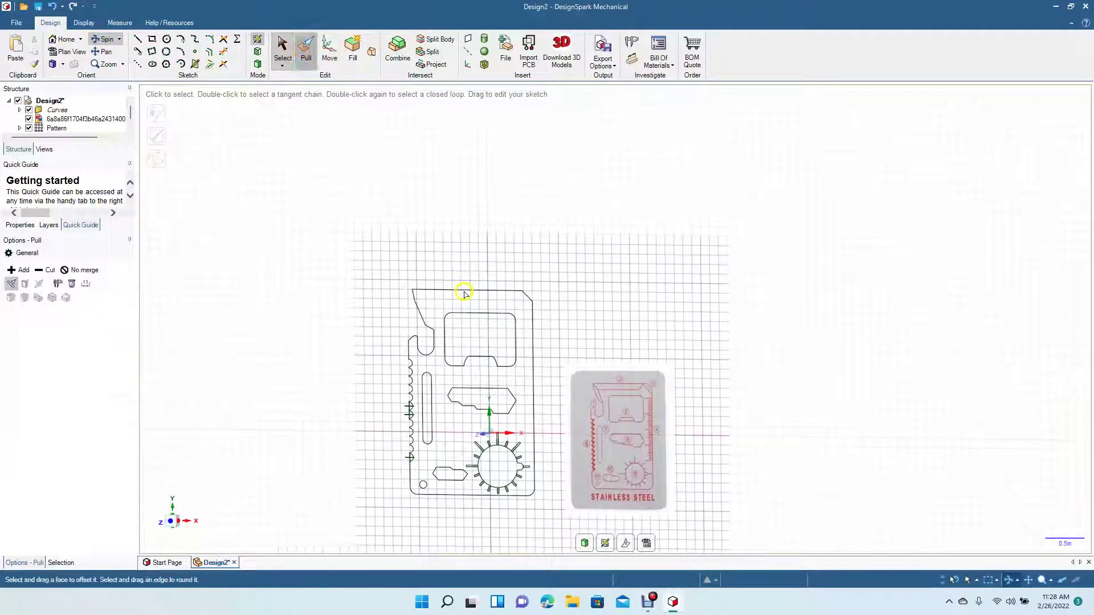
pyautogui.click(460, 301)
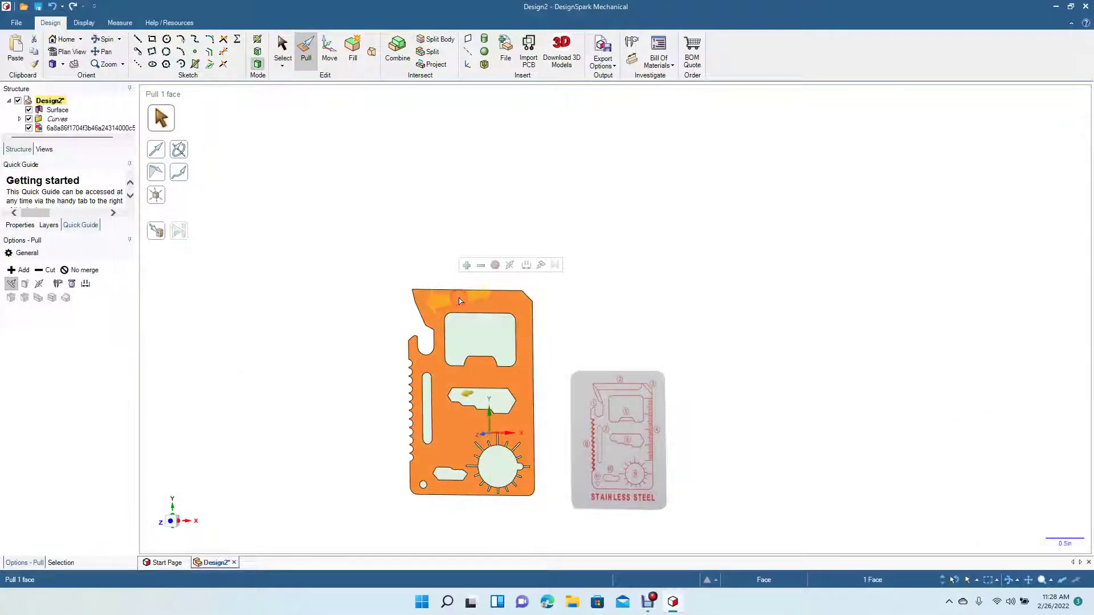
pyautogui.press('space')
pyautogui.write('.1')
pyautogui.press('Return')
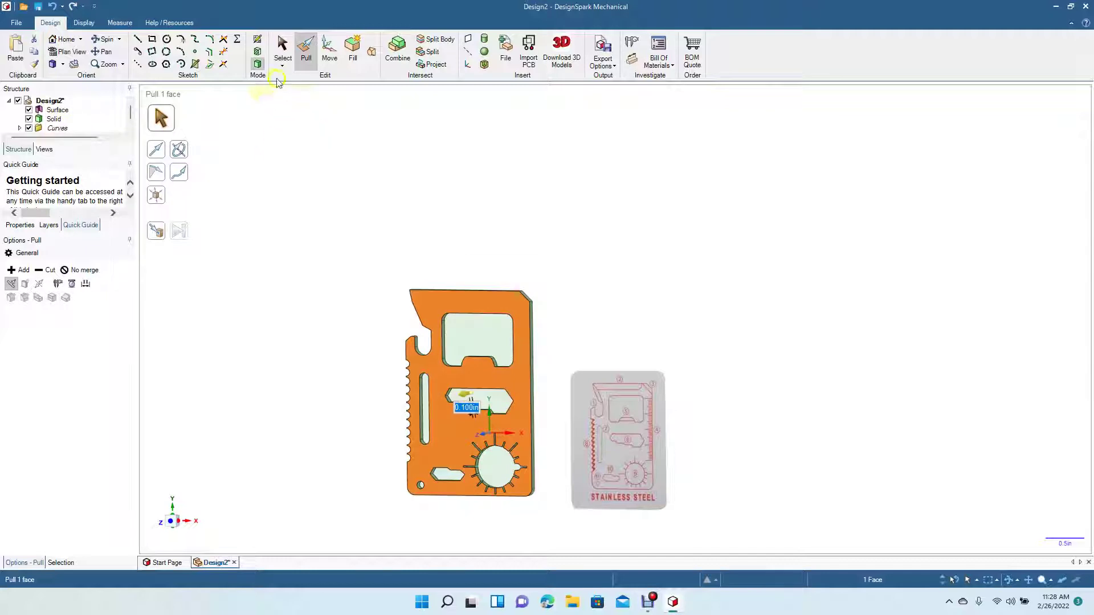
# Step: Delete the surface faces filling the large rectangular opener, the stepped wrench cutout and the long vertical slot
pyautogui.click(283, 50)
pyautogui.click(304, 289)
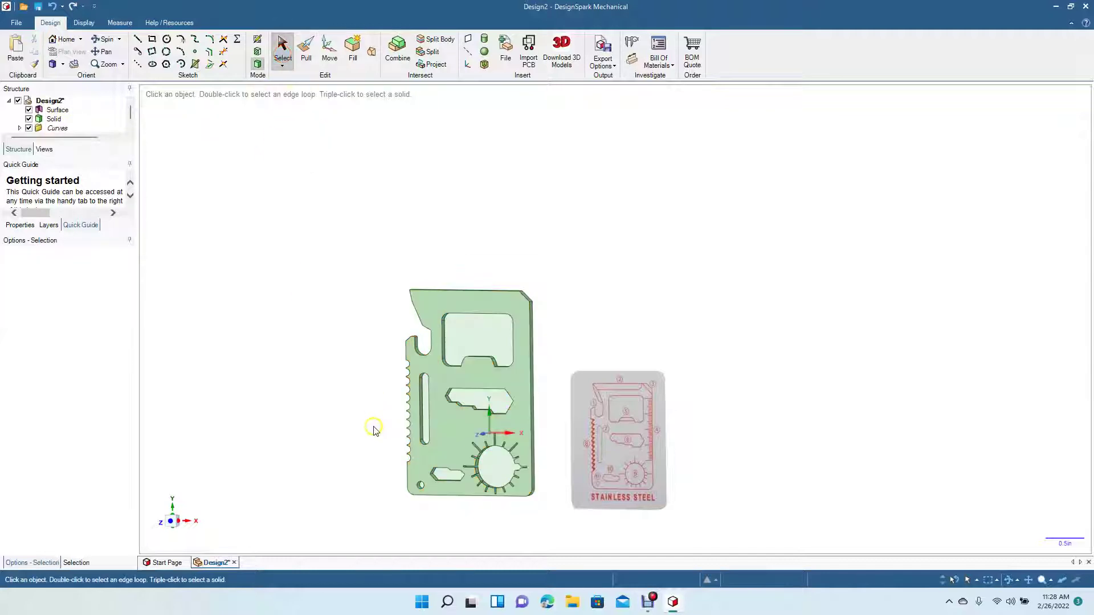
pyautogui.scroll(3, 374, 429)
pyautogui.click(350, 371)
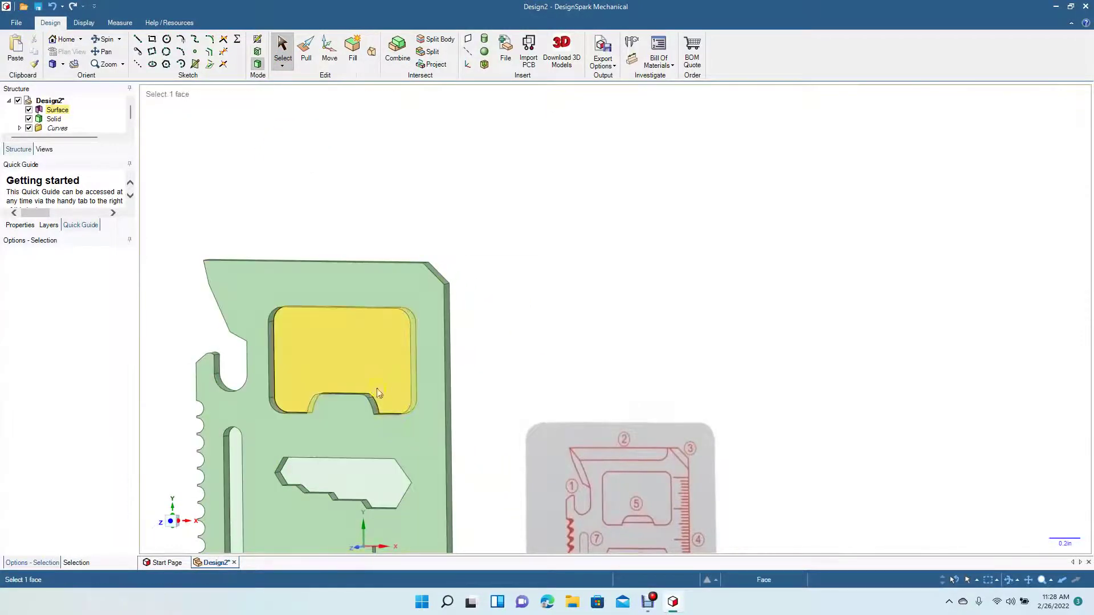
pyautogui.keyDown('ctrl'); pyautogui.click(350, 478); pyautogui.keyUp('ctrl')
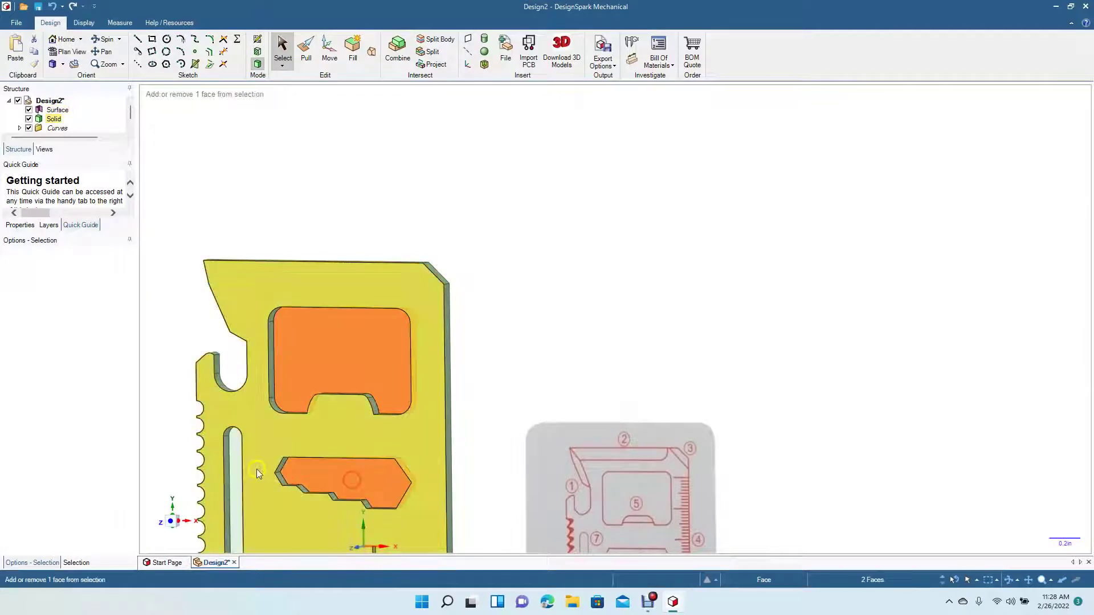
pyautogui.keyDown('ctrl'); pyautogui.click(236, 468); pyautogui.keyUp('ctrl')
pyautogui.press('Delete')
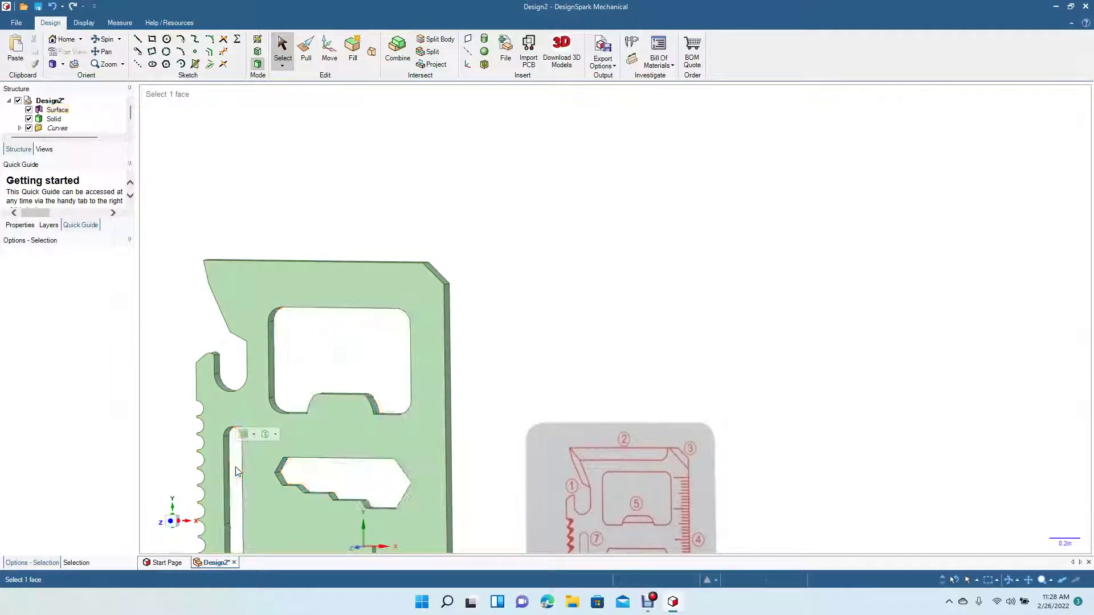
pyautogui.click(106, 57)
pyautogui.moveTo(256, 454); pyautogui.dragTo(339, 293)
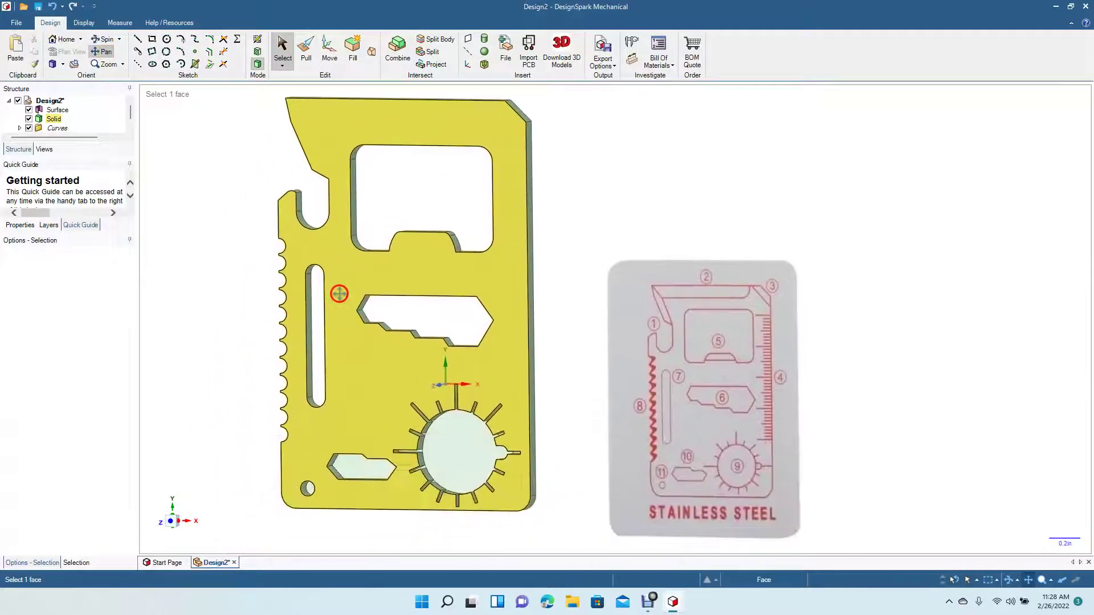
pyautogui.click(306, 57)
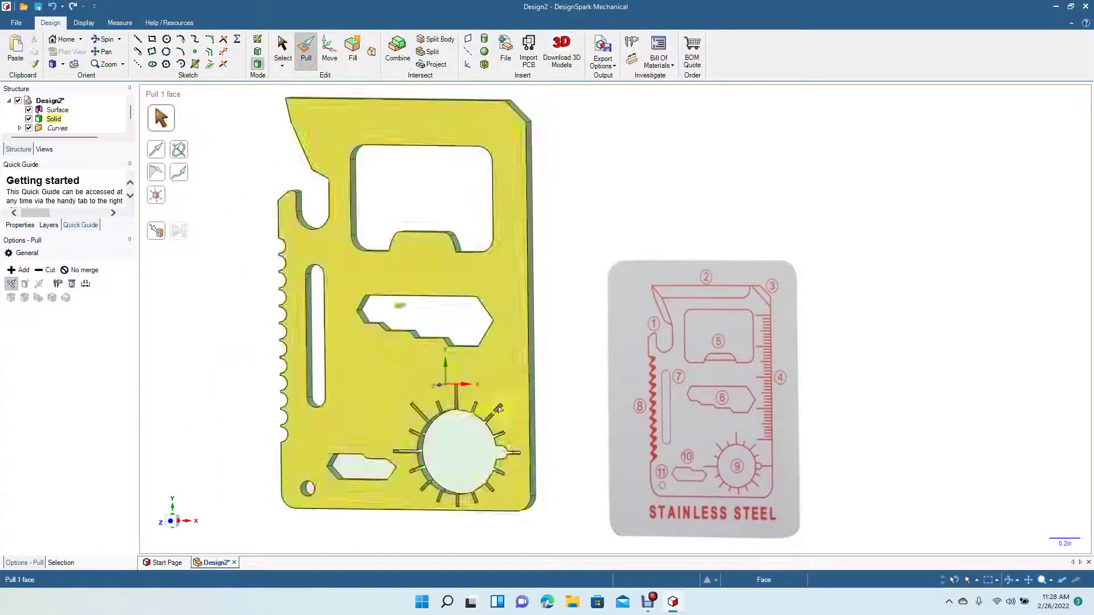
pyautogui.click(487, 426)
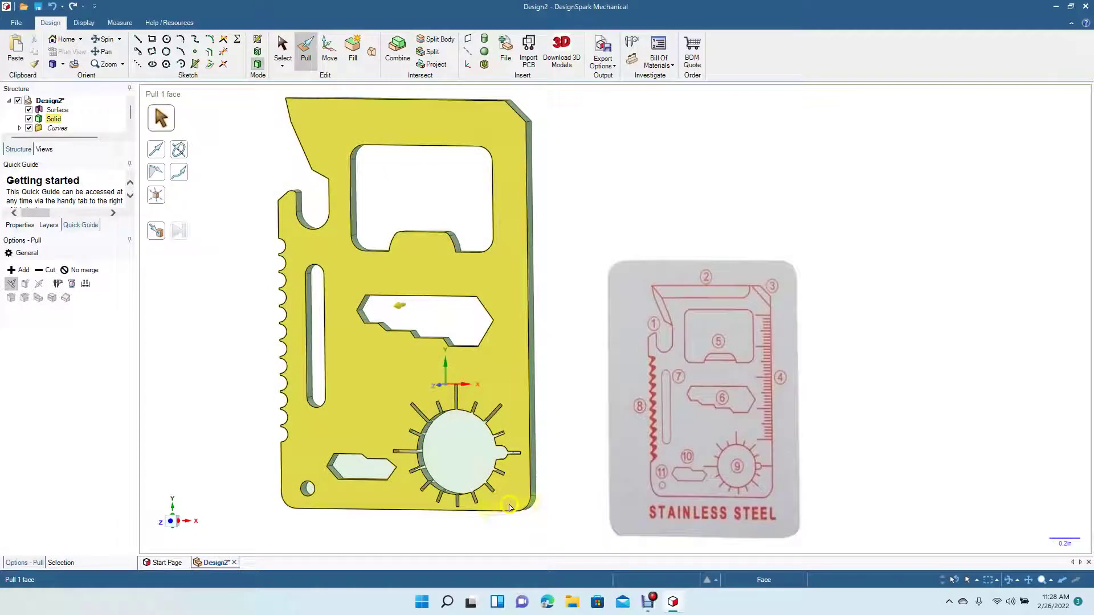
pyautogui.press('Escape')
pyautogui.click(104, 39)
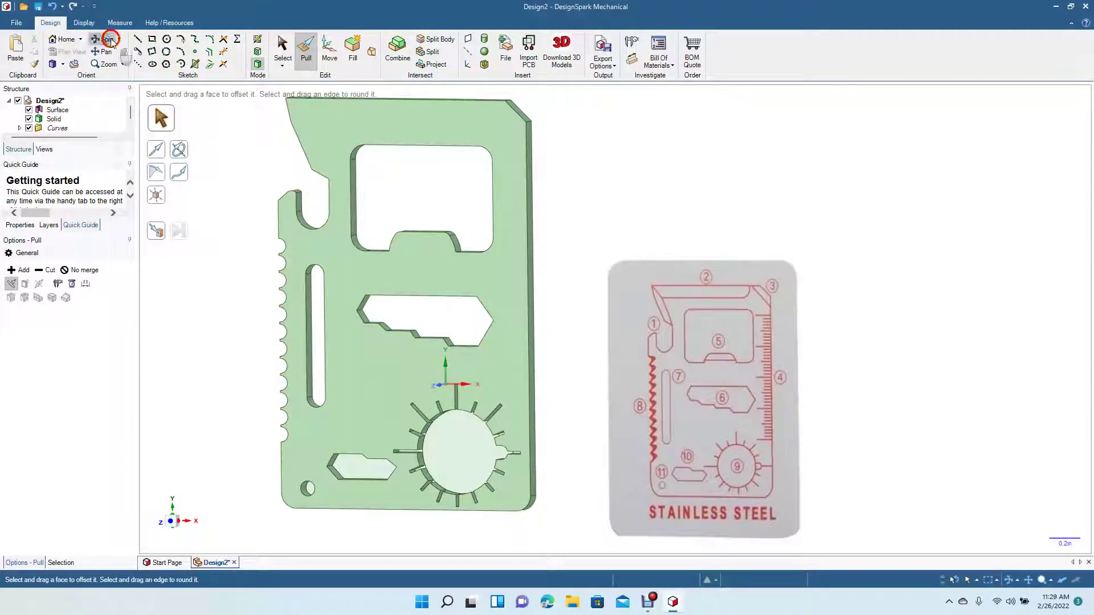
pyautogui.moveTo(214, 317); pyautogui.dragTo(260, 309)
pyautogui.click(462, 406)
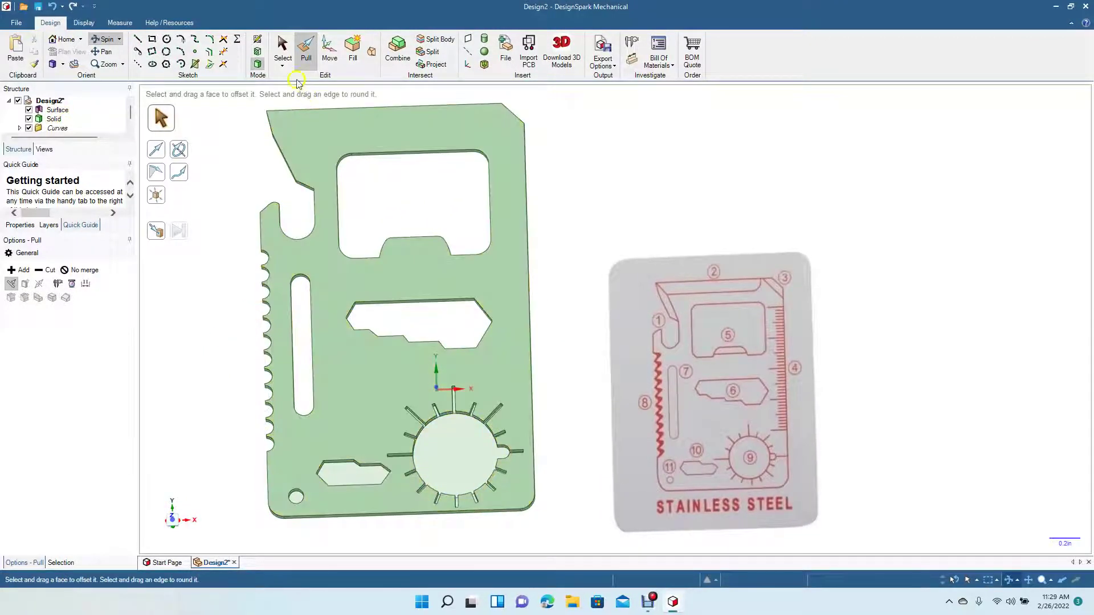
# Step: Delete the surface faces filling the small wrench cutout and the round corner hole beside it
pyautogui.click(283, 50)
pyautogui.click(450, 437)
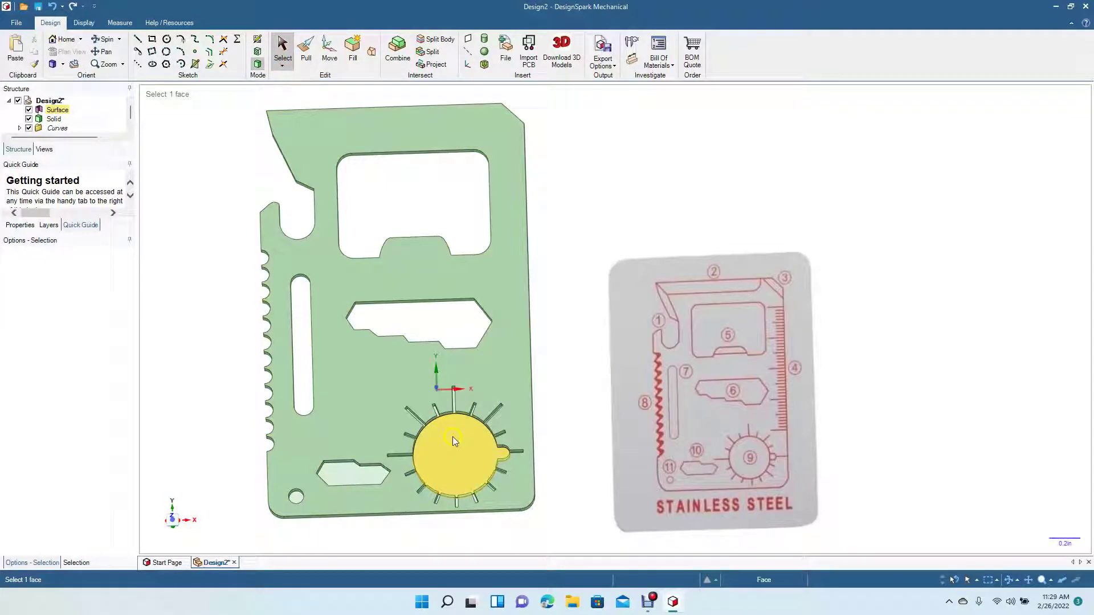
pyautogui.click(440, 411)
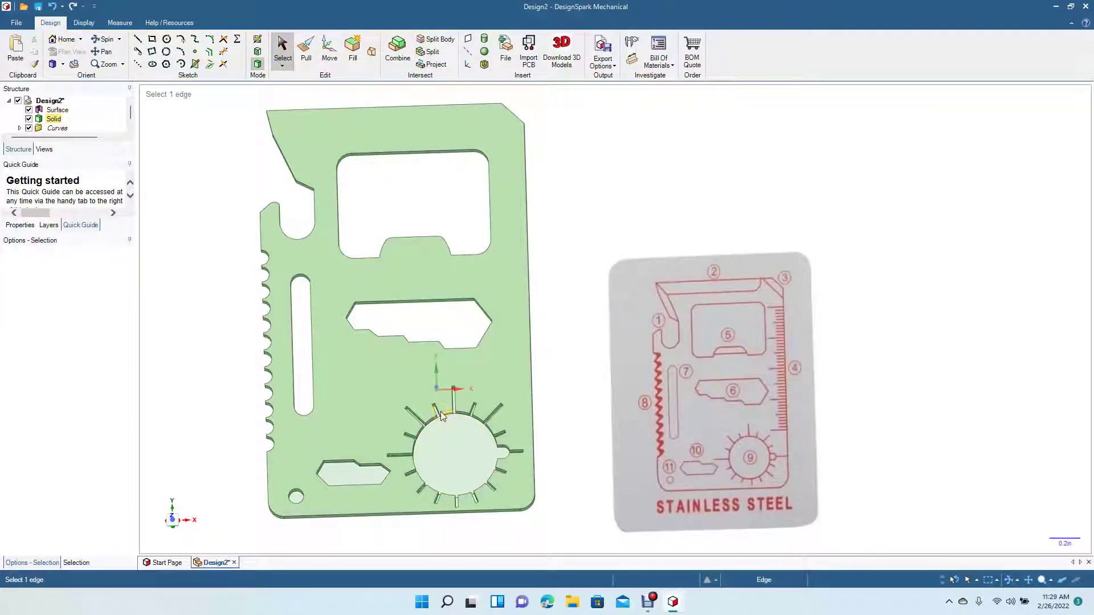
pyautogui.click(447, 439)
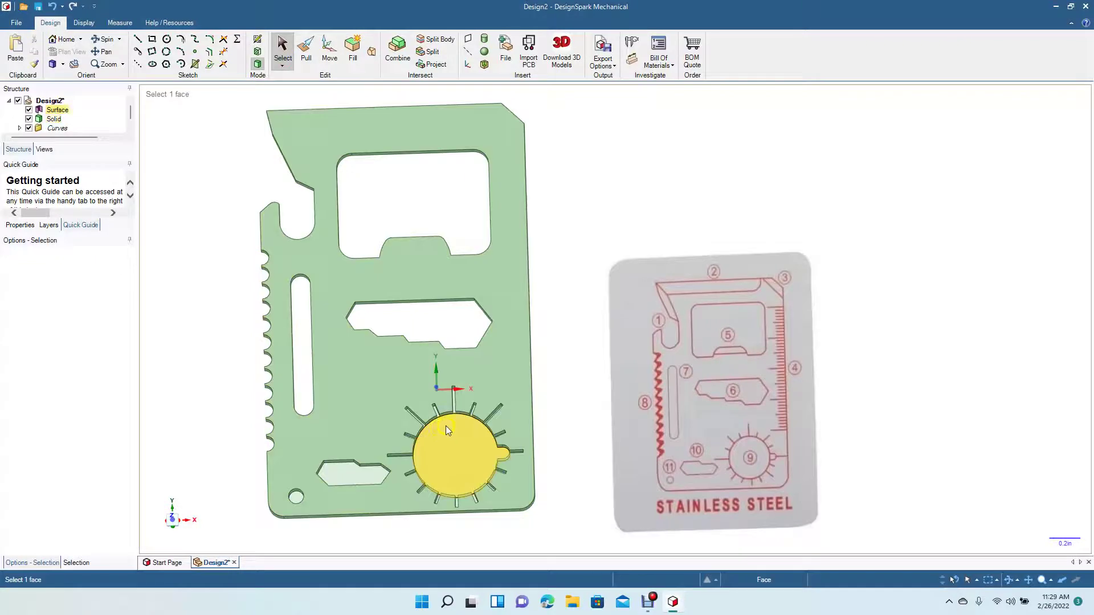
pyautogui.click(353, 474)
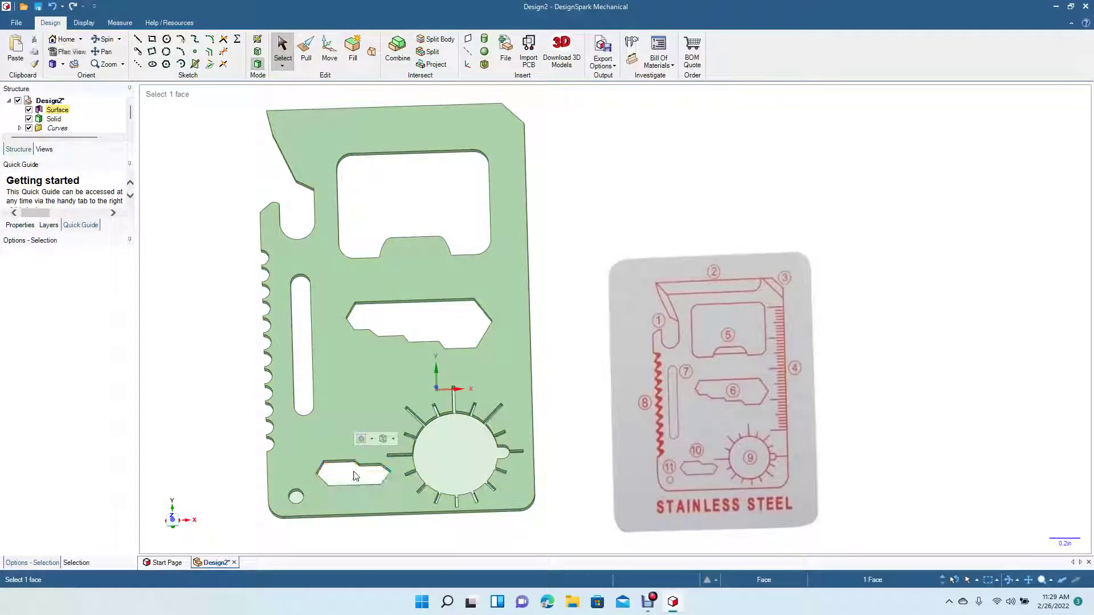
pyautogui.click(296, 496)
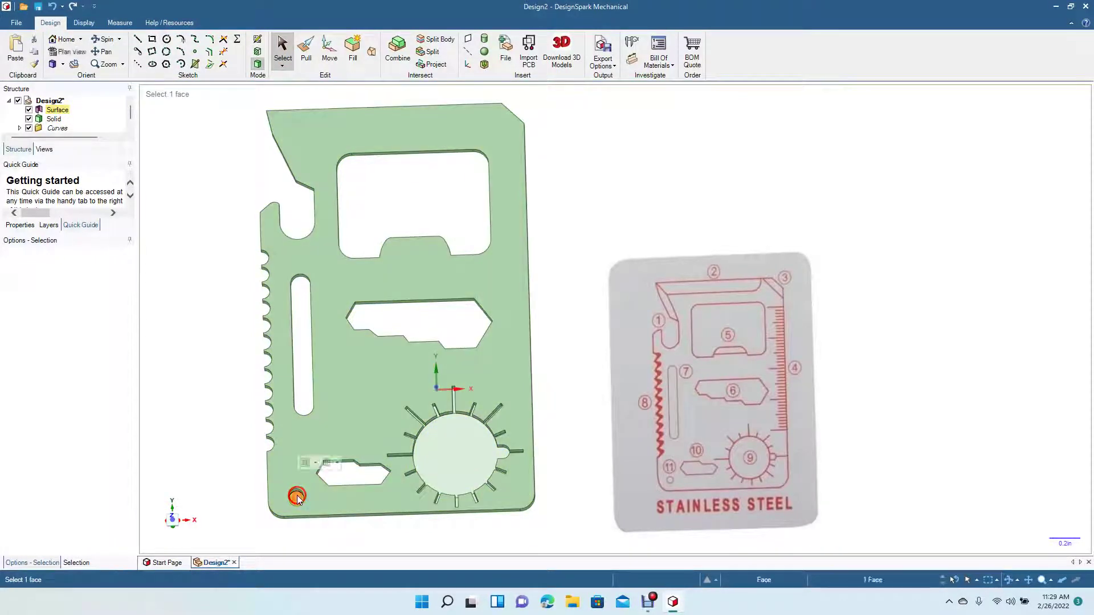
# Step: Delete the surface face filling the large wheel opening
pyautogui.click(700, 475)
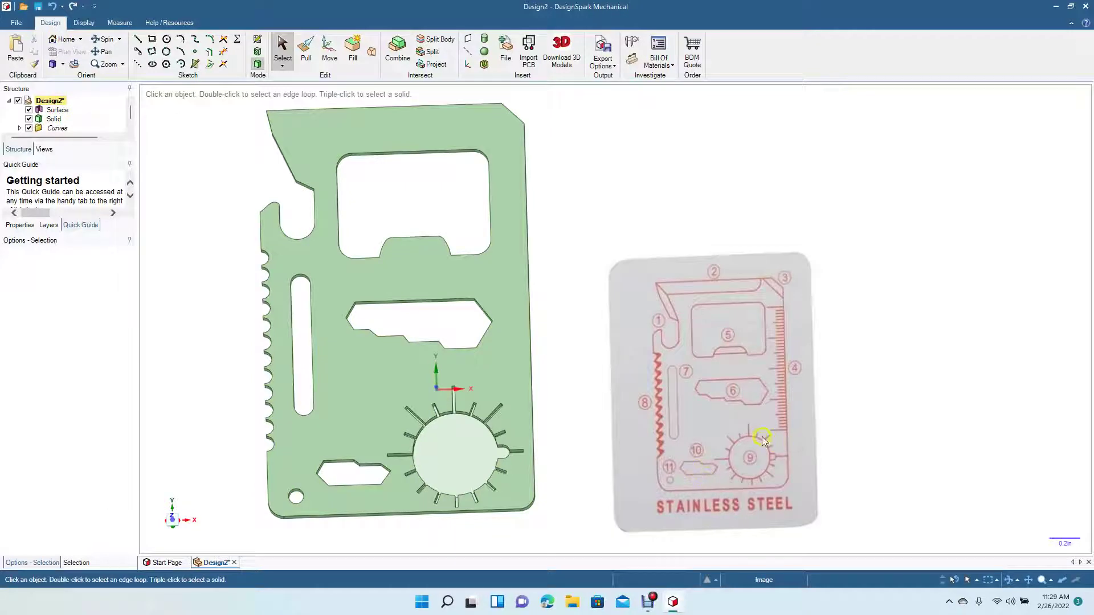
pyautogui.click(559, 398)
pyautogui.click(463, 417)
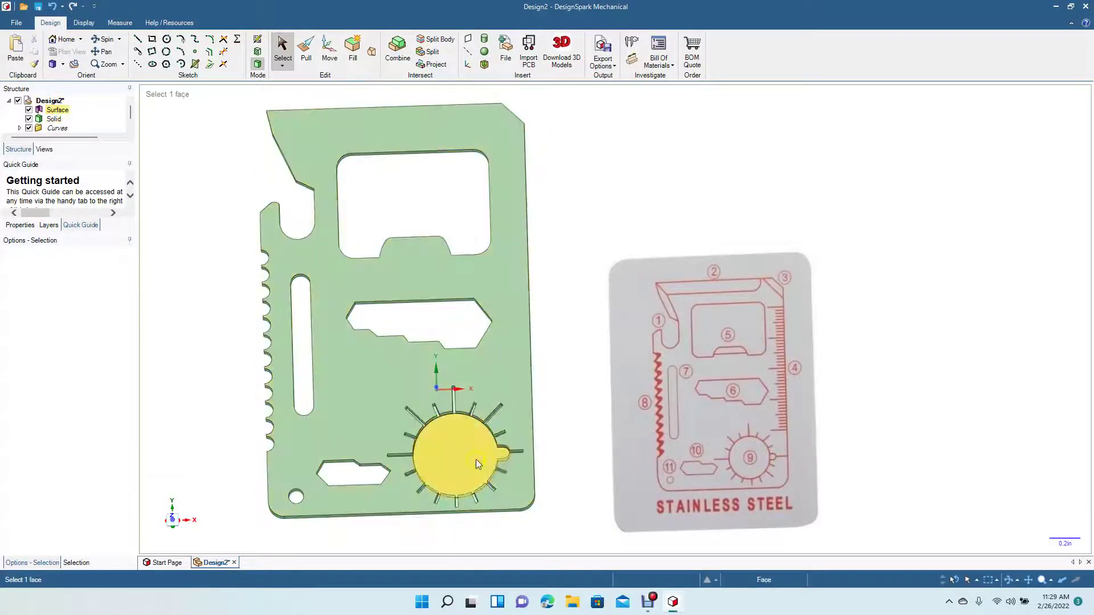
pyautogui.click(473, 459)
pyautogui.press('Delete')
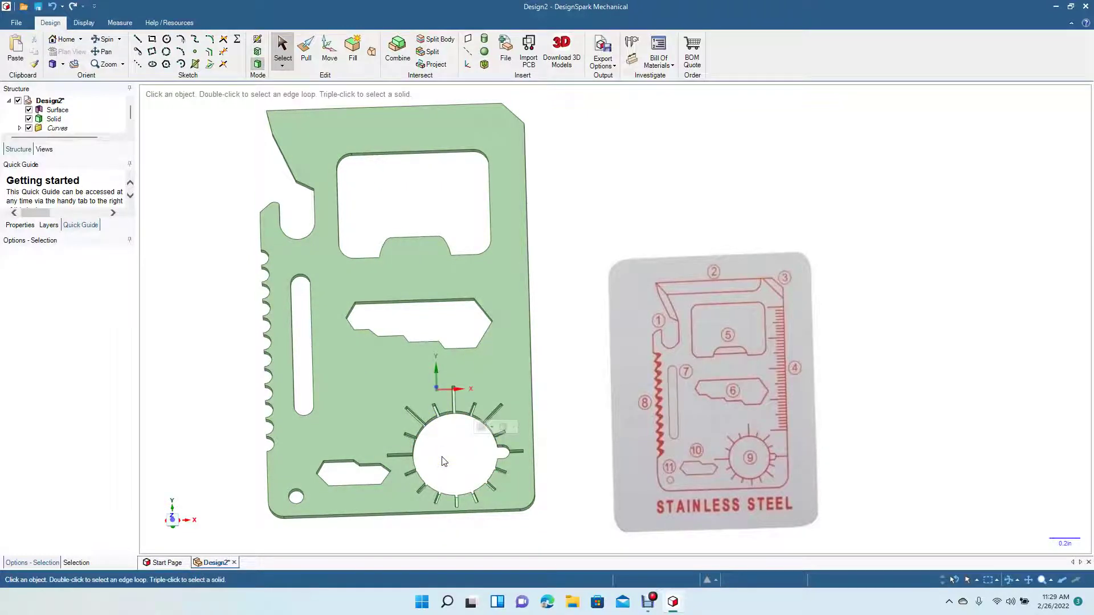
# Step: Try to pull the long tick surface above the wheel opening freehand by about 0.19 in
pyautogui.scroll(3, 444, 461)
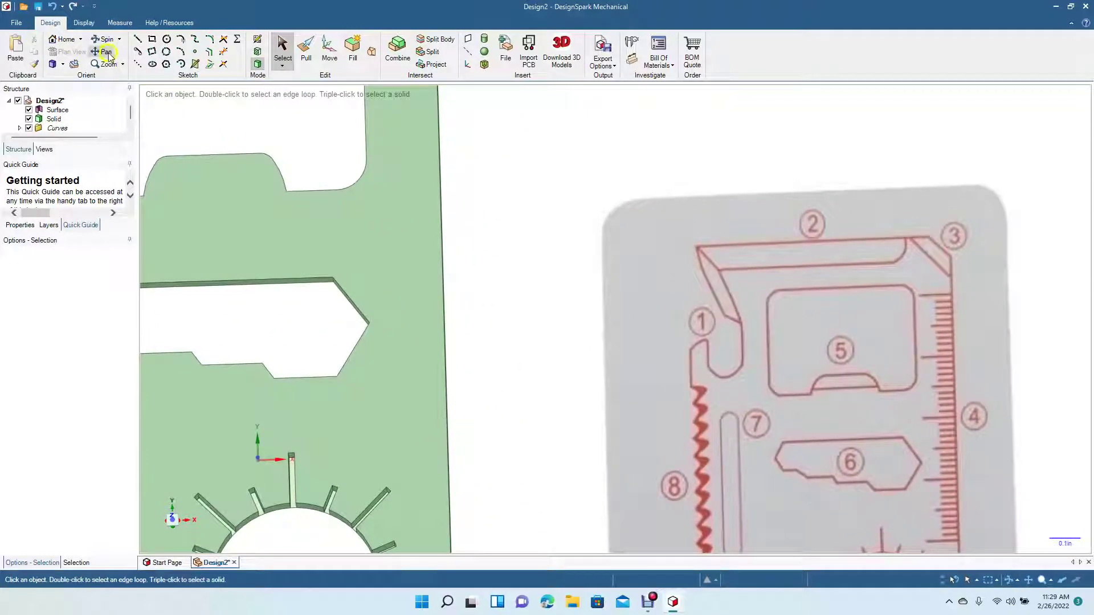
pyautogui.click(108, 53)
pyautogui.moveTo(208, 379); pyautogui.dragTo(419, 252)
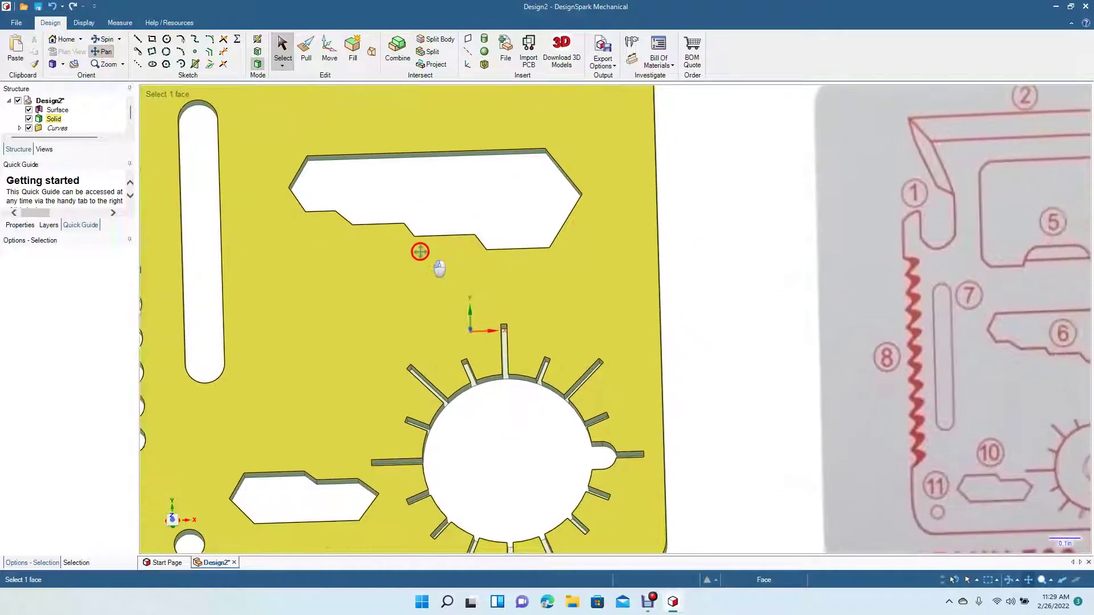
pyautogui.click(306, 50)
pyautogui.click(433, 234)
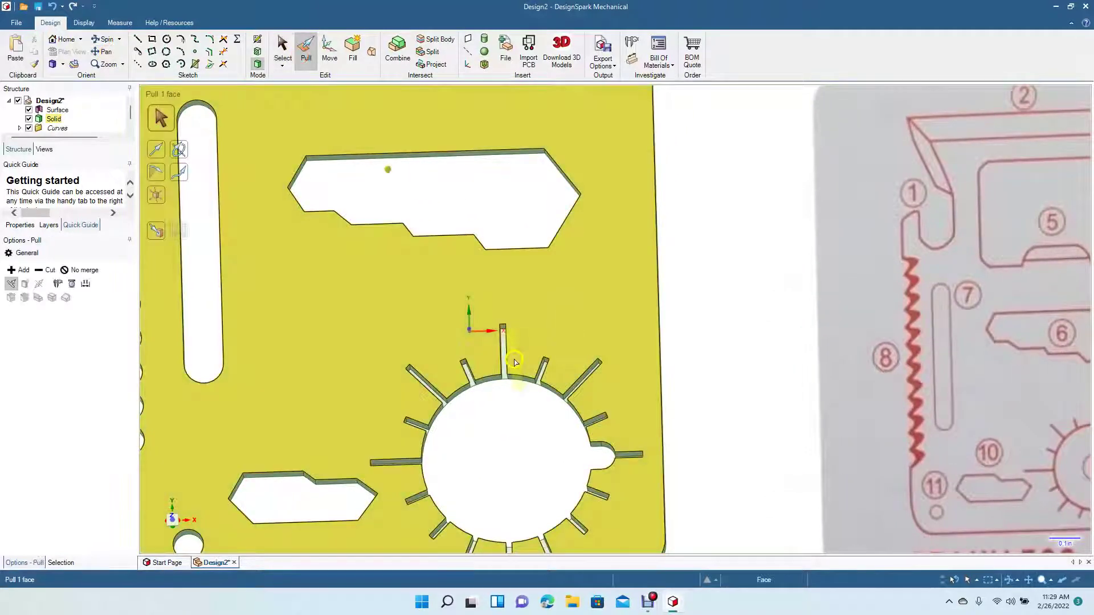
pyautogui.click(505, 364)
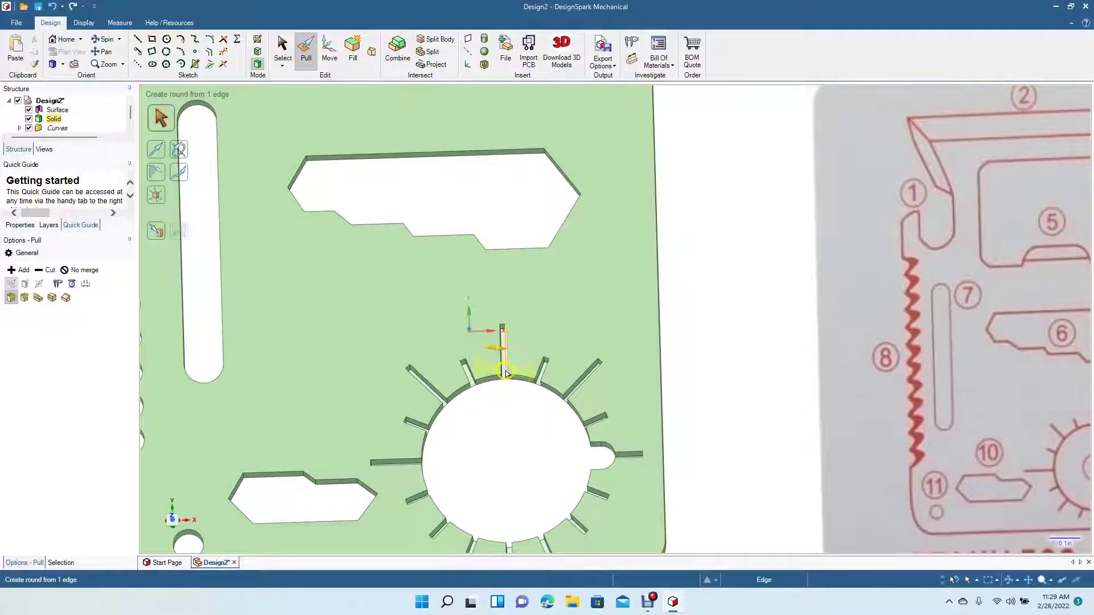
pyautogui.scroll(3, 505, 360)
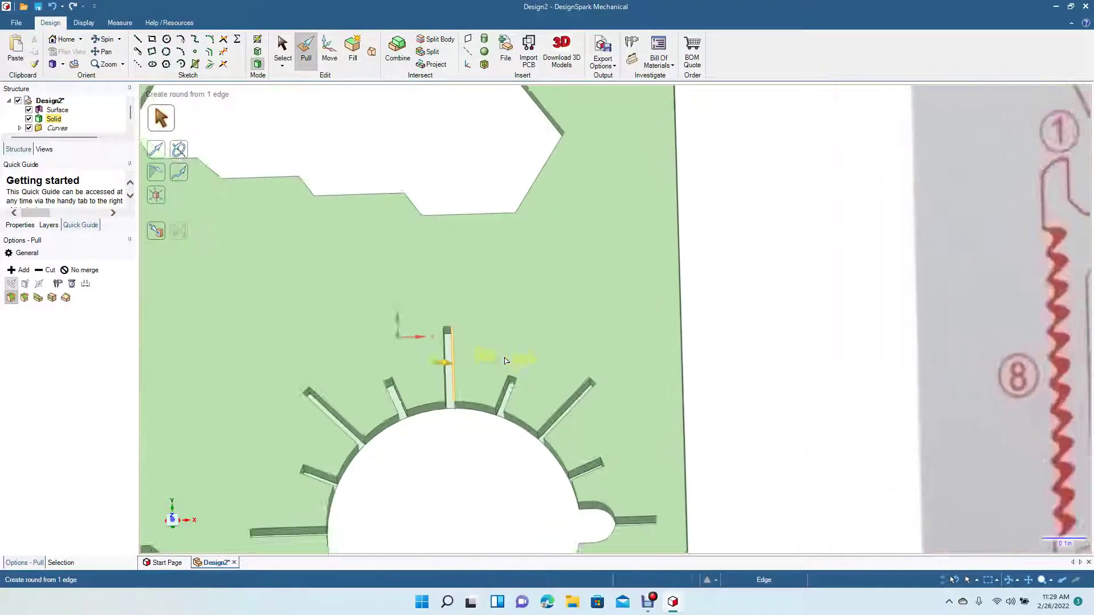
pyautogui.click(449, 381)
pyautogui.click(392, 388)
pyautogui.moveTo(391, 386); pyautogui.dragTo(375, 372)
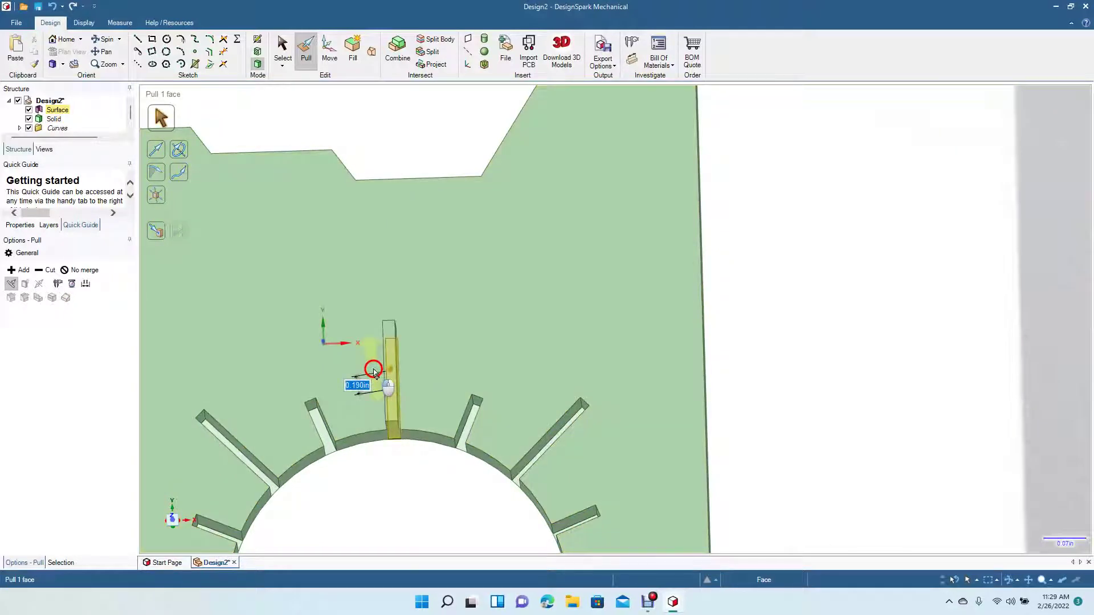
pyautogui.click(401, 451)
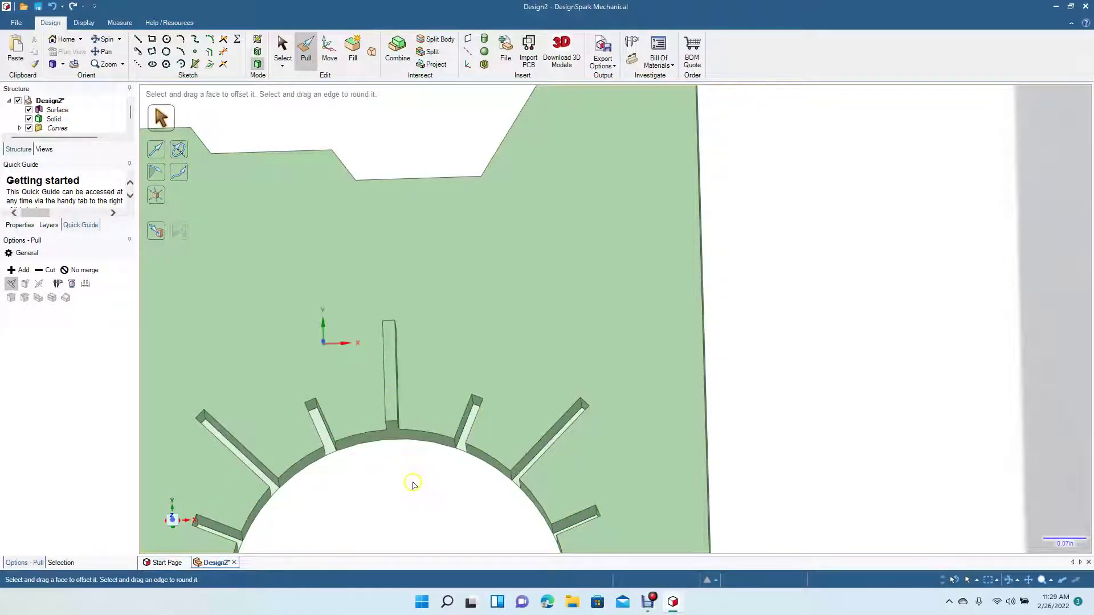
# Step: Try another freehand pull of the long tick surface above the wheel, inspect it at an angle, and undo it
pyautogui.click(391, 383)
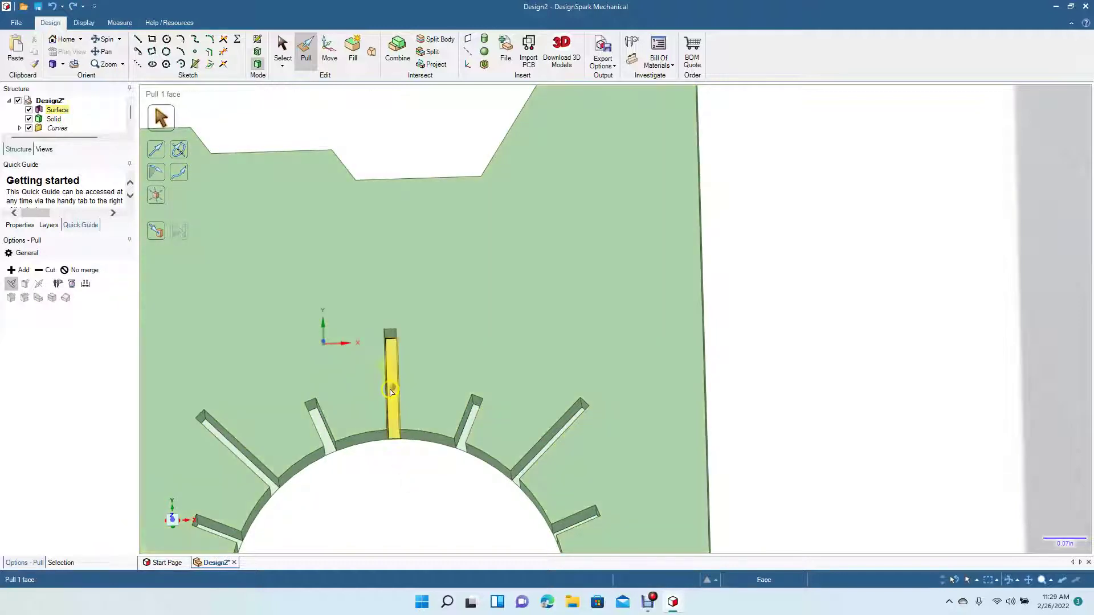
pyautogui.moveTo(388, 386); pyautogui.dragTo(384, 375)
pyautogui.click(268, 173)
pyautogui.press('Escape')
pyautogui.click(102, 40)
pyautogui.moveTo(347, 300); pyautogui.dragTo(302, 319)
pyautogui.press('Escape')
pyautogui.hotkey('ctrl', 'z')
pyautogui.click(340, 135)
pyautogui.click(380, 313)
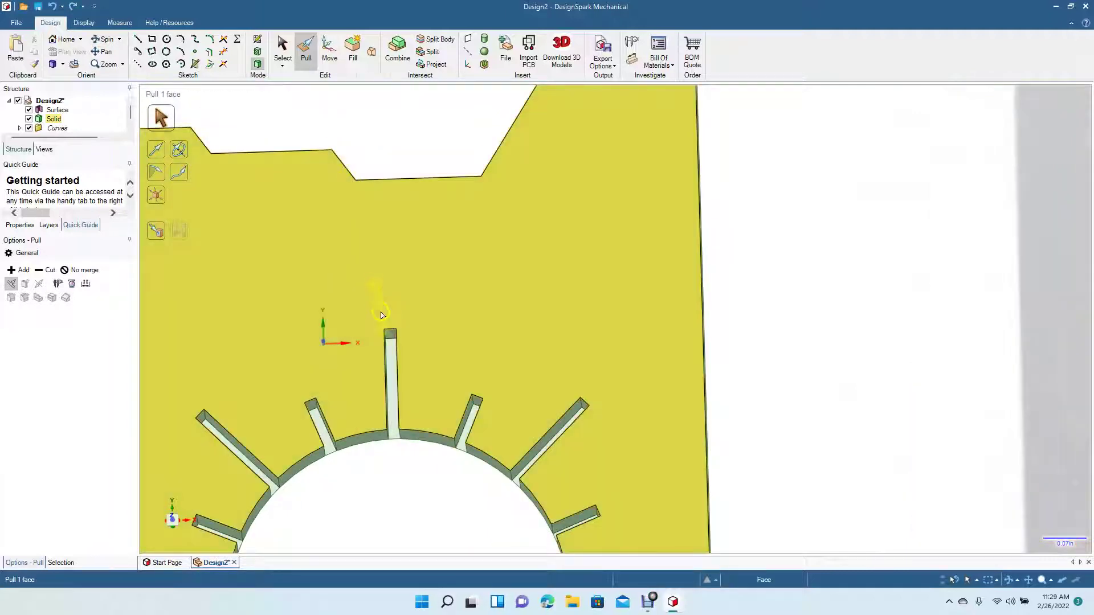
# Step: Pull the long vertical tick surface above the wheel opening by 0.12 in
pyautogui.click(393, 370)
pyautogui.press('space')
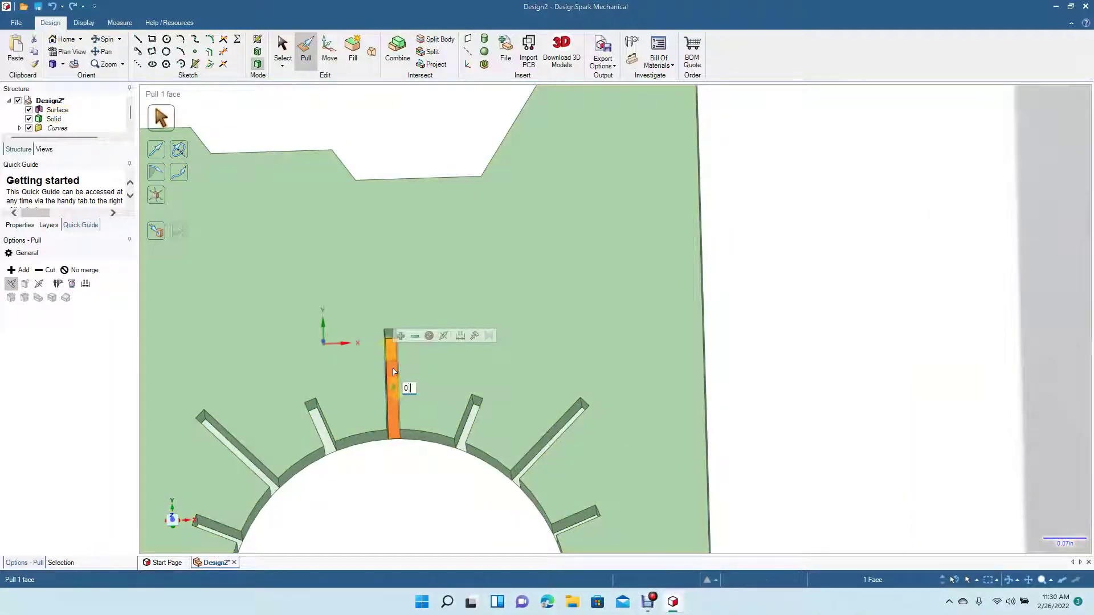
pyautogui.press('Return')
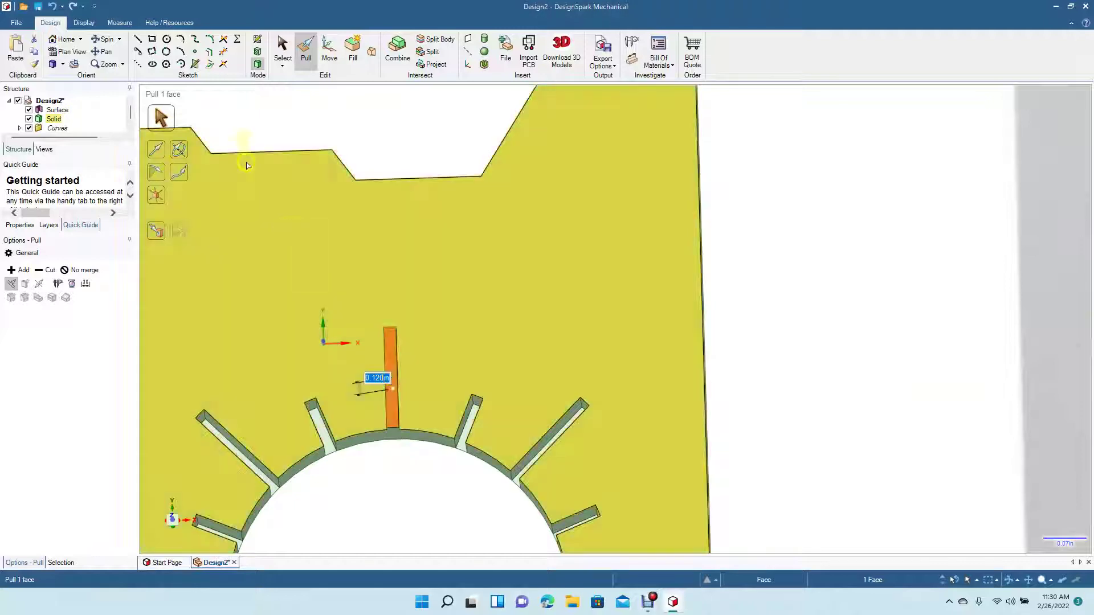
pyautogui.click(107, 39)
pyautogui.moveTo(295, 251); pyautogui.dragTo(319, 122)
pyautogui.press('v')
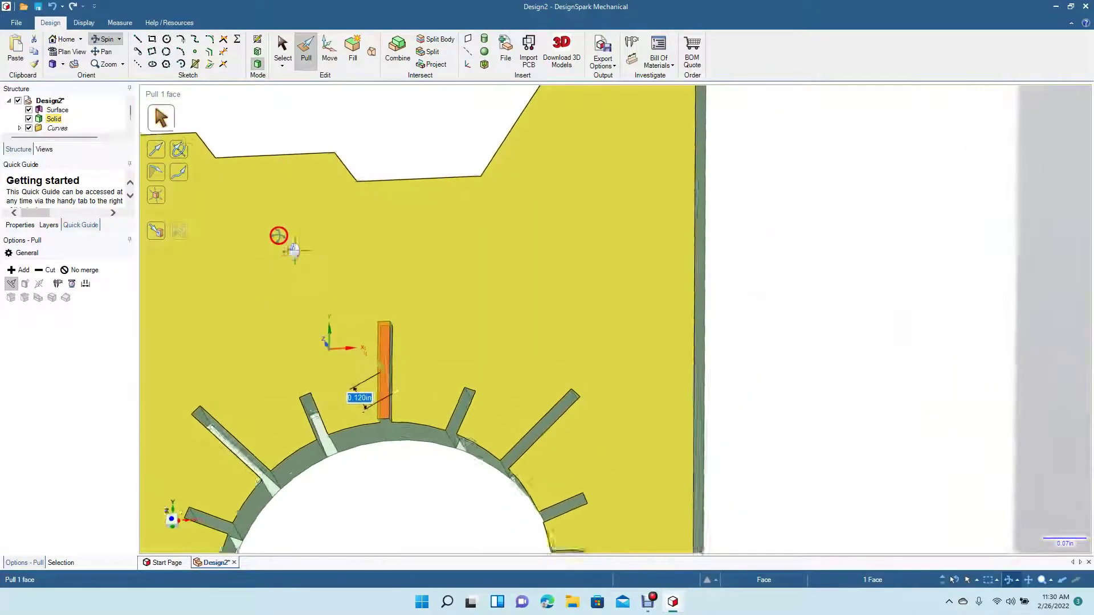
# Step: Pull the two short tick surfaces flanking the long vertical tick by 0.12 in each
pyautogui.click(282, 48)
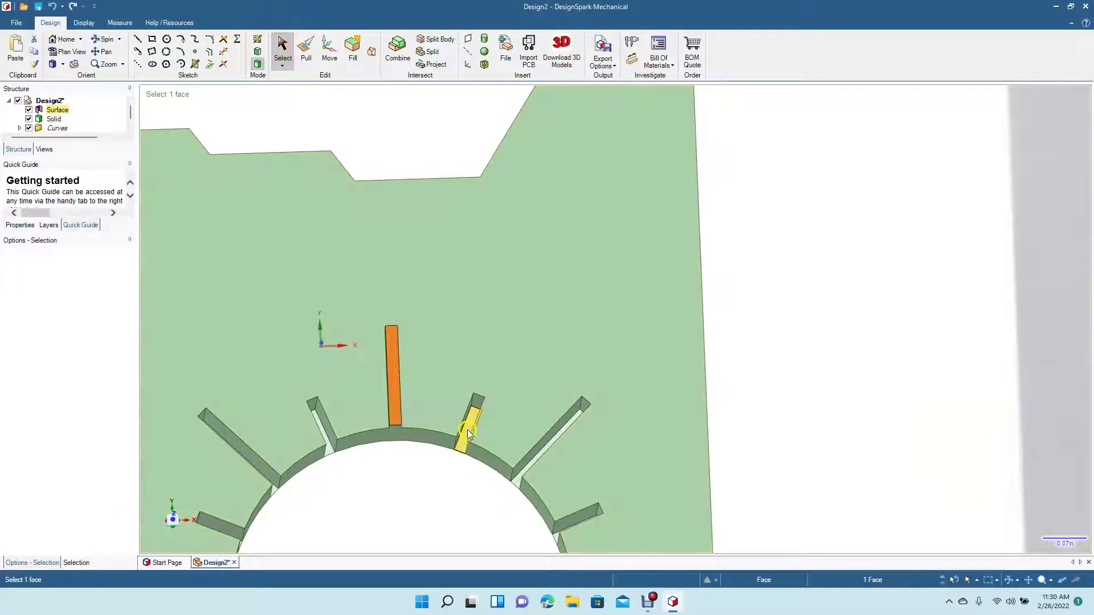
pyautogui.click(467, 430)
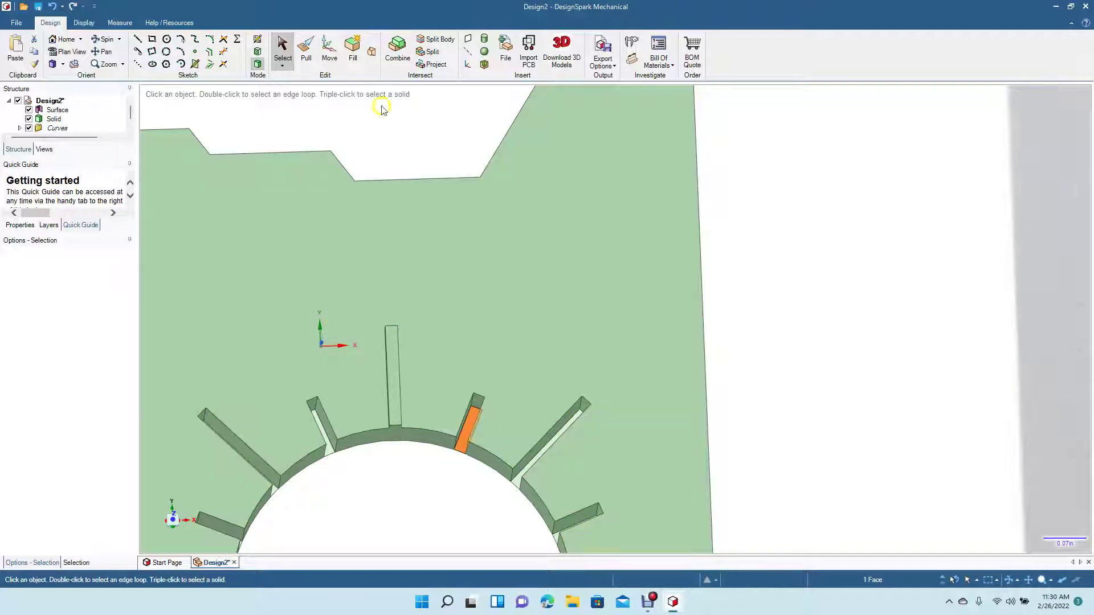
pyautogui.click(303, 49)
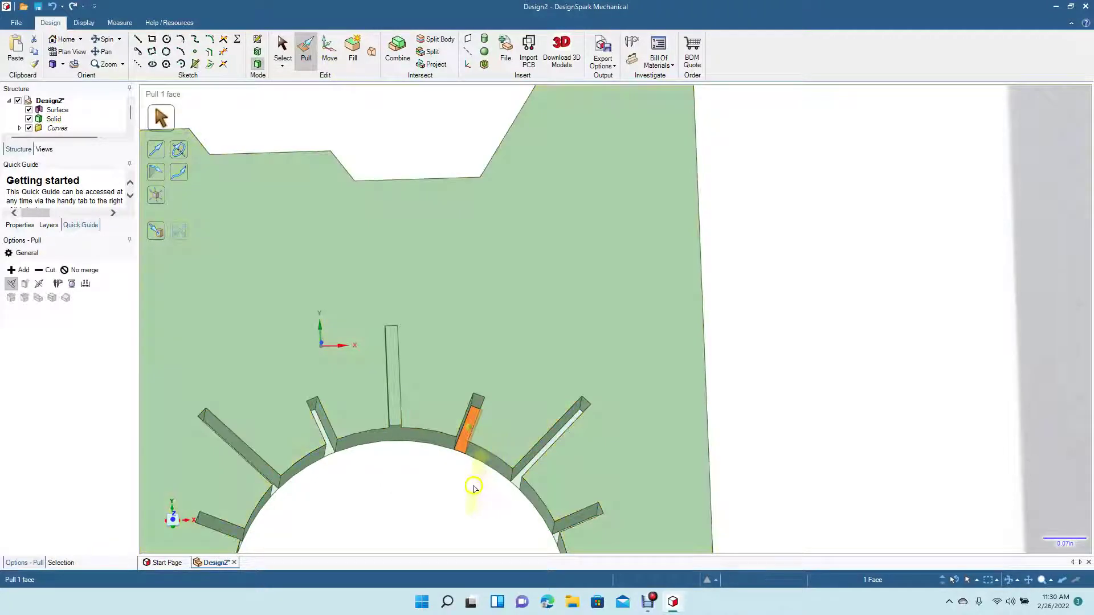
pyautogui.press('Return')
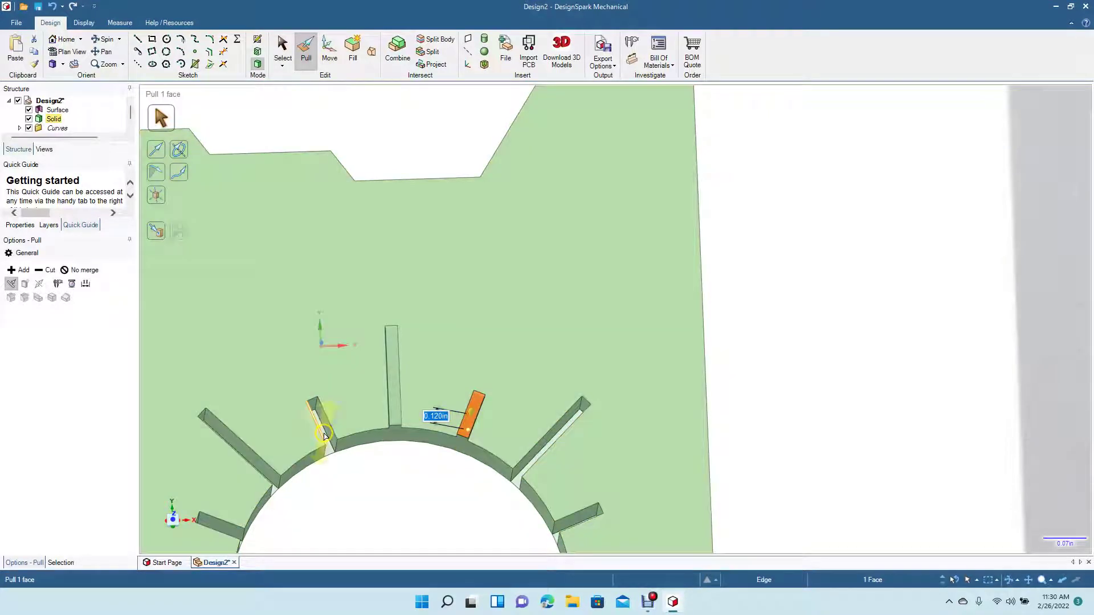
pyautogui.click(330, 451)
pyautogui.write('0.12')
pyautogui.press('Return')
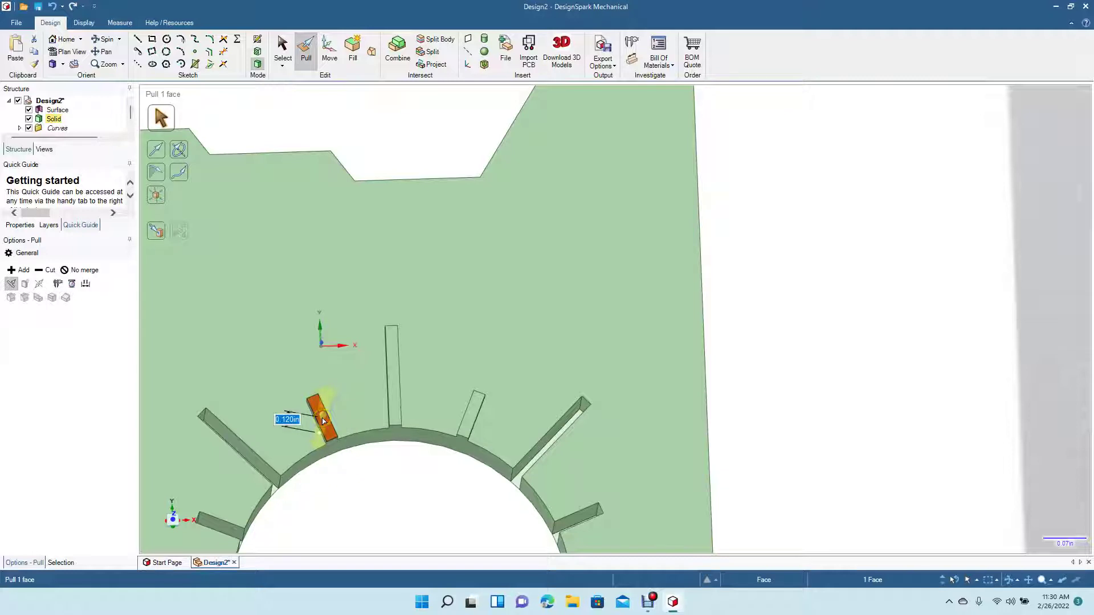
# Step: Pull the two long diagonal tick surfaces at the wheel's upper right and upper left by 0.12 in each
pyautogui.click(534, 463)
pyautogui.write('0.12')
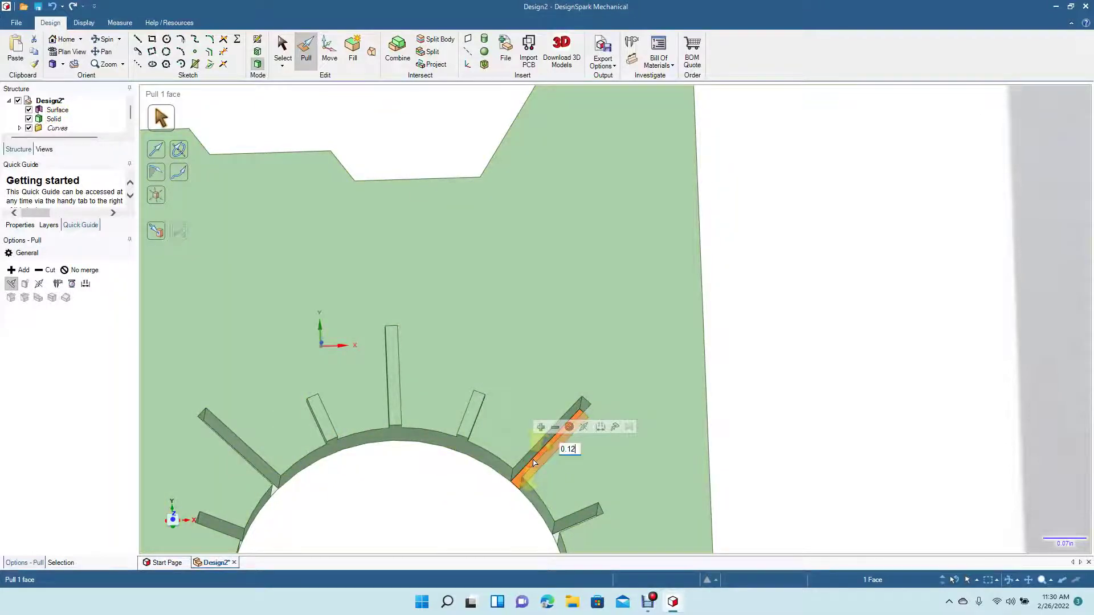
pyautogui.press('Return')
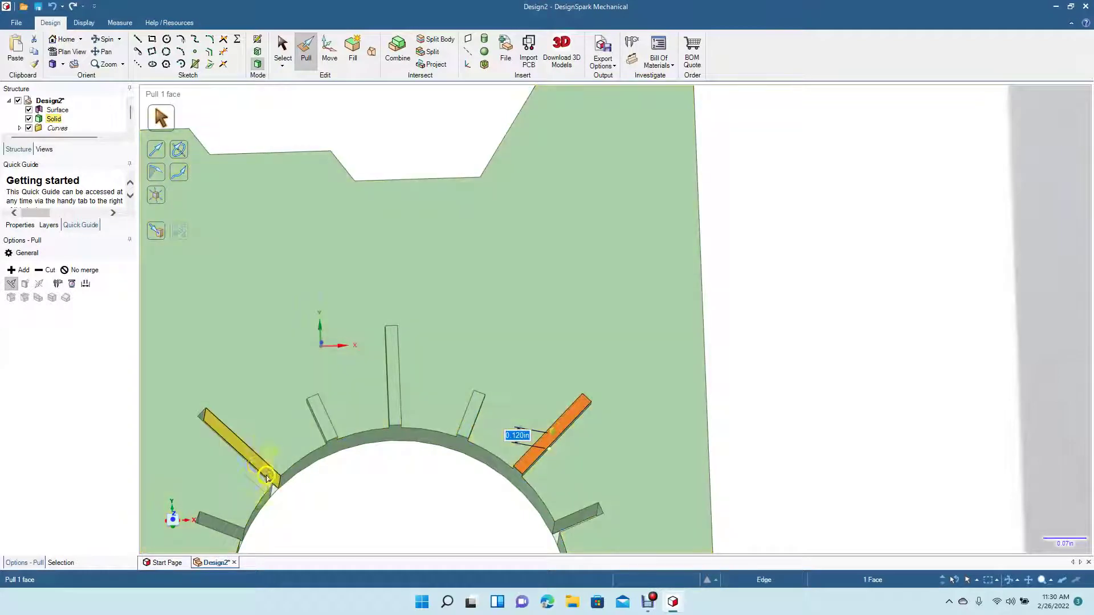
pyautogui.click(104, 46)
pyautogui.moveTo(317, 296); pyautogui.dragTo(264, 266)
pyautogui.click(302, 59)
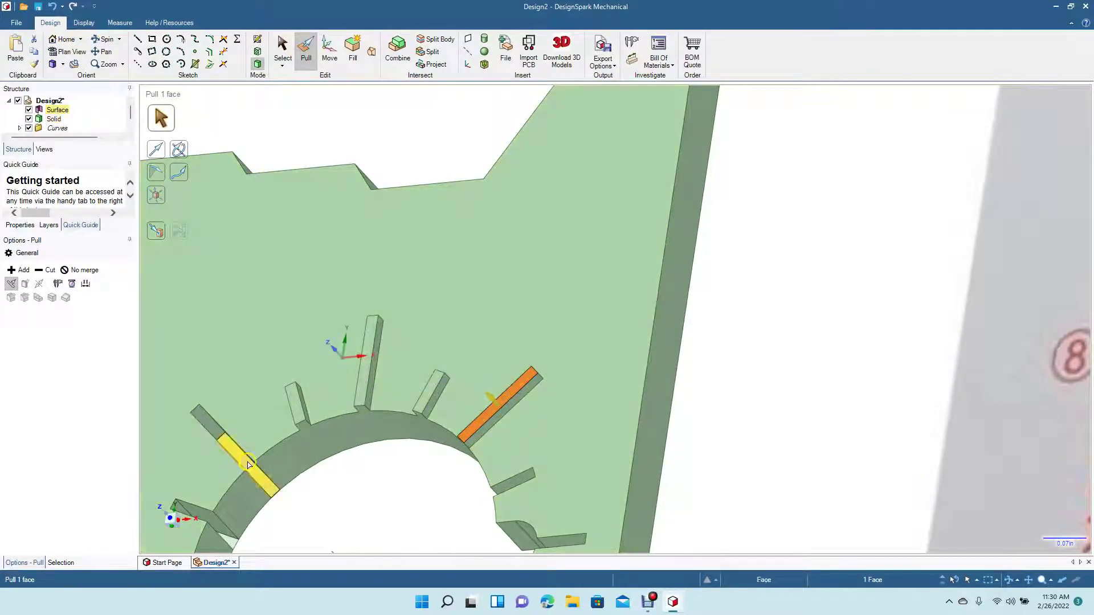
pyautogui.click(246, 465)
pyautogui.write('.12')
pyautogui.press('Return')
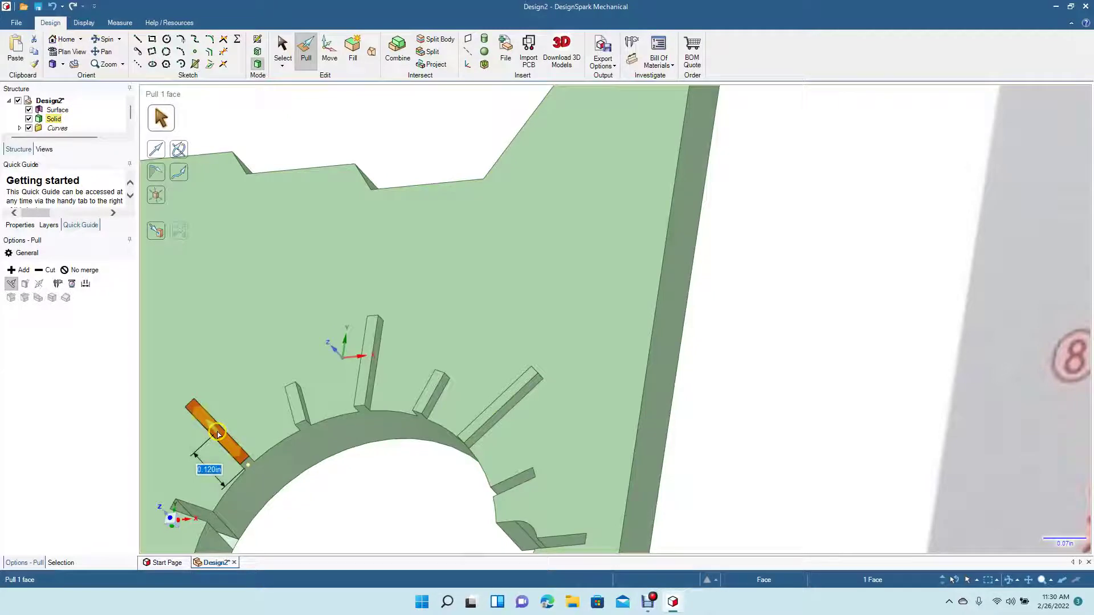
# Step: Pull the short tick surface at the wheel's upper left and the long horizontal tick below it by 0.12 in each
pyautogui.click(232, 541)
pyautogui.press('Return')
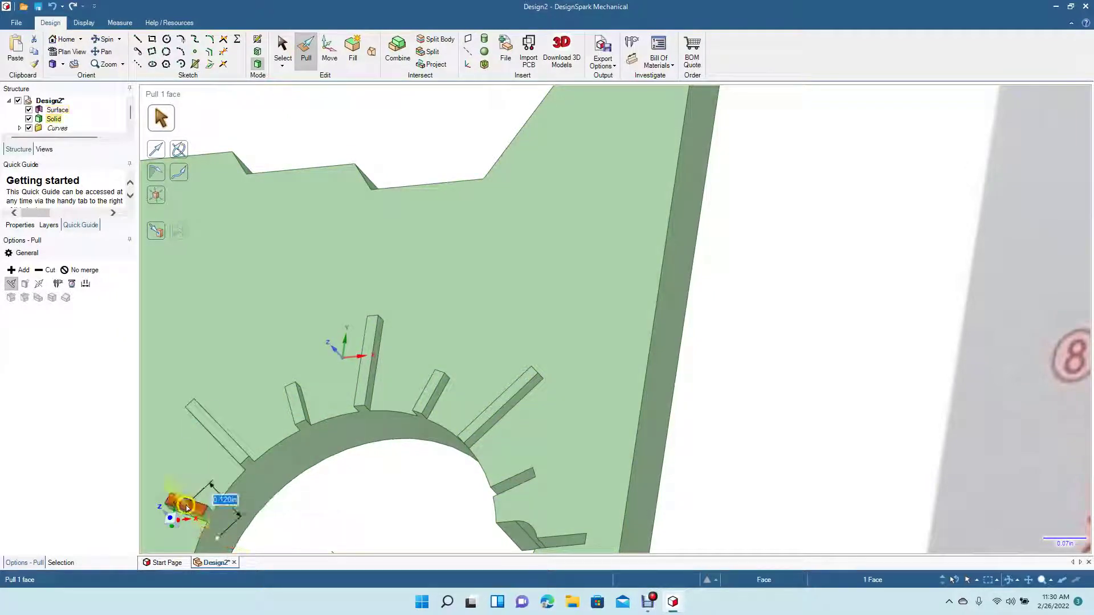
pyautogui.click(109, 51)
pyautogui.moveTo(513, 447); pyautogui.dragTo(621, 315)
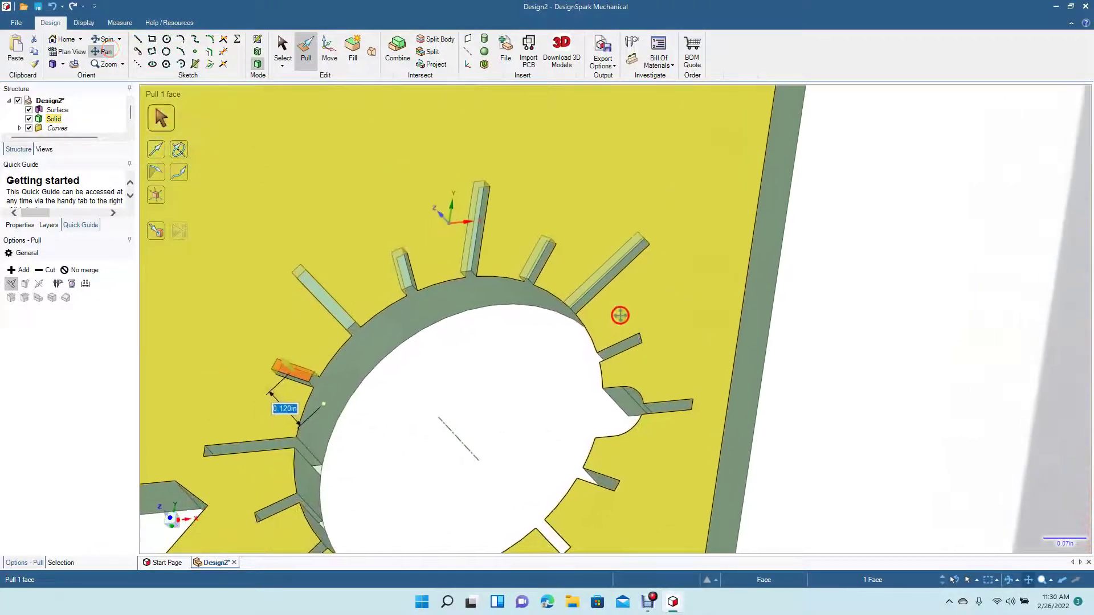
pyautogui.click(106, 41)
pyautogui.moveTo(421, 320); pyautogui.dragTo(403, 373)
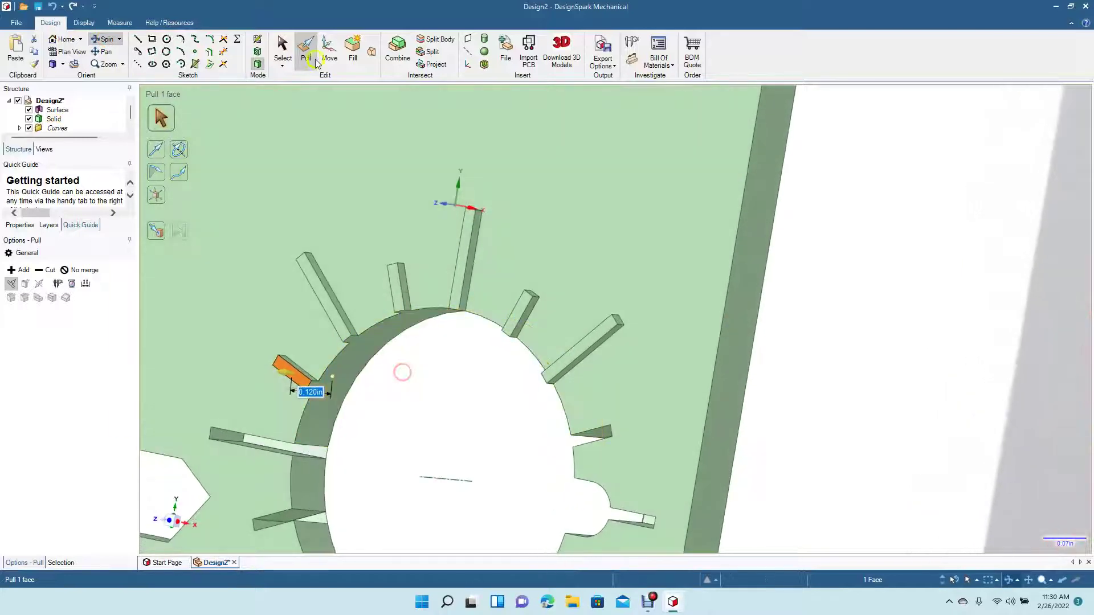
pyautogui.click(301, 46)
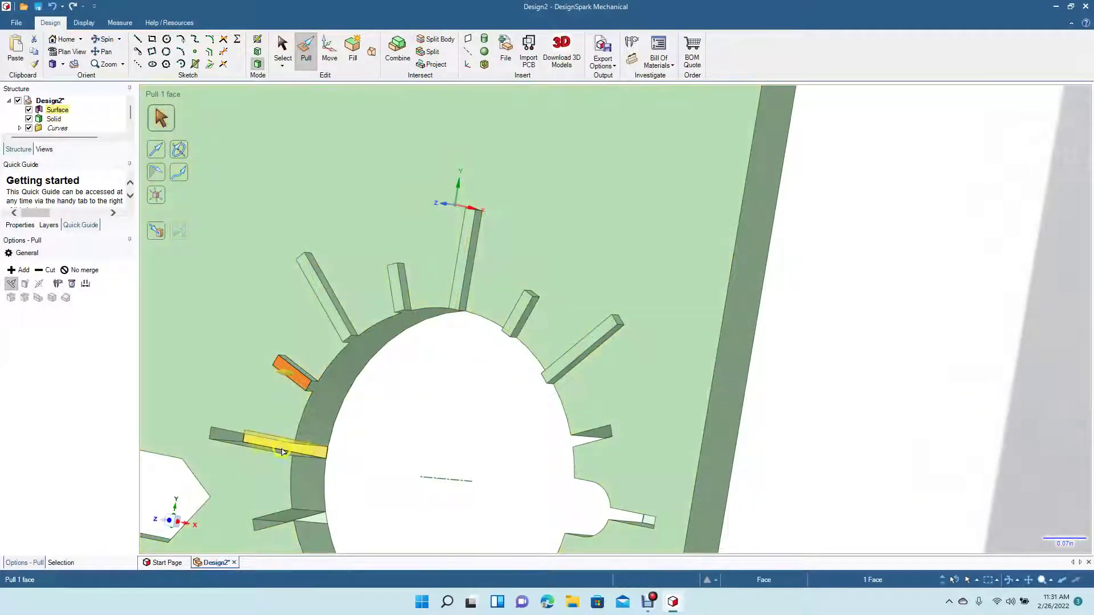
pyautogui.click(282, 450)
pyautogui.press('space')
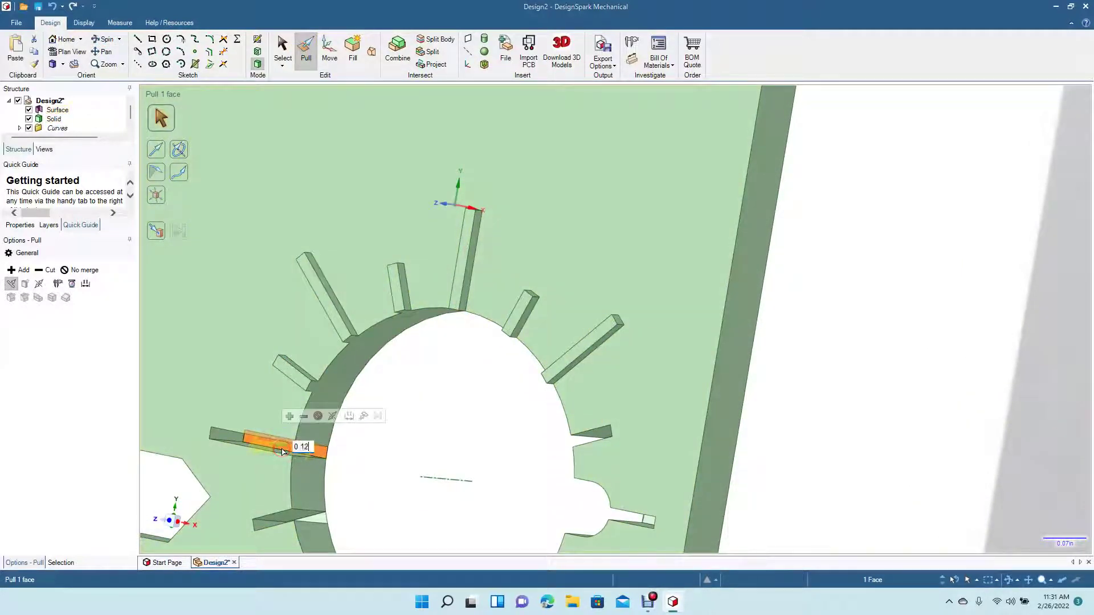
pyautogui.write('.12')
pyautogui.press('Return')
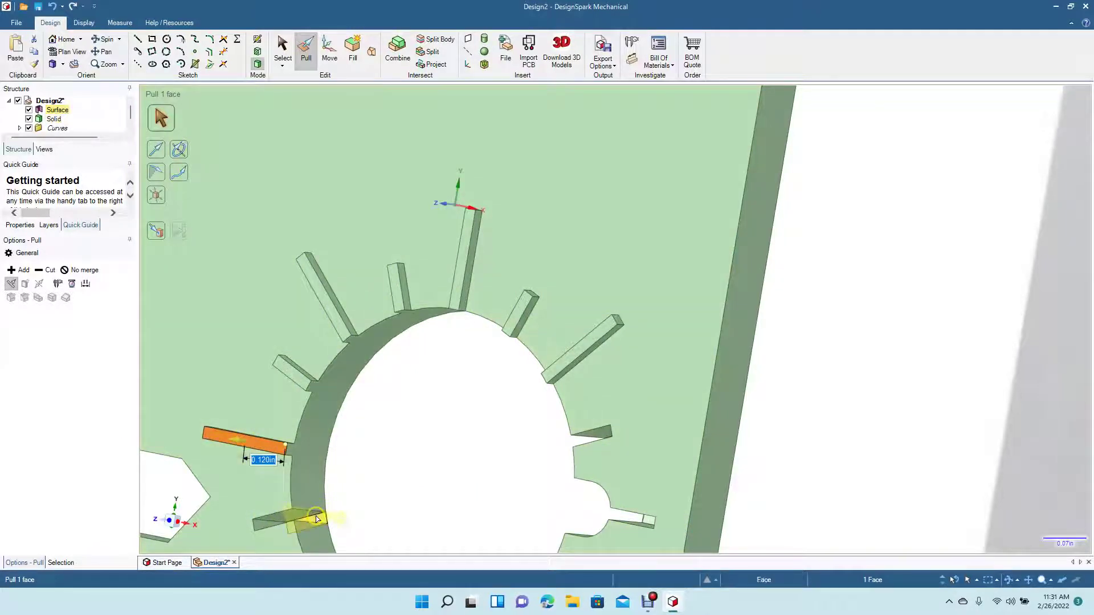
# Step: Pull the short tick surface below the left horizontal tick and the tick outside the wheel's right notch by 0.12 in each
pyautogui.click(317, 518)
pyautogui.press('space')
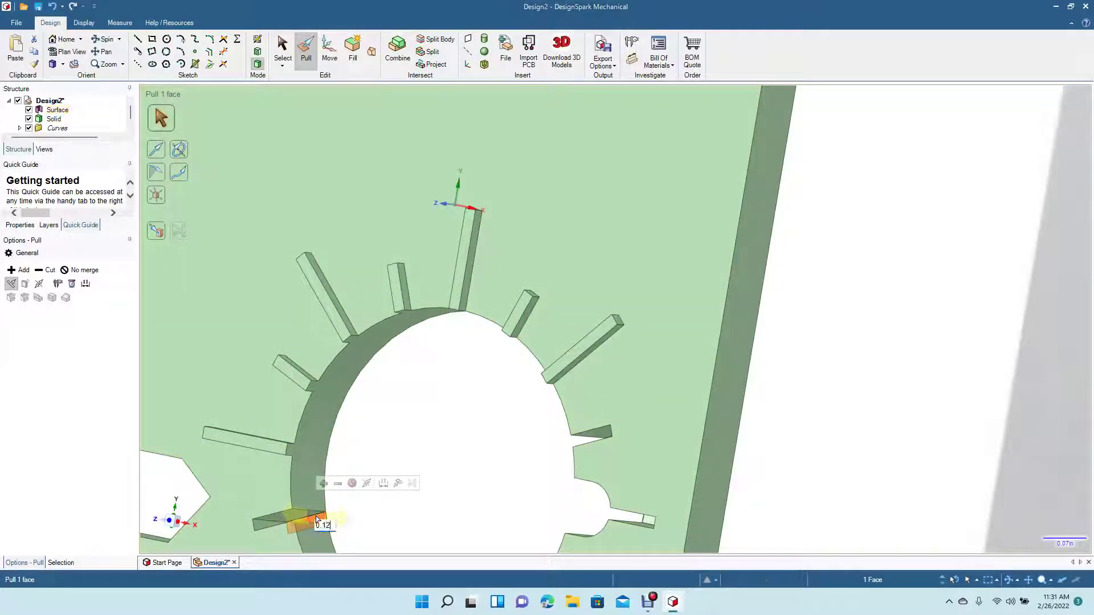
pyautogui.press('Return')
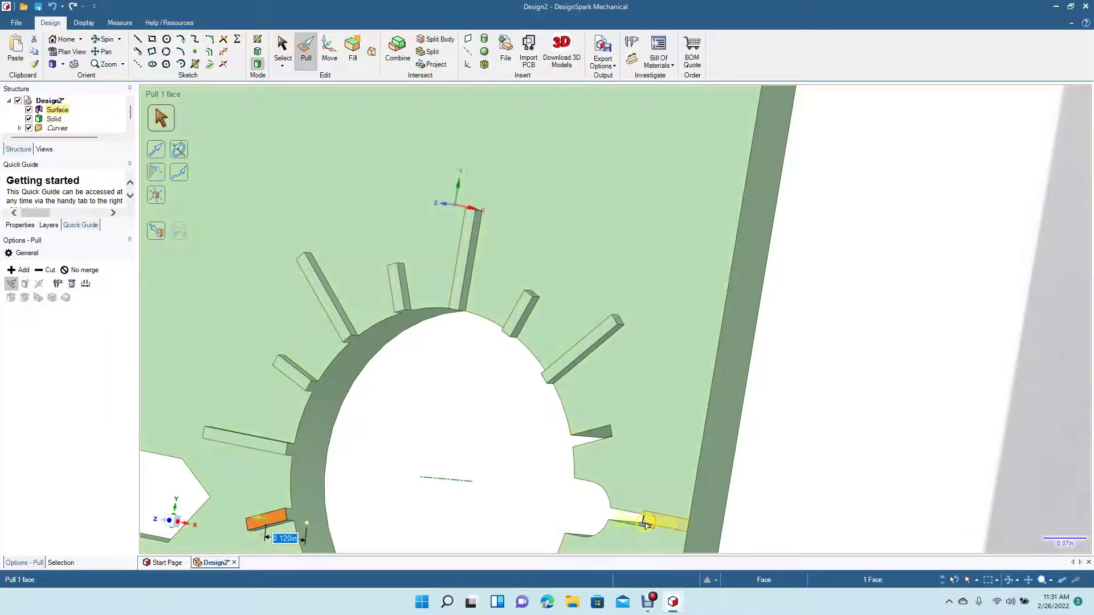
pyautogui.click(646, 523)
pyautogui.write('0.12')
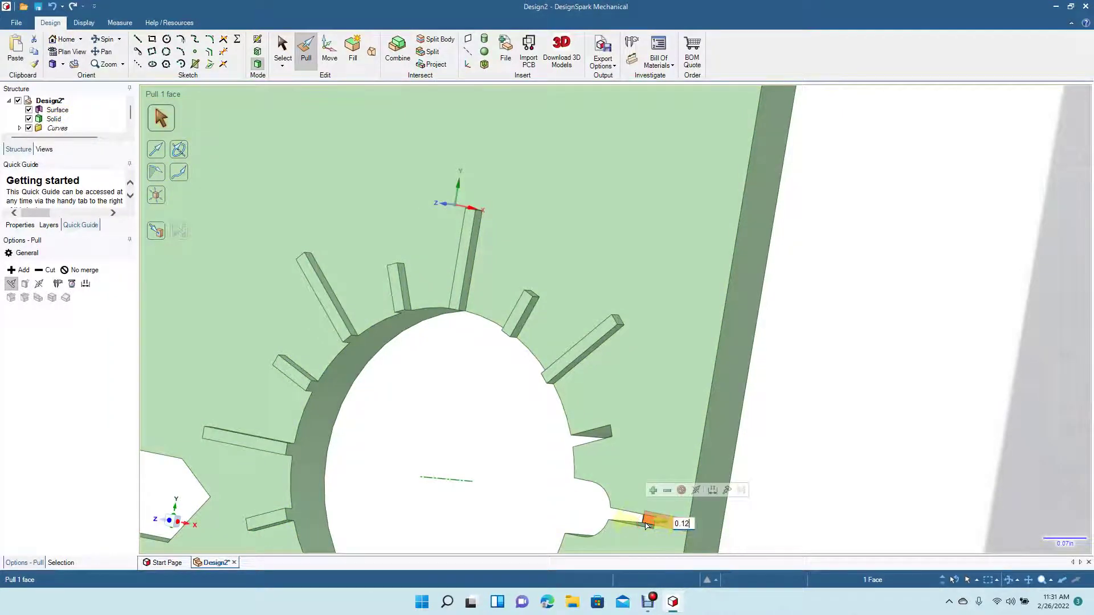
pyautogui.press('Return')
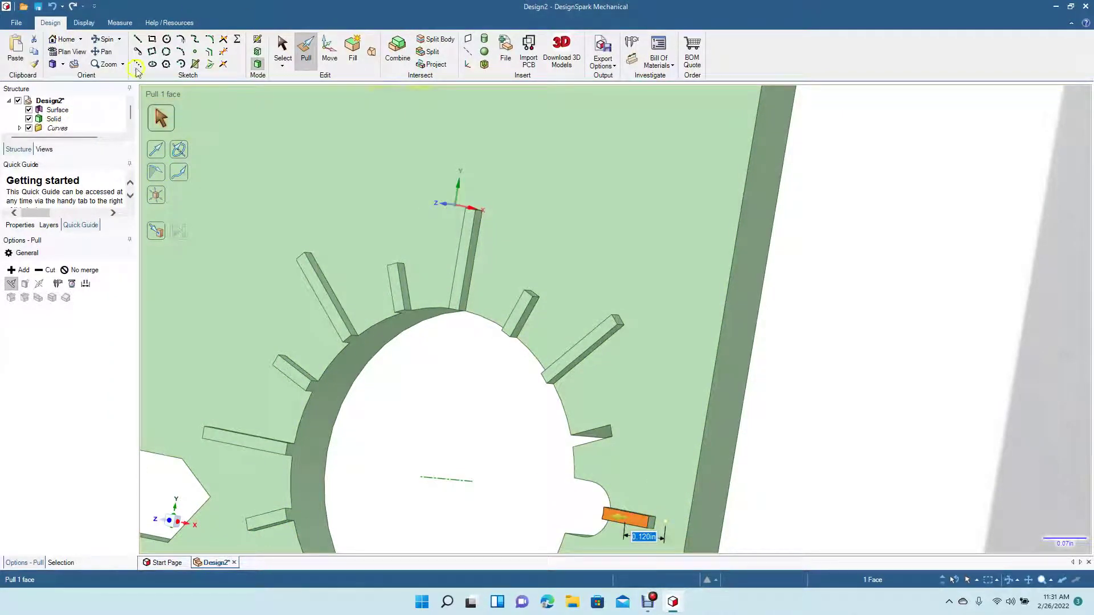
# Step: Pull the short tick surface just above the wheel's right notch by 0.12 in
pyautogui.click(105, 41)
pyautogui.moveTo(394, 239); pyautogui.dragTo(384, 294)
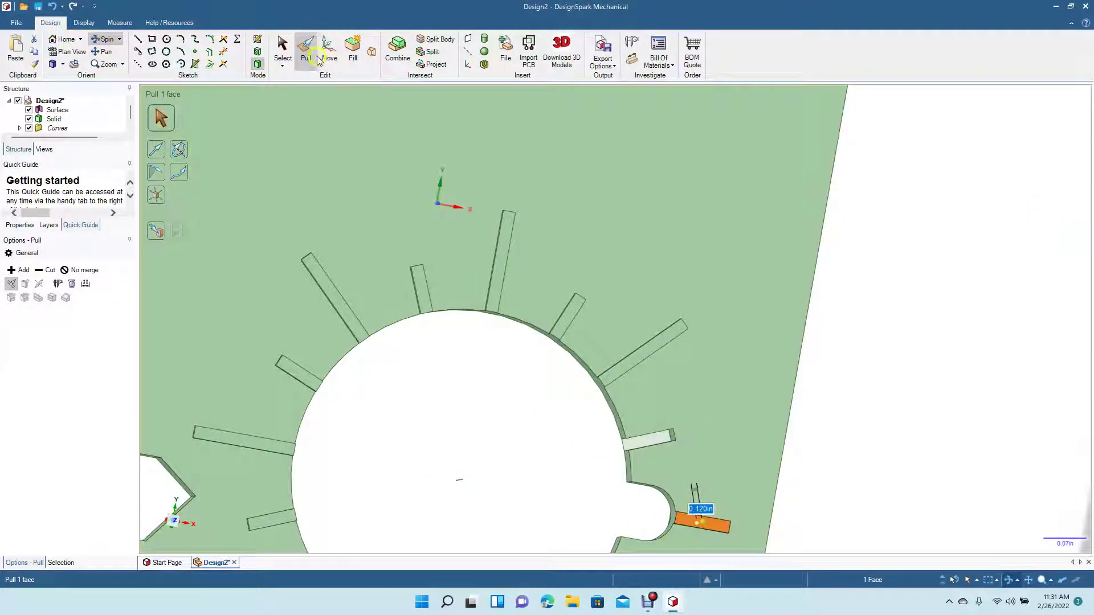
pyautogui.click(307, 52)
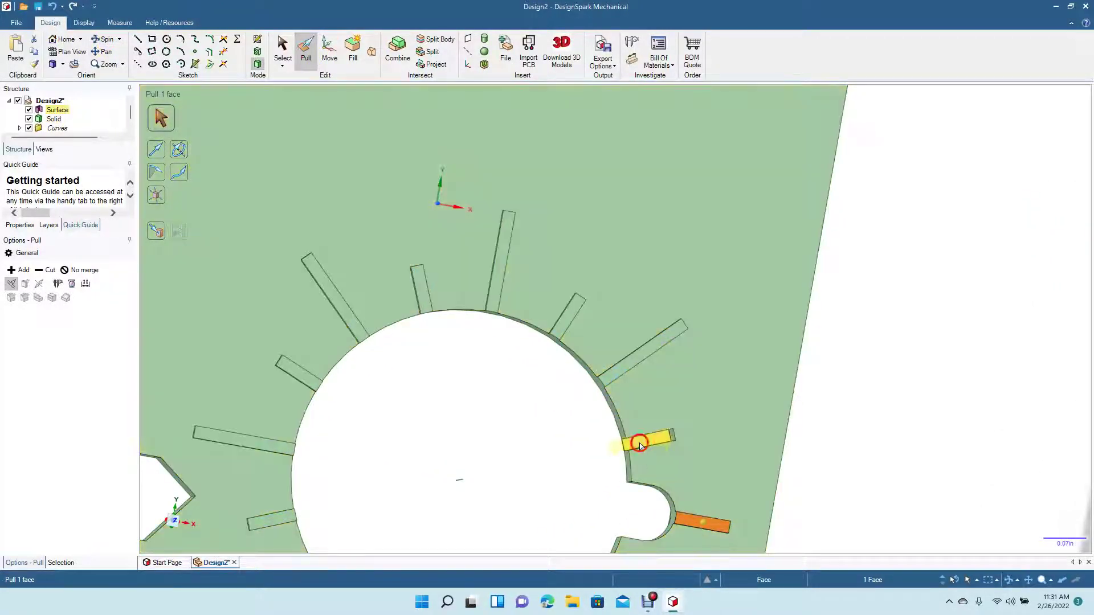
pyautogui.click(640, 445)
pyautogui.write('.12')
pyautogui.press('Return')
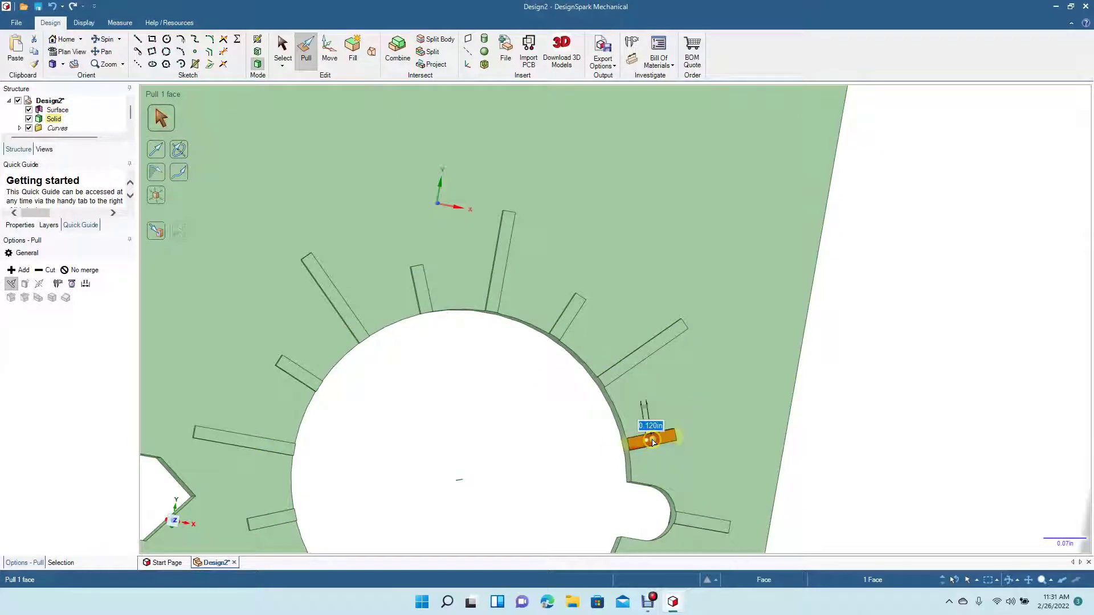
pyautogui.click(108, 51)
pyautogui.moveTo(354, 368); pyautogui.dragTo(405, 225)
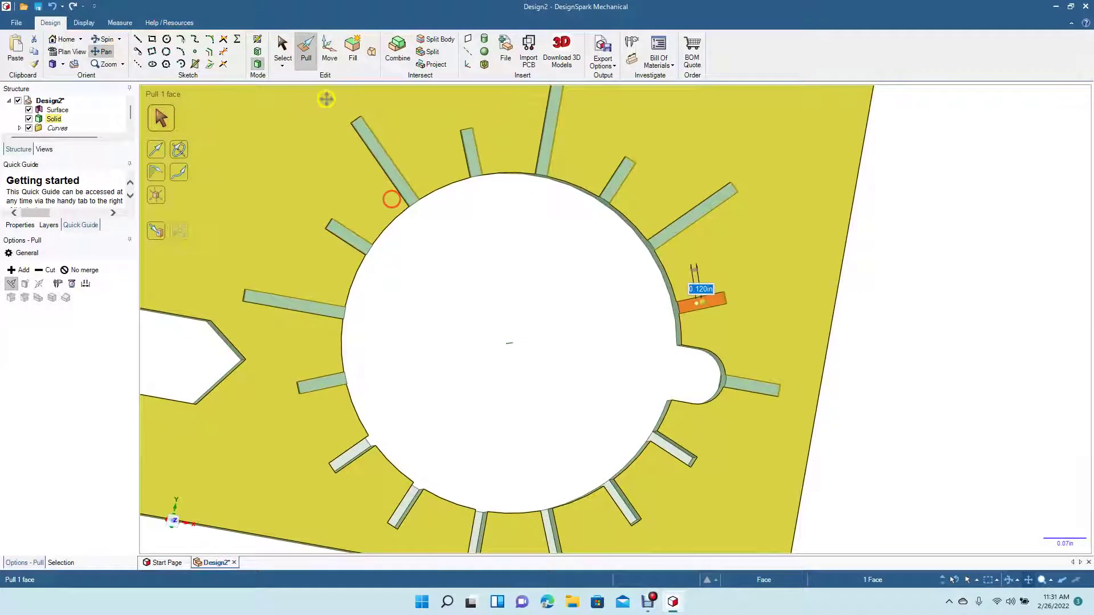
# Step: Pull the two short tick surfaces at the wheel's lower left by 0.12 in each
pyautogui.click(300, 51)
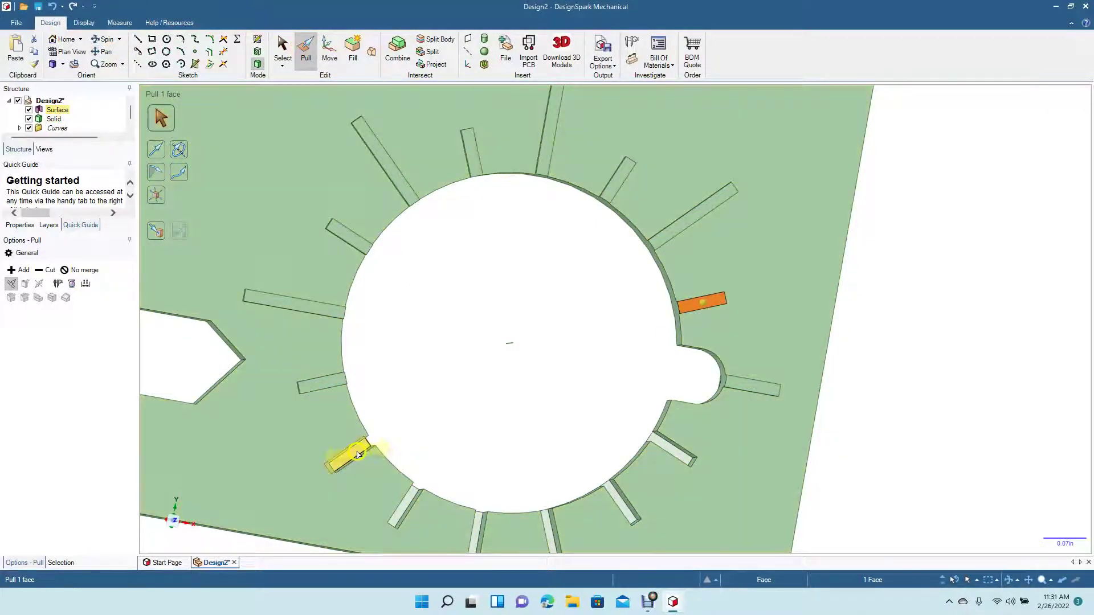
pyautogui.click(358, 454)
pyautogui.press('space')
pyautogui.press('Return')
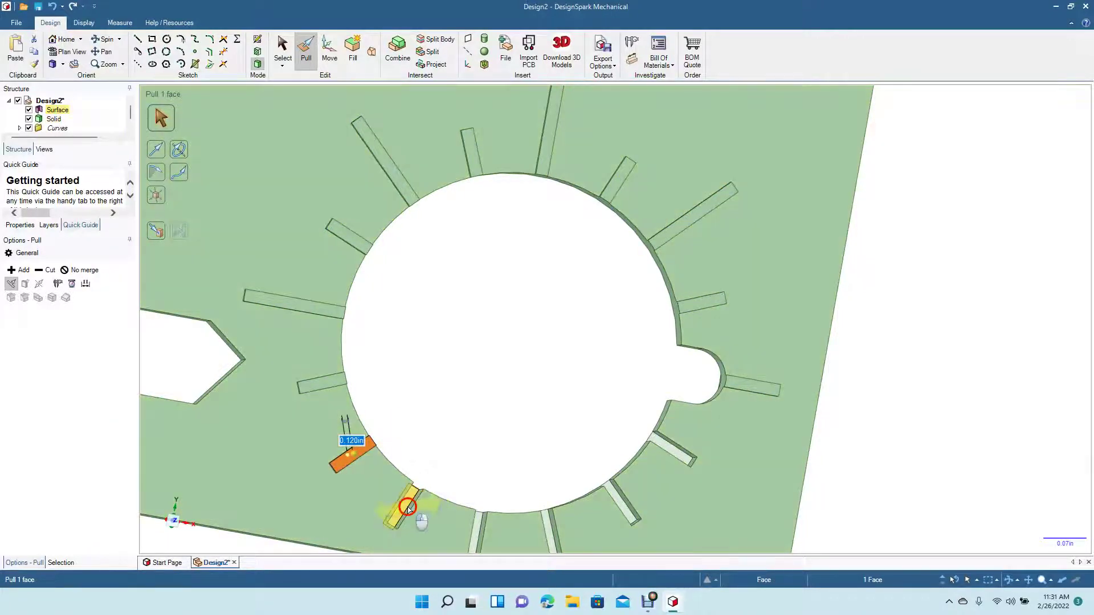
pyautogui.click(408, 507)
pyautogui.press('space')
pyautogui.press('Return')
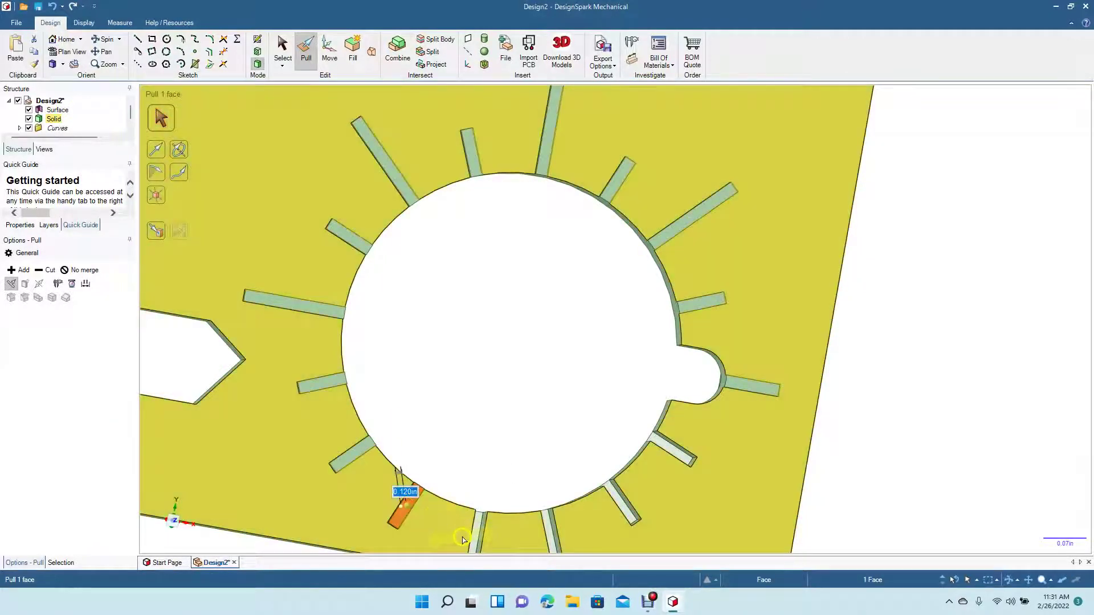
# Step: Pull the two tick surfaces directly below the wheel opening by 0.12 in each
pyautogui.click(477, 539)
pyautogui.press('space')
pyautogui.press('Return')
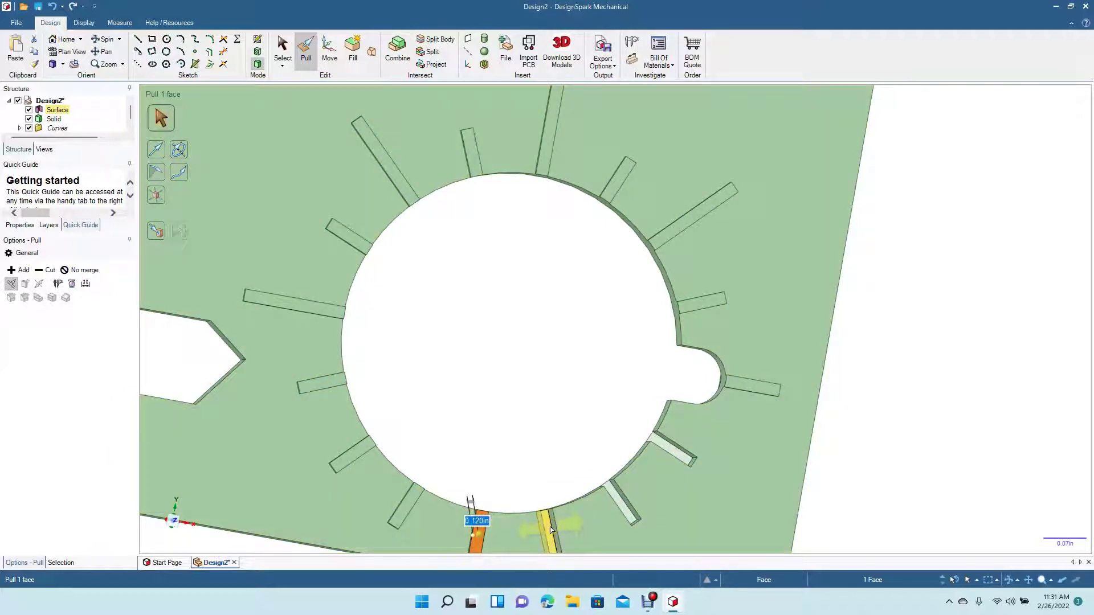
pyautogui.click(551, 529)
pyautogui.press('space')
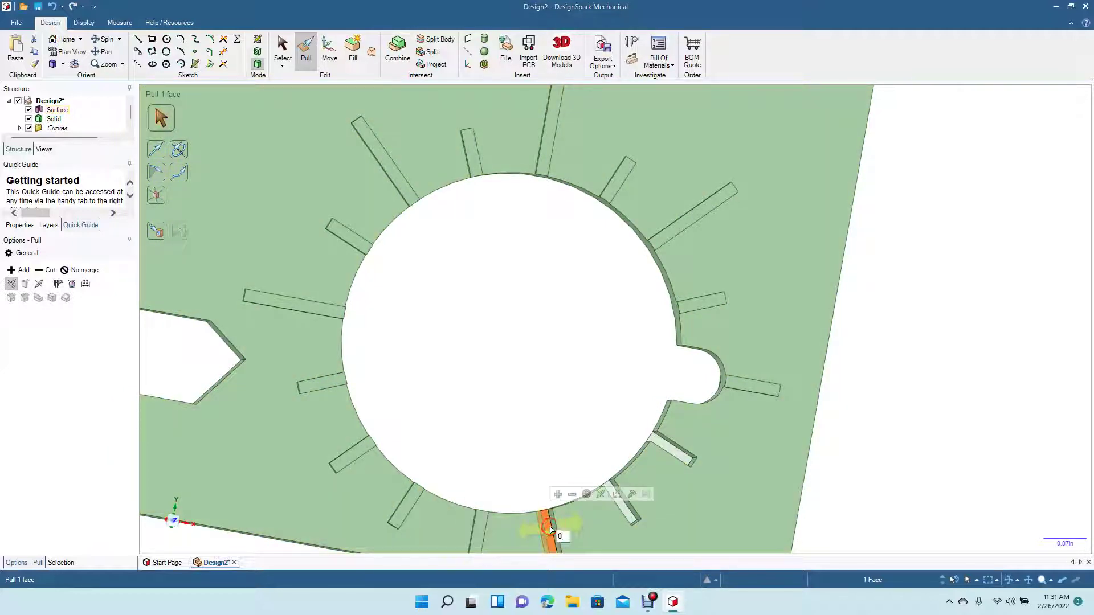
pyautogui.press('Return')
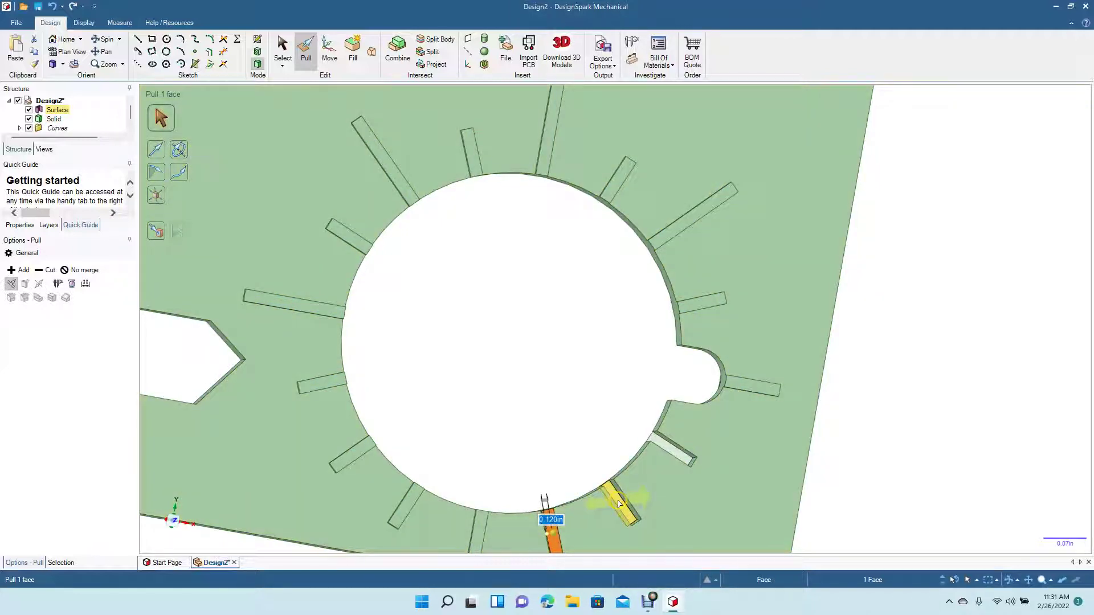
# Step: Pull the two short tick surfaces at the wheel's lower right, below the notch, by 0.12 in each
pyautogui.click(619, 504)
pyautogui.write('0.12')
pyautogui.press('Return')
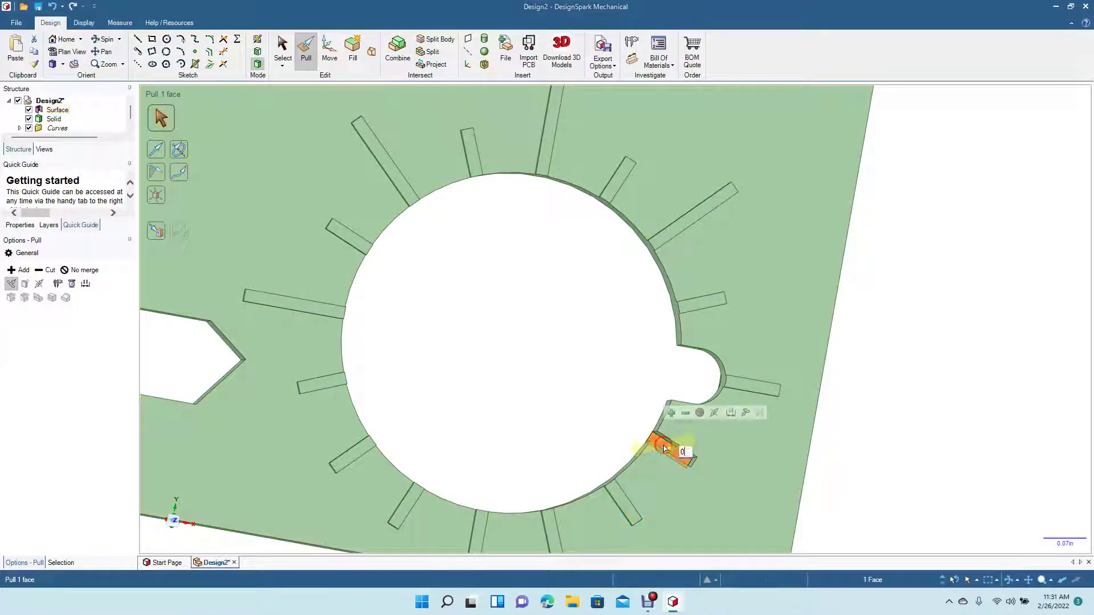
pyautogui.write('2')
pyautogui.press('Return')
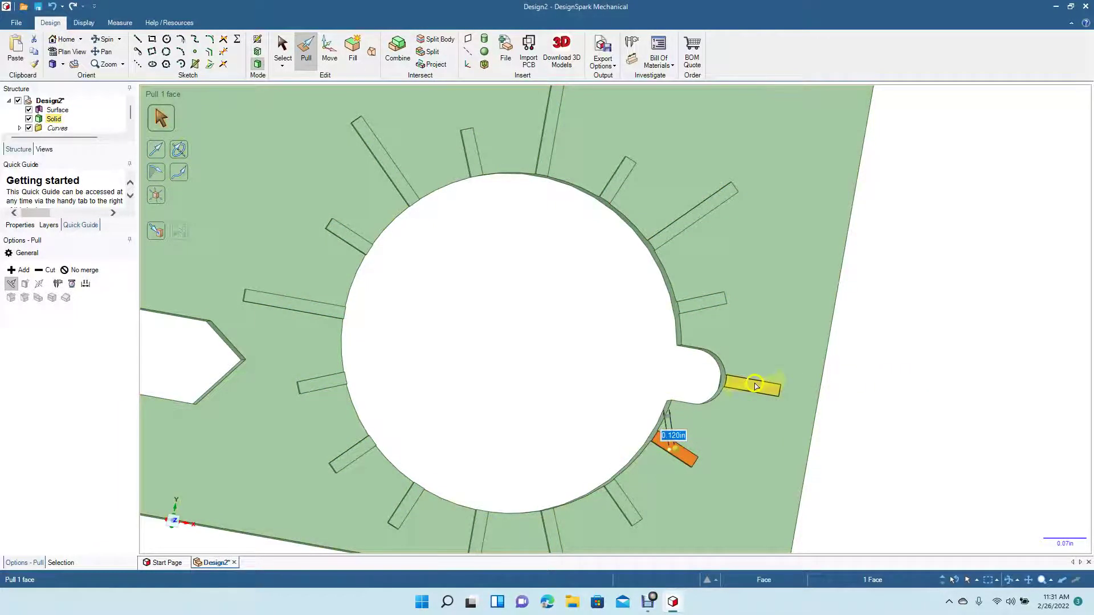
pyautogui.click(964, 429)
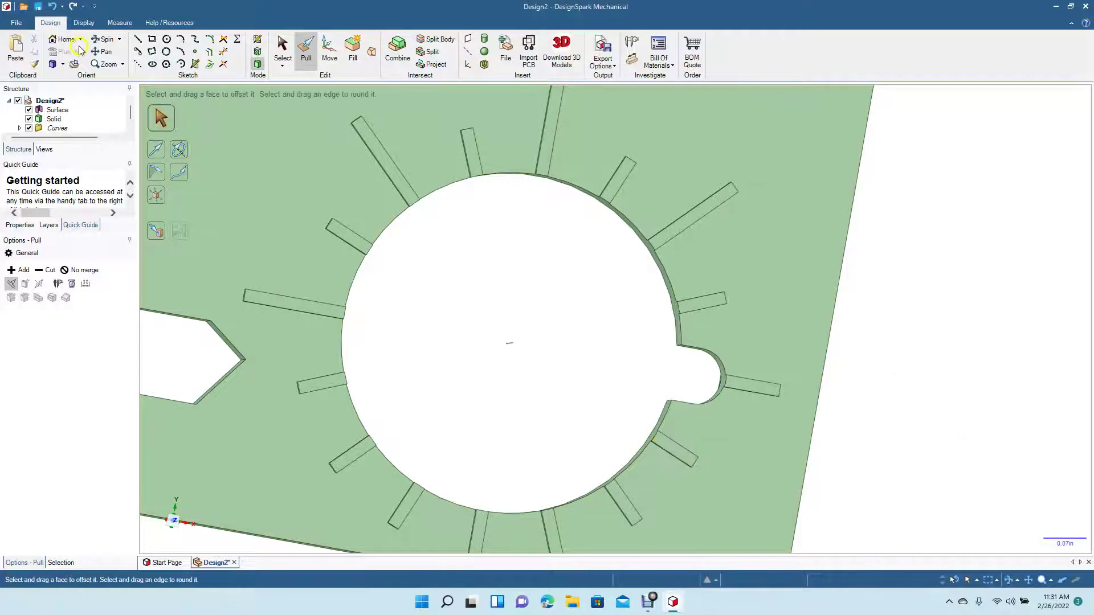